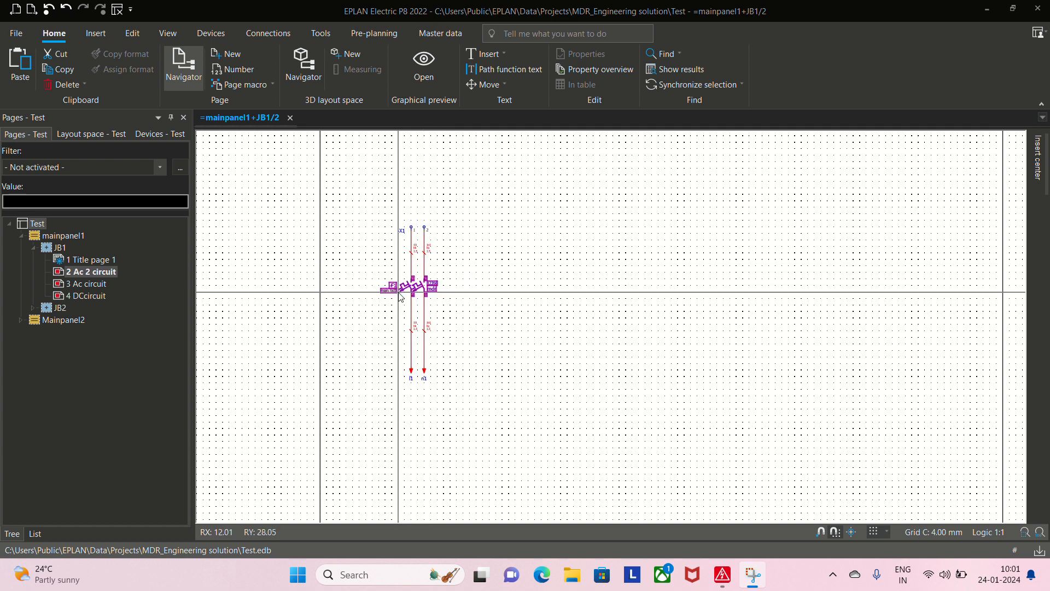
# Examine the F1 breaker circuit between the X1 terminals and interruption points l1 and n1 on page 2 Ac 2 circuit
pyautogui.scroll(4, 433, 276)
pyautogui.moveTo(424, 273); pyautogui.dragTo(424, 314, button='middle')
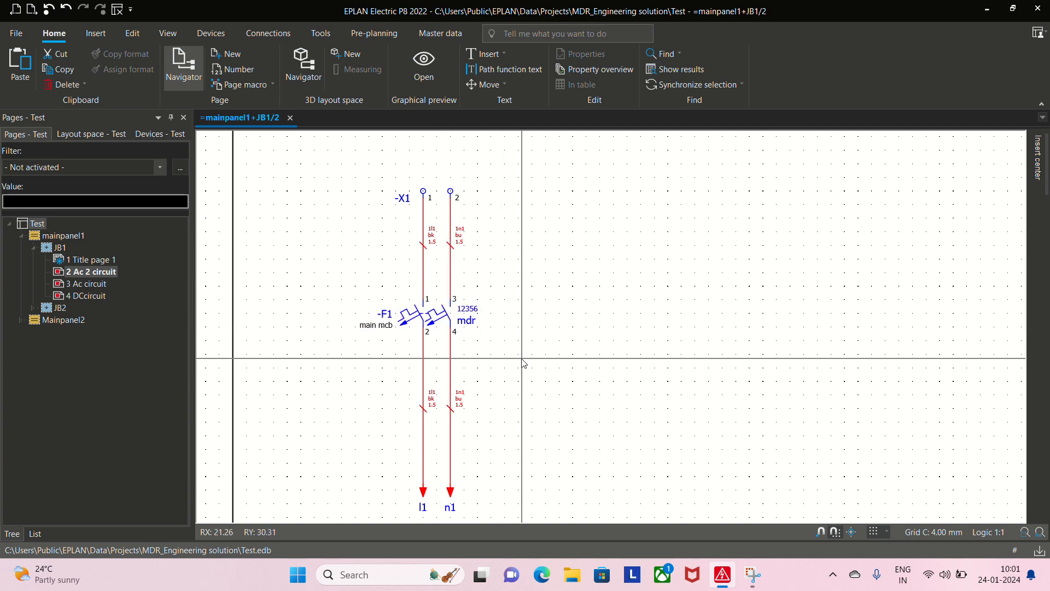
pyautogui.scroll(-1, 476, 360)
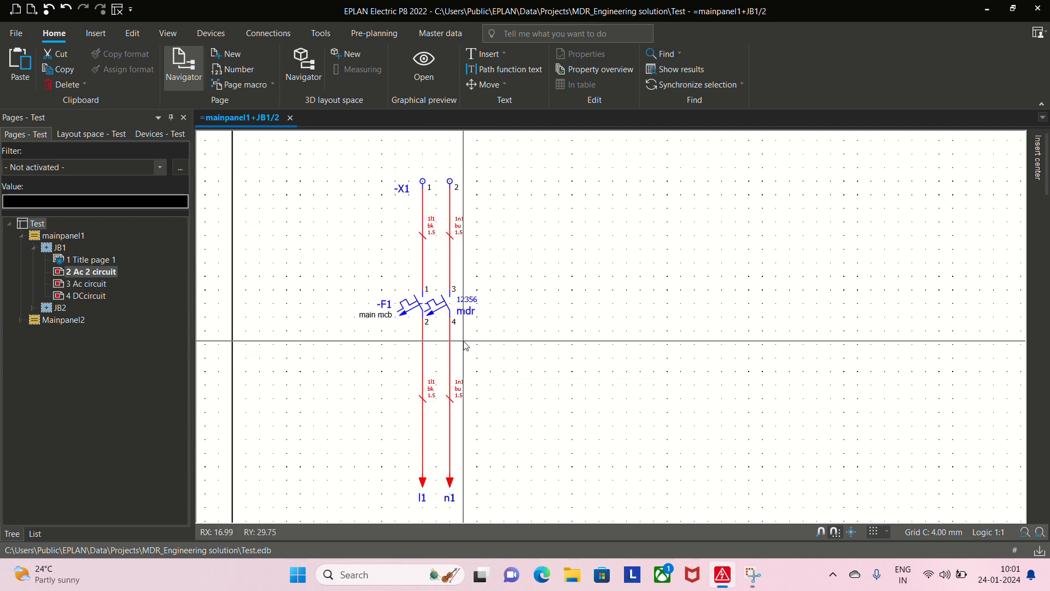
pyautogui.scroll(-1, 460, 336)
pyautogui.scroll(-3, 450, 290)
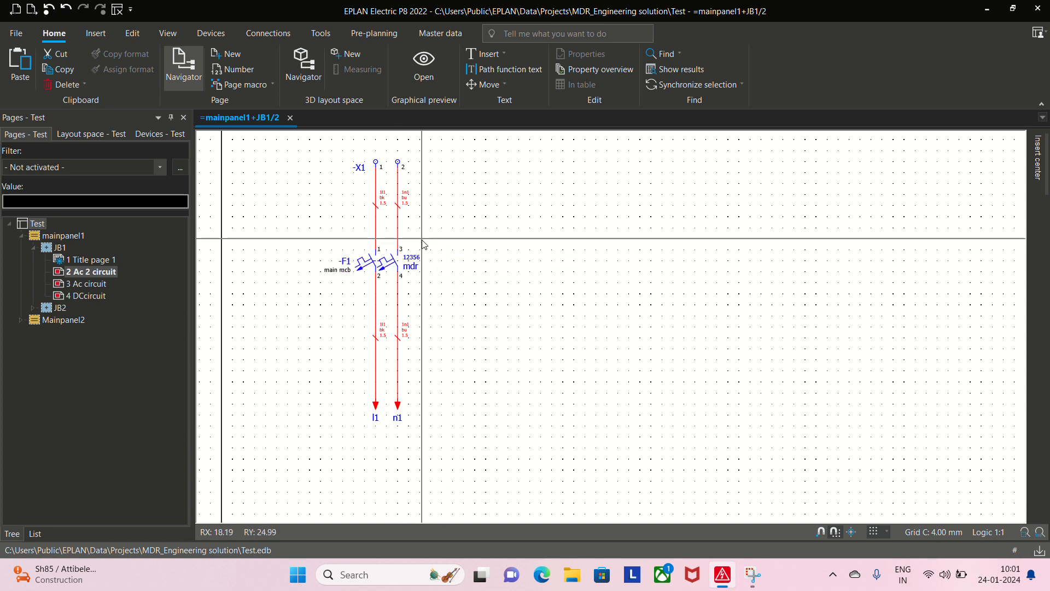
pyautogui.scroll(-1, 435, 284)
pyautogui.moveTo(325, 156); pyautogui.dragTo(499, 422)
pyautogui.click(477, 351)
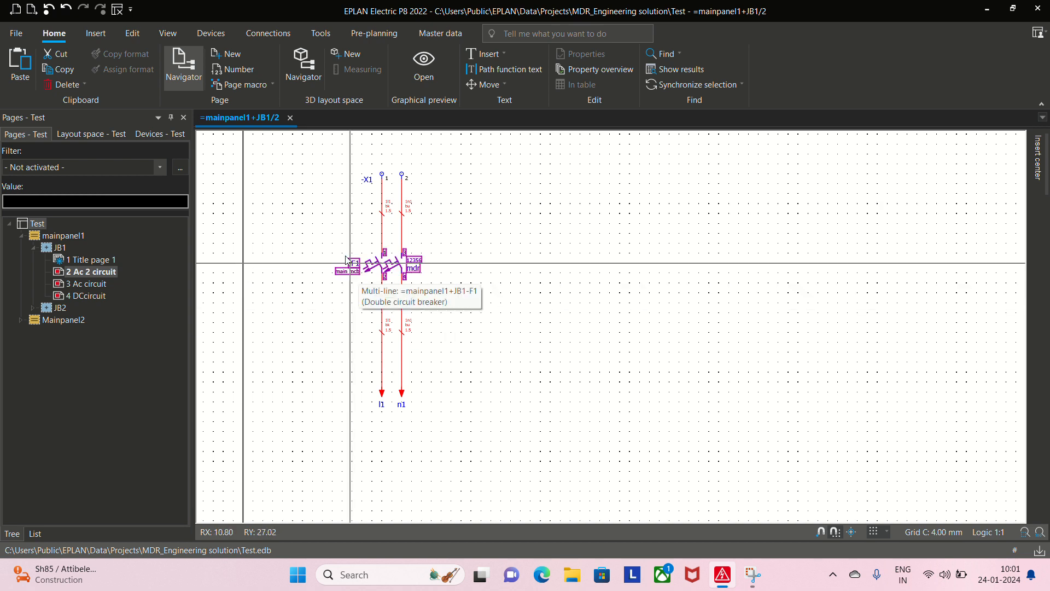
pyautogui.moveTo(330, 157); pyautogui.dragTo(508, 448)
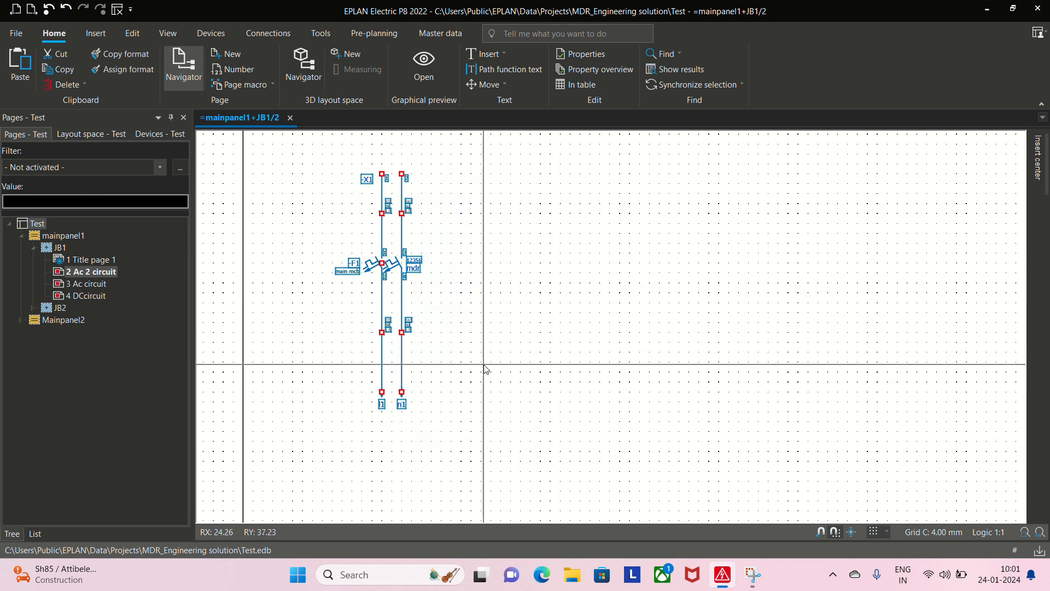
pyautogui.click(485, 368)
pyautogui.scroll(-2, 485, 368)
pyautogui.moveTo(477, 424); pyautogui.dragTo(402, 368, button='middle')
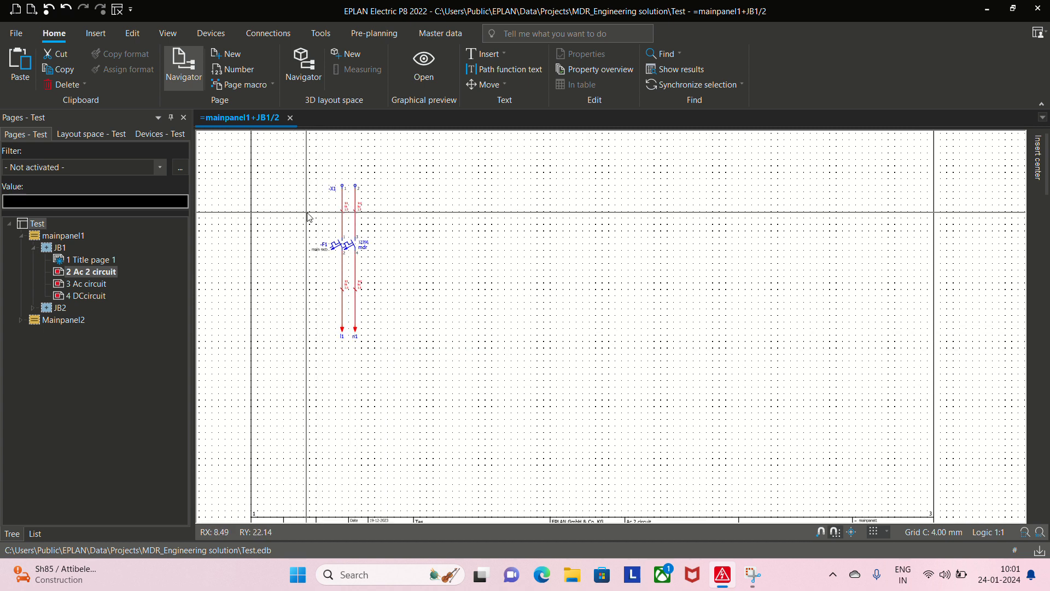
pyautogui.moveTo(309, 218)
pyautogui.mouseDown(button='middle')
pyautogui.moveTo(318, 241)
pyautogui.moveTo(300, 191)
pyautogui.mouseUp(button='middle')
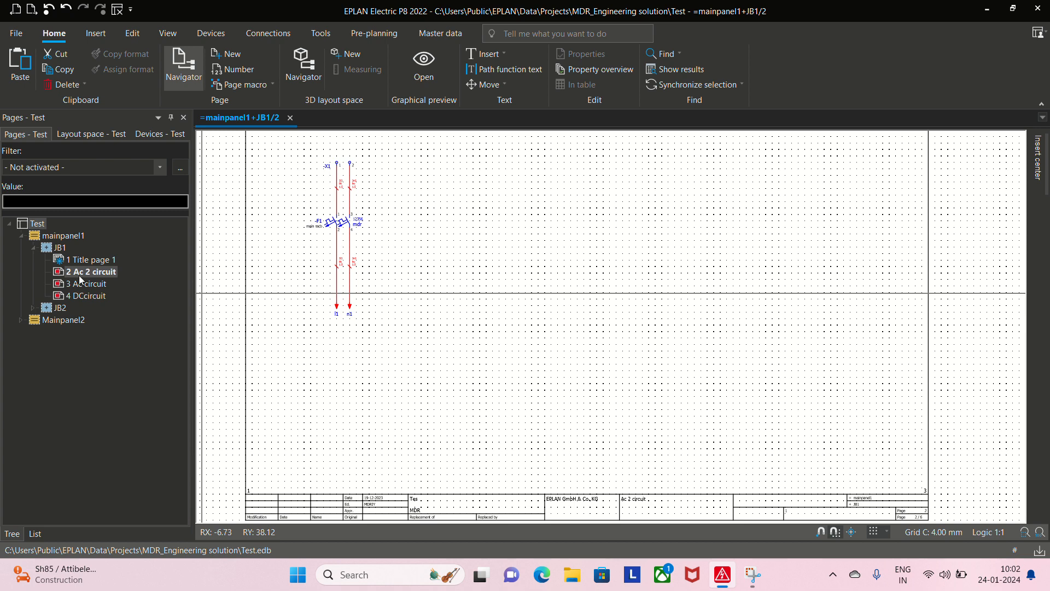
# View page 3 Ac circuit, and return to the breaker circuit on page 2 Ac 2 circuit
pyautogui.click(87, 284)
pyautogui.scroll(-4, 317, 301)
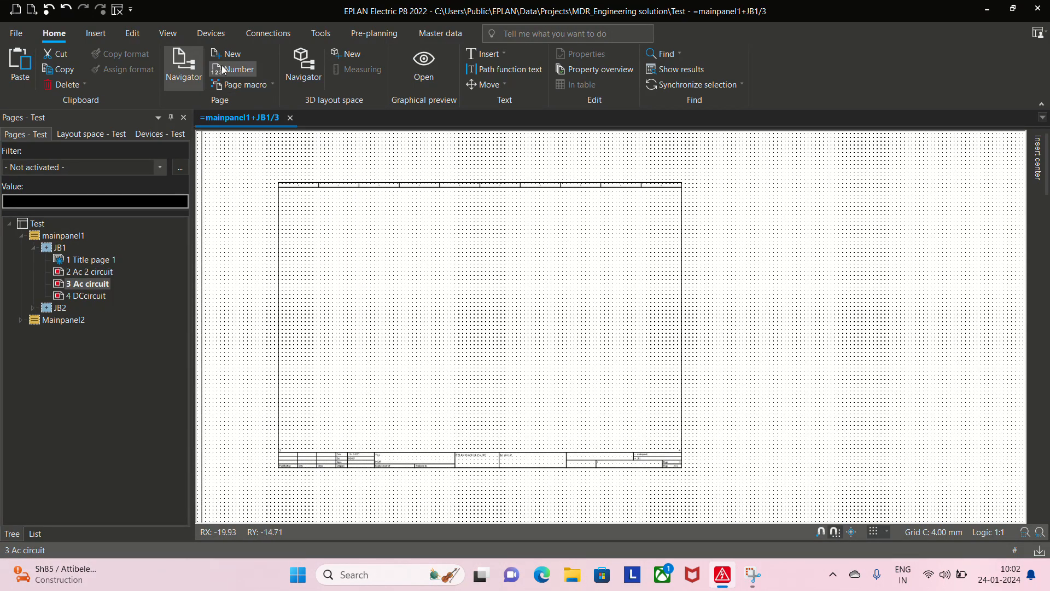
pyautogui.click(83, 270)
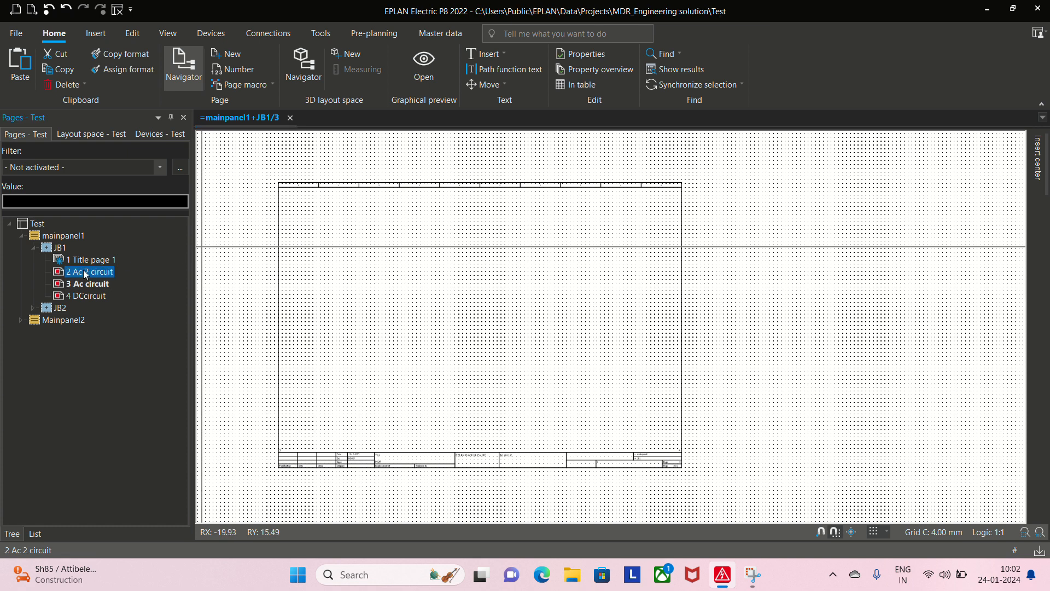
pyautogui.scroll(4, 350, 273)
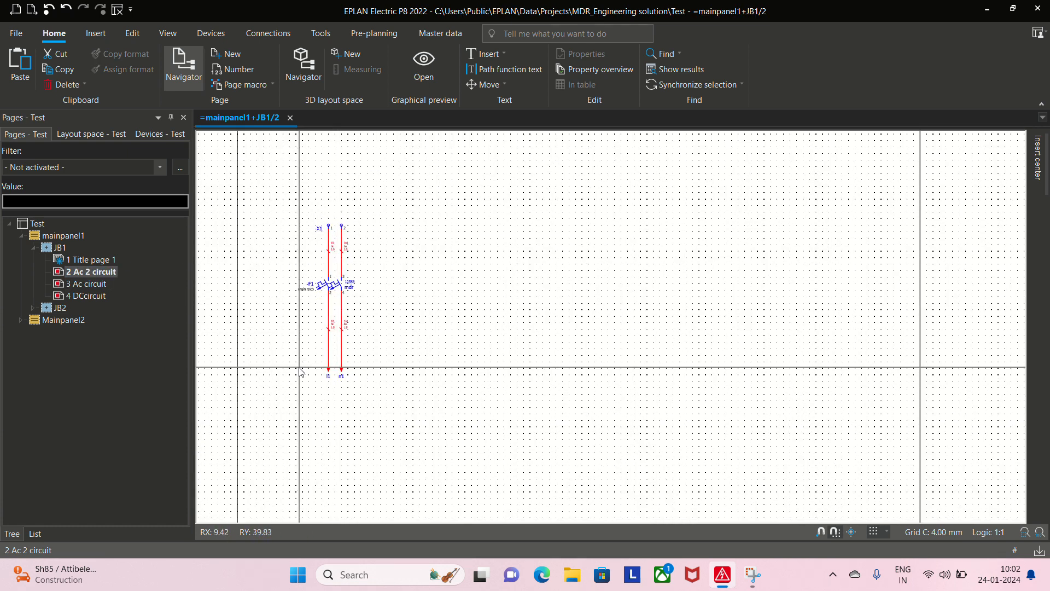
pyautogui.scroll(1, 344, 328)
pyautogui.moveTo(256, 157); pyautogui.dragTo(433, 444)
pyautogui.click(417, 366)
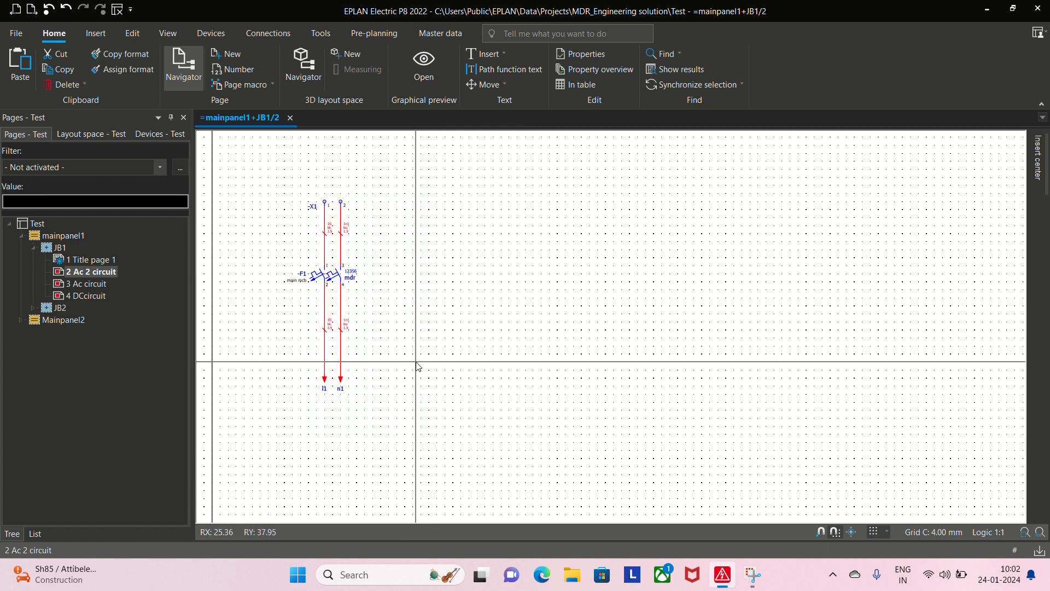
pyautogui.scroll(2, 310, 293)
pyautogui.scroll(-3, 344, 327)
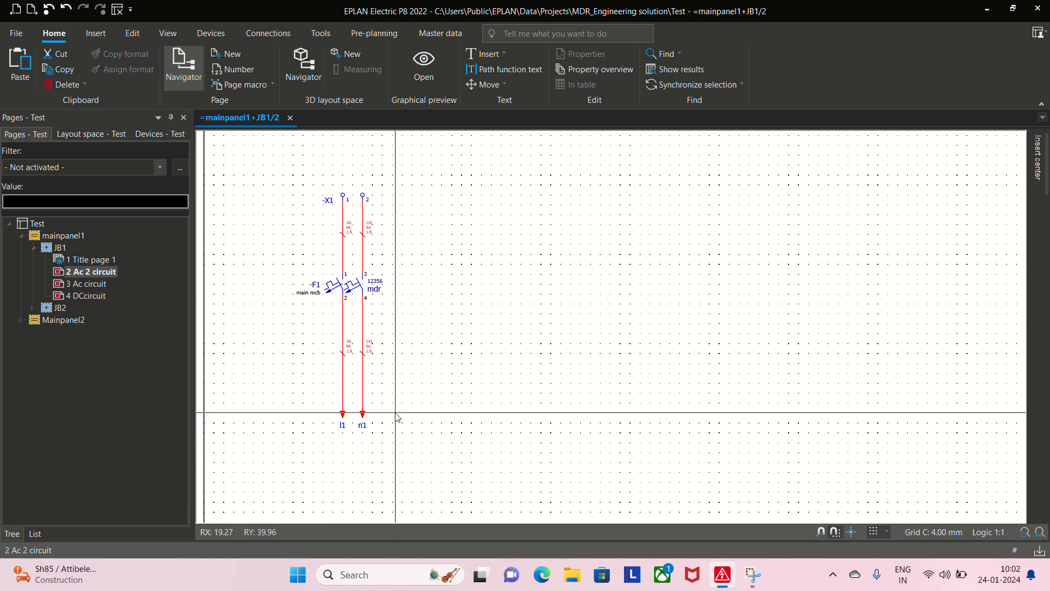
# Copy the complete F1 breaker circuit and paste it to the right at RX 24, RY 18 using the Do not modify insertion mode
pyautogui.moveTo(282, 164); pyautogui.dragTo(411, 476)
pyautogui.hotkey('ctrl', 'c')
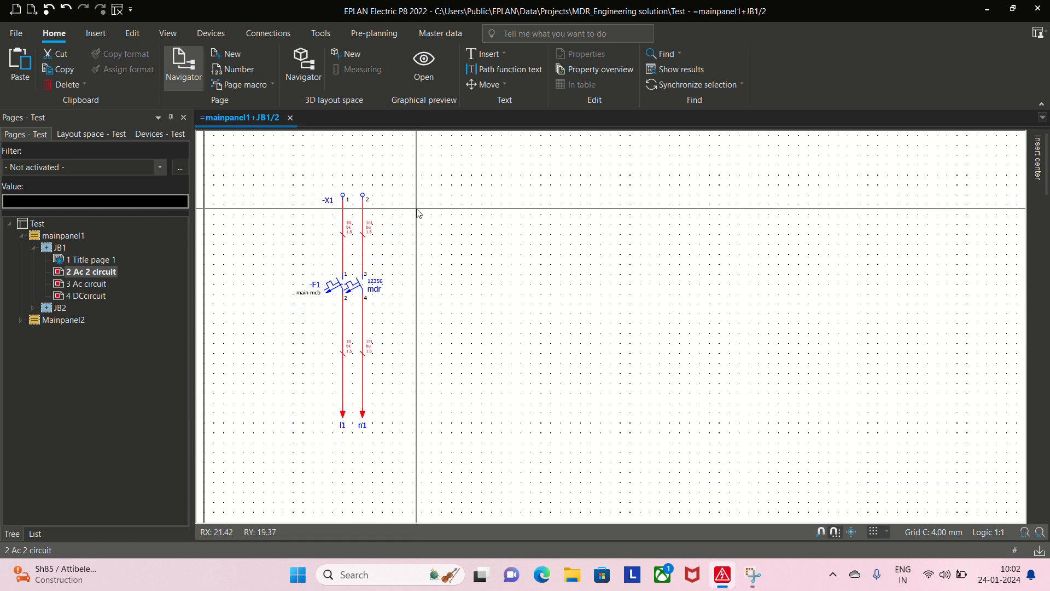
pyautogui.hotkey('ctrl', 'v')
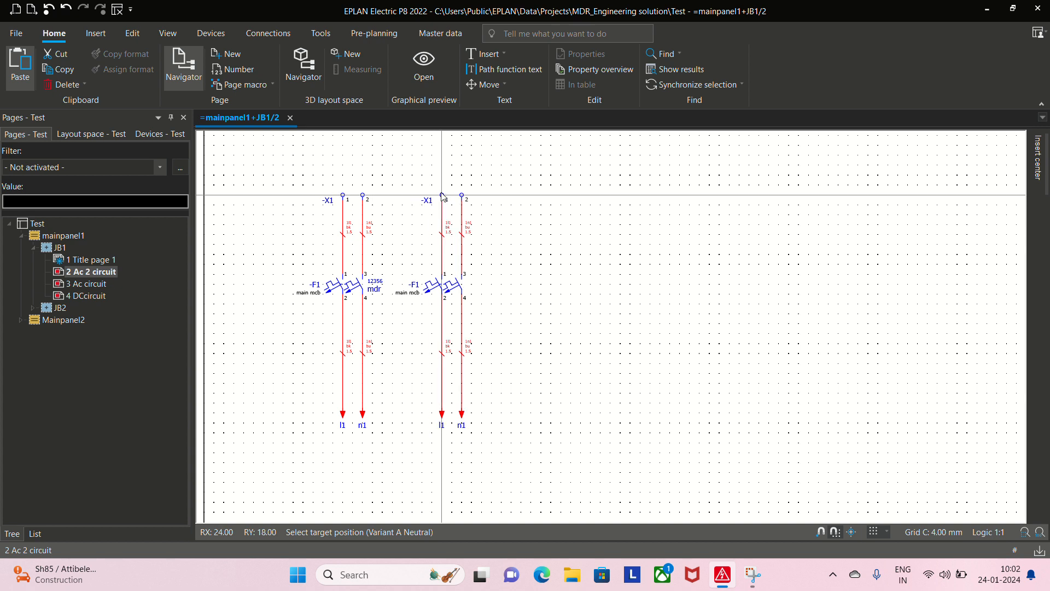
pyautogui.click(443, 195)
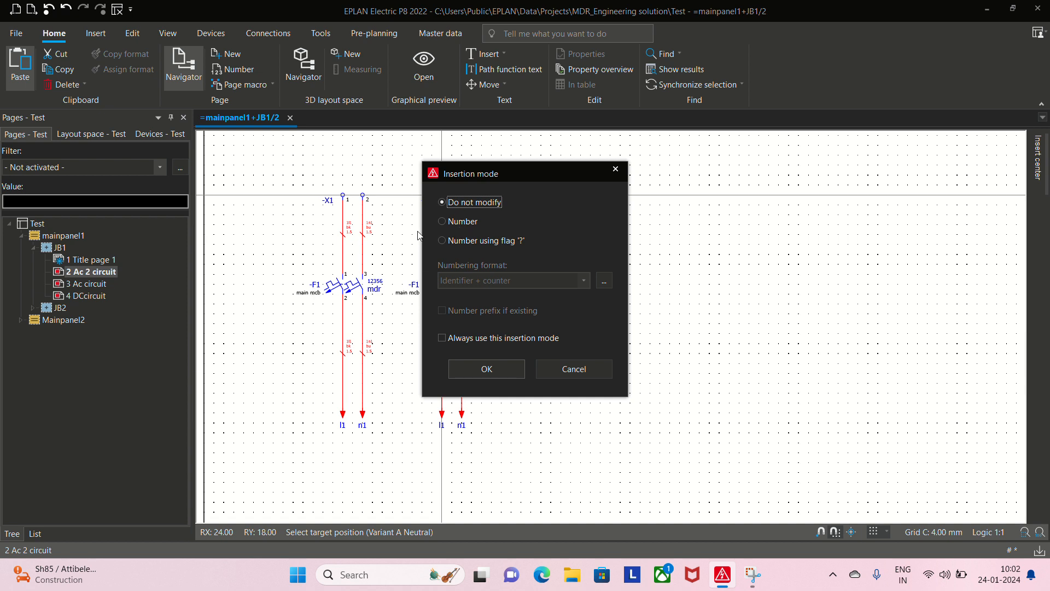
pyautogui.click(487, 369)
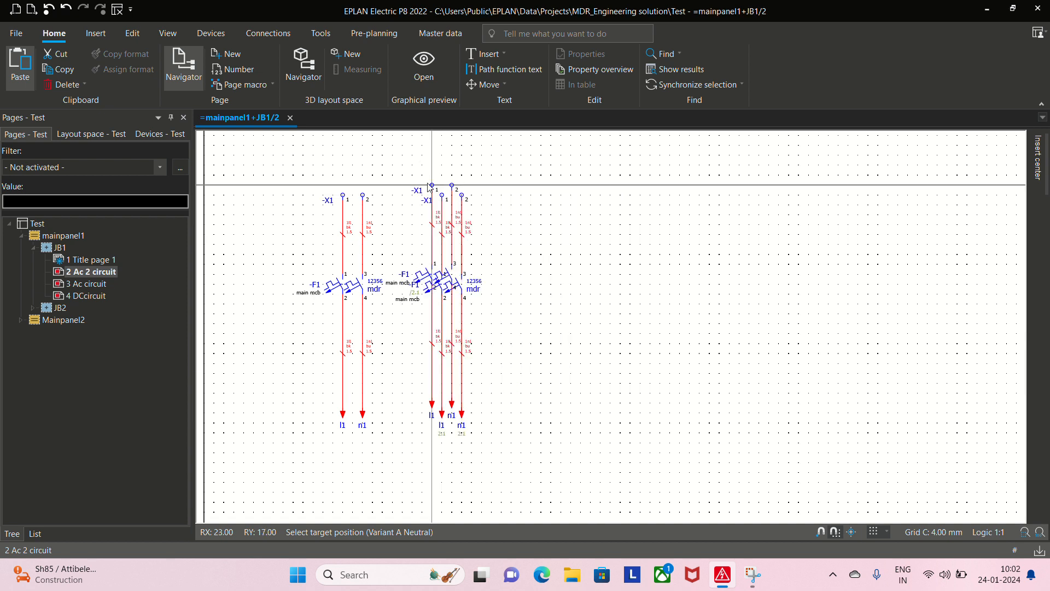
pyautogui.press('Escape')
# Change the displayed DT of the pasted double circuit breaker to -F2
pyautogui.scroll(3, 430, 283)
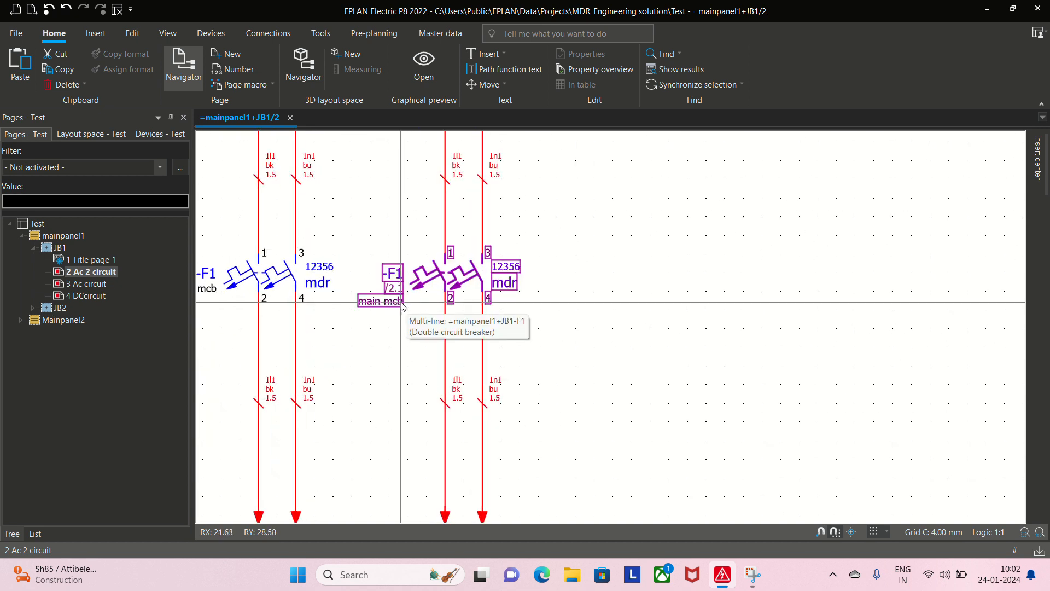
pyautogui.scroll(-3, 426, 282)
pyautogui.moveTo(408, 176); pyautogui.dragTo(496, 362)
pyautogui.scroll(3, 436, 319)
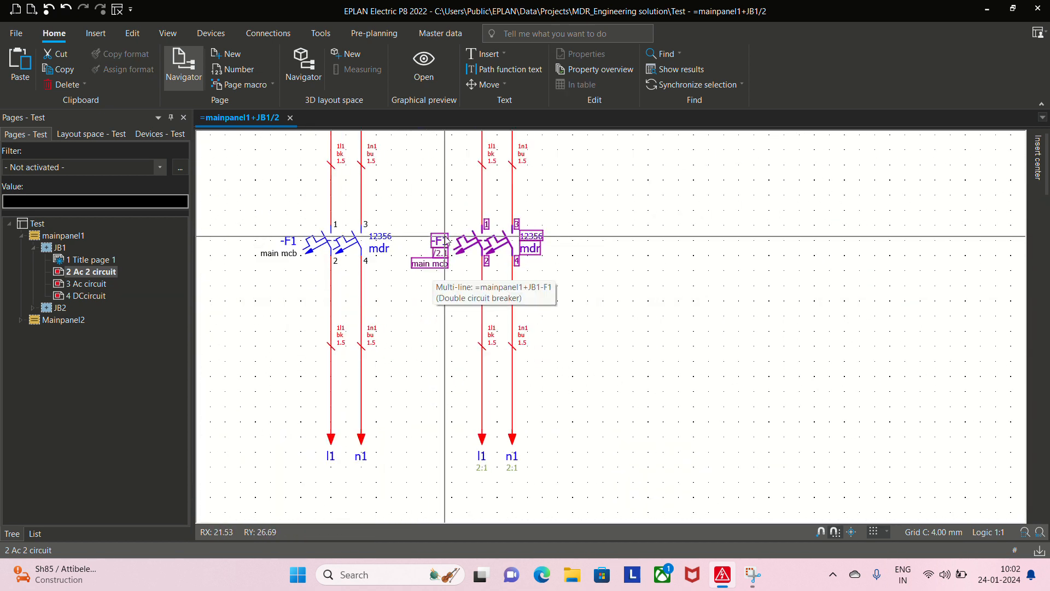
pyautogui.doubleClick(470, 237)
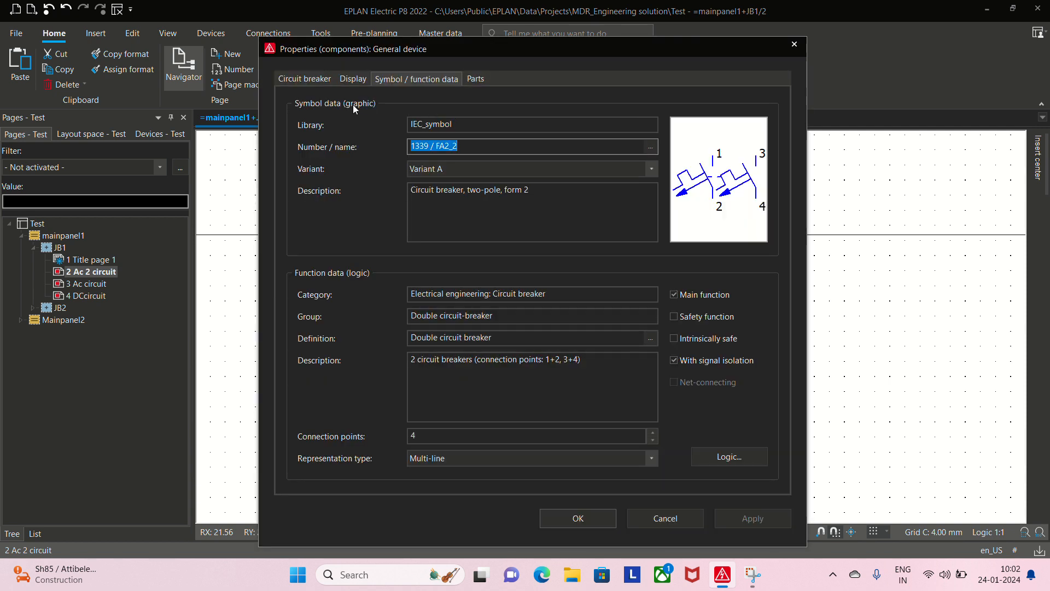
pyautogui.click(304, 79)
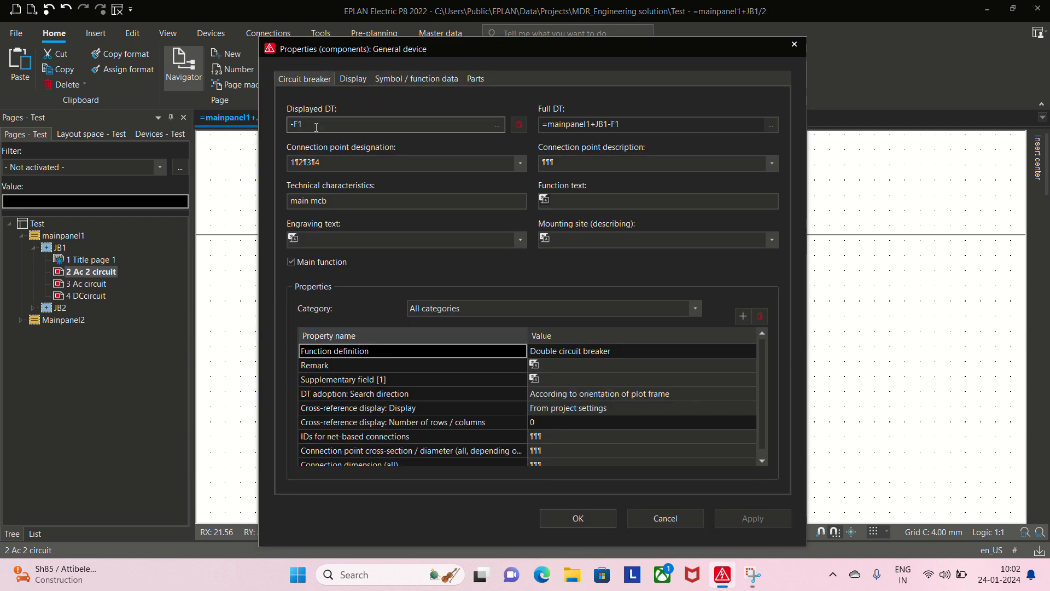
pyautogui.write('2')
pyautogui.click(578, 518)
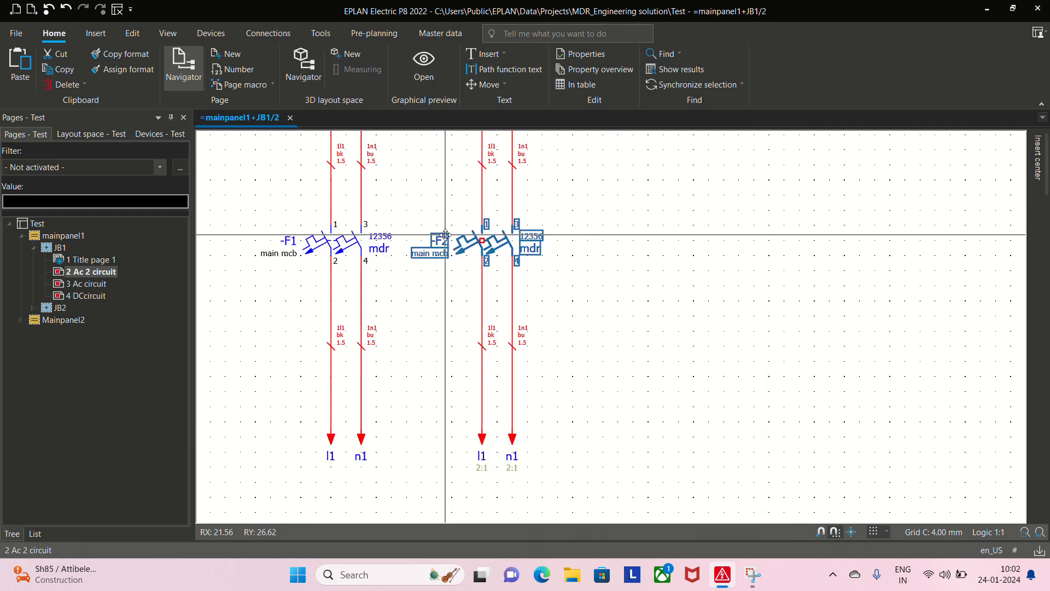
# Rename the two interruption points below breaker F2 as l2 and n2
pyautogui.doubleClick(481, 439)
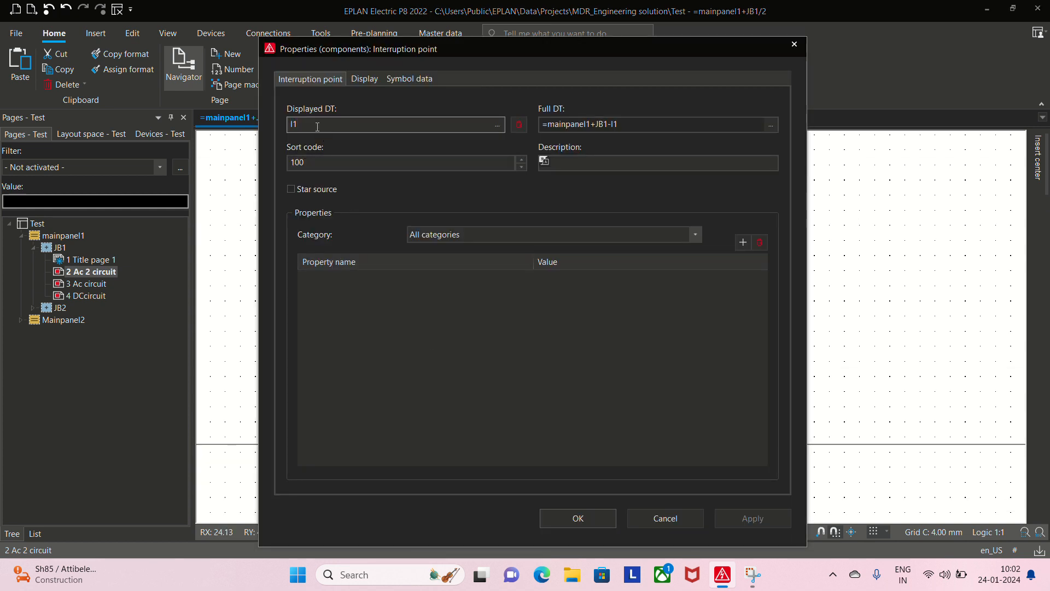
pyautogui.write('2')
pyautogui.click(578, 518)
pyautogui.doubleClick(511, 454)
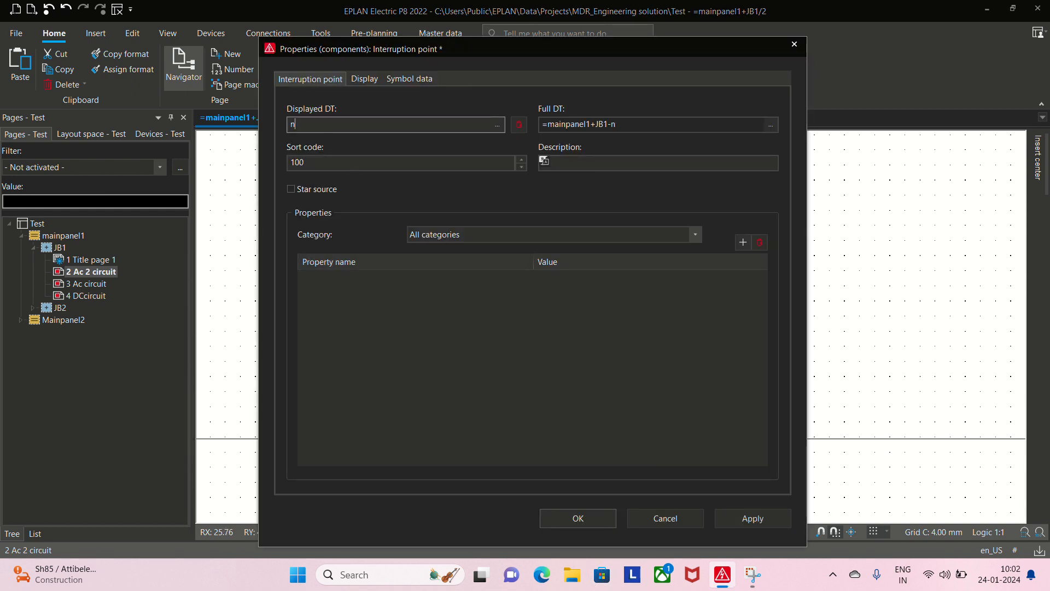
pyautogui.write('2')
pyautogui.click(556, 518)
# Set the designations of the two X1 terminals above breaker F2 to 3 and 4
pyautogui.scroll(-1, 606, 373)
pyautogui.moveTo(606, 373); pyautogui.dragTo(602, 475, button='middle')
pyautogui.scroll(2, 500, 270)
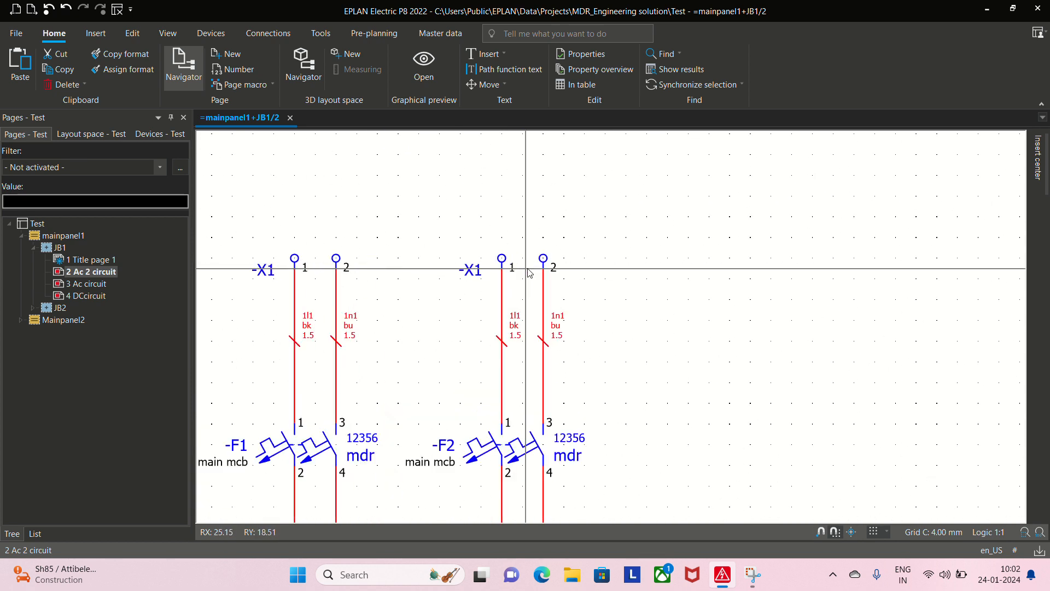
pyautogui.doubleClick(503, 267)
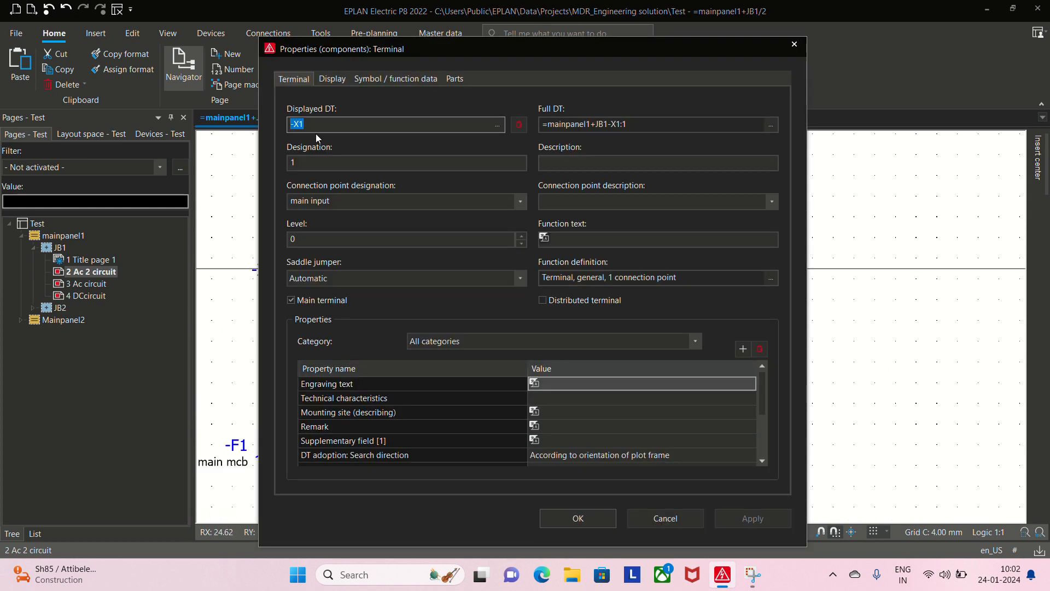
pyautogui.click(303, 161)
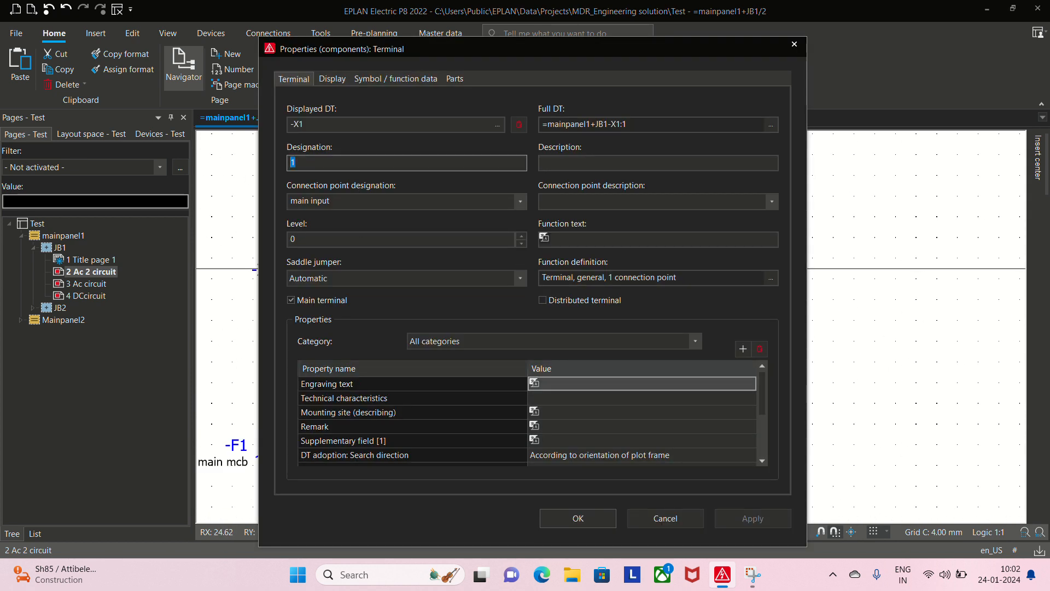
pyautogui.press('Return')
pyautogui.doubleClick(550, 264)
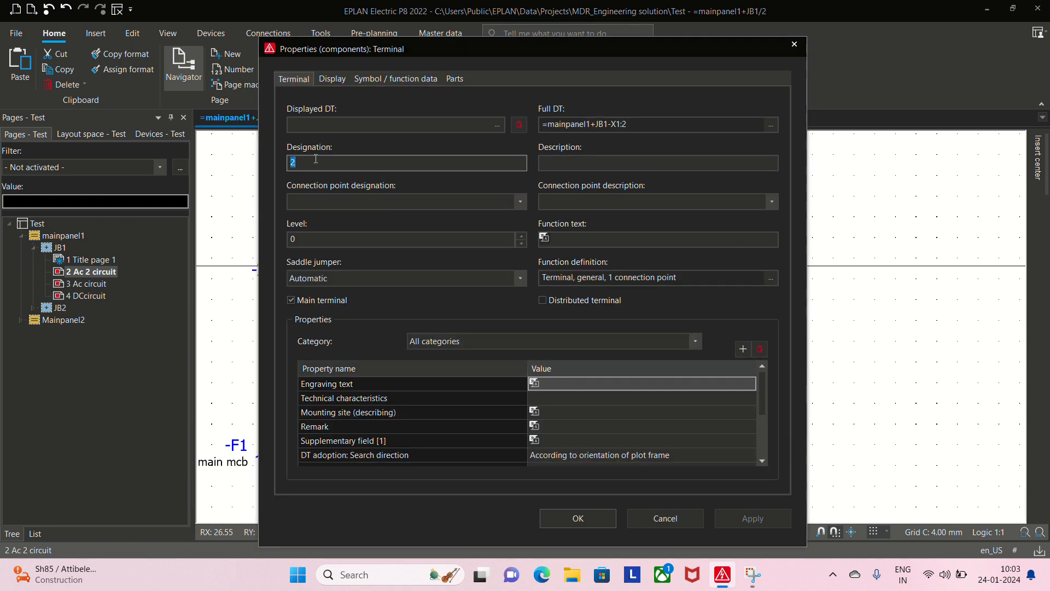
pyautogui.click(578, 518)
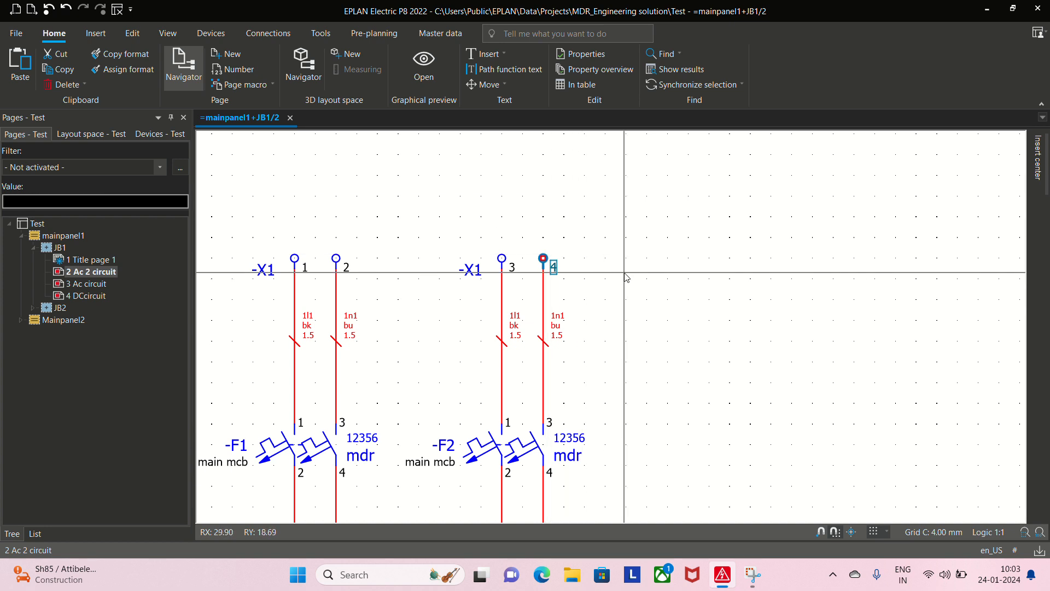
# Copy the complete F2 circuit and paste it to the right at RX 34, RY 18 with the Number insertion mode and Identifier + counter format
pyautogui.scroll(-5, 484, 266)
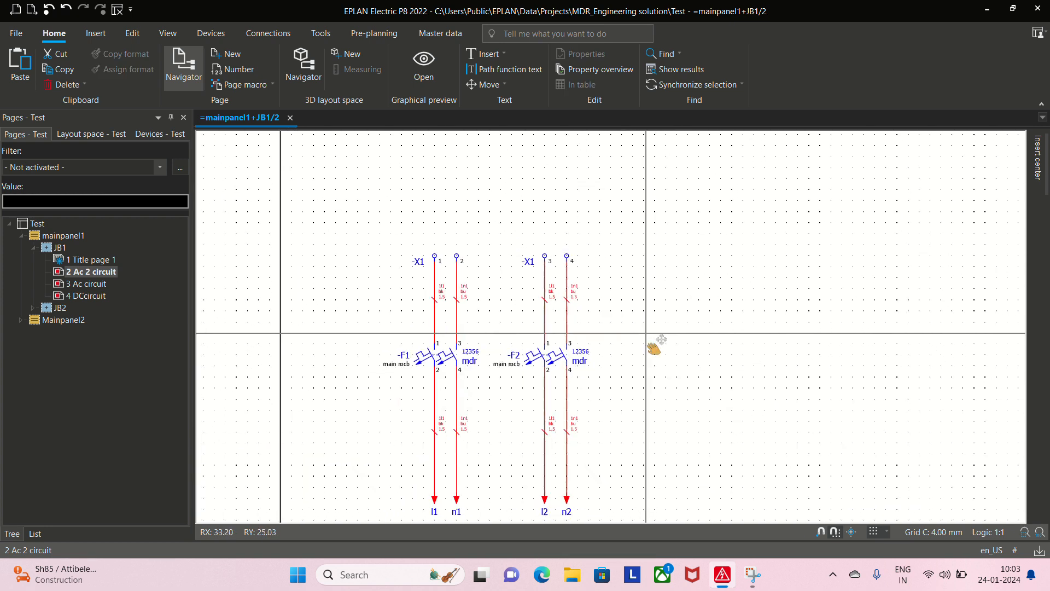
pyautogui.scroll(-1, 574, 244)
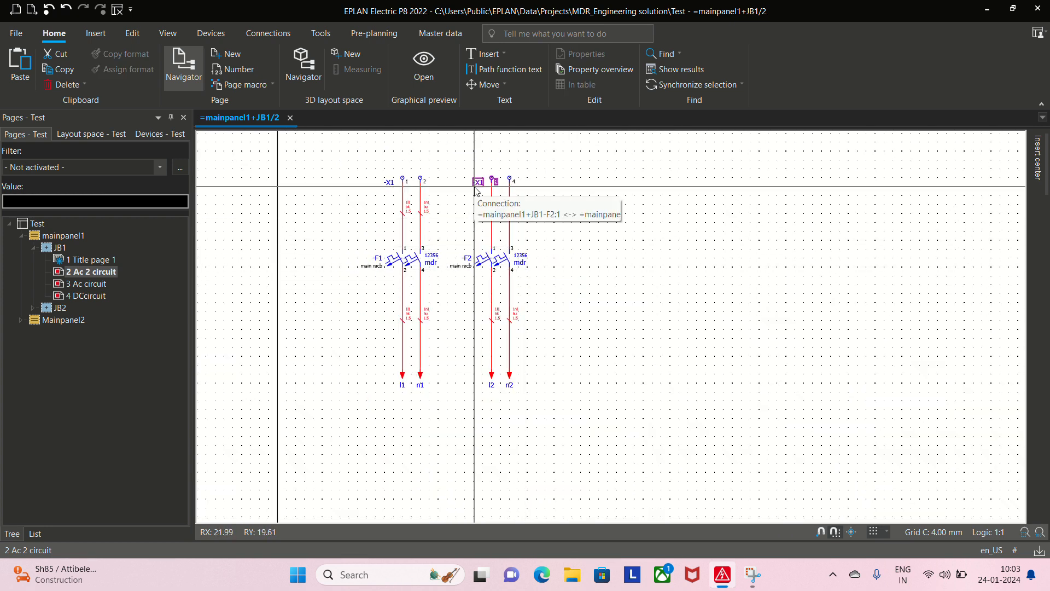
pyautogui.moveTo(458, 161); pyautogui.dragTo(573, 439)
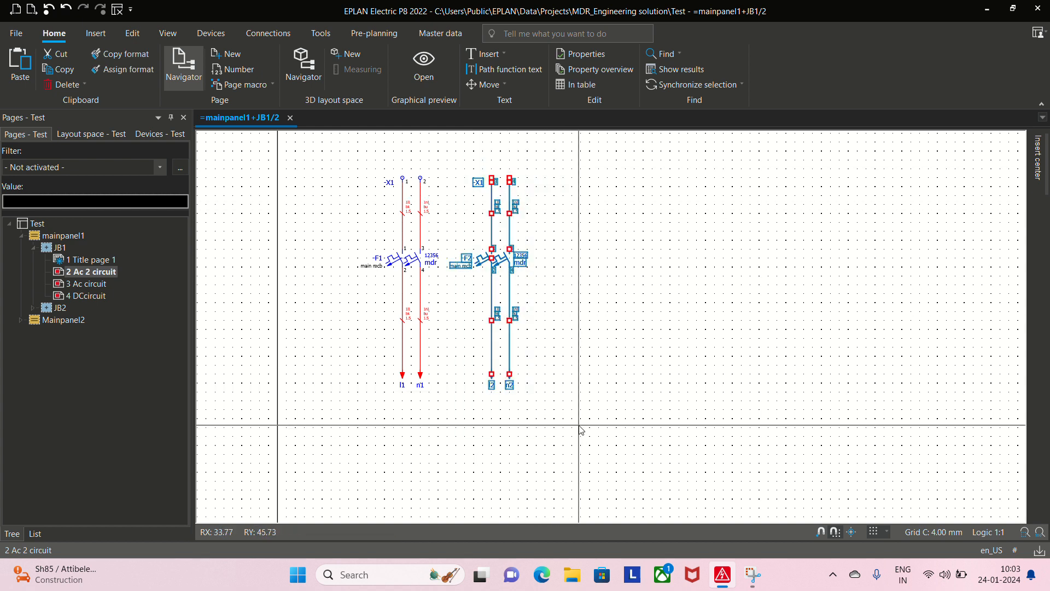
pyautogui.hotkey('ctrl', 'c')
pyautogui.hotkey('ctrl', 'v')
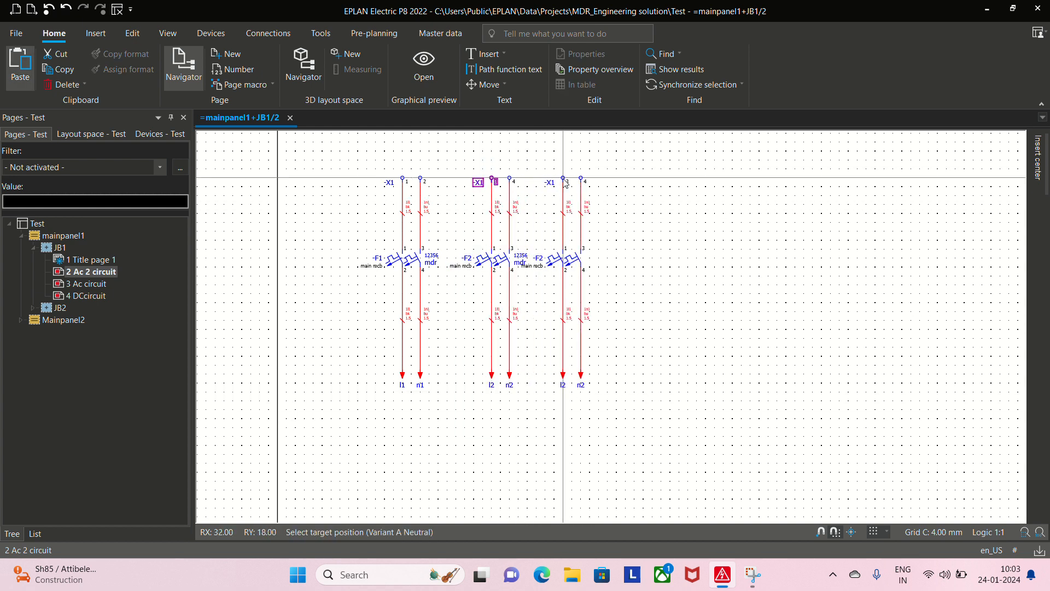
pyautogui.click(582, 178)
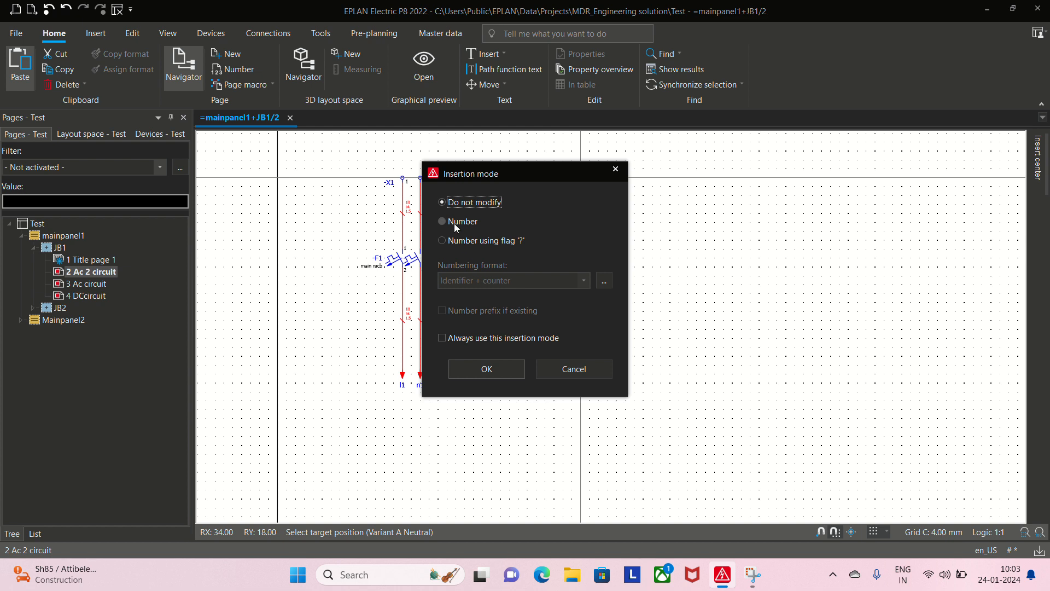
pyautogui.click(453, 222)
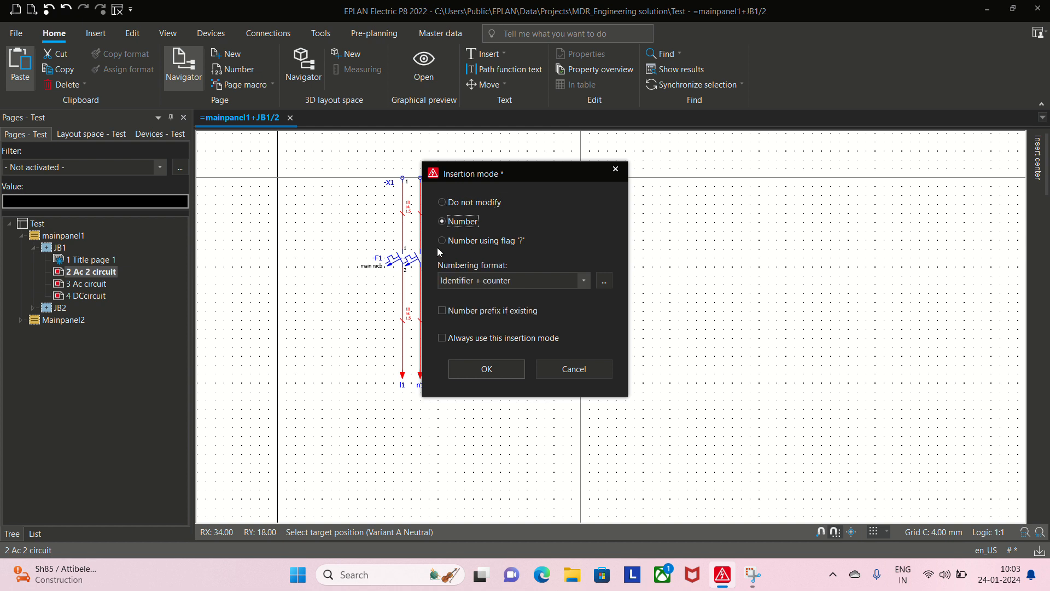
pyautogui.click(475, 369)
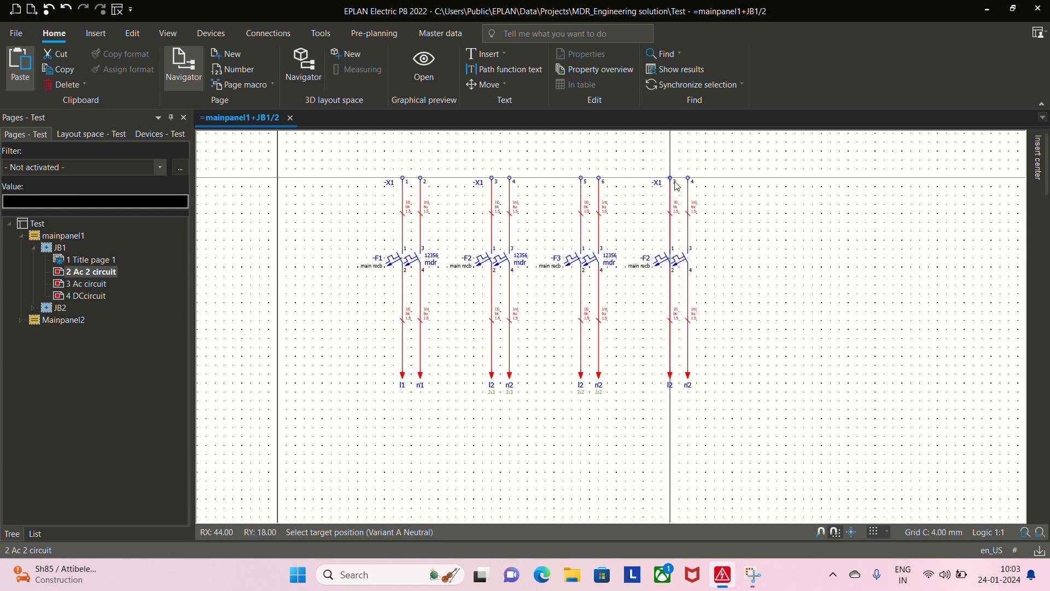
# Place four more numbered copies of the breaker circuit in a row at RY 18, from RX 44 to RX 73
pyautogui.click(675, 183)
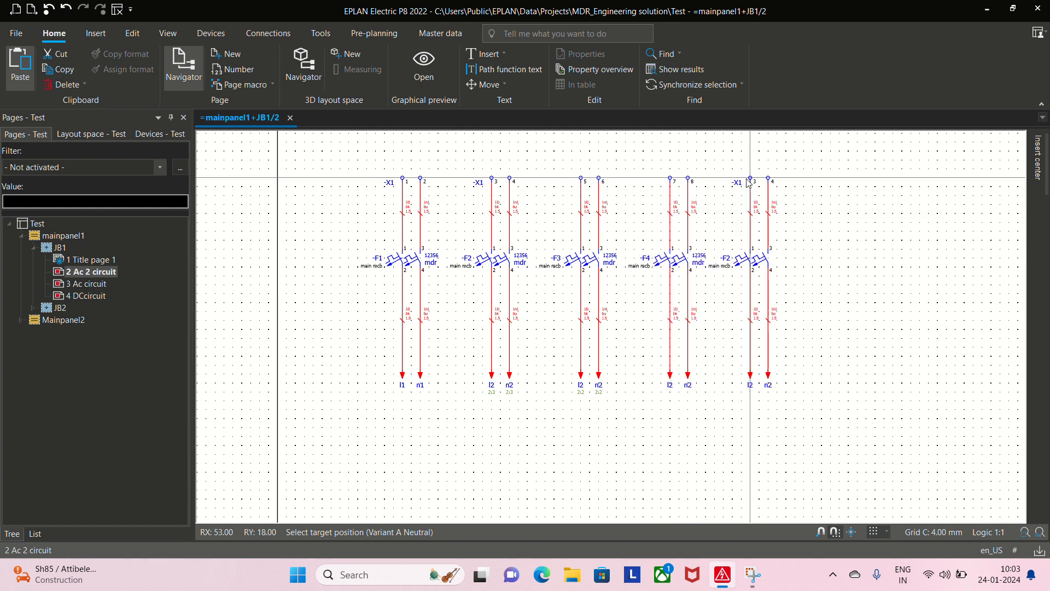
pyautogui.click(748, 183)
pyautogui.click(839, 179)
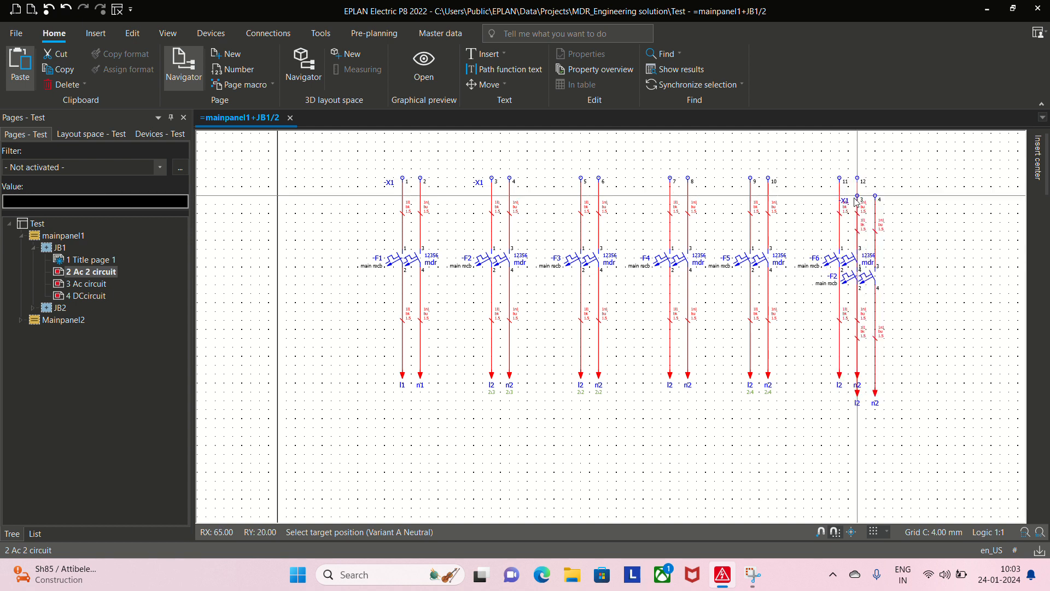
pyautogui.scroll(-1, 789, 195)
pyautogui.click(789, 189)
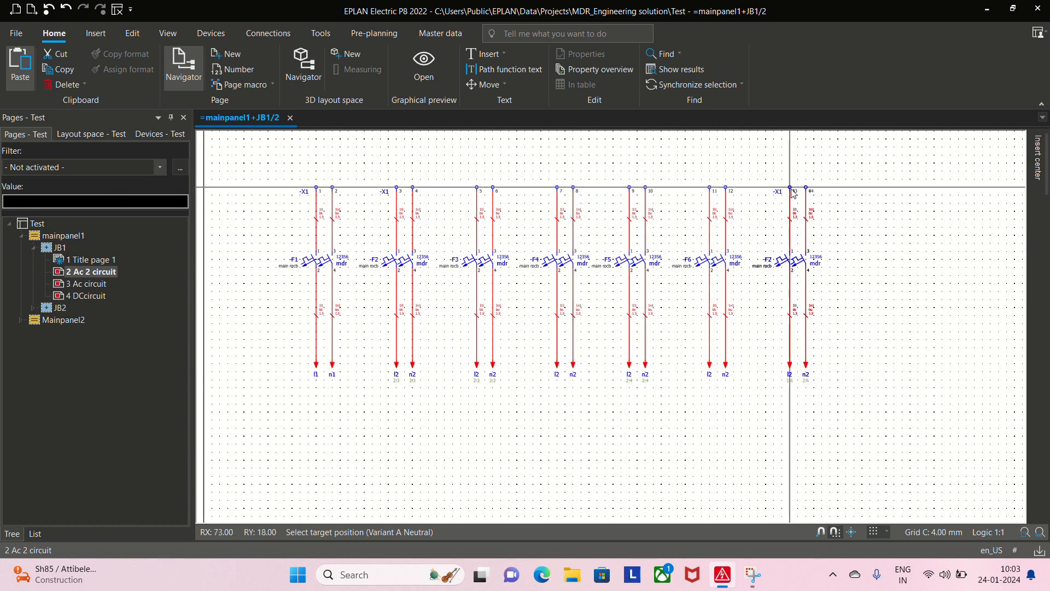
pyautogui.press('Escape')
# Examine the terminal, breaker and interruption point designations across the row of copied circuits
pyautogui.scroll(3, 434, 381)
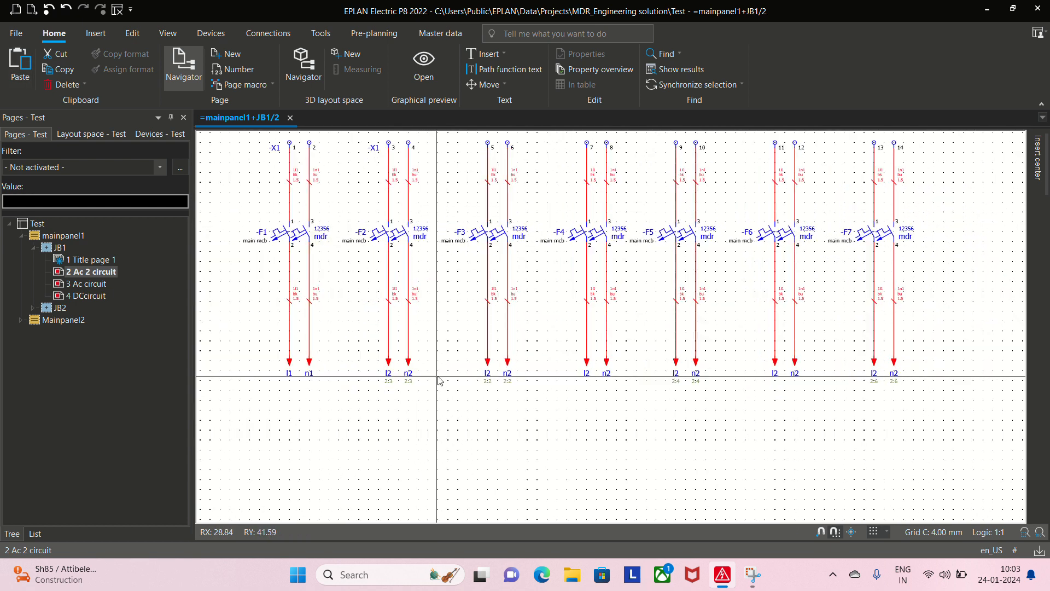
pyautogui.scroll(-5, 739, 253)
pyautogui.scroll(5, 549, 384)
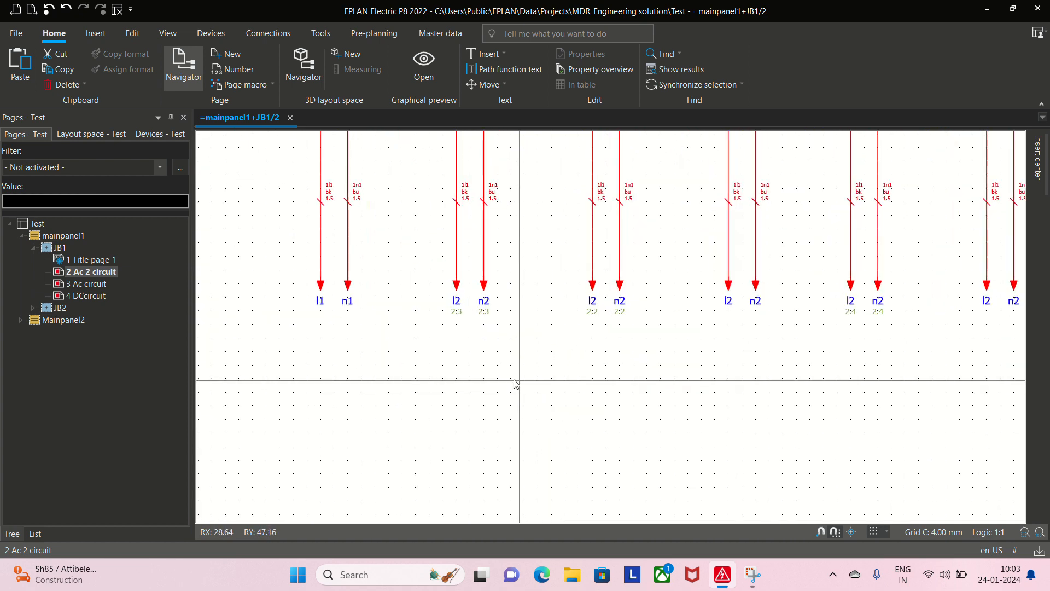
pyautogui.scroll(-4, 415, 263)
pyautogui.moveTo(403, 266); pyautogui.dragTo(916, 322)
pyautogui.click(919, 344)
pyautogui.scroll(5, 804, 321)
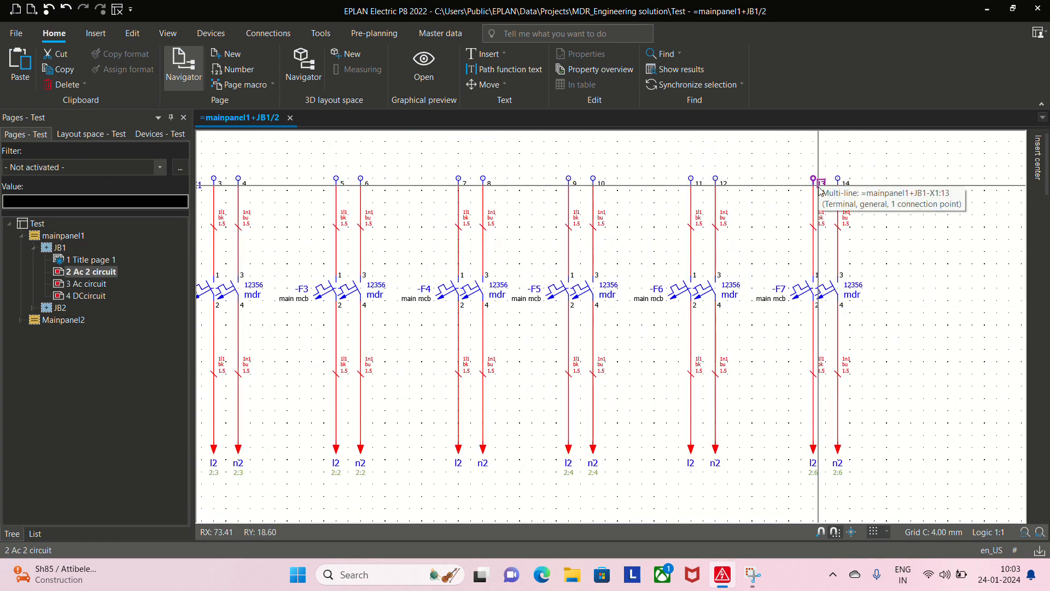
pyautogui.scroll(-2, 621, 339)
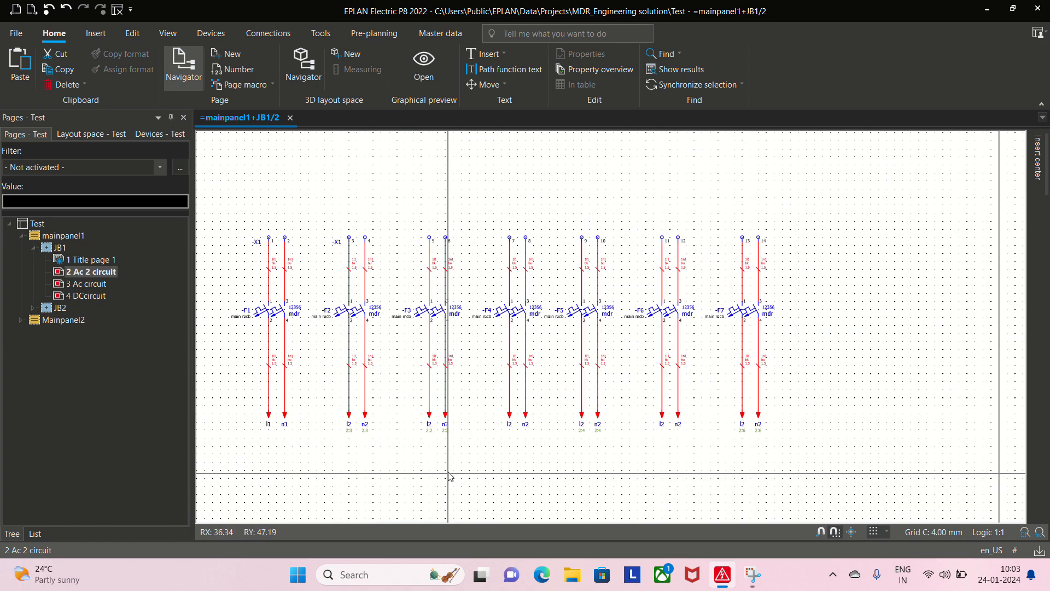
pyautogui.scroll(2, 403, 371)
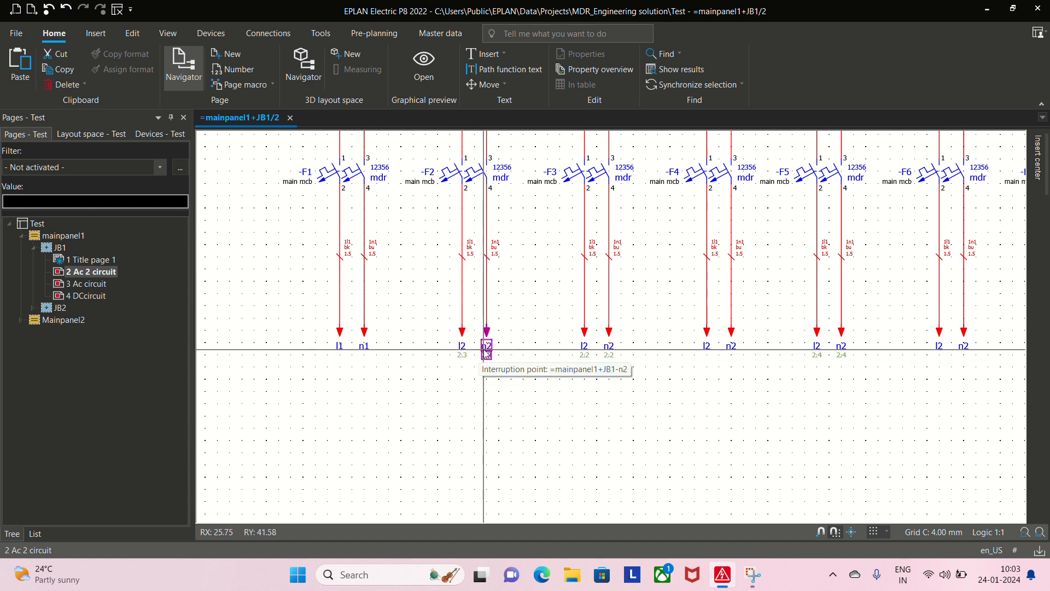
pyautogui.scroll(-1, 533, 388)
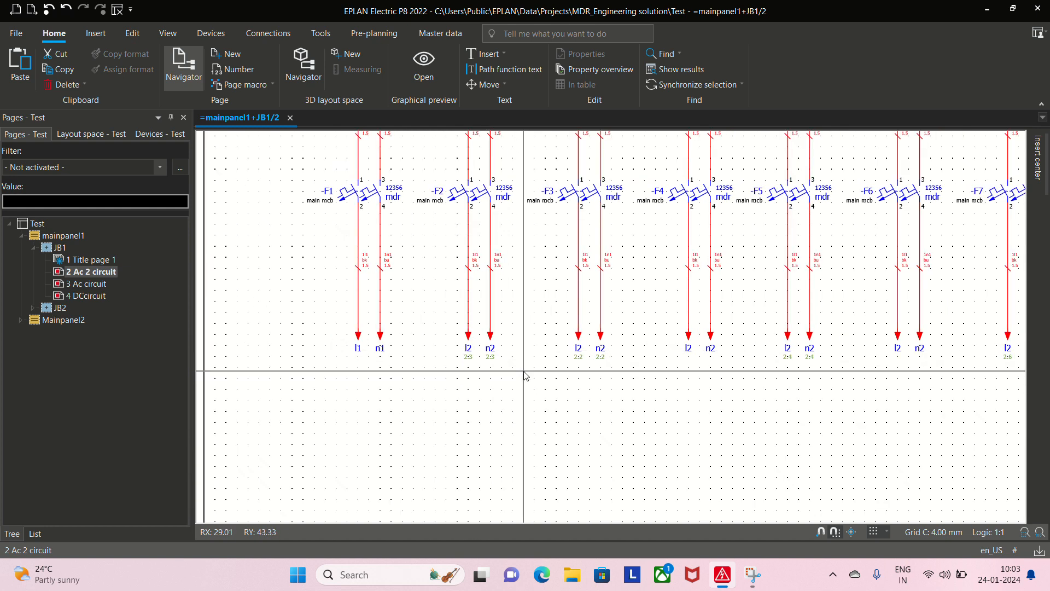
pyautogui.scroll(-4, 525, 375)
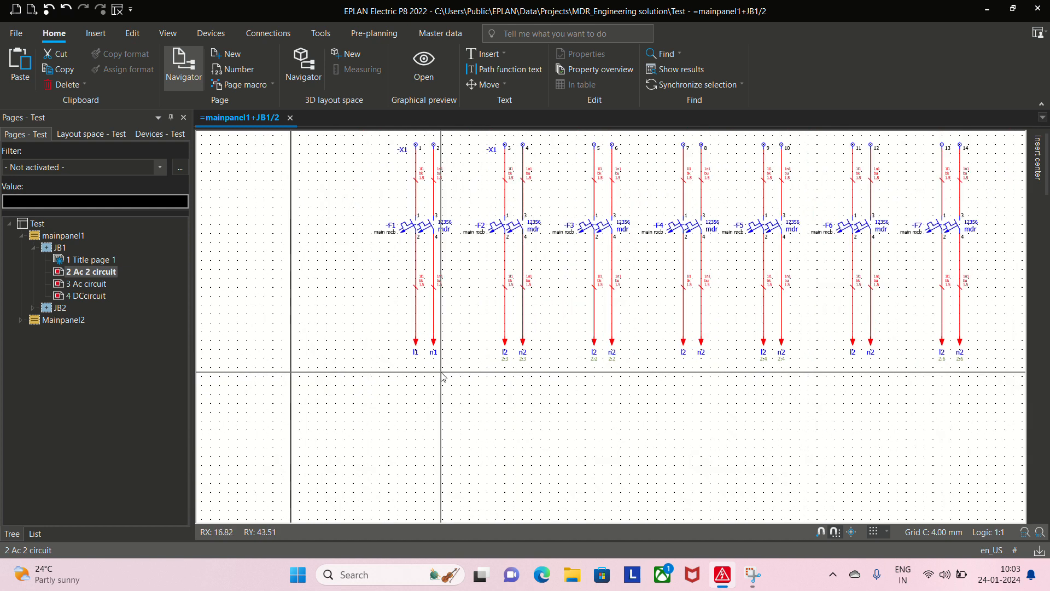
# Inspect the column header and title block of the page, as well as the overall circuit row
pyautogui.scroll(4, 429, 192)
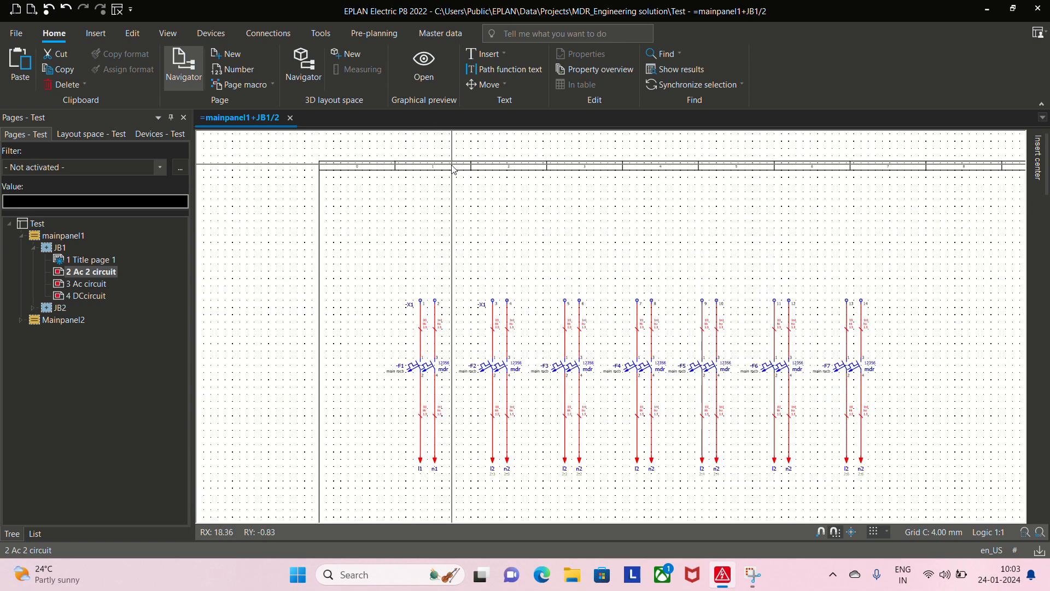
pyautogui.scroll(-5, 433, 186)
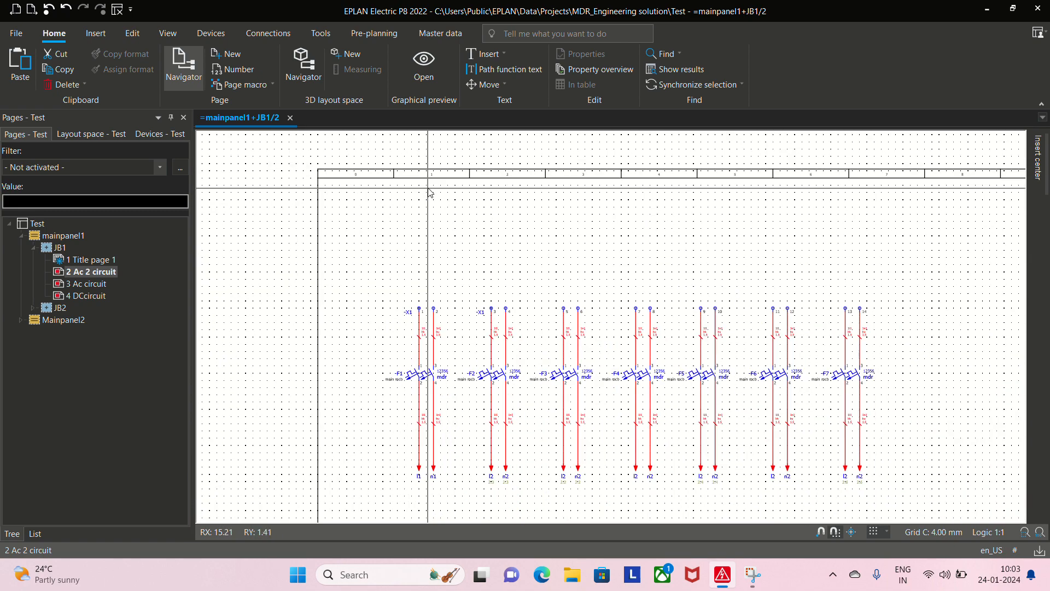
pyautogui.scroll(4, 662, 392)
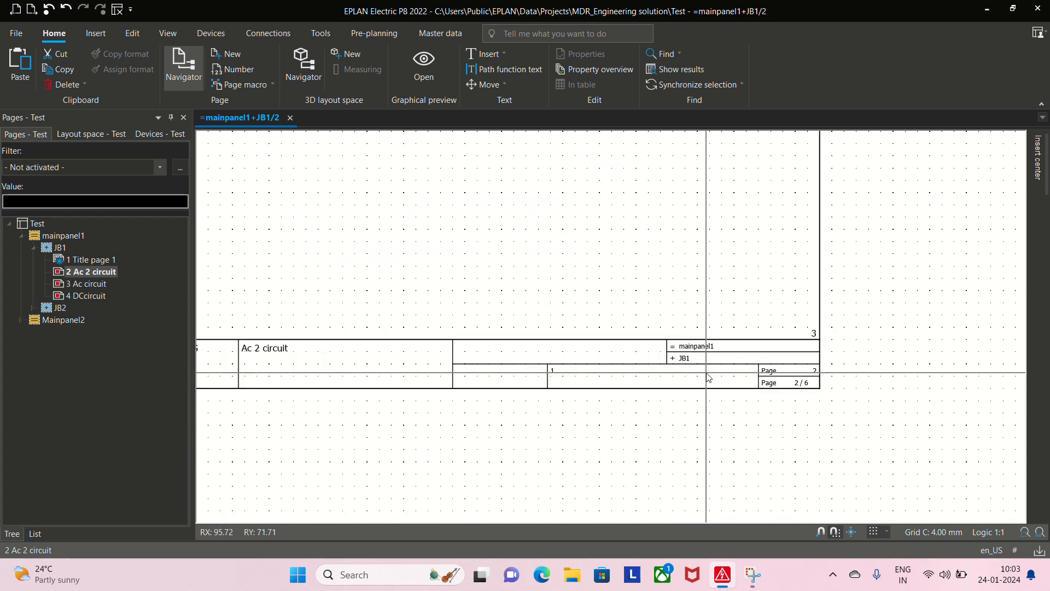
pyautogui.scroll(-2, 572, 284)
pyautogui.scroll(4, 541, 378)
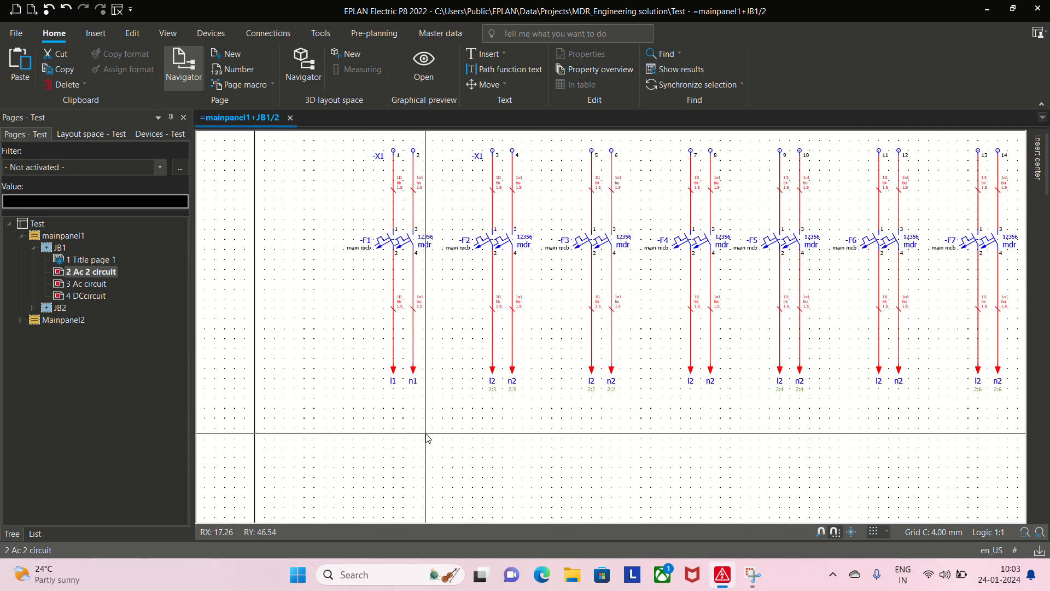
pyautogui.scroll(2, 380, 273)
pyautogui.scroll(-2, 381, 274)
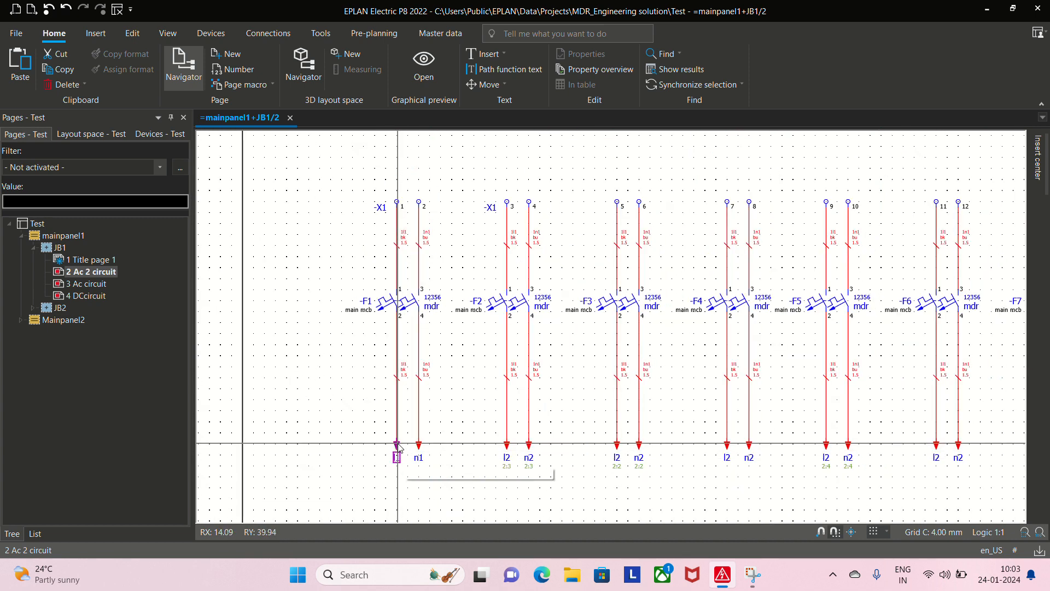
# Set the displayed DT of the l1 interruption point below breaker F1 to F12
pyautogui.doubleClick(398, 447)
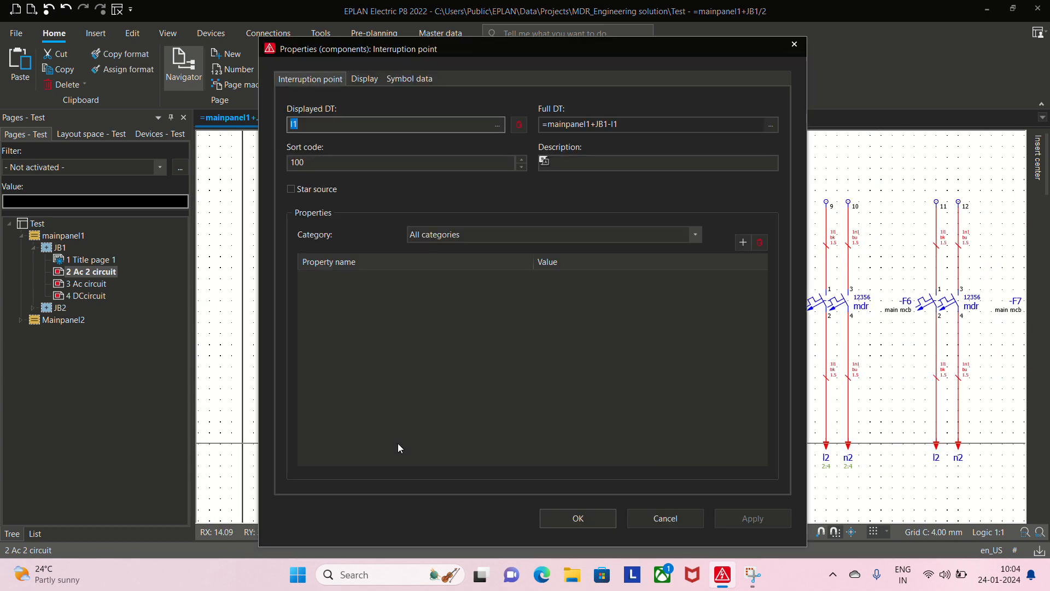
pyautogui.click(795, 44)
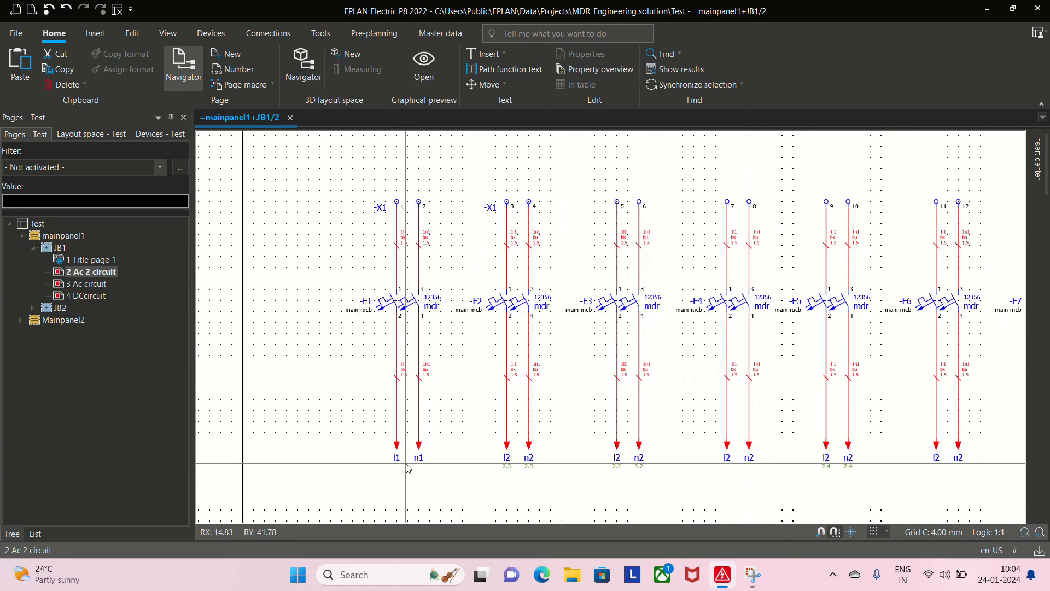
pyautogui.doubleClick(397, 446)
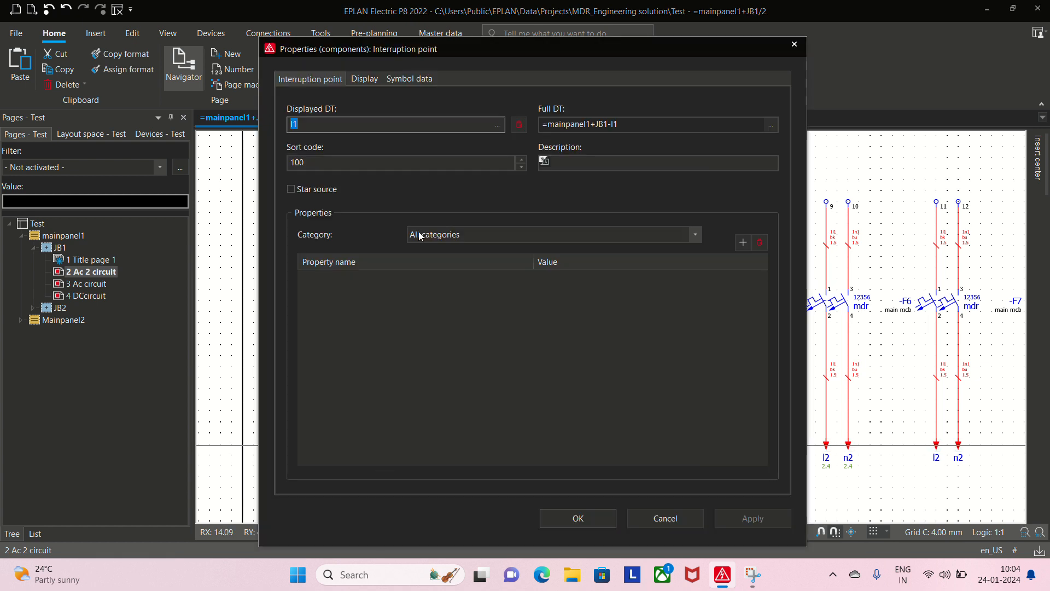
pyautogui.moveTo(384, 51); pyautogui.dragTo(611, 95)
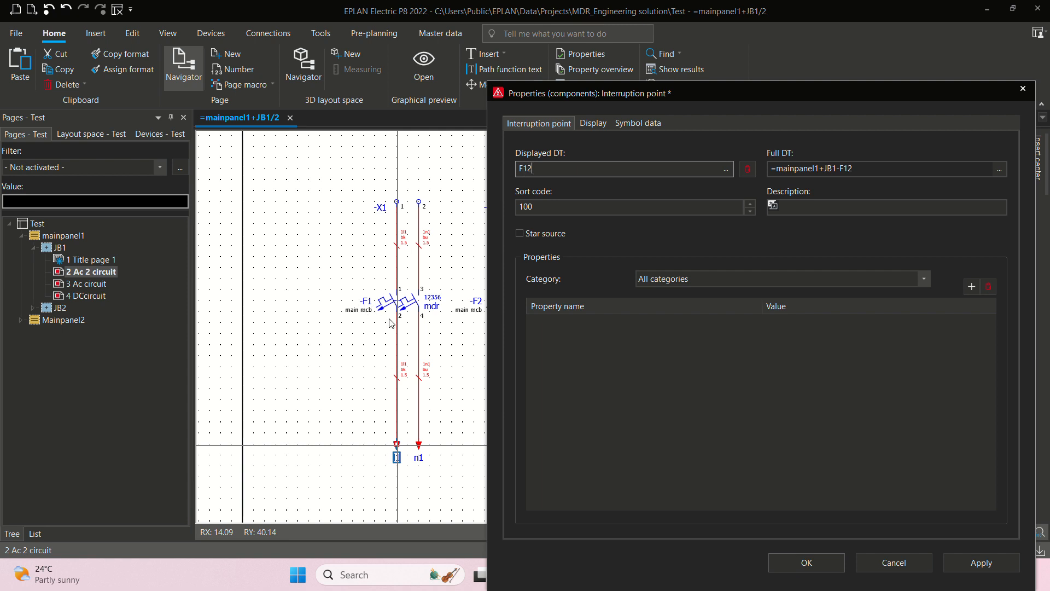
pyautogui.click(807, 562)
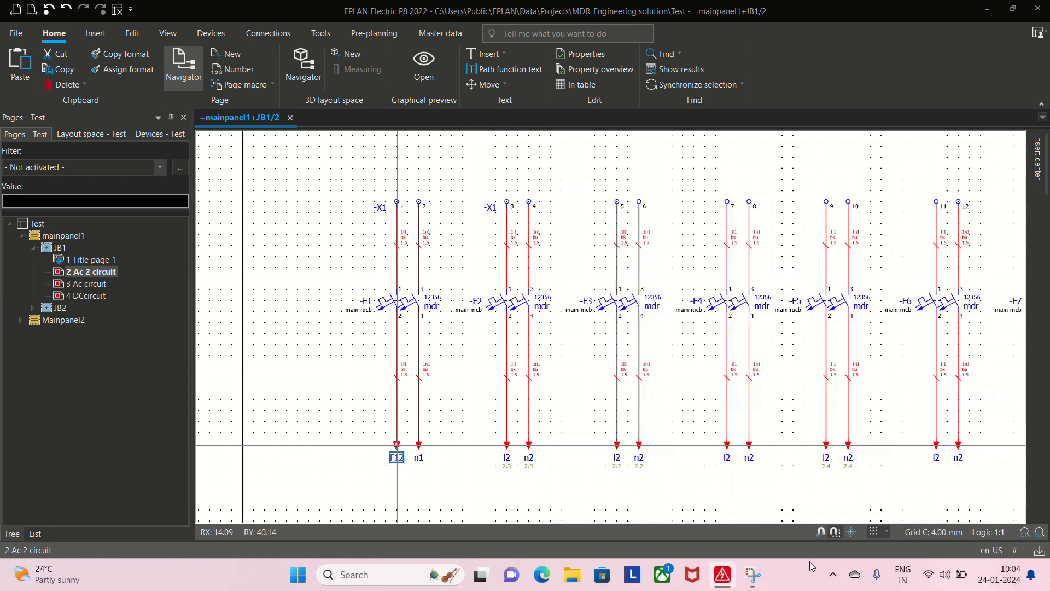
# Set the displayed DT of the n1 interruption point below breaker F1 to F14, with a capital F
pyautogui.doubleClick(419, 455)
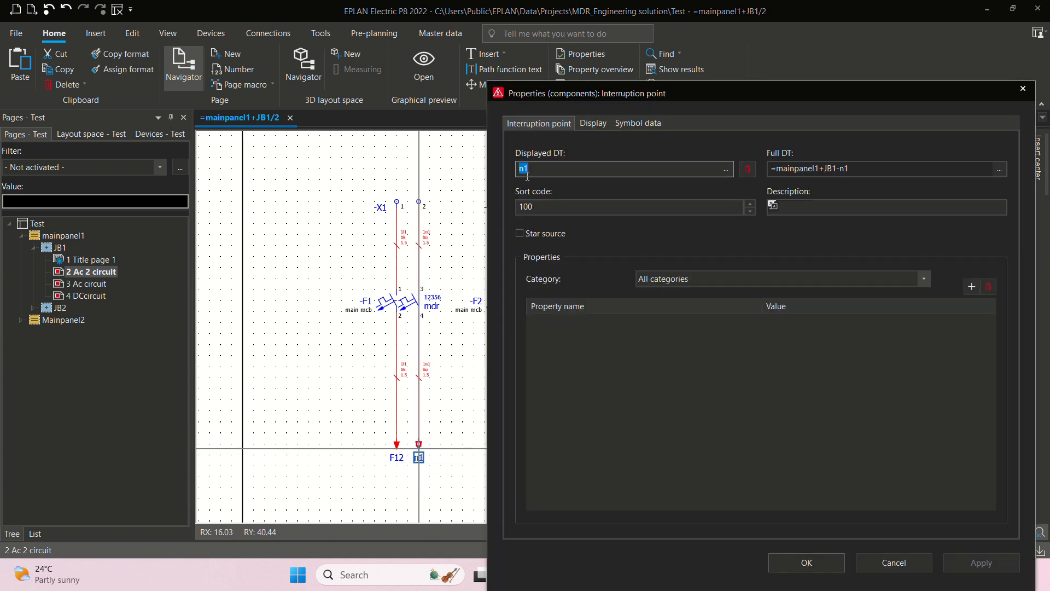
pyautogui.write('f14')
pyautogui.moveTo(523, 166); pyautogui.dragTo(517, 171)
pyautogui.press('capslock')
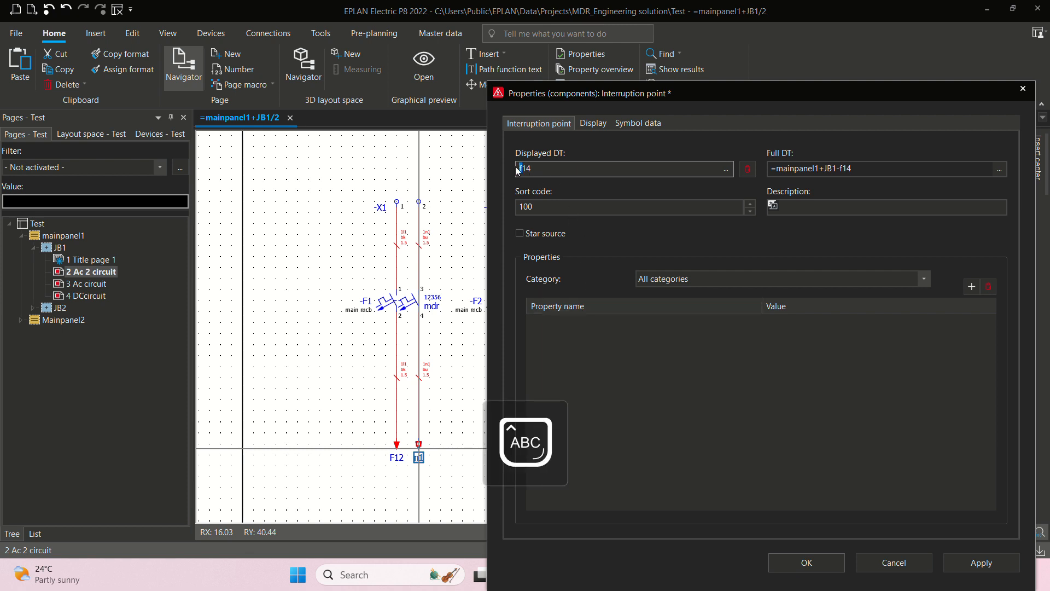
pyautogui.write('F')
pyautogui.click(819, 565)
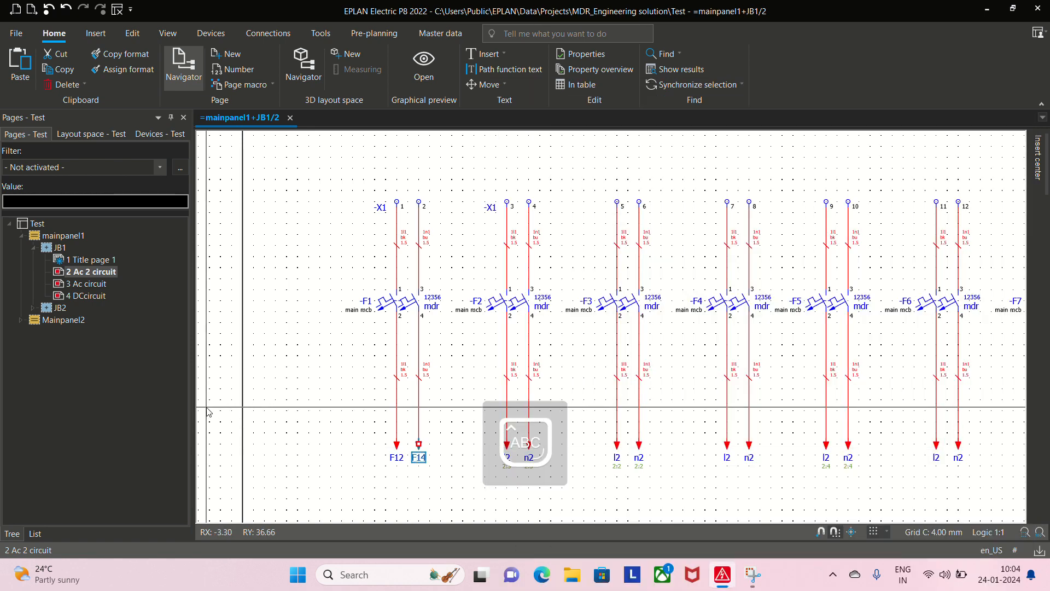
pyautogui.click(450, 487)
# Rename the l2 and n2 interruption points below breaker F2 as F22 and F24
pyautogui.scroll(-2, 455, 475)
pyautogui.moveTo(459, 486); pyautogui.dragTo(344, 395, button='middle')
pyautogui.scroll(1, 385, 383)
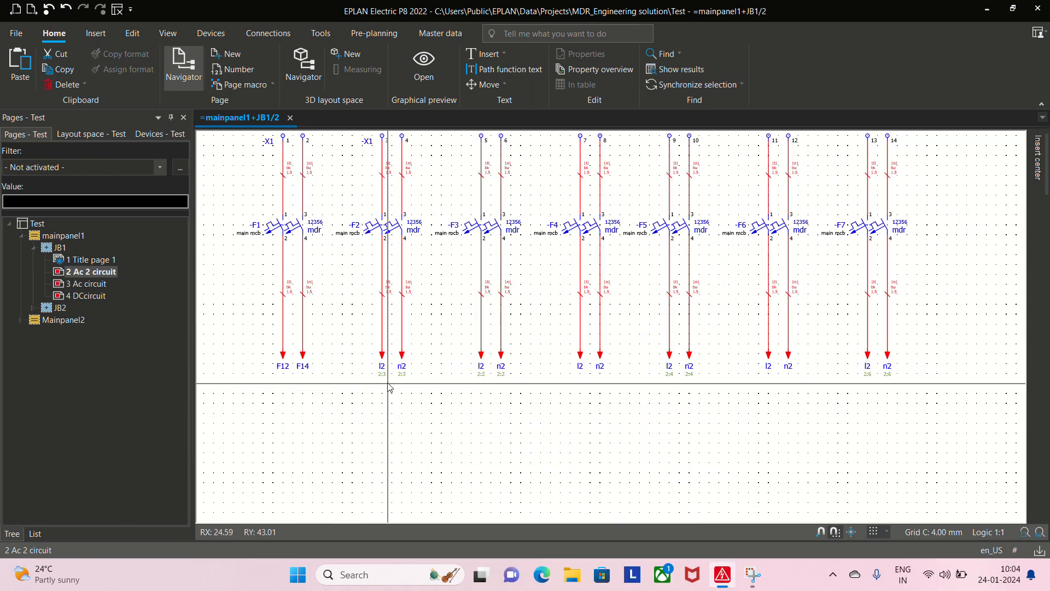
pyautogui.doubleClick(382, 364)
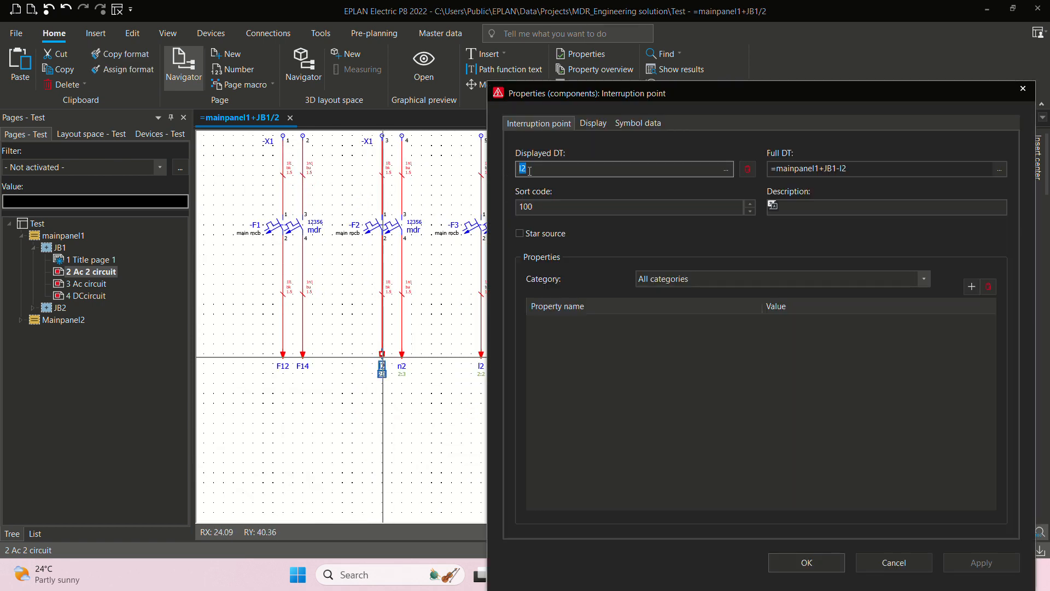
pyautogui.write('f2')
pyautogui.press('BackSpace')
pyautogui.write('22')
pyautogui.press('Return')
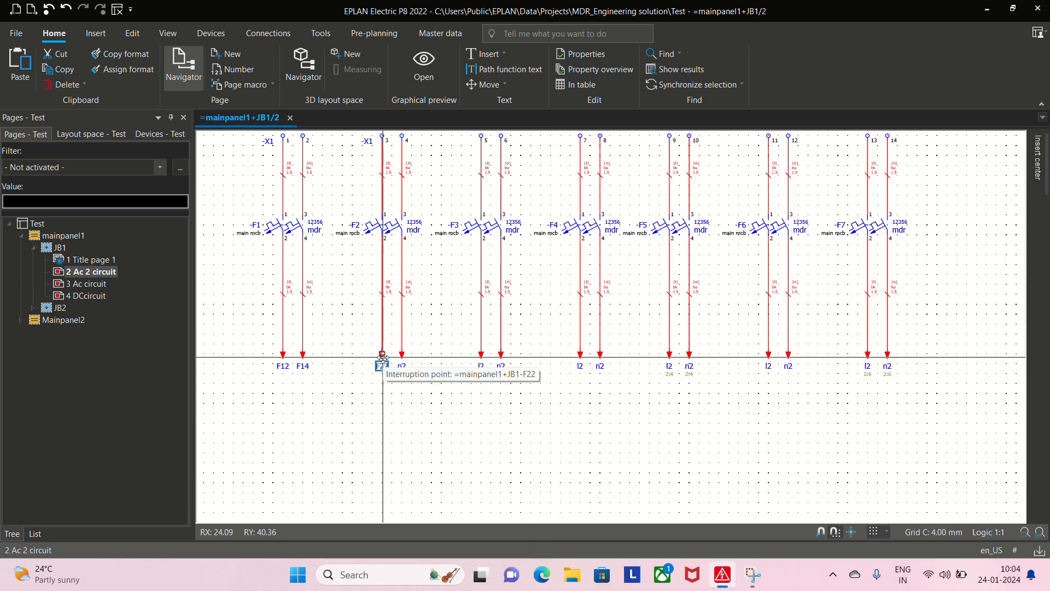
pyautogui.doubleClick(402, 361)
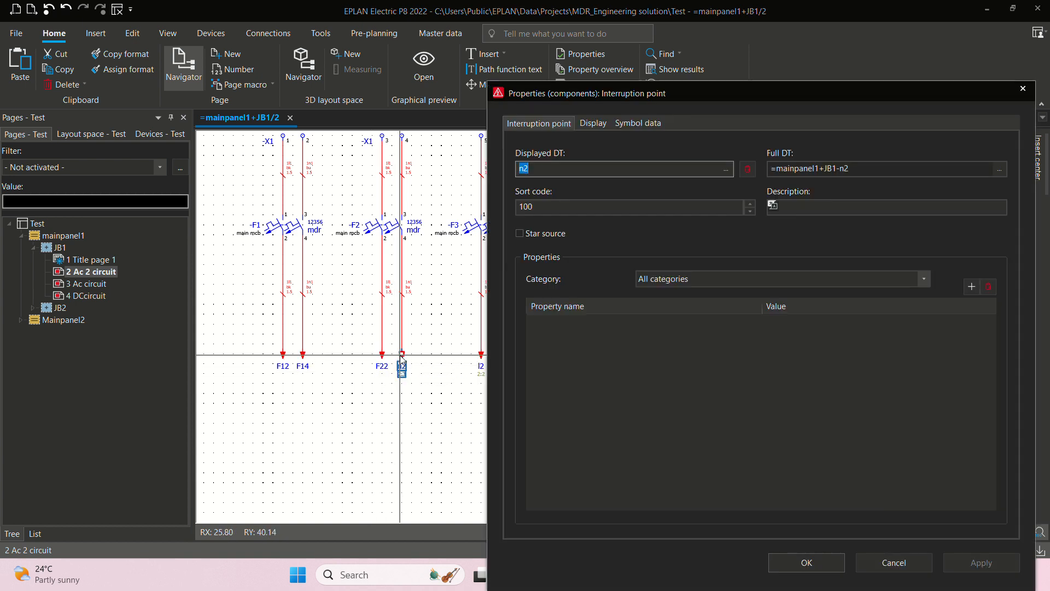
pyautogui.write('F24')
pyautogui.click(806, 562)
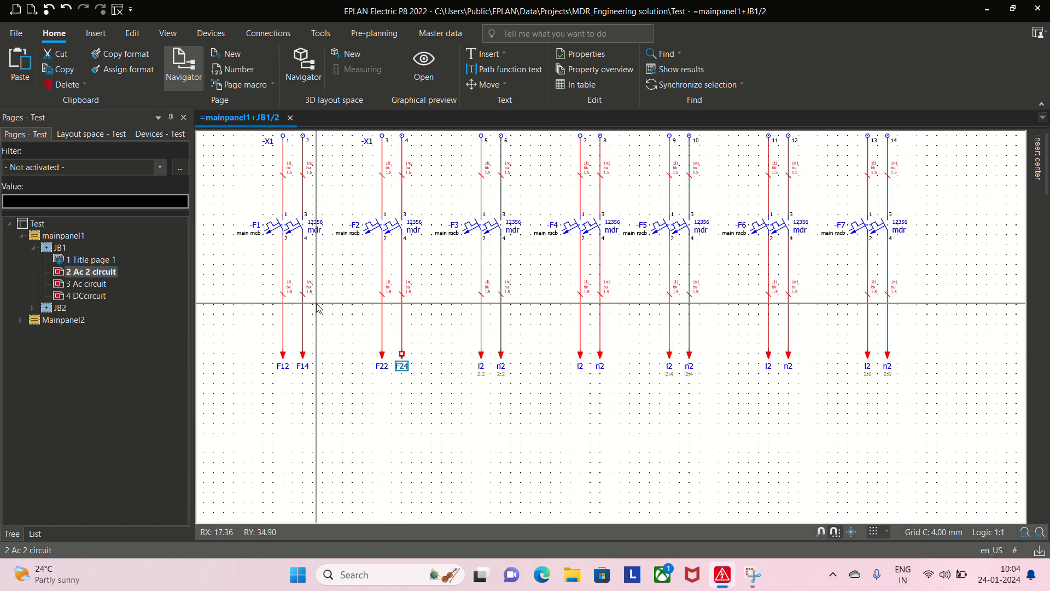
# Rename the l2 and n2 interruption points below breaker F3 as F32 and F34
pyautogui.doubleClick(394, 342)
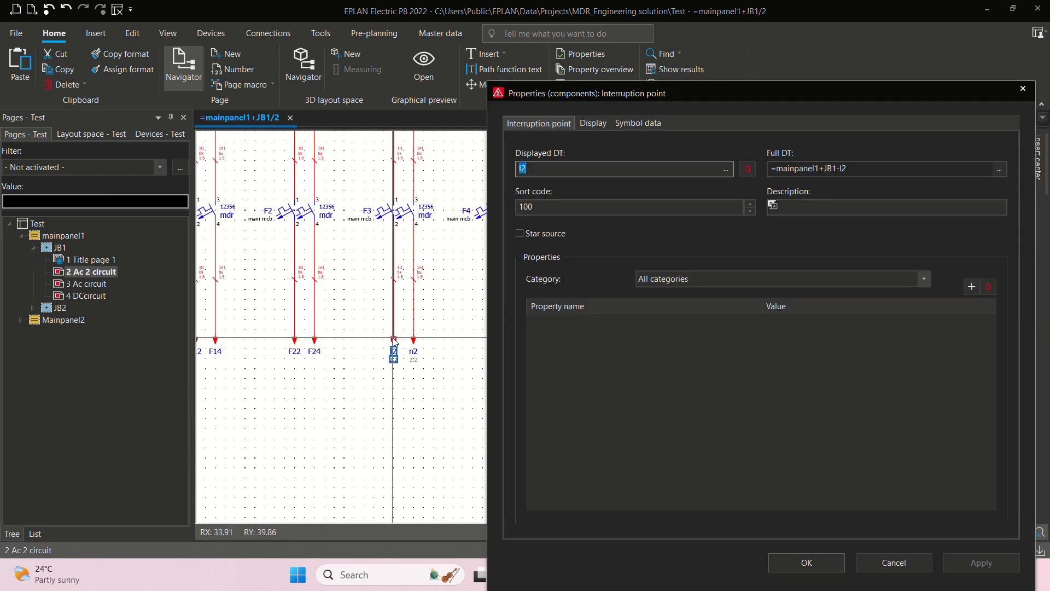
pyautogui.write('F33')
pyautogui.press('BackSpace')
pyautogui.write('2')
pyautogui.press('Return')
pyautogui.doubleClick(413, 341)
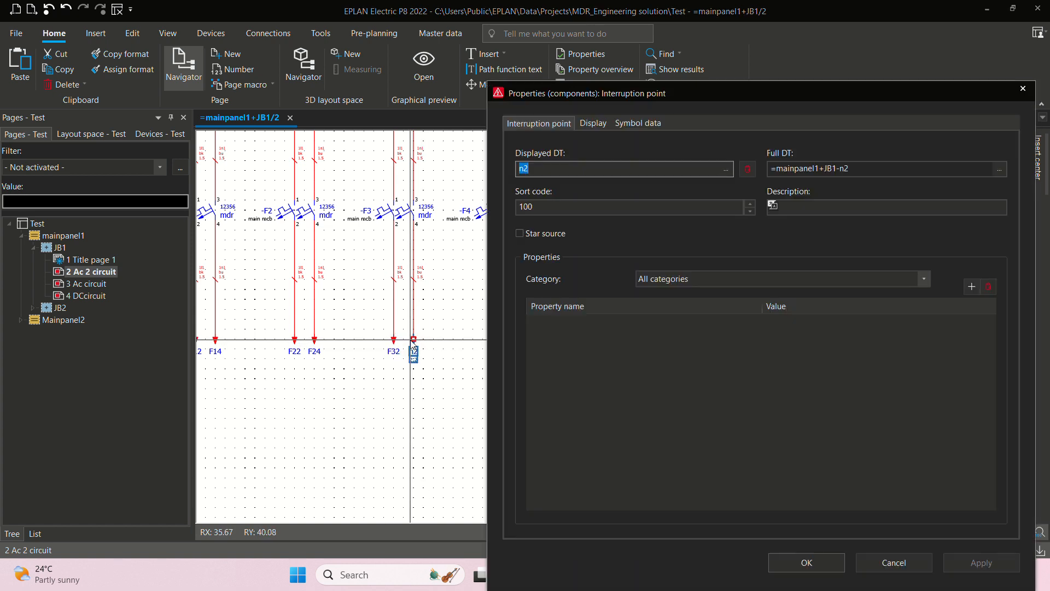
pyautogui.write('F34')
pyautogui.press('Return')
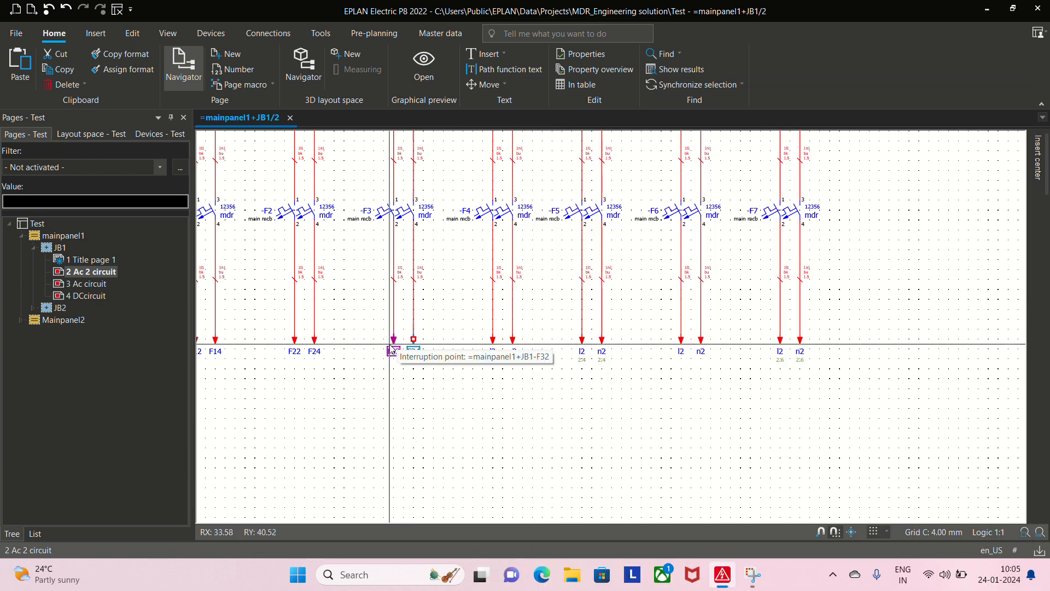
# Rename the l2 and n2 interruption points below breaker F4 as F42 and F44
pyautogui.moveTo(490, 402); pyautogui.dragTo(444, 403, button='middle')
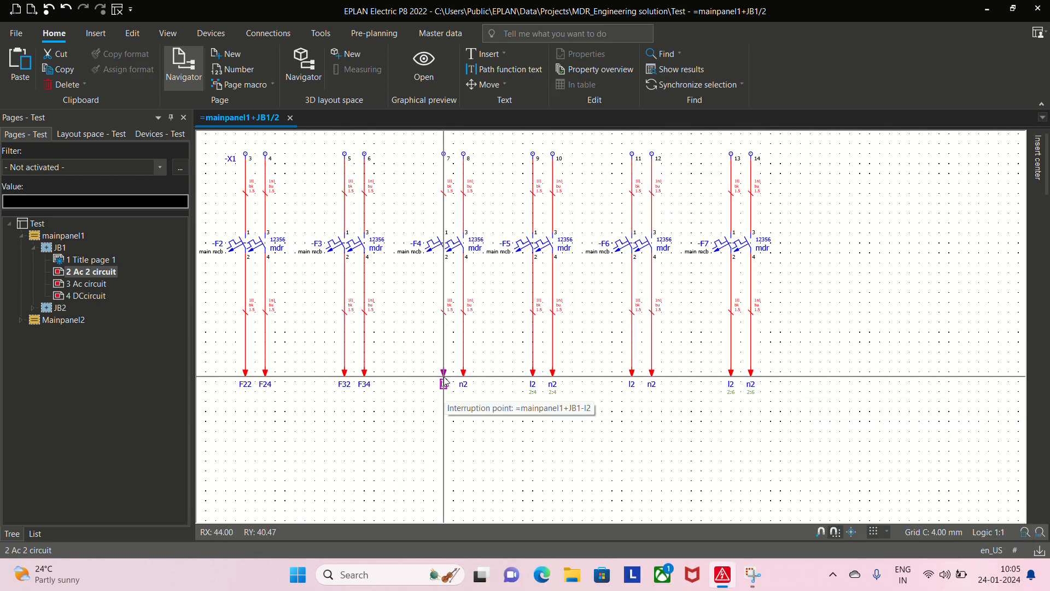
pyautogui.doubleClick(444, 381)
pyautogui.write('F4')
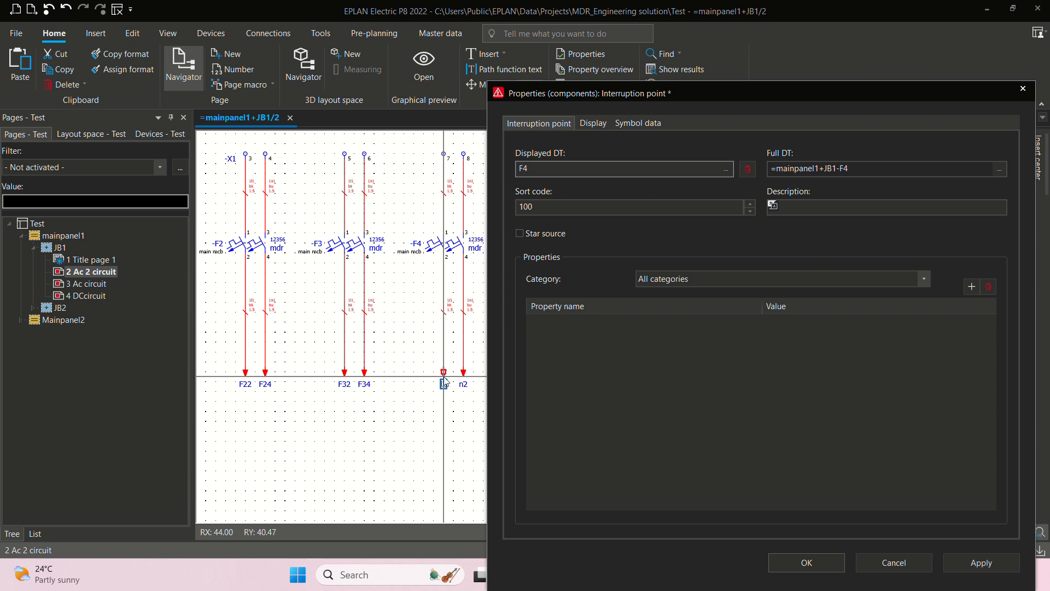
pyautogui.press('Return')
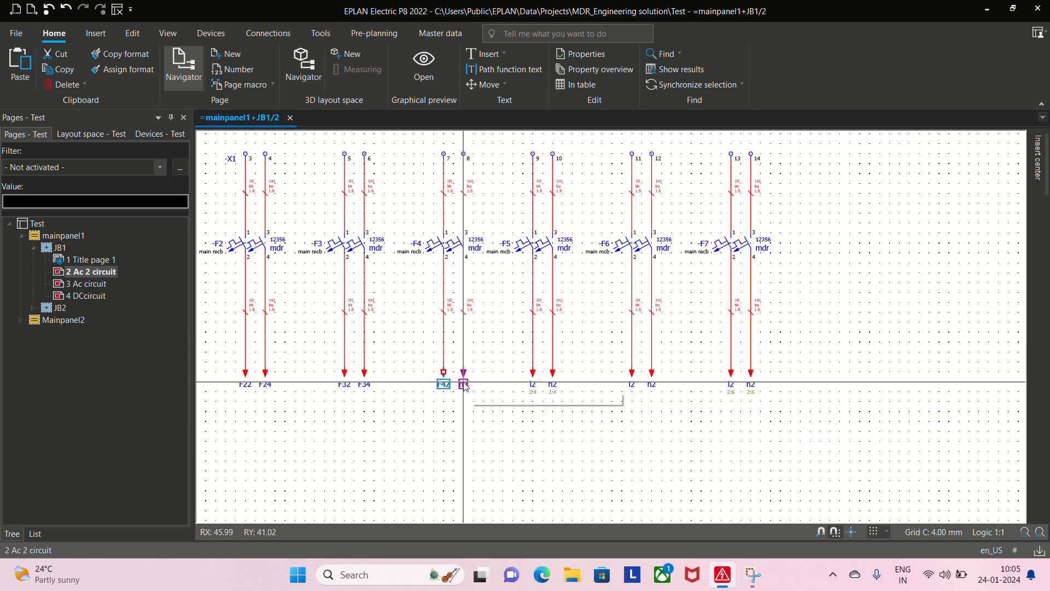
pyautogui.doubleClick(464, 385)
pyautogui.write('F4')
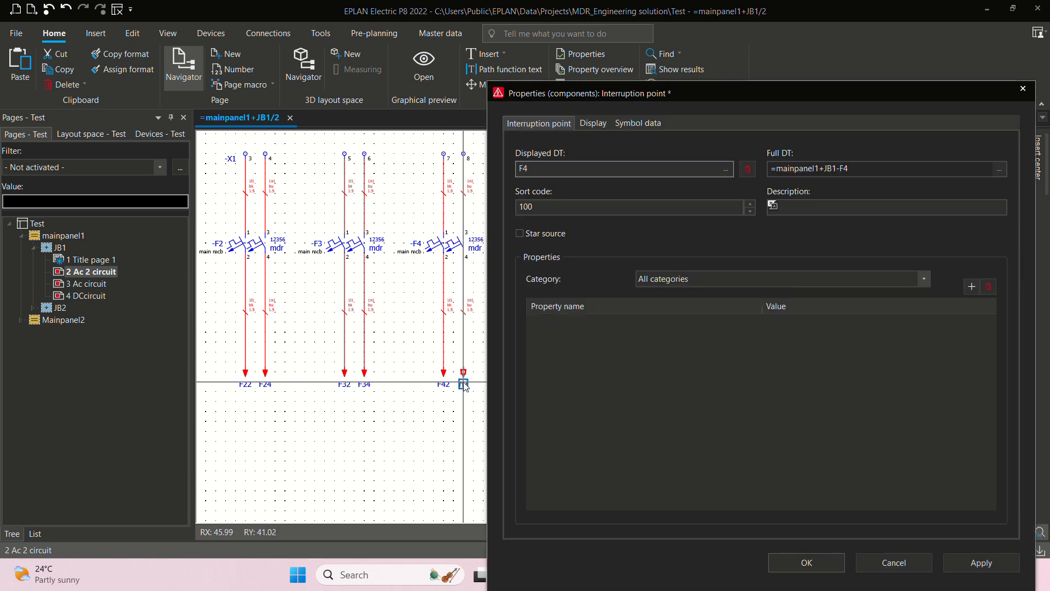
pyautogui.write('4')
pyautogui.press('Return')
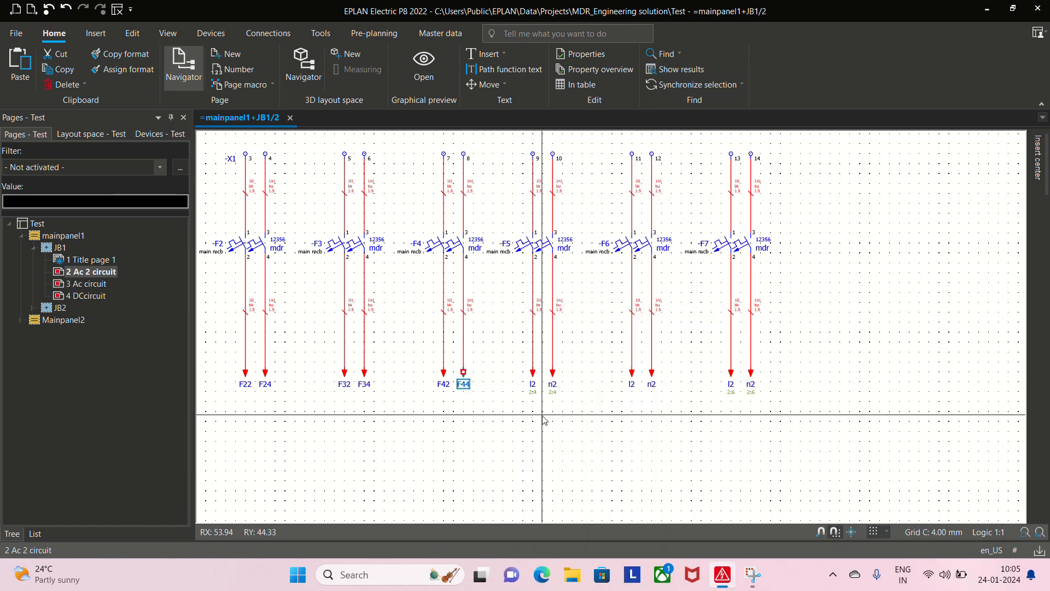
# Delete the three copied circuits of breakers F5, F6 and F7 from page 2
pyautogui.moveTo(544, 412); pyautogui.dragTo(345, 392, button='middle')
pyautogui.scroll(-2, 351, 406)
pyautogui.scroll(-1, 335, 253)
pyautogui.moveTo(335, 252); pyautogui.dragTo(392, 202, button='middle')
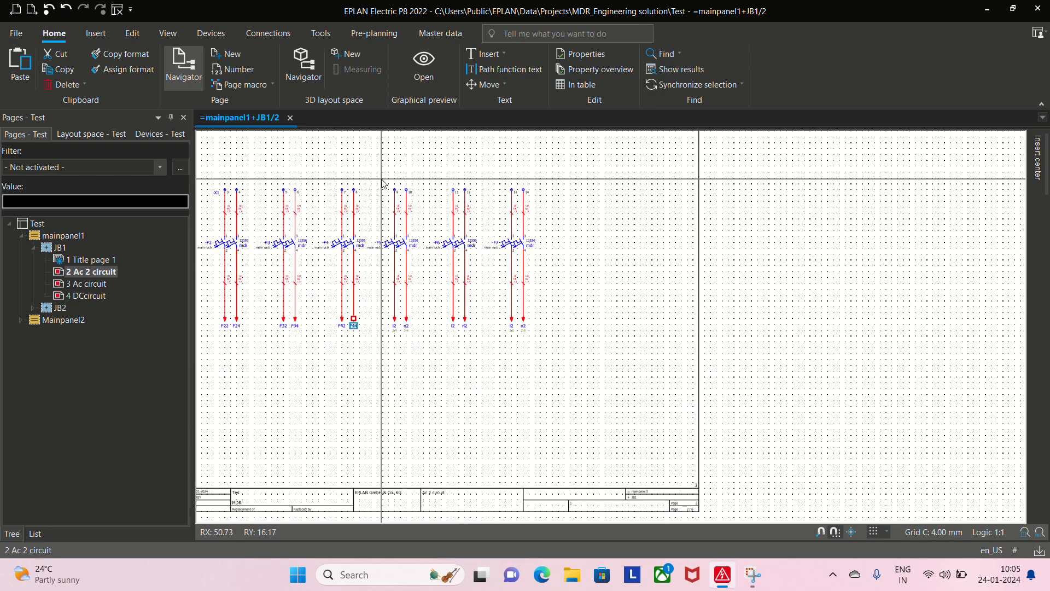
pyautogui.moveTo(382, 179); pyautogui.dragTo(621, 398)
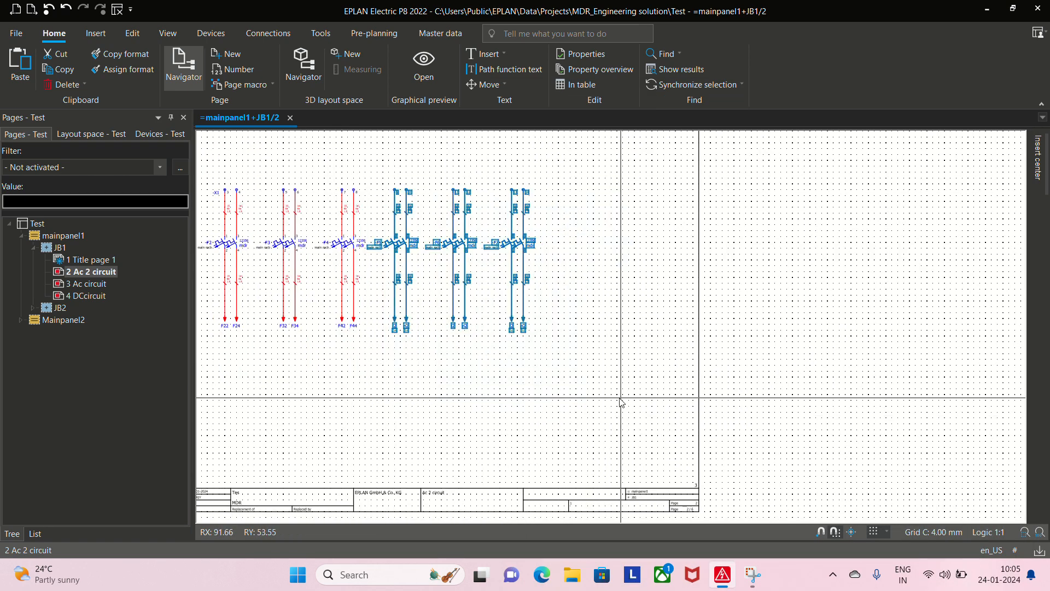
pyautogui.press('Delete')
pyautogui.scroll(-2, 769, 370)
pyautogui.scroll(2, 459, 344)
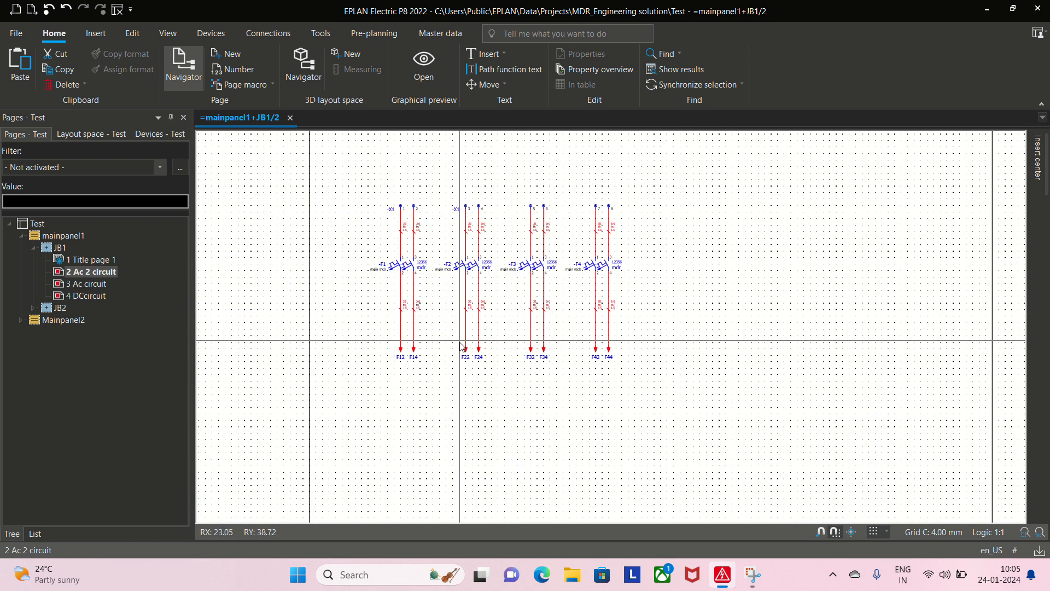
# Open page 3 Ac circuit of JB1 under mainpanel1
pyautogui.scroll(1, 487, 383)
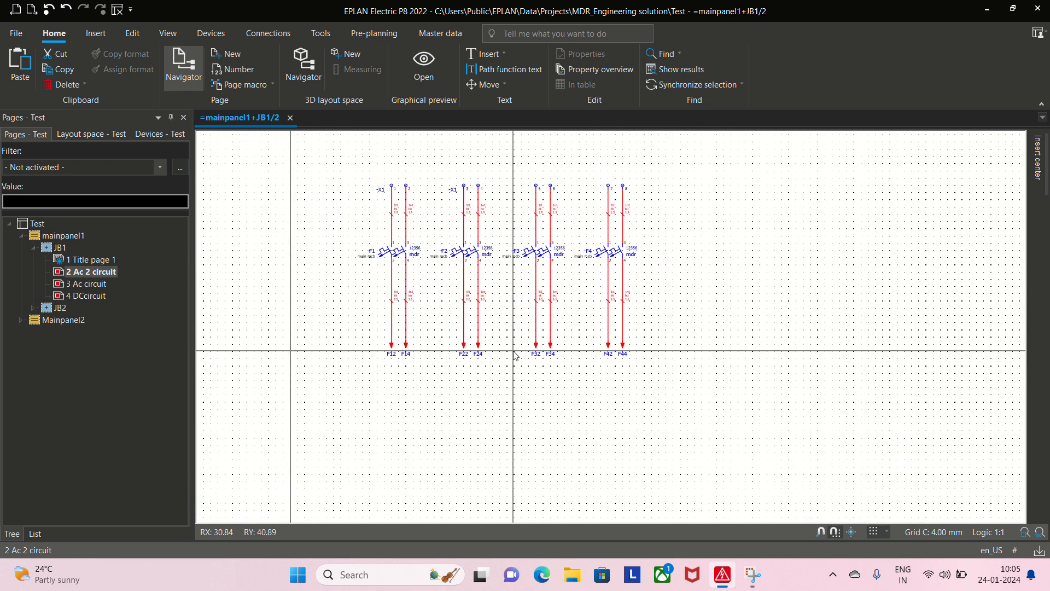
pyautogui.scroll(-2, 476, 352)
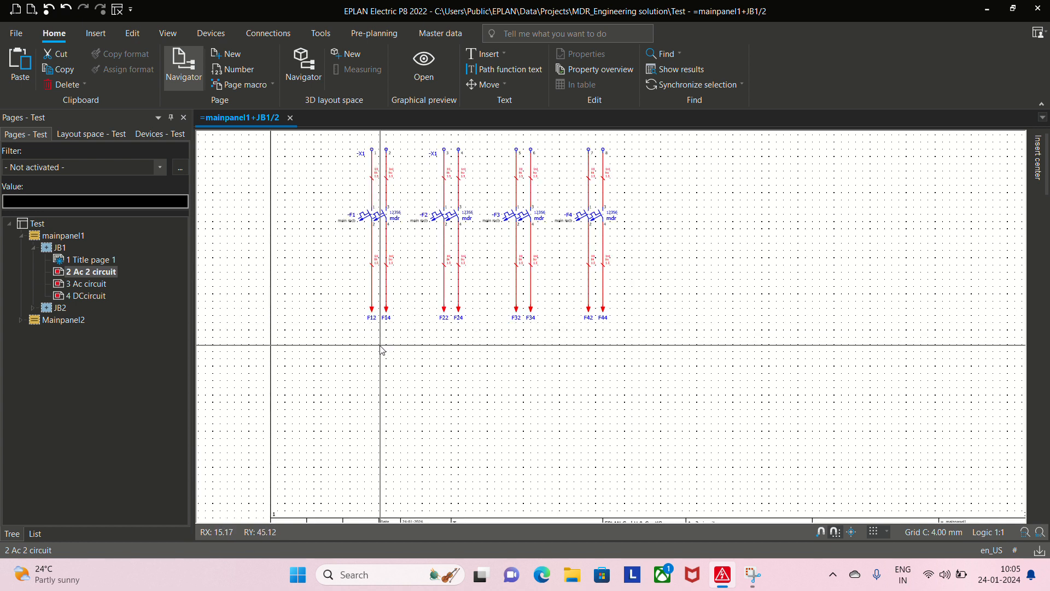
pyautogui.click(96, 285)
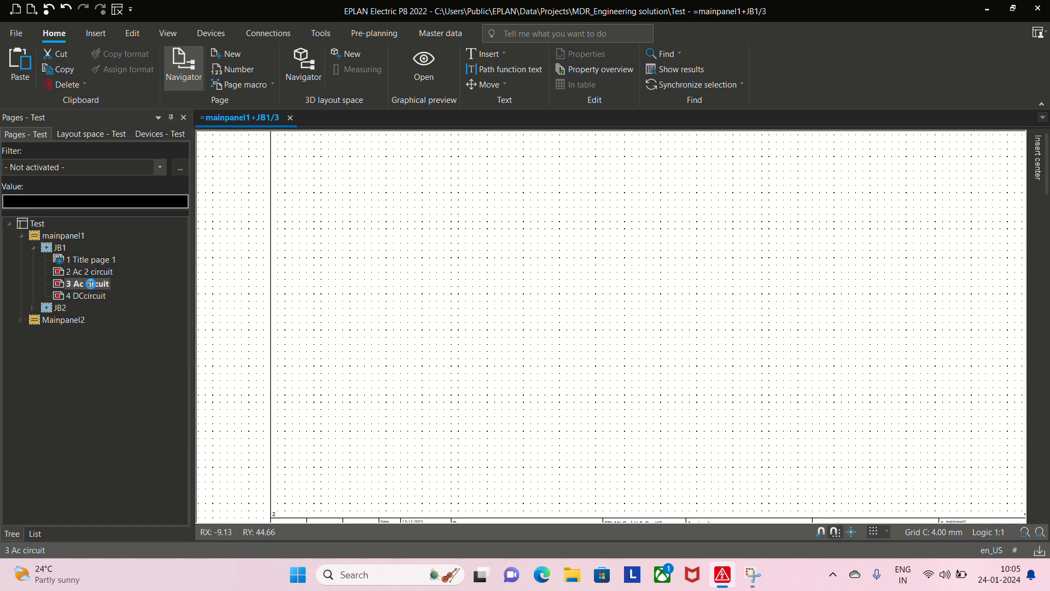
pyautogui.scroll(-2, 518, 291)
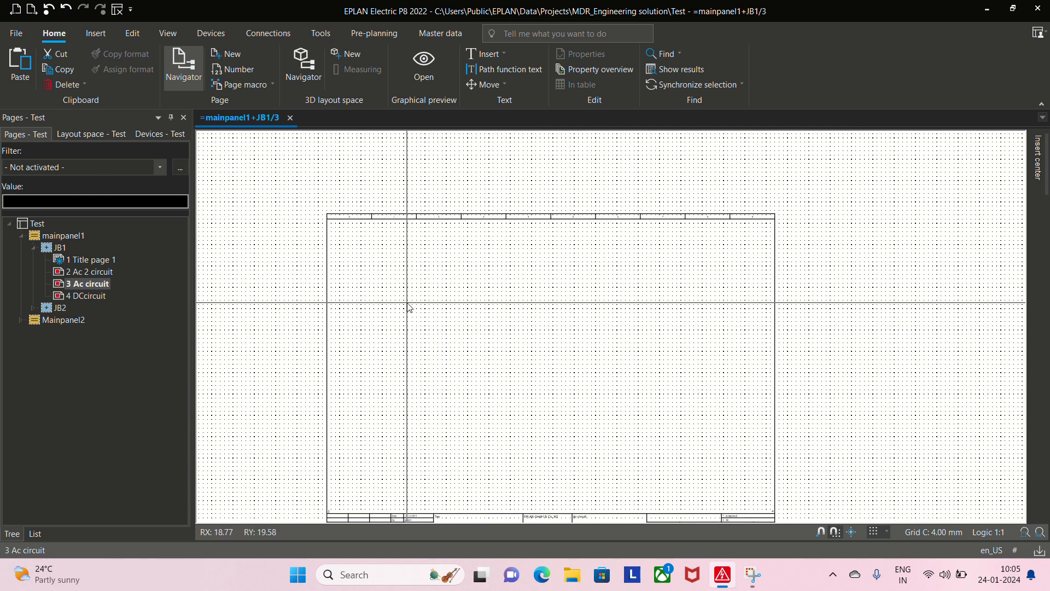
pyautogui.press('Insert')
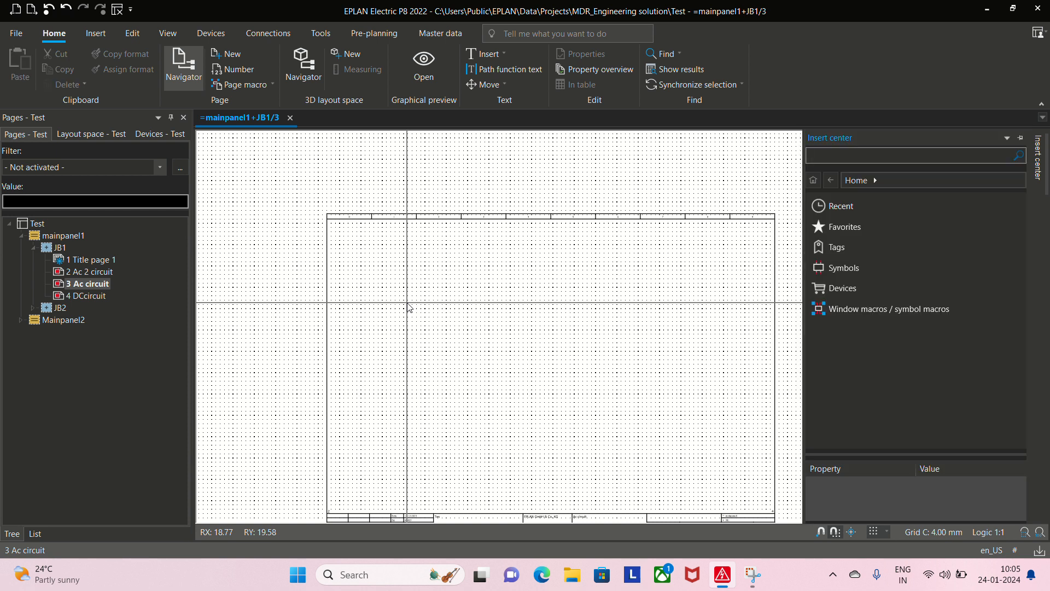
pyautogui.click(514, 307)
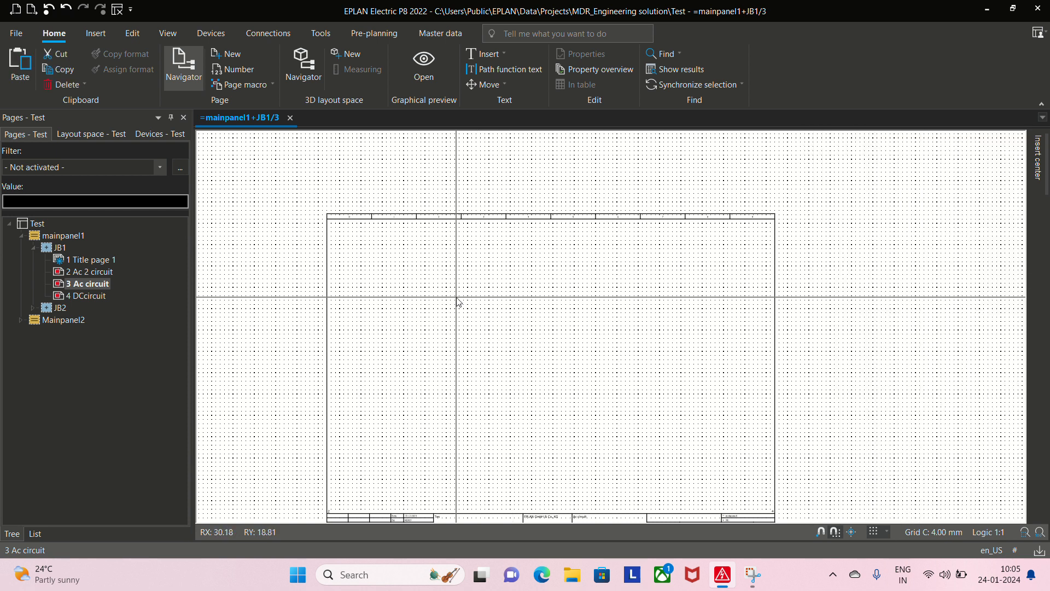
pyautogui.scroll(-1, 455, 315)
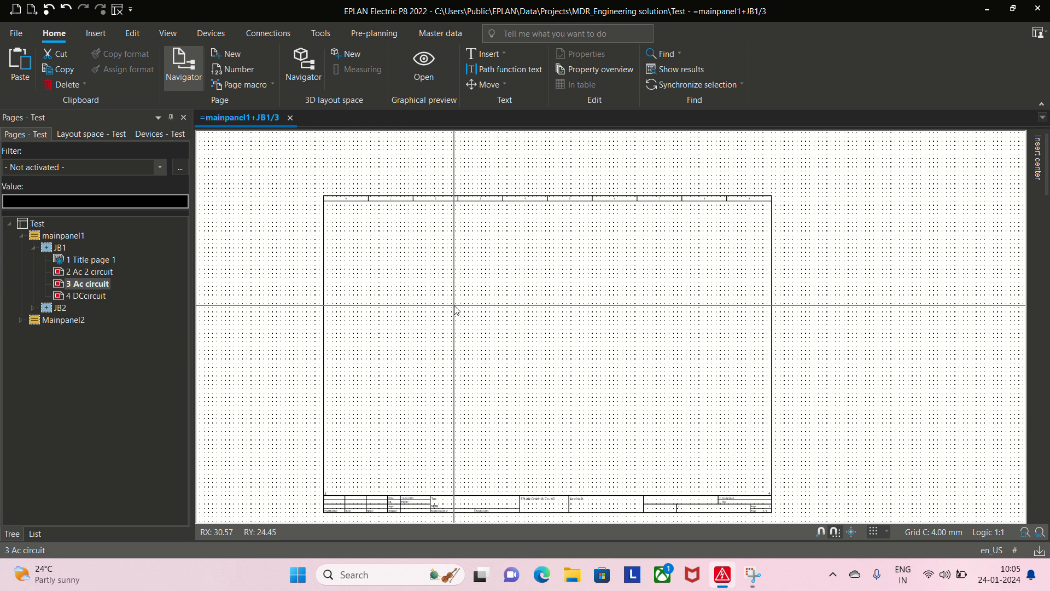
pyautogui.press('Insert')
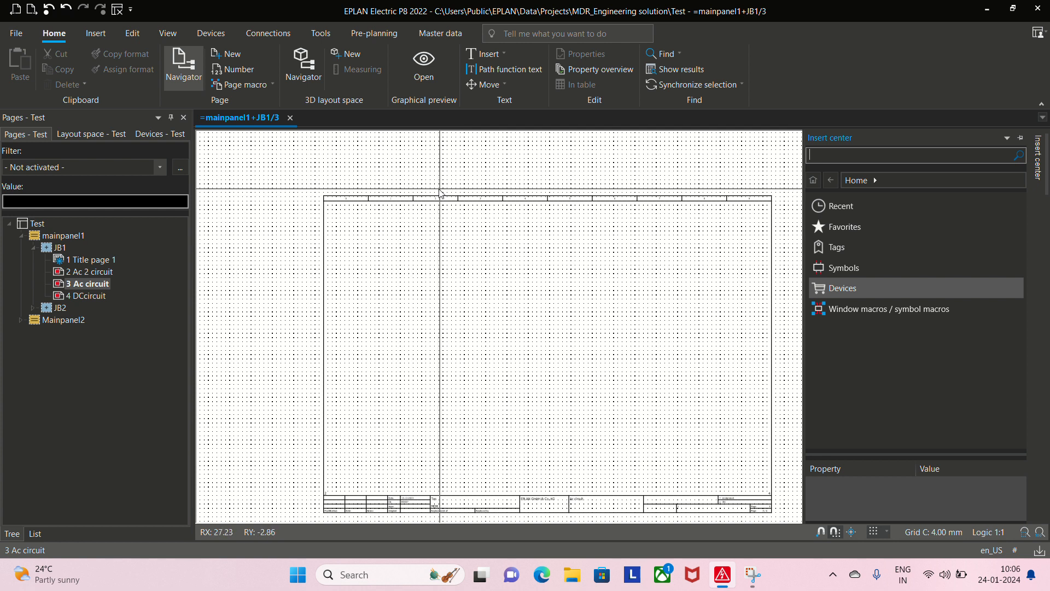
pyautogui.moveTo(435, 166); pyautogui.dragTo(682, 424)
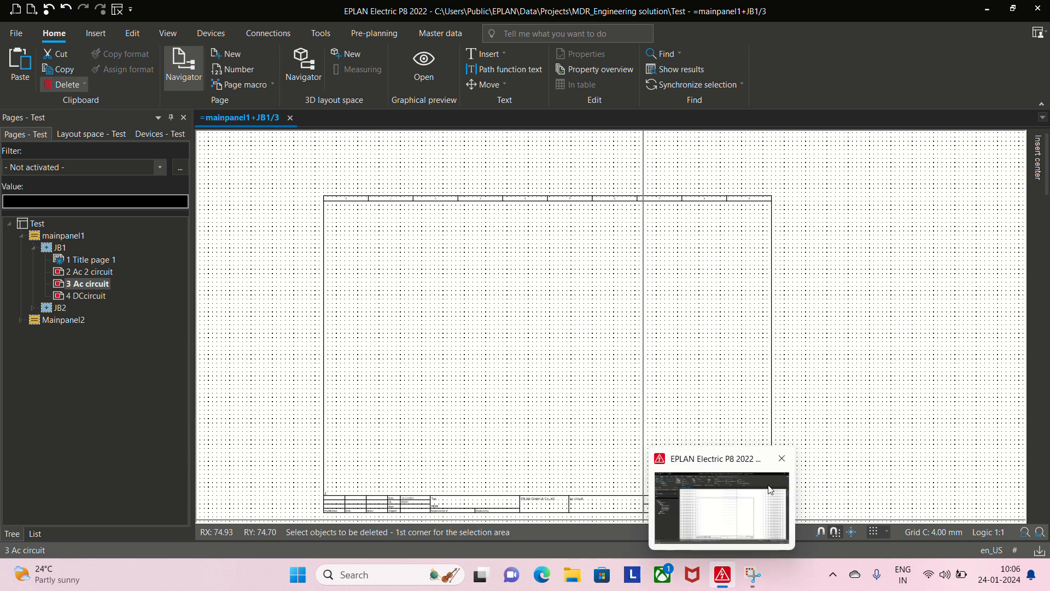
pyautogui.moveTo(680, 347); pyautogui.dragTo(667, 337)
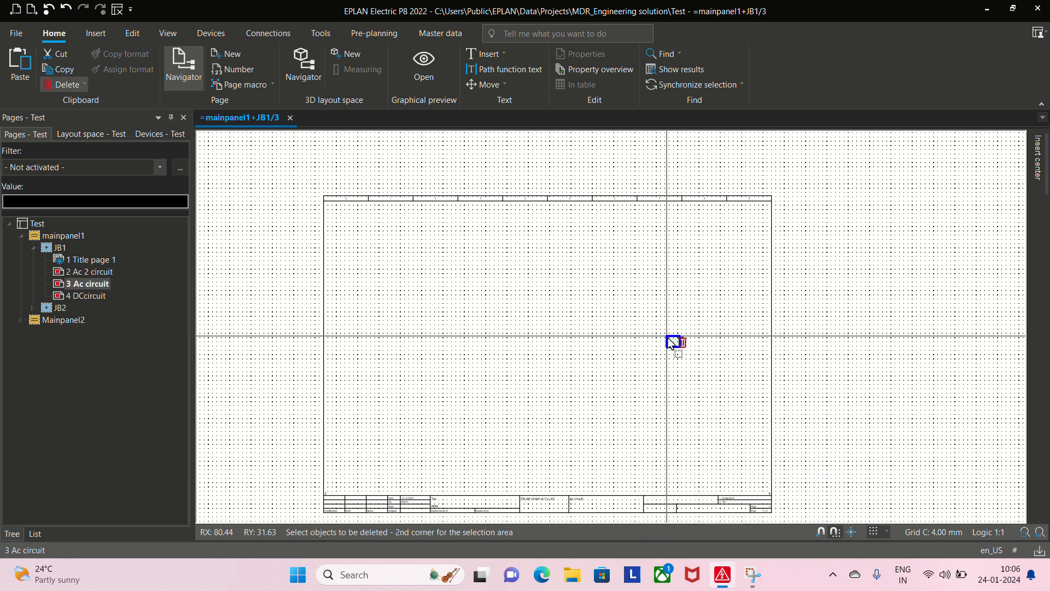
pyautogui.click(668, 336)
# Browse the insert center's IEC_single_symbol library to the Terminals and plugs symbols under Electrical engineering
pyautogui.click(1038, 158)
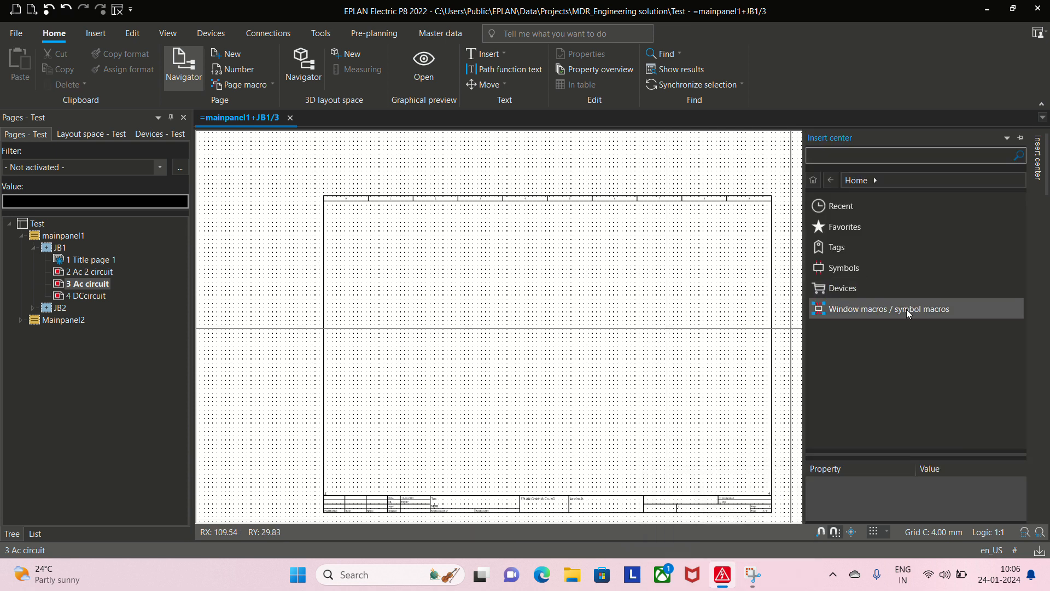
pyautogui.click(838, 269)
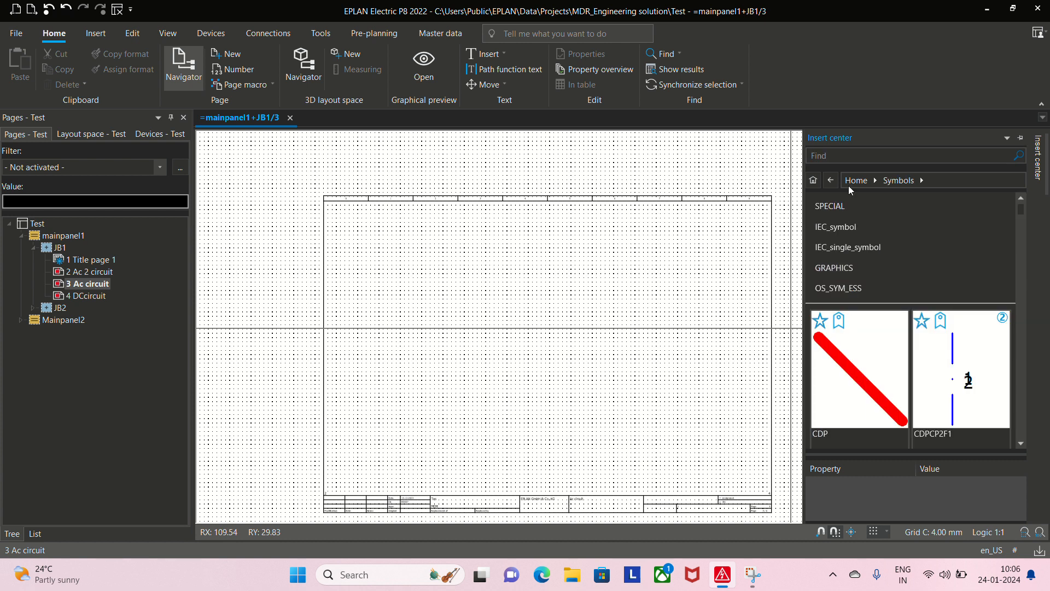
pyautogui.click(850, 250)
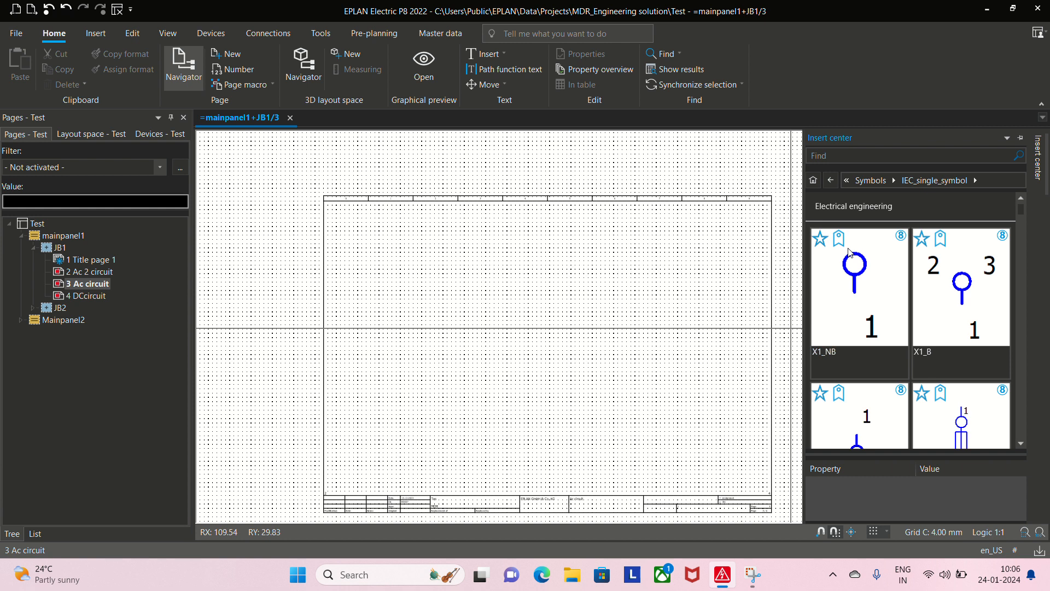
pyautogui.scroll(-1, 889, 285)
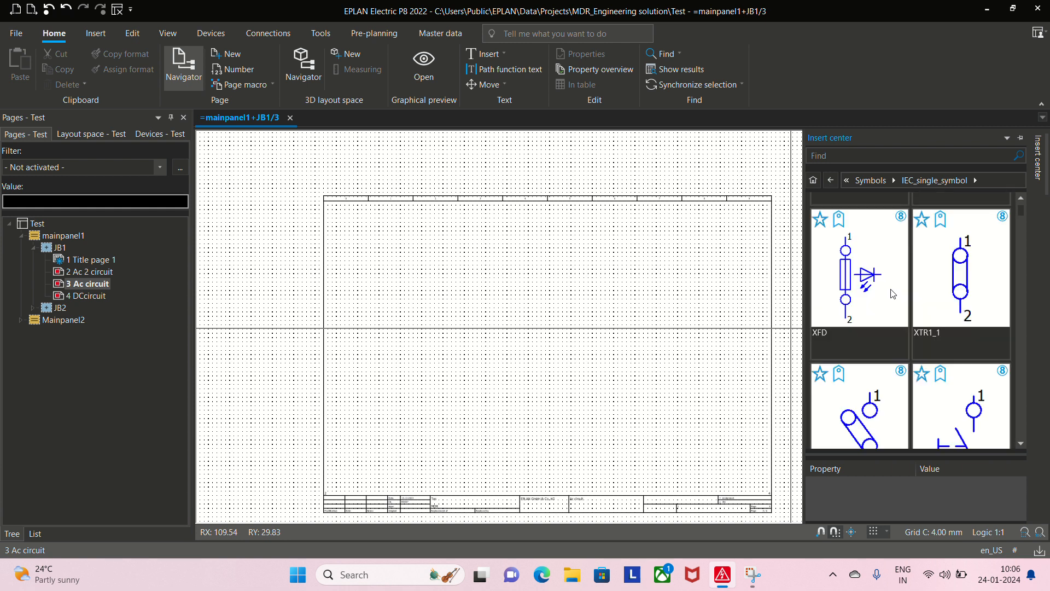
pyautogui.scroll(1, 891, 294)
pyautogui.click(856, 205)
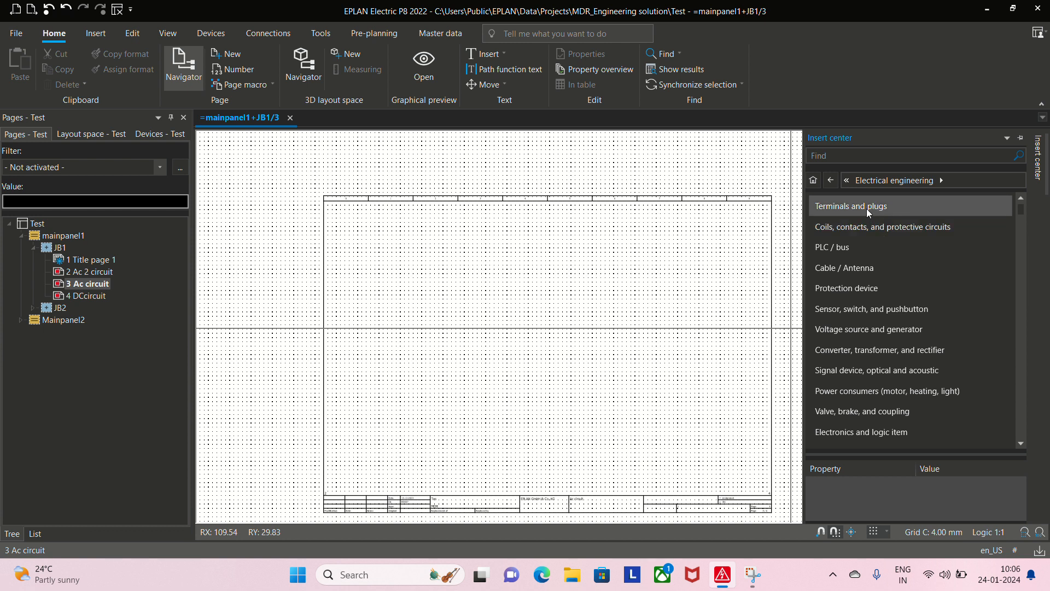
pyautogui.click(868, 210)
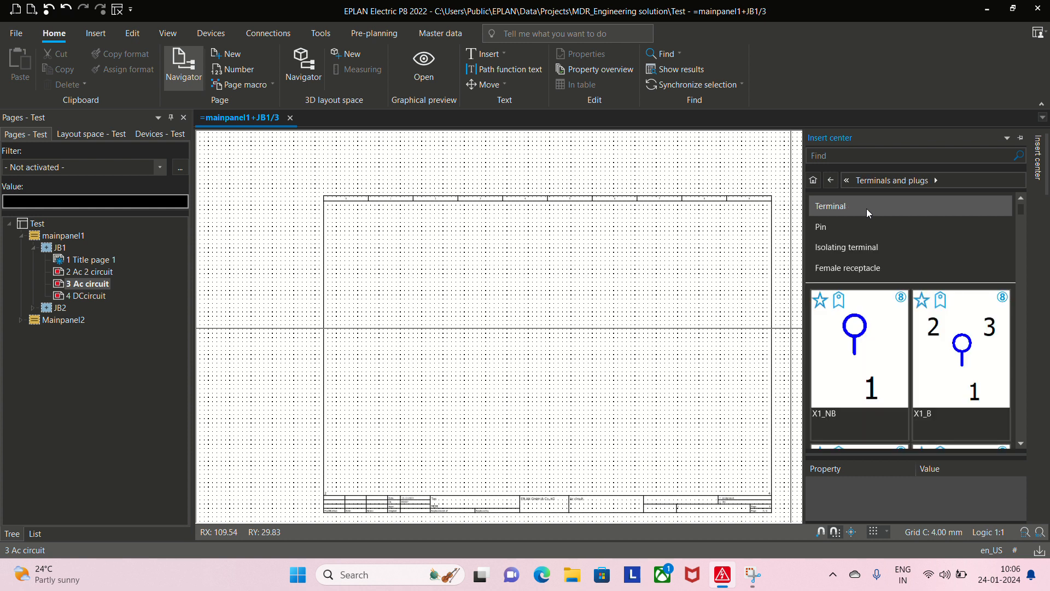
# Place an X4_2 terminal symbol at RX 14, RY 18 on page 3, accepting displayed DT -X2 and designation 1
pyautogui.scroll(-5, 965, 369)
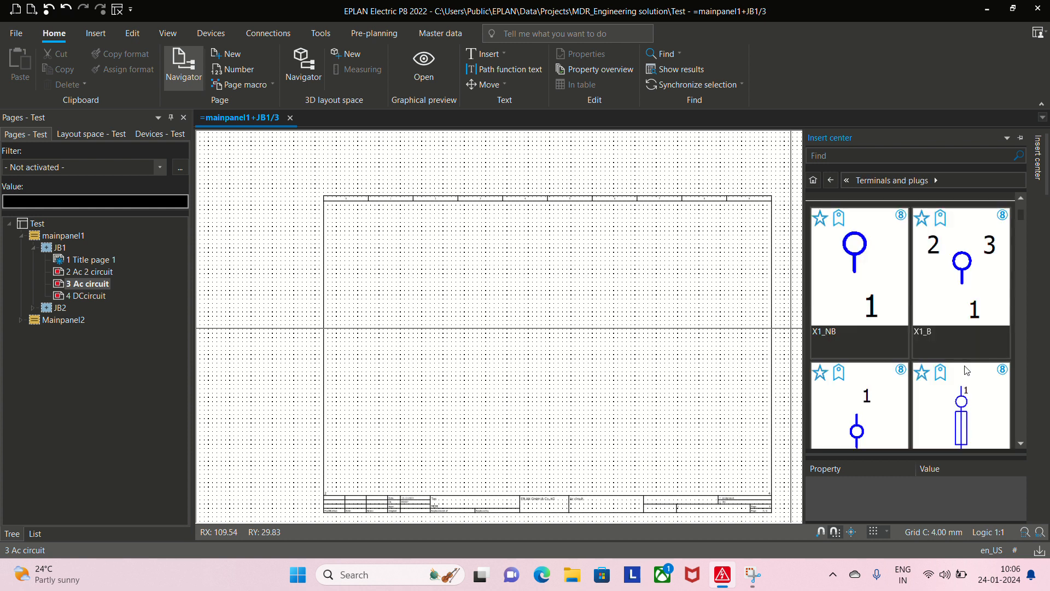
pyautogui.scroll(-6, 965, 370)
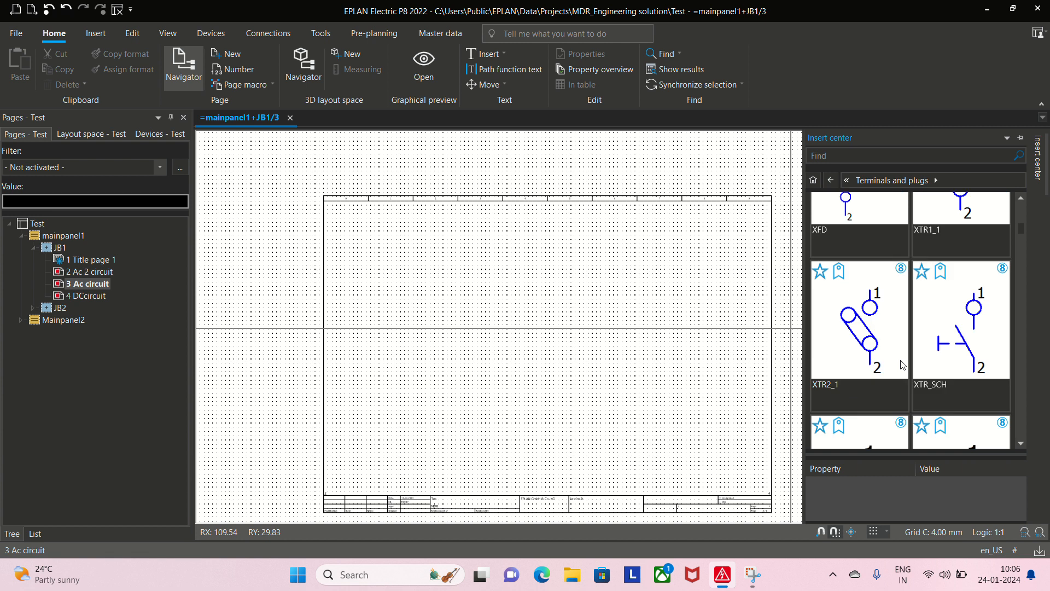
pyautogui.scroll(-5, 901, 364)
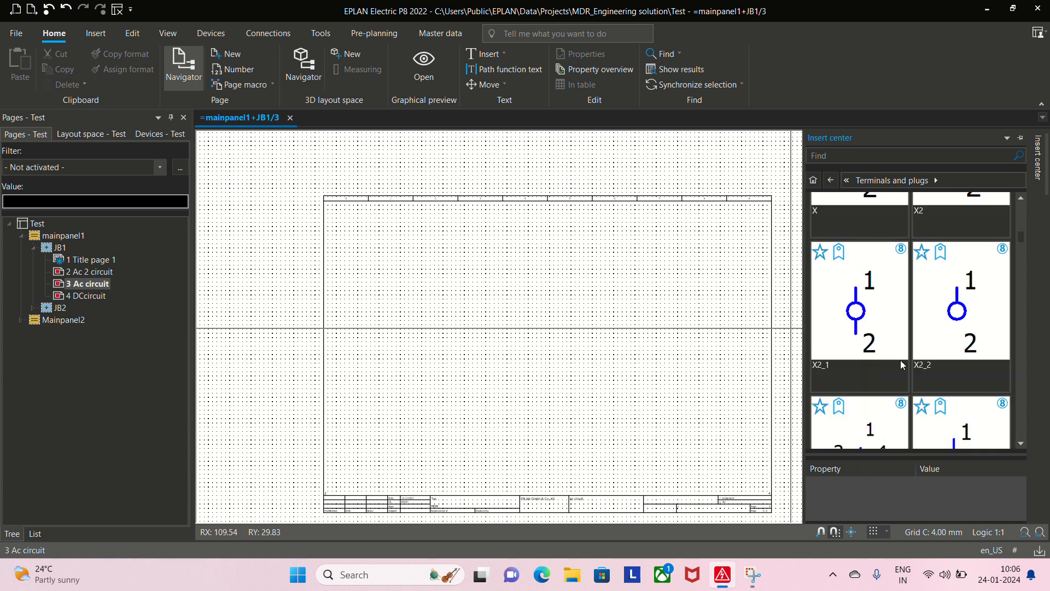
pyautogui.scroll(-4, 901, 364)
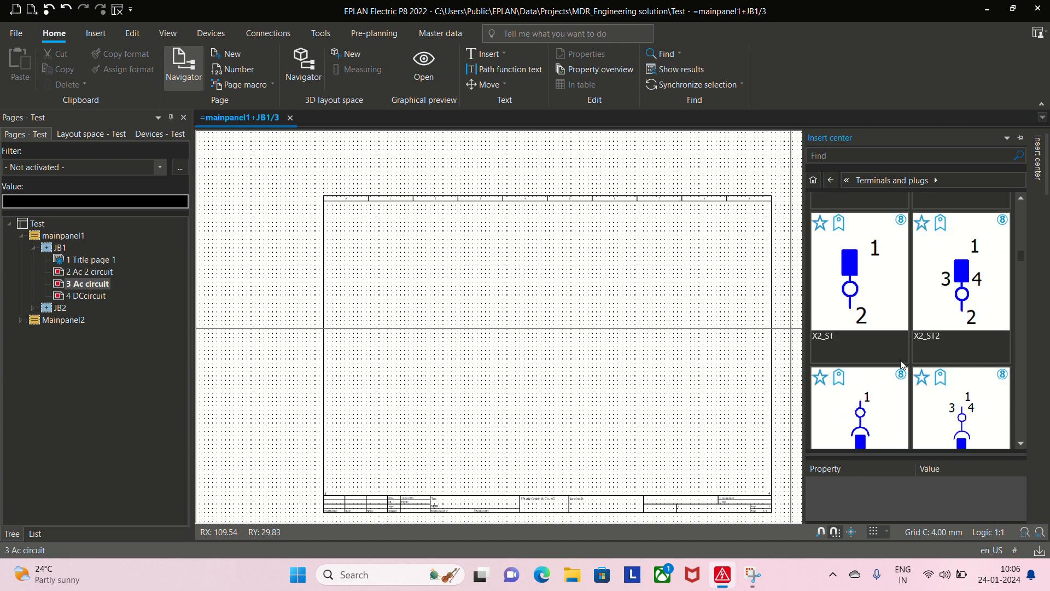
pyautogui.scroll(-2, 901, 363)
pyautogui.scroll(-4, 902, 364)
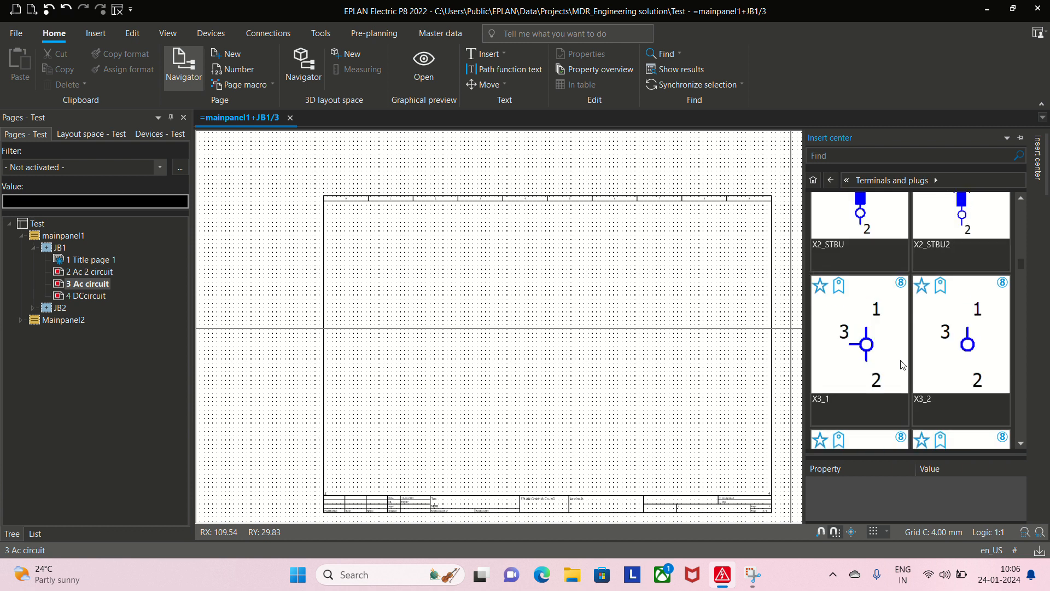
pyautogui.scroll(-2, 903, 364)
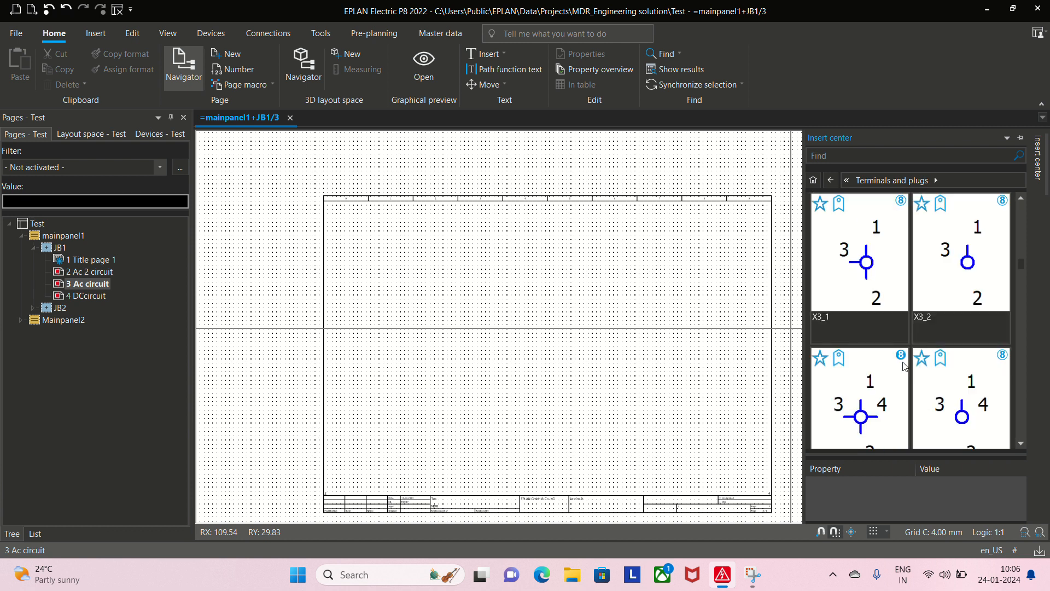
pyautogui.scroll(-2, 904, 365)
pyautogui.click(949, 354)
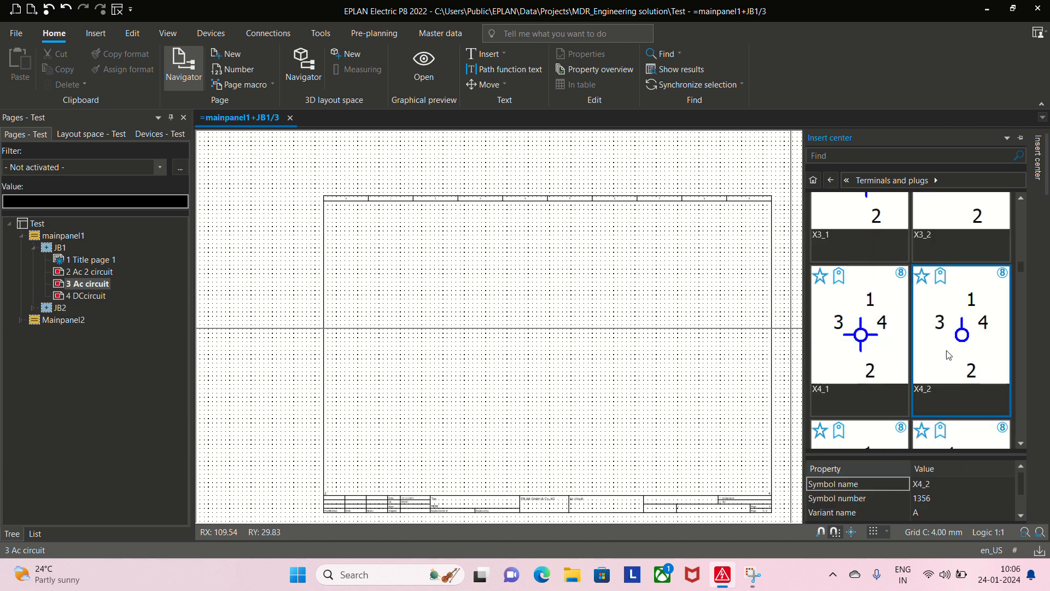
pyautogui.doubleClick(949, 355)
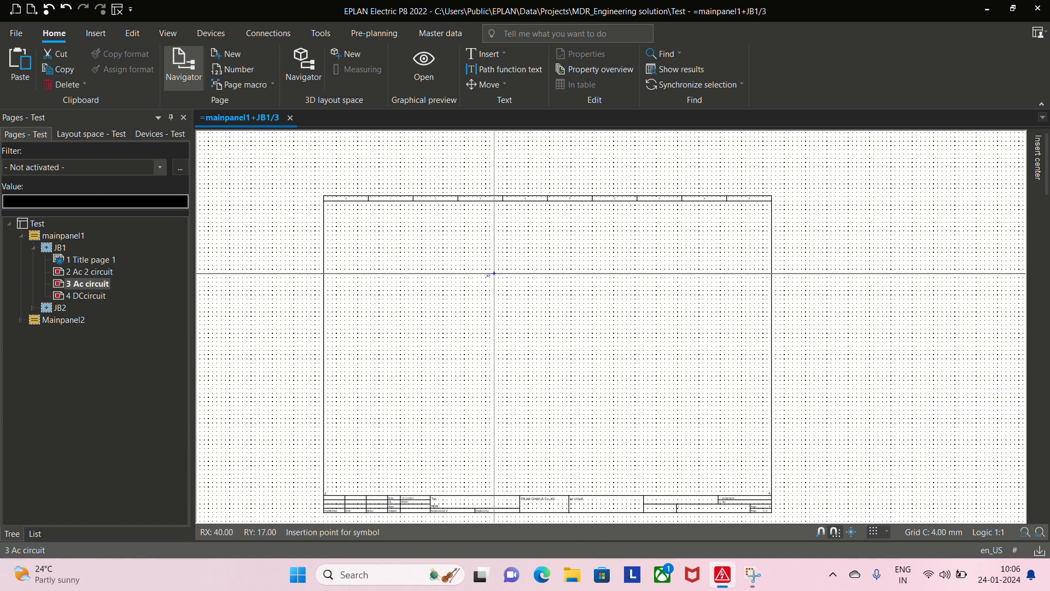
pyautogui.scroll(4, 386, 282)
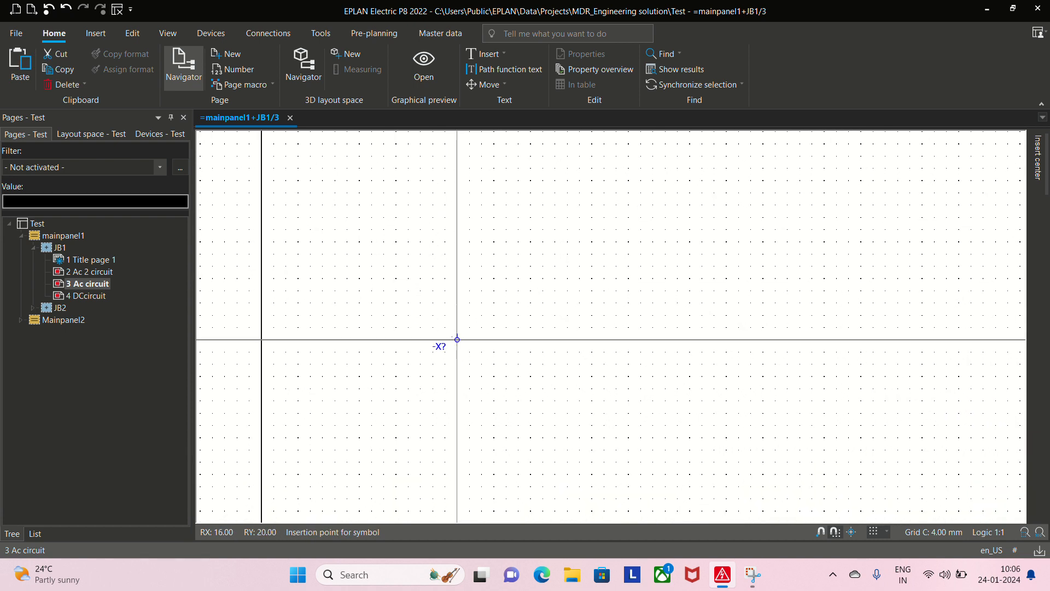
pyautogui.click(432, 315)
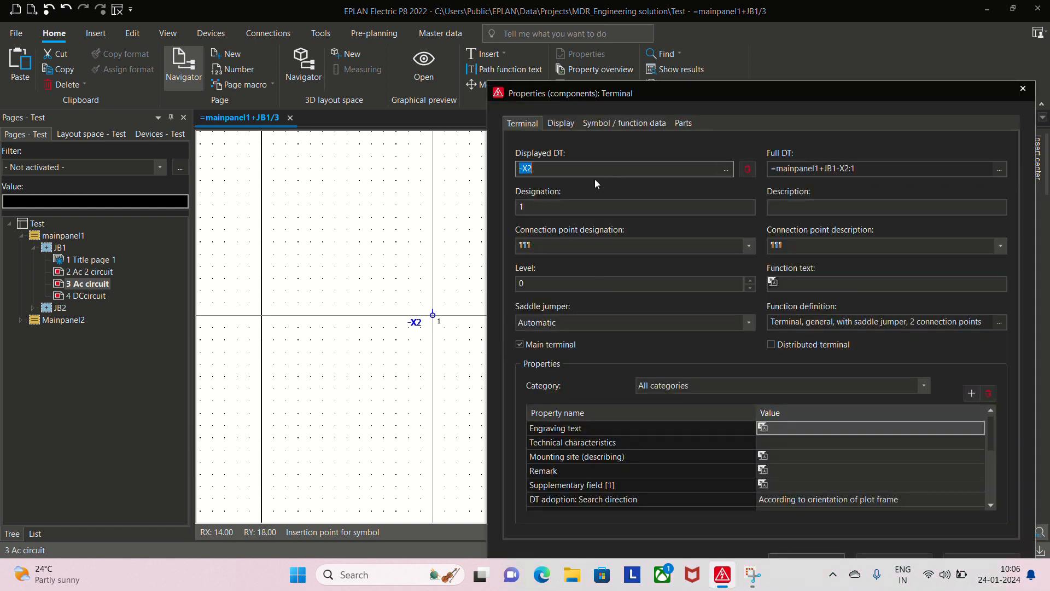
pyautogui.click(805, 555)
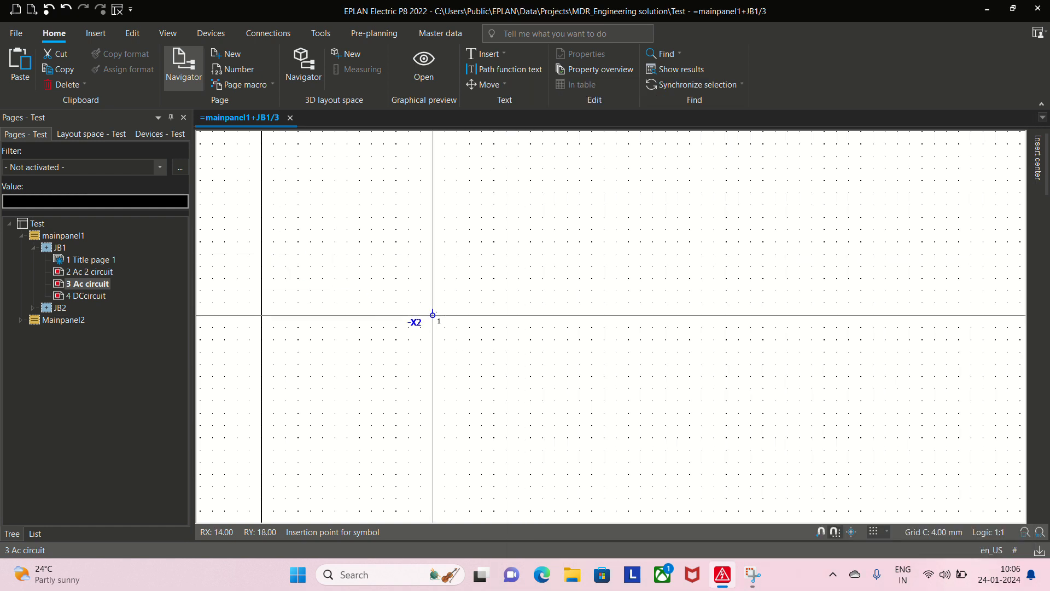
# Place five more -X2 terminals with designations 2 to 6 at RX 16, 18, 22, 24 and 26 along RY 18
pyautogui.click(458, 314)
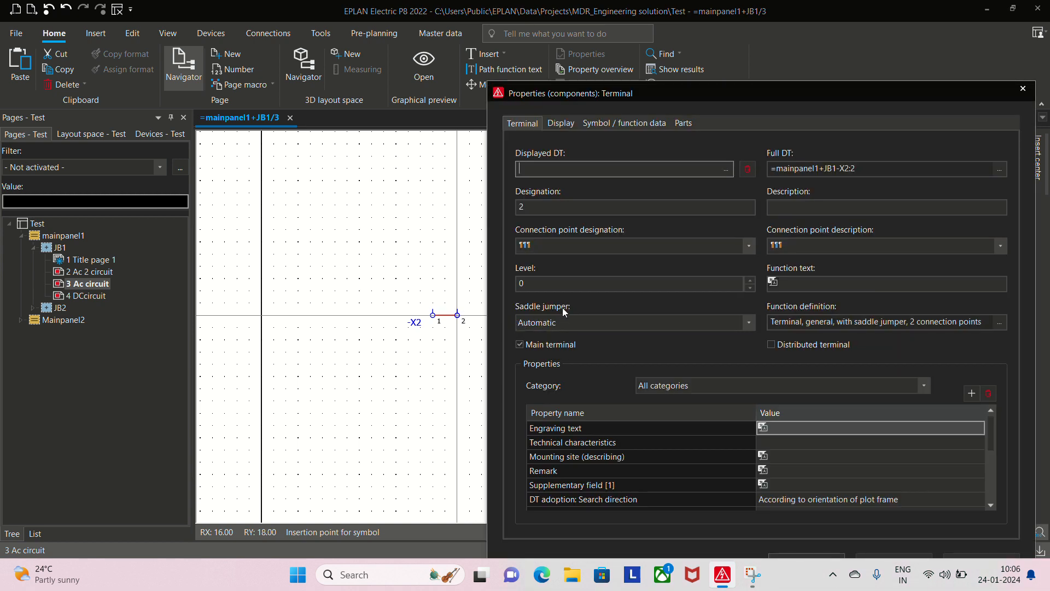
pyautogui.press('Return')
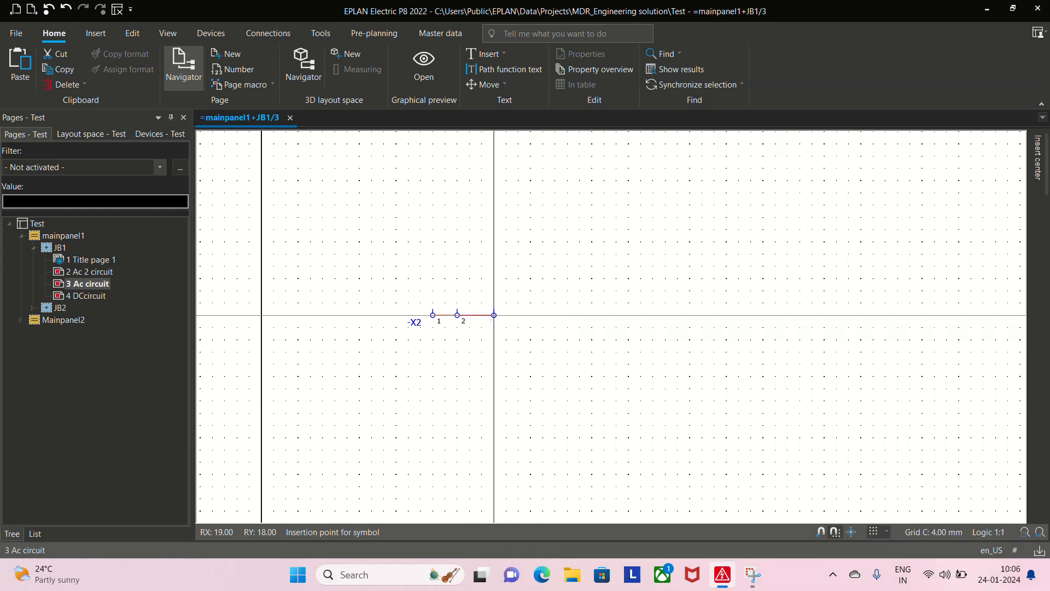
pyautogui.click(481, 315)
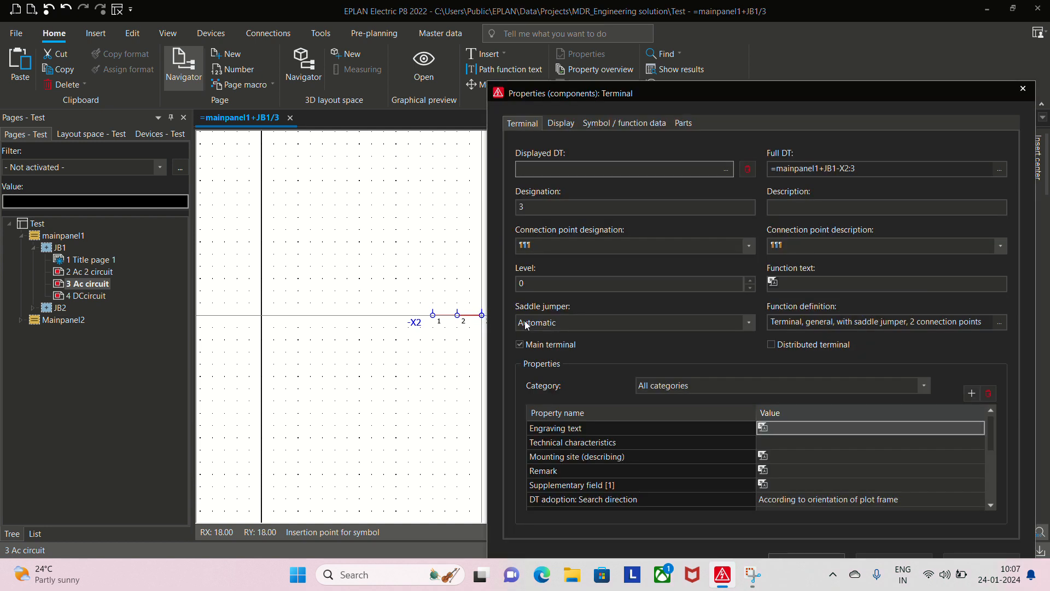
pyautogui.press('Return')
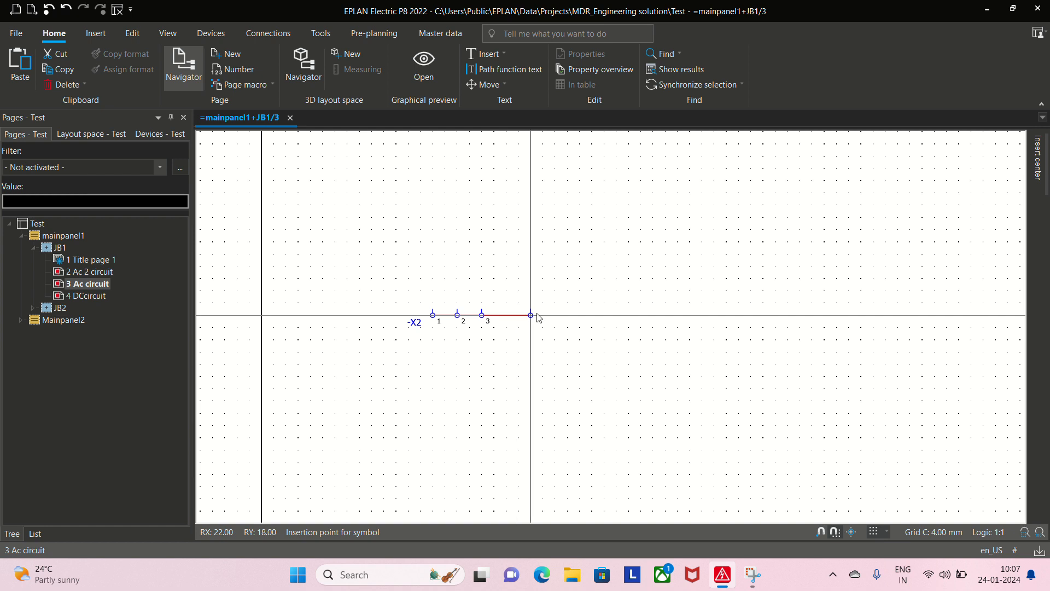
pyautogui.click(538, 315)
pyautogui.press('Return')
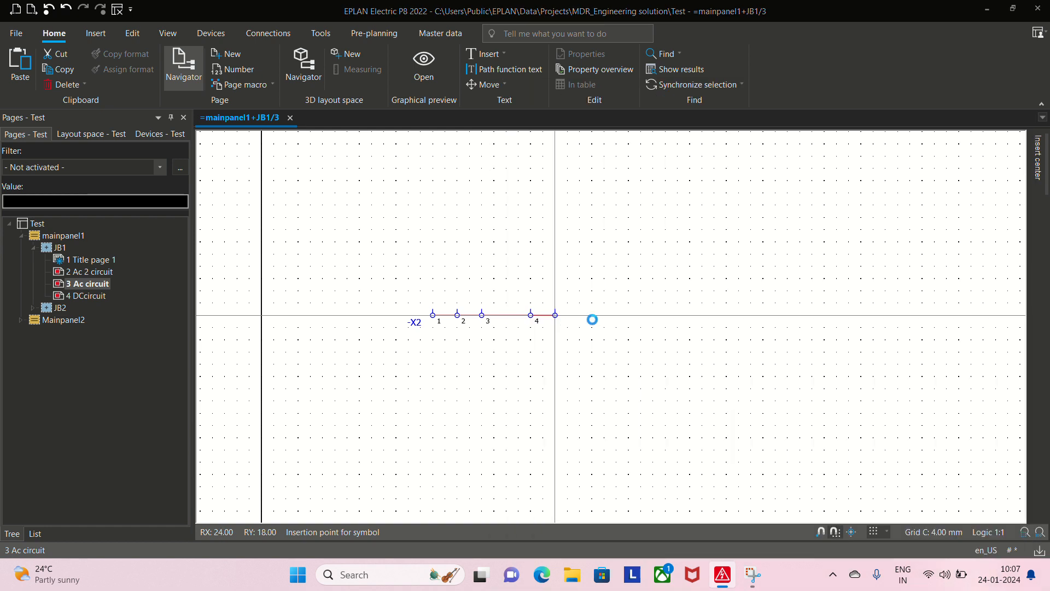
pyautogui.click(593, 319)
pyautogui.press('Return')
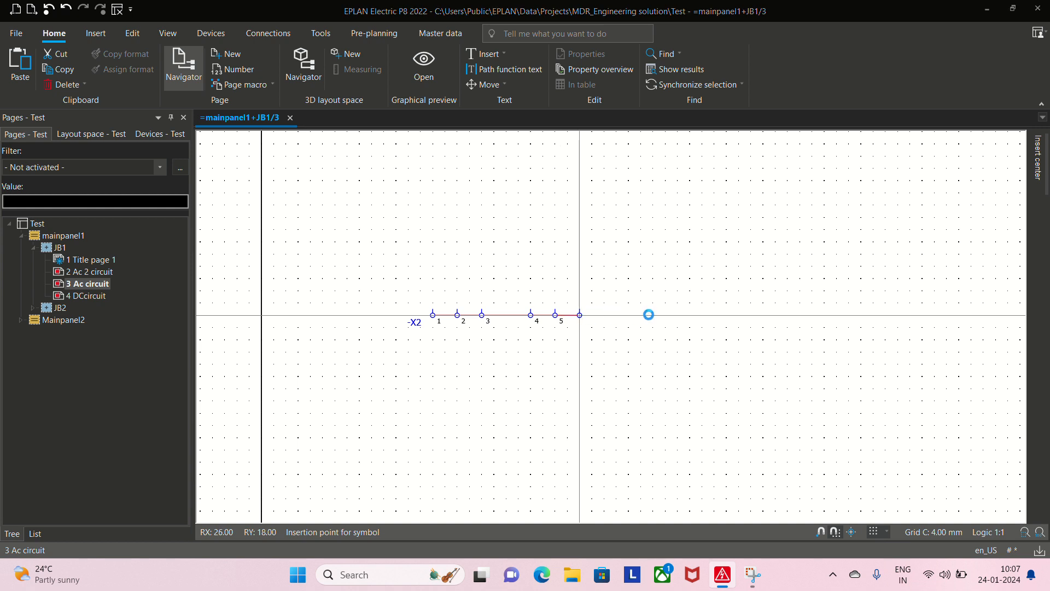
pyautogui.click(648, 314)
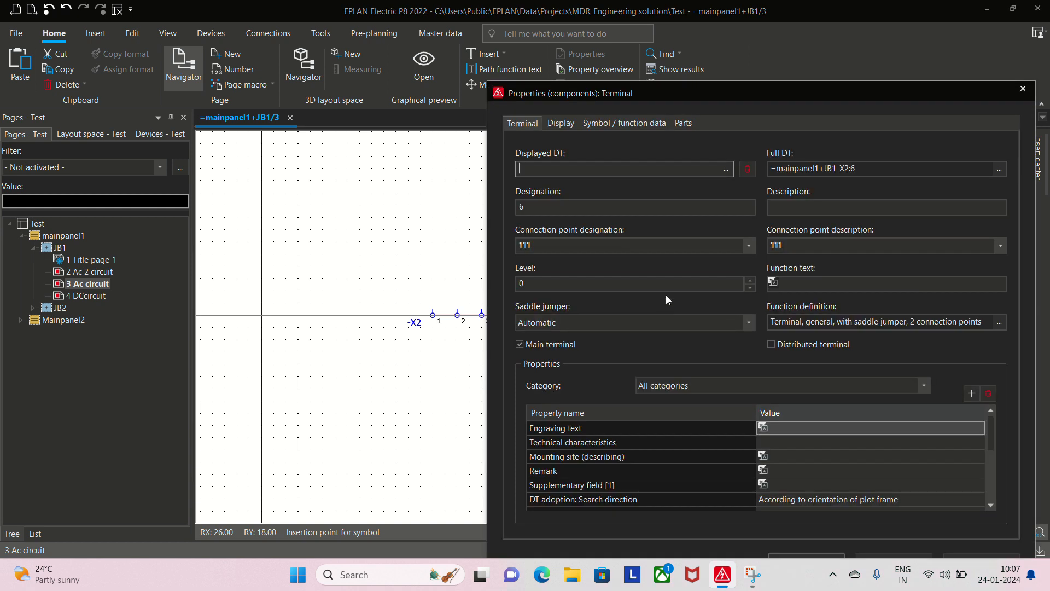
pyautogui.press('Return')
# Try to link terminals 1 and 2 with two angle connection symbols at RX 14 and RX 16, RY 17
pyautogui.scroll(2, 418, 351)
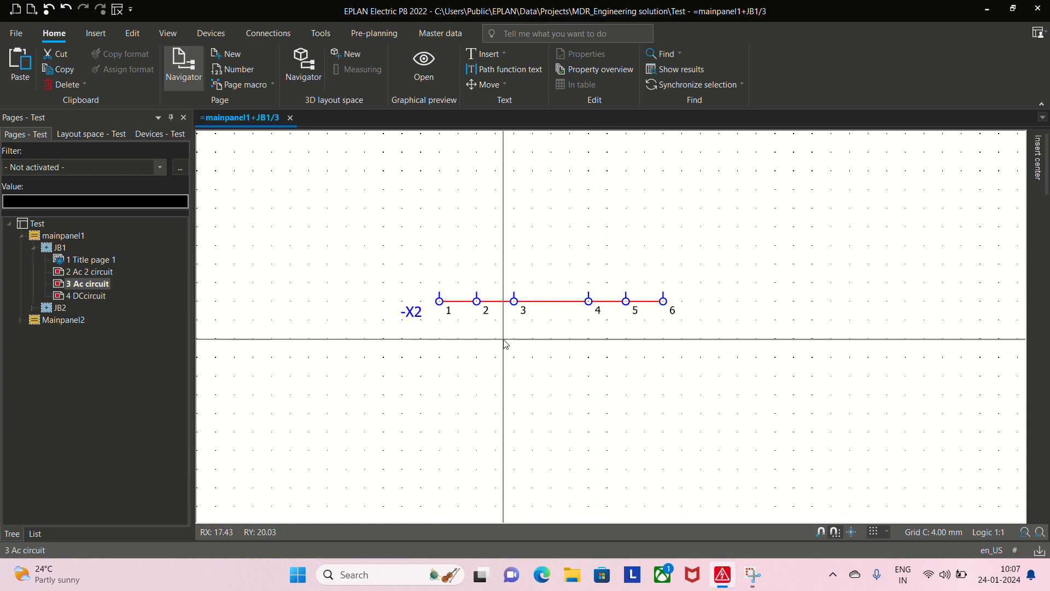
pyautogui.click(454, 309)
pyautogui.scroll(2, 454, 309)
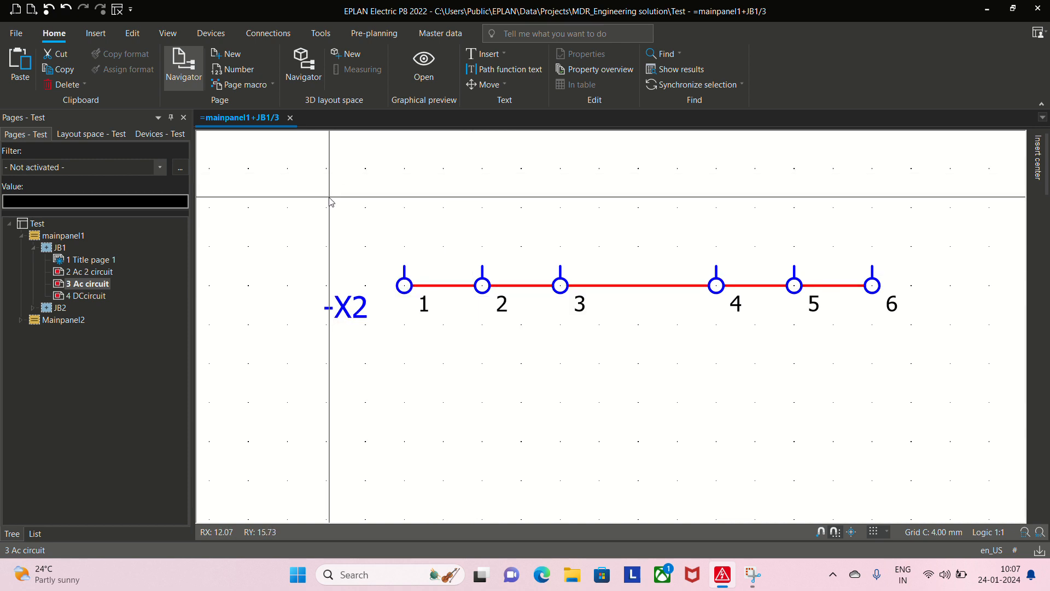
pyautogui.click(96, 34)
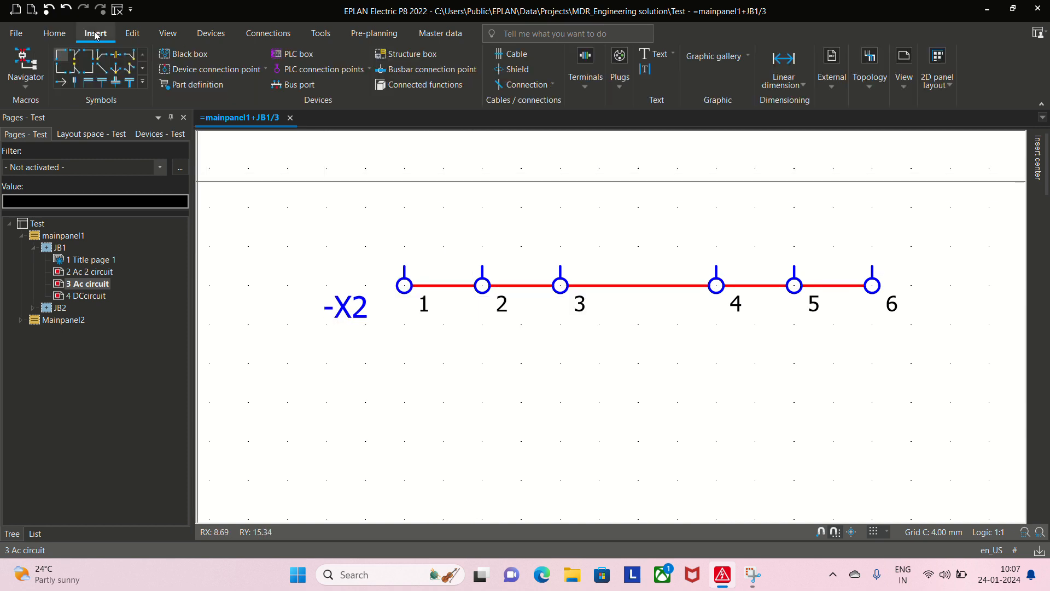
pyautogui.click(61, 55)
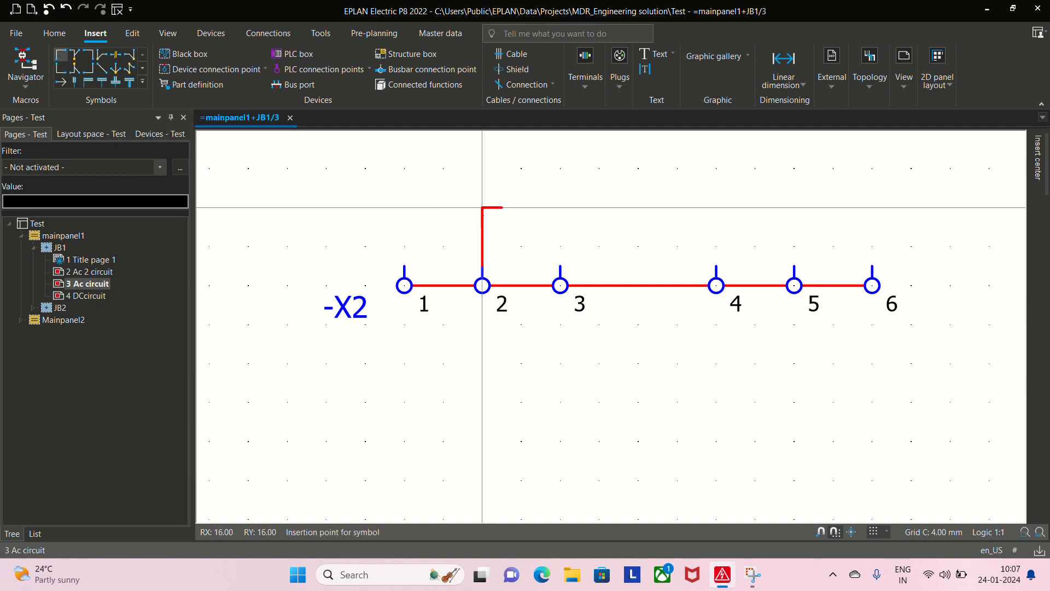
pyautogui.click(404, 246)
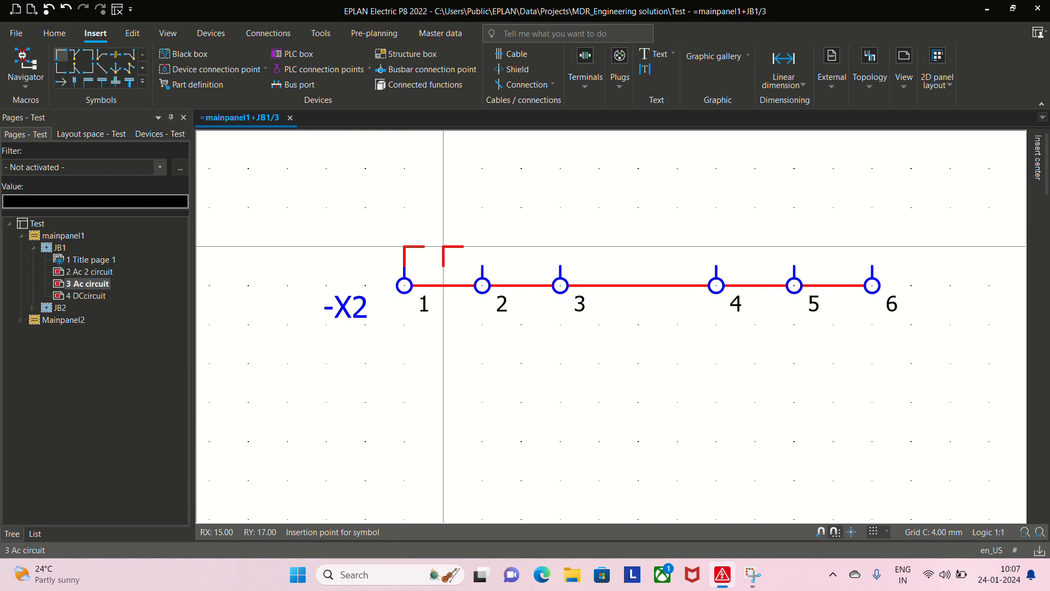
pyautogui.press('Tab')
pyautogui.click(482, 246)
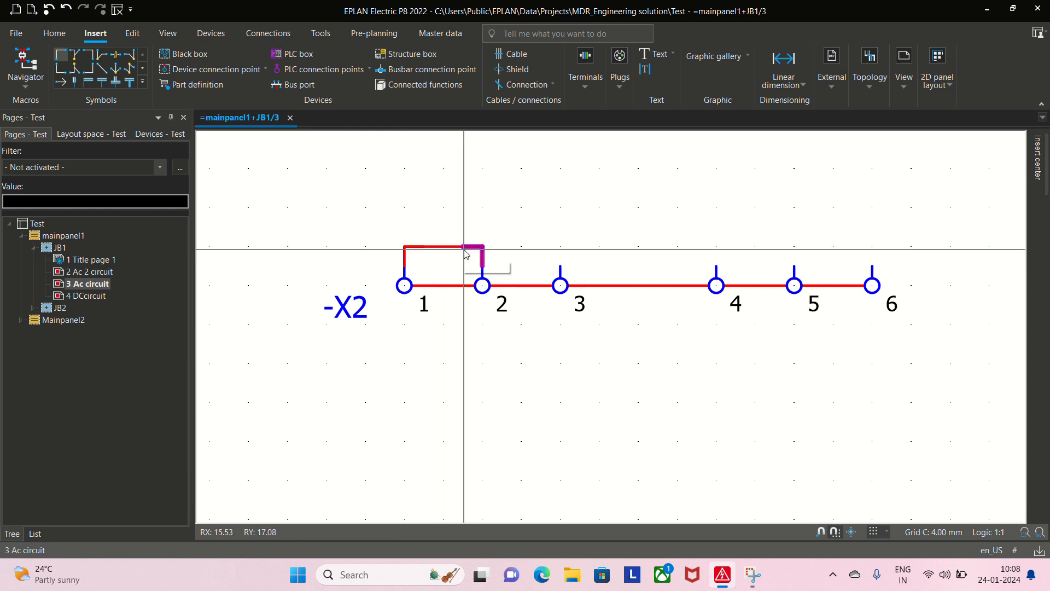
# Delete the two angle connection symbols above terminals 1 and 2
pyautogui.press('Escape')
pyautogui.moveTo(507, 251); pyautogui.dragTo(349, 224)
pyautogui.press('Delete')
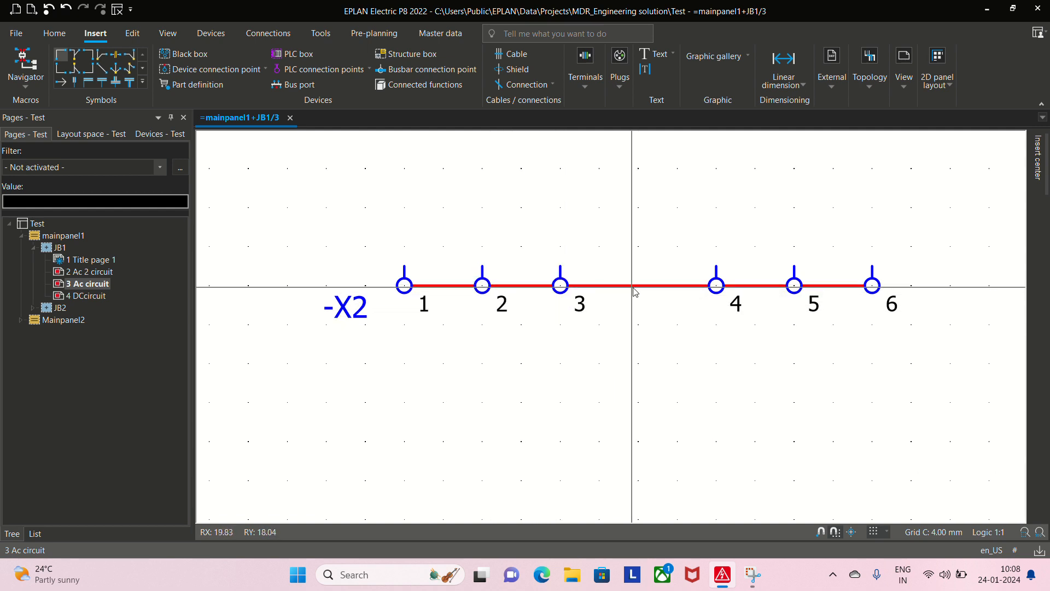
# Interrupt the jumper connection between terminals 3 and 4 with a break point at RX 20, RY 18
pyautogui.scroll(-1, 624, 304)
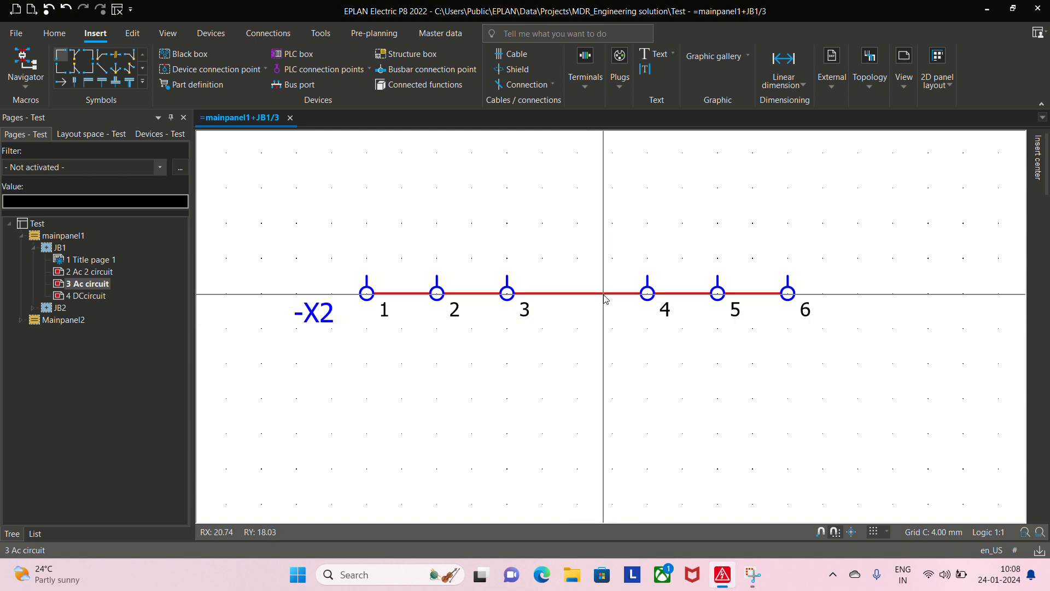
pyautogui.hotkey('ctrl', 'shift', 'u')
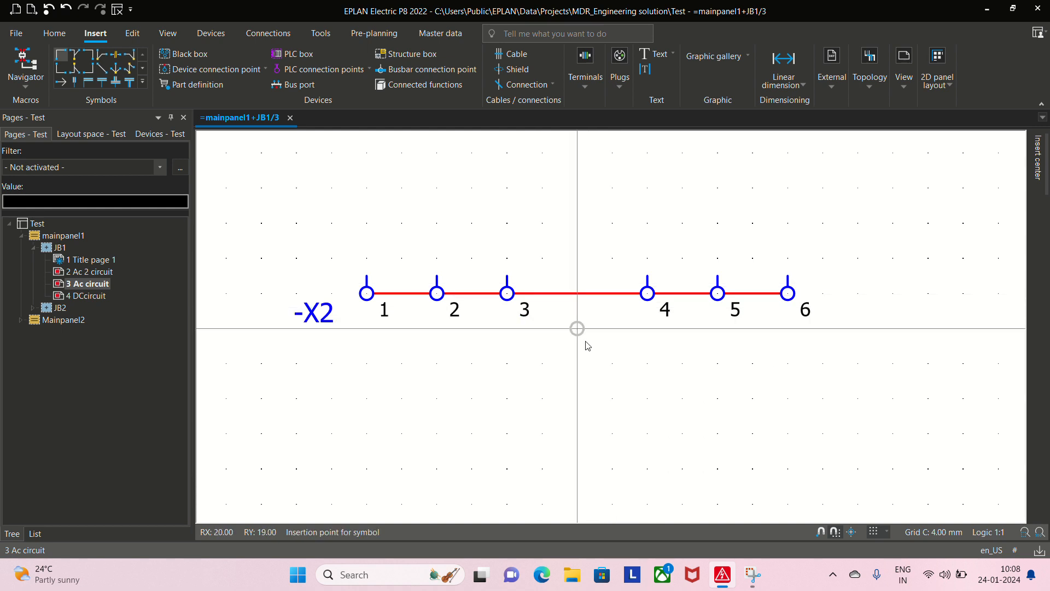
pyautogui.press('Escape')
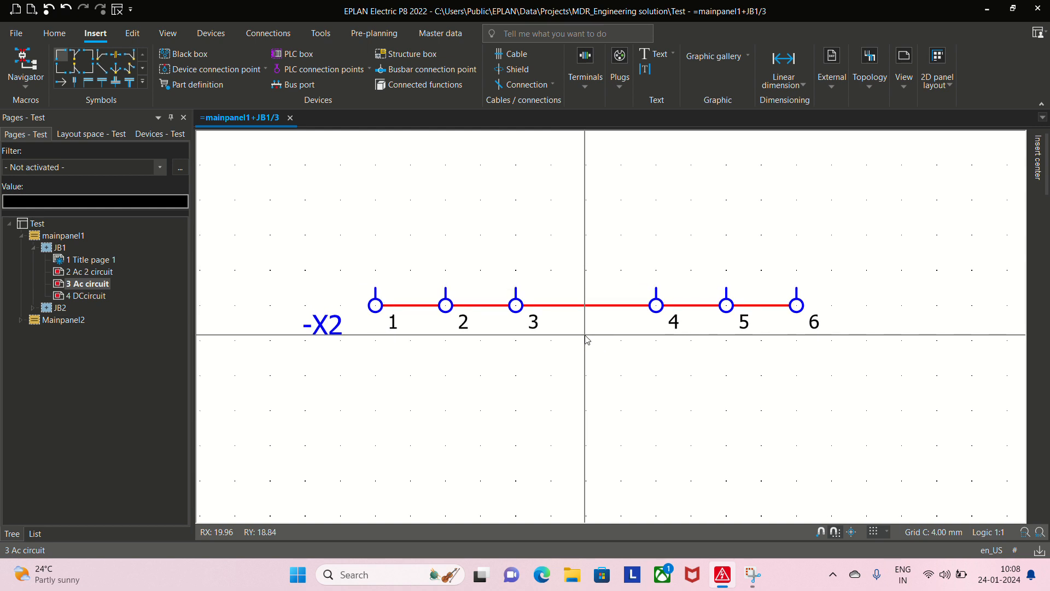
pyautogui.hotkey('ctrl', 'shift', 'u')
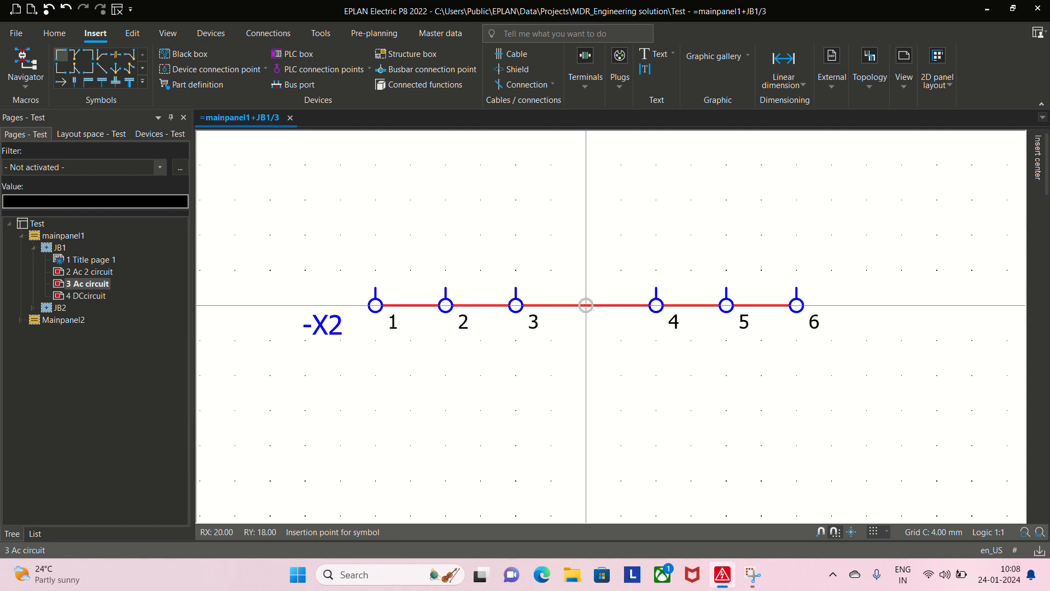
pyautogui.click(585, 305)
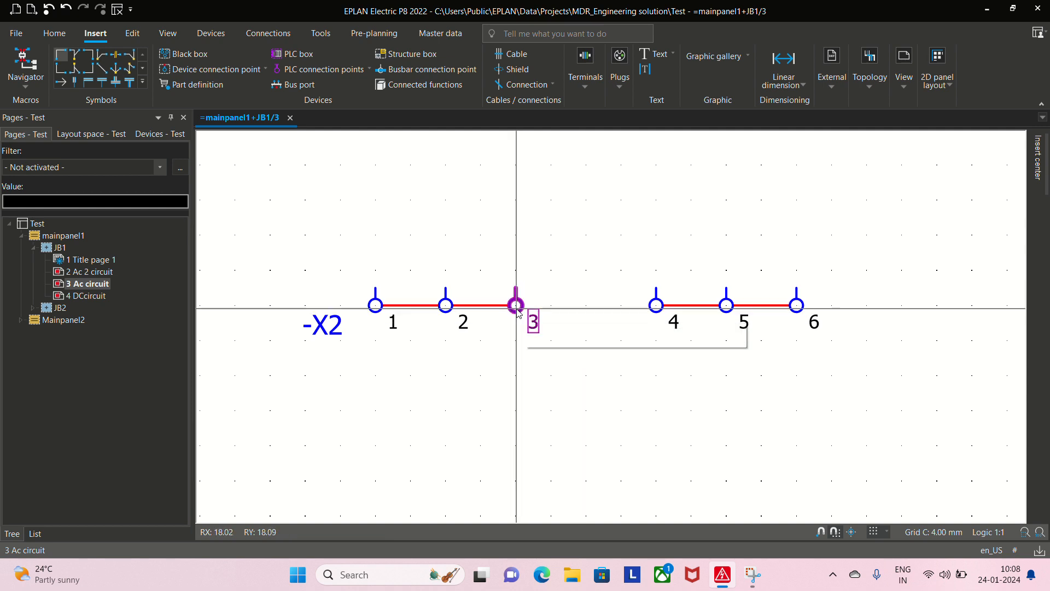
pyautogui.press('Escape')
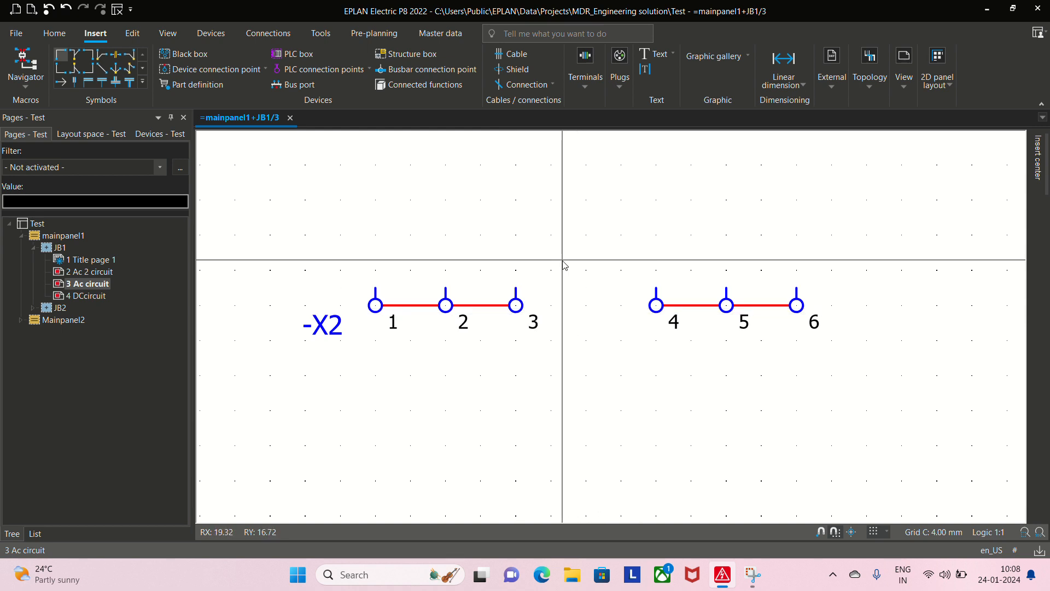
# Examine the break point between terminals 3 and 4 and the two separated terminal groups of -X2
pyautogui.scroll(4, 564, 265)
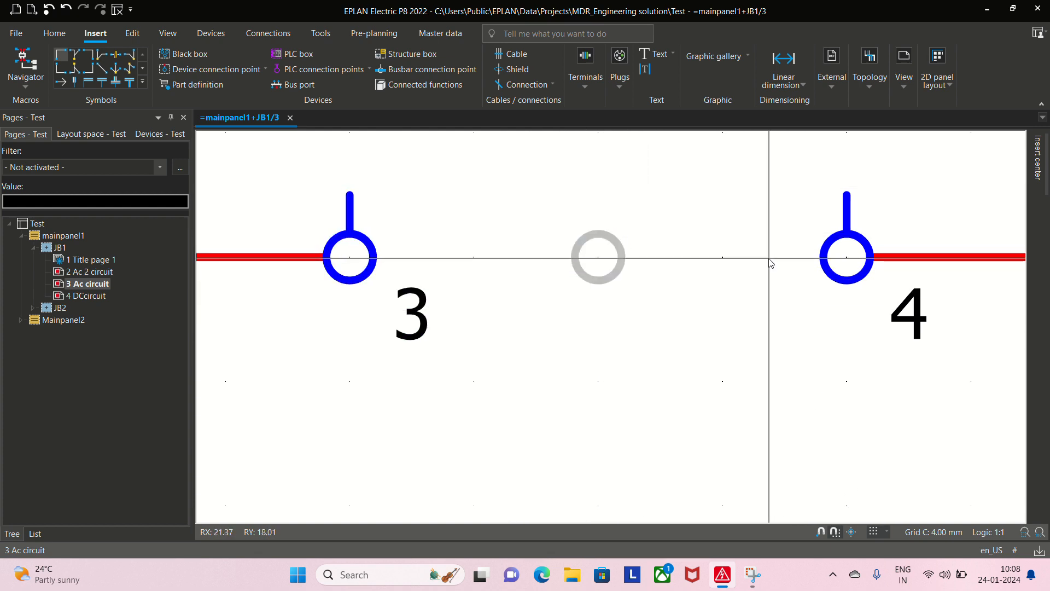
pyautogui.scroll(-1, 606, 293)
pyautogui.scroll(-2, 606, 294)
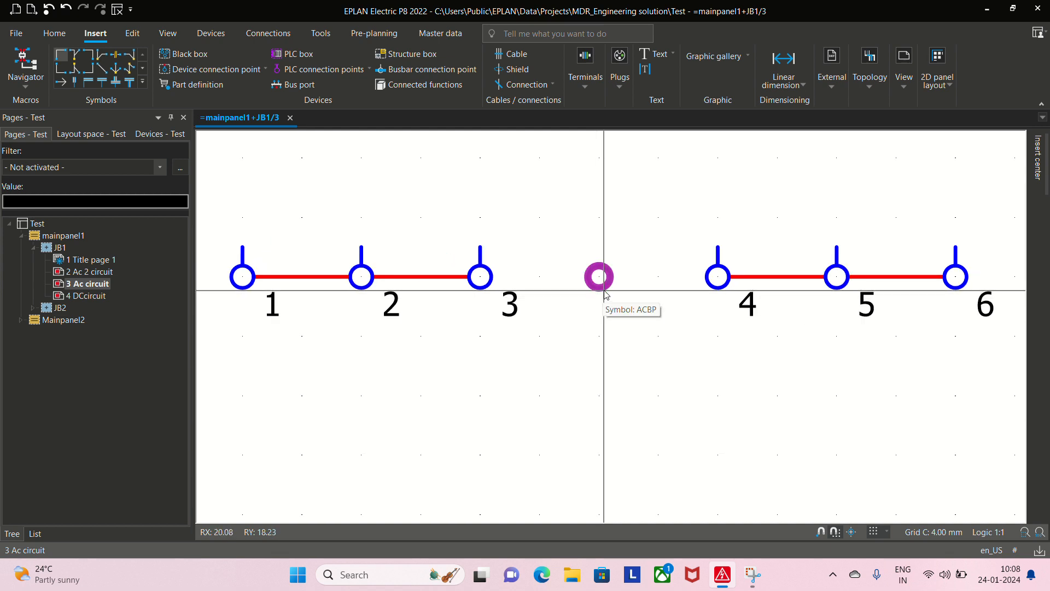
pyautogui.scroll(-1, 554, 364)
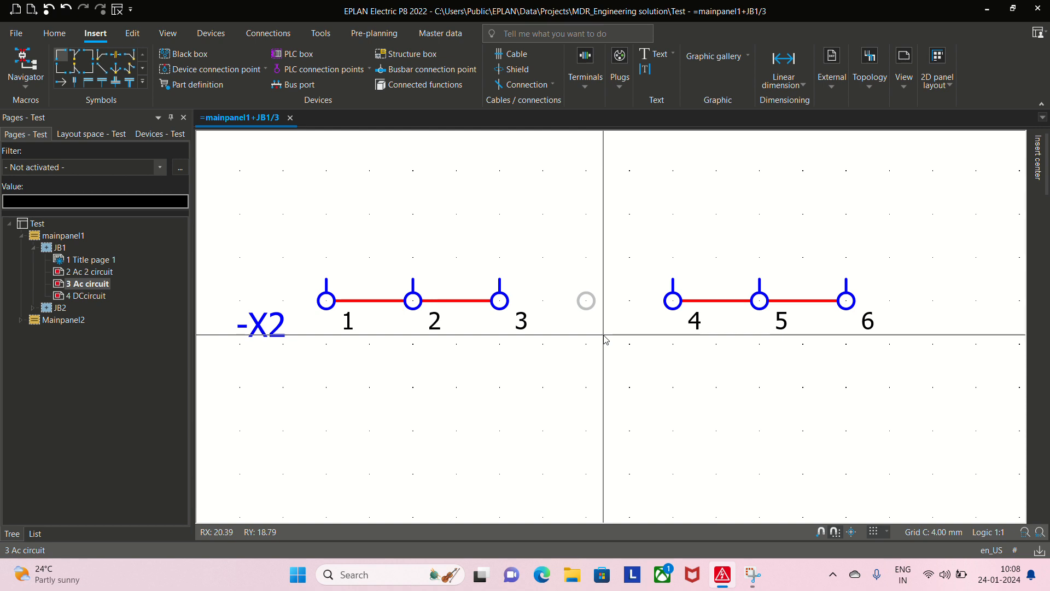
pyautogui.scroll(-1, 605, 338)
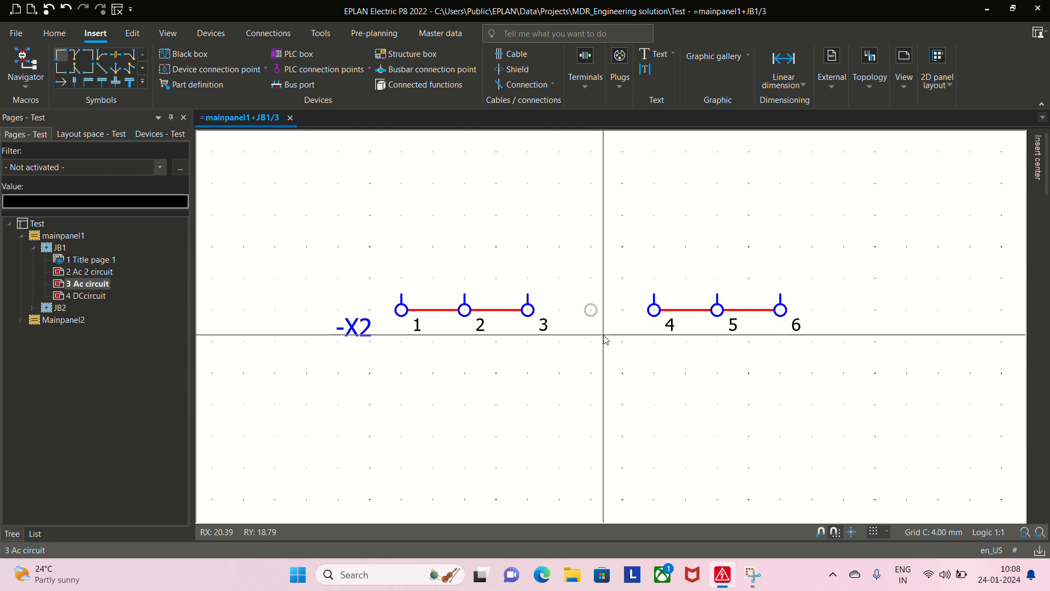
pyautogui.scroll(-2, 605, 339)
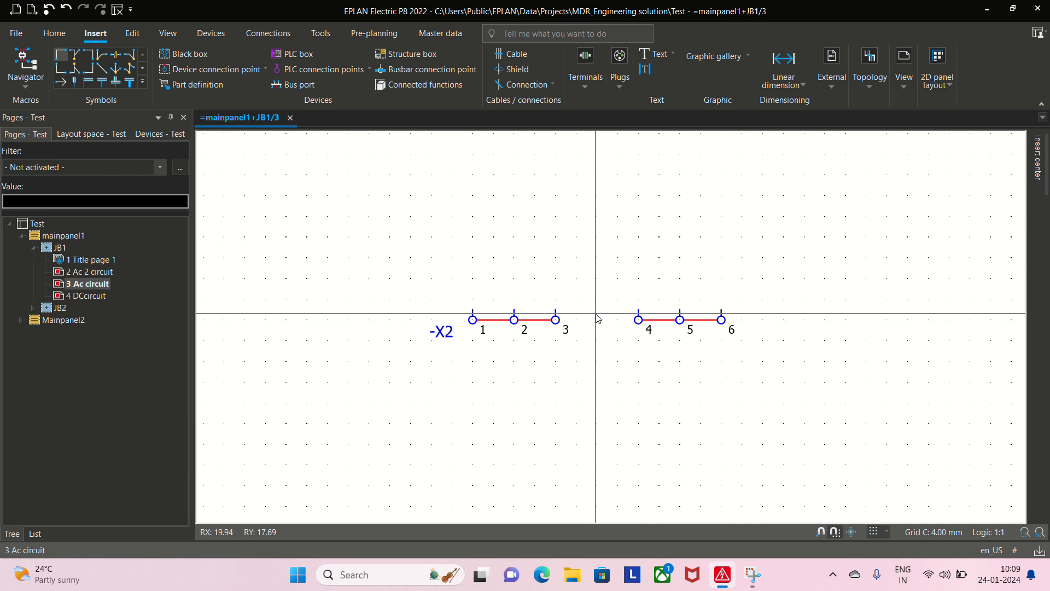
pyautogui.scroll(-2, 597, 317)
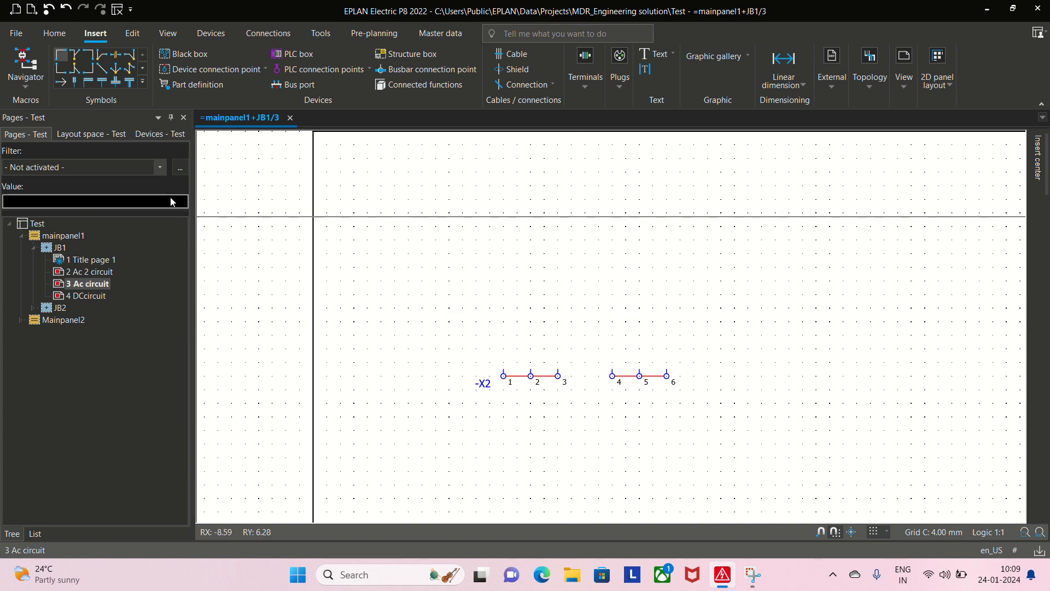
pyautogui.scroll(3, 492, 378)
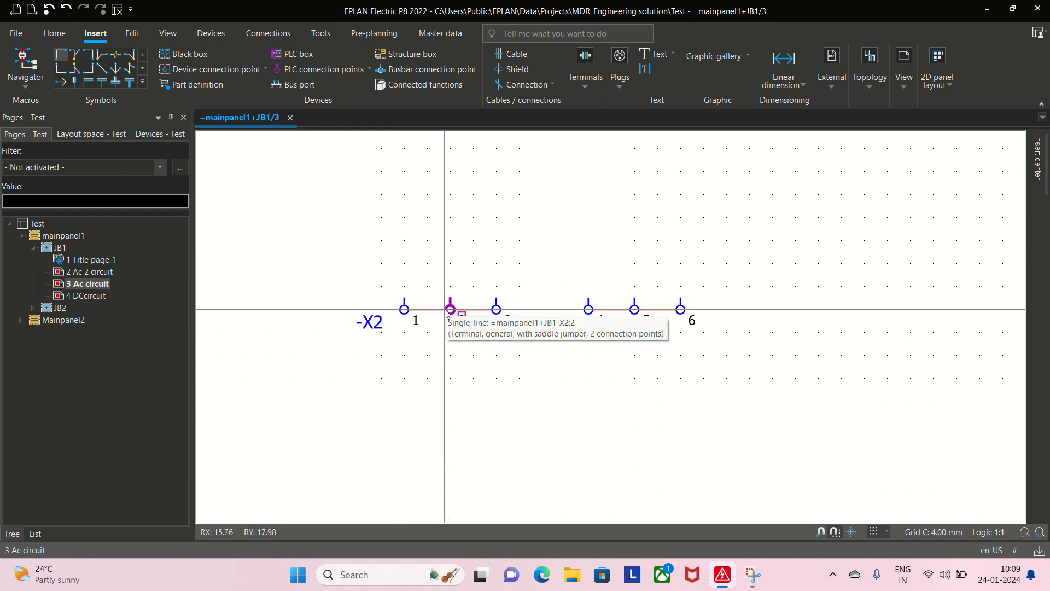
pyautogui.scroll(-3, 427, 306)
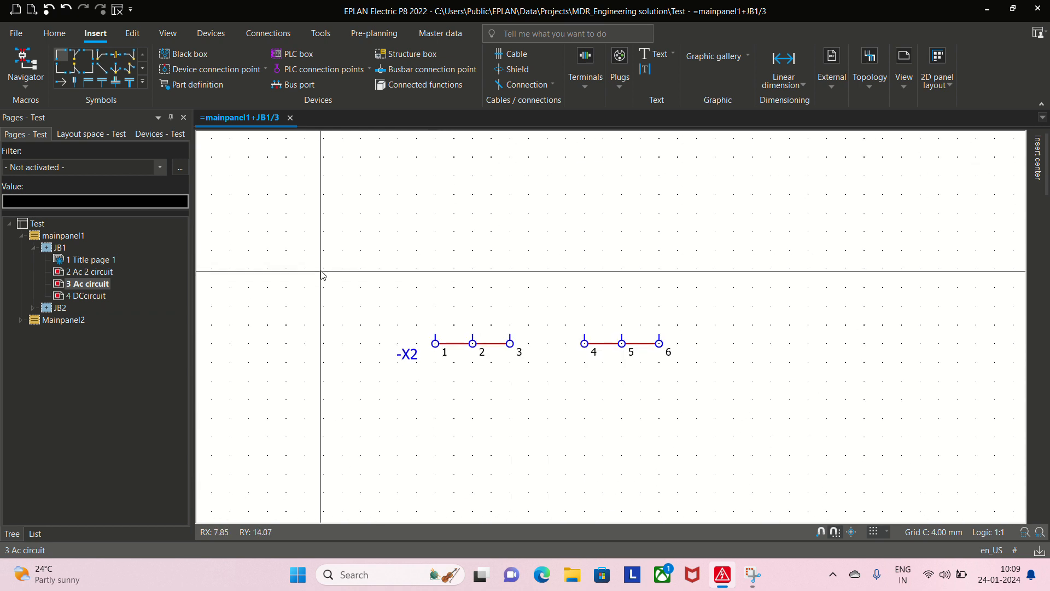
# Place downward-pointing interruption points above terminals 1 and 2 at RX 14 and RX 16, RY 10, leaving the displayed DT empty
pyautogui.click(62, 84)
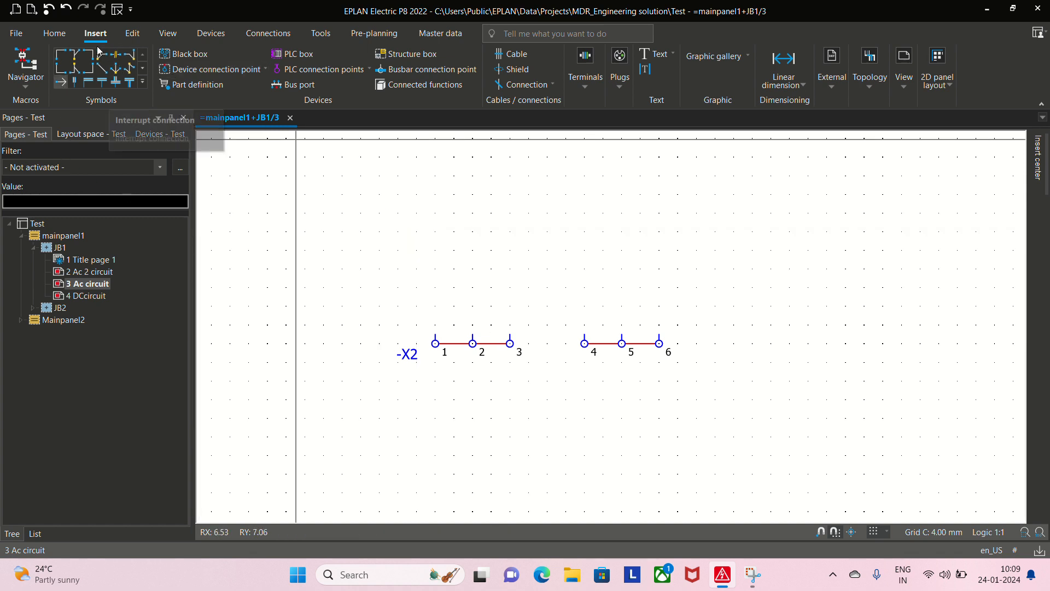
pyautogui.click(60, 84)
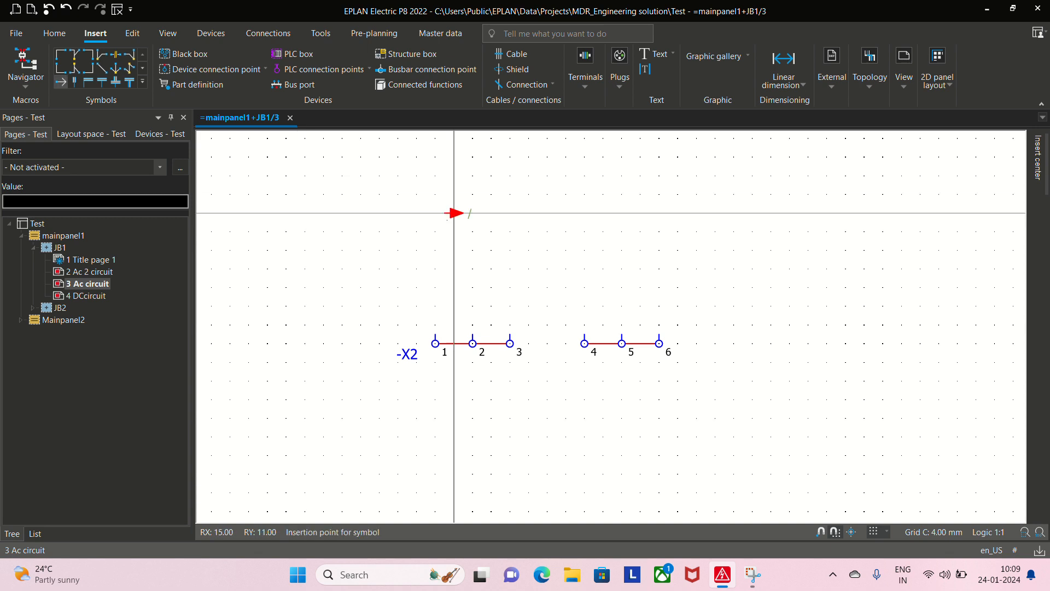
pyautogui.press('Tab')
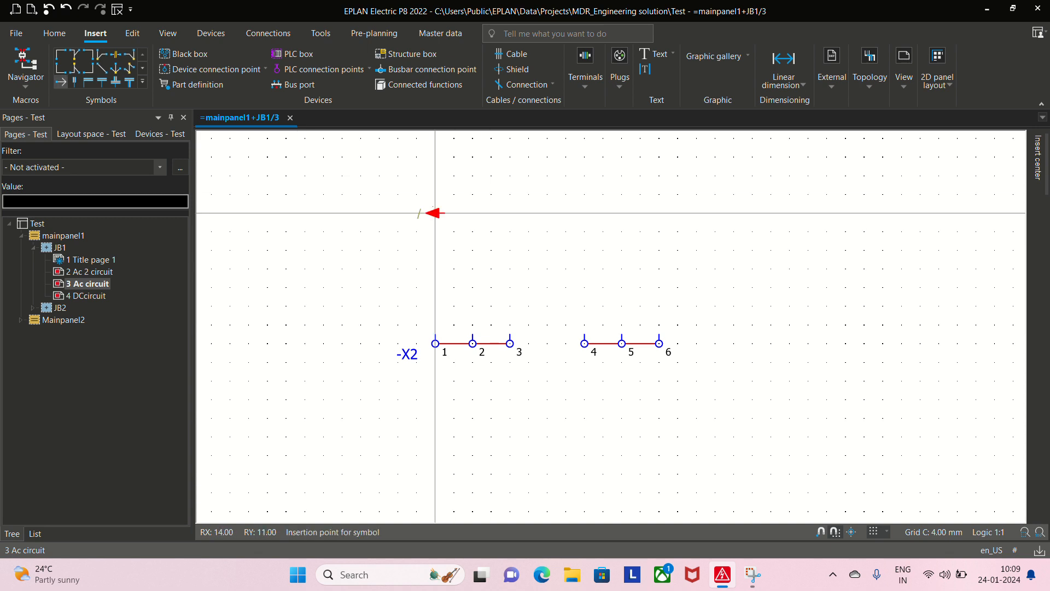
pyautogui.press('Tab')
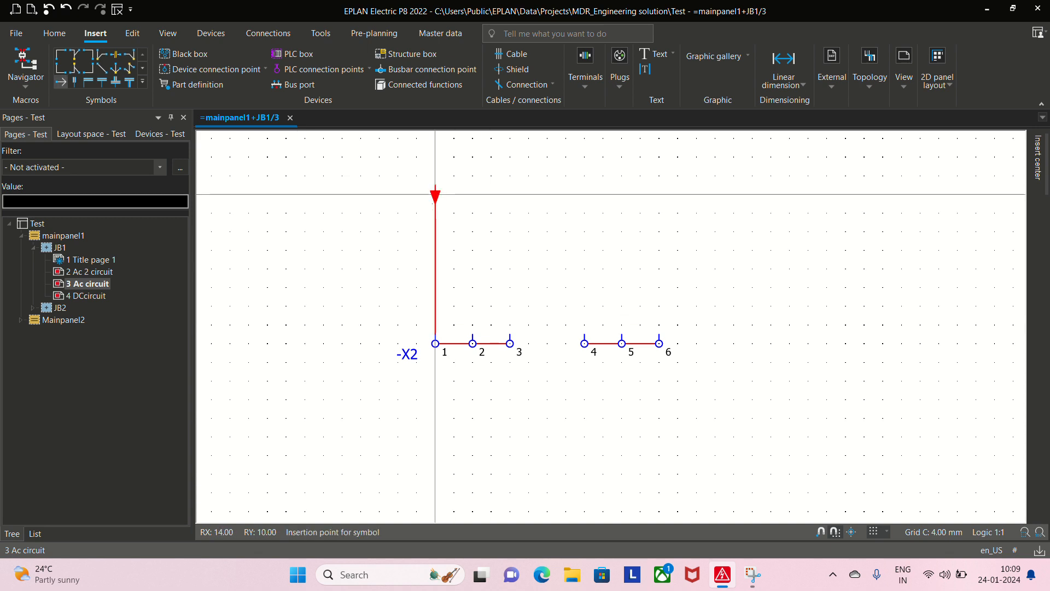
pyautogui.click(435, 194)
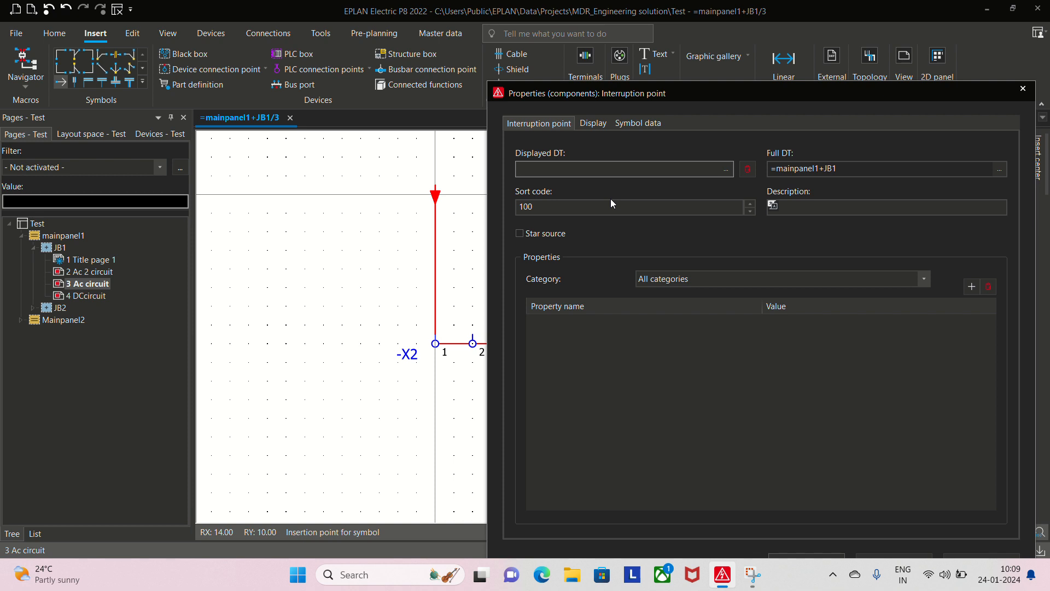
pyautogui.press('Return')
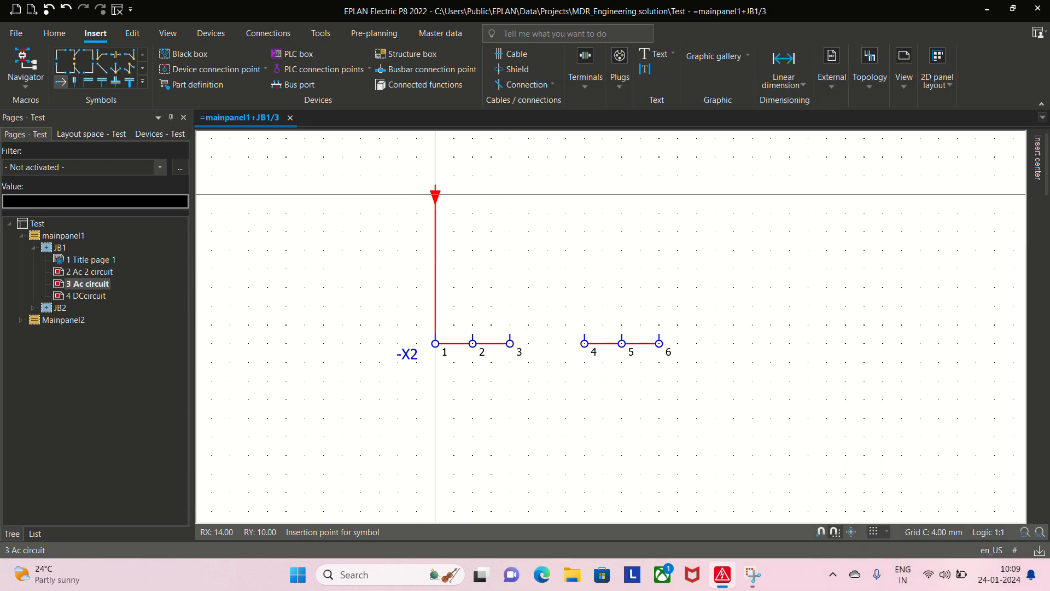
pyautogui.click(473, 194)
pyautogui.press('Return')
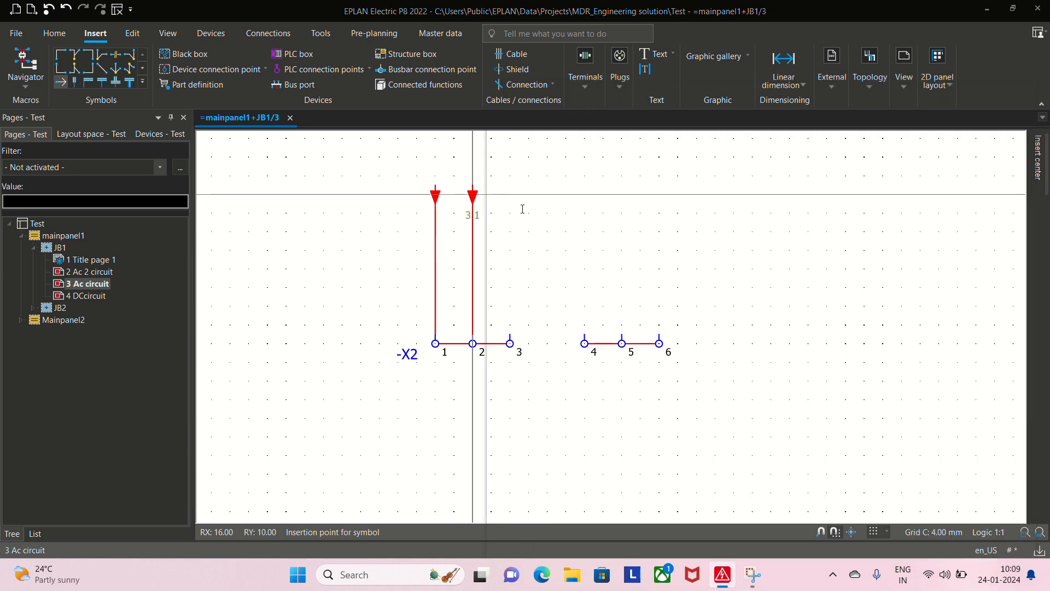
# Place downward-pointing interruption points above terminals 3, 4, 5 and 6 at RX 18, 22, 24 and 26, RY 10, leaving the displayed DT empty
pyautogui.click(509, 194)
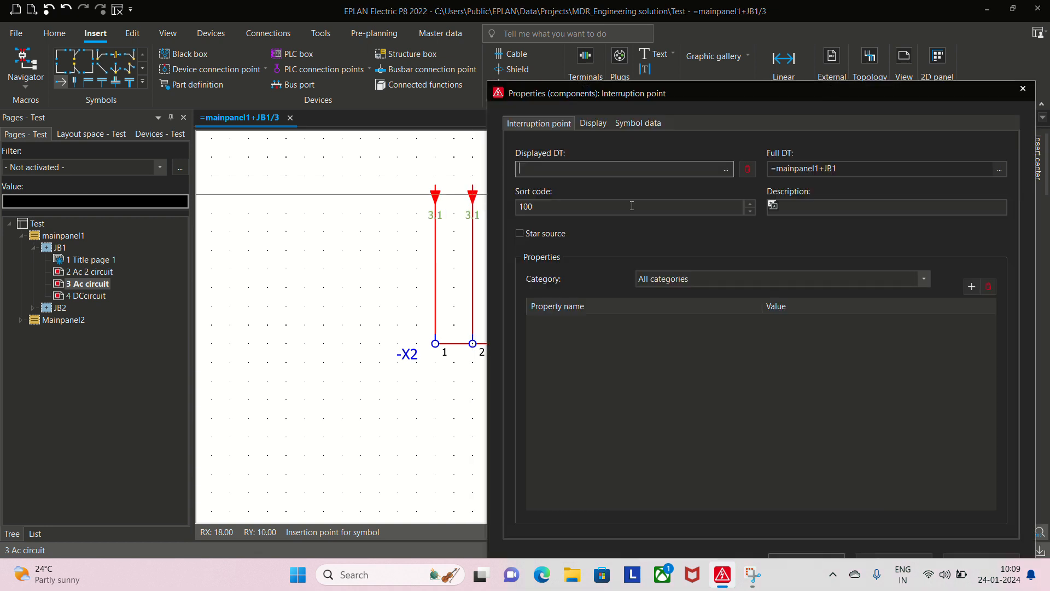
pyautogui.press('Return')
pyautogui.click(583, 194)
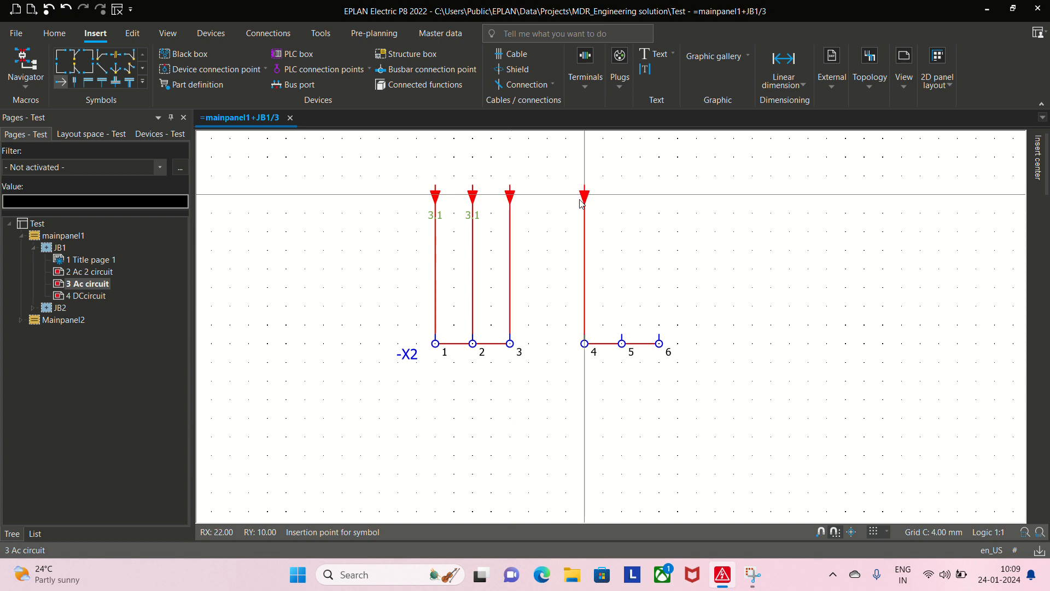
pyautogui.press('Return')
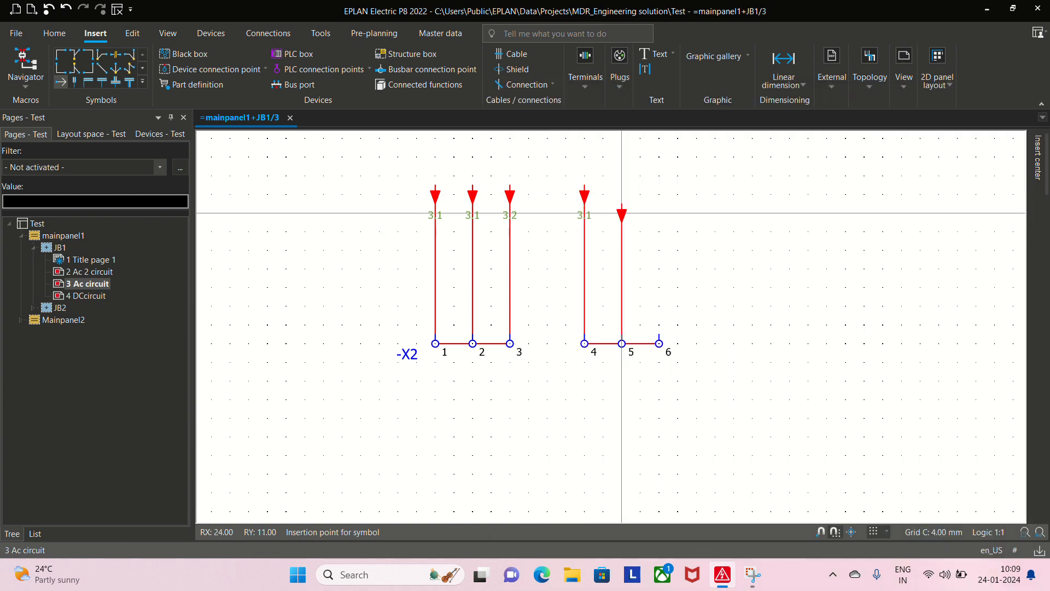
pyautogui.click(622, 194)
pyautogui.press('Return')
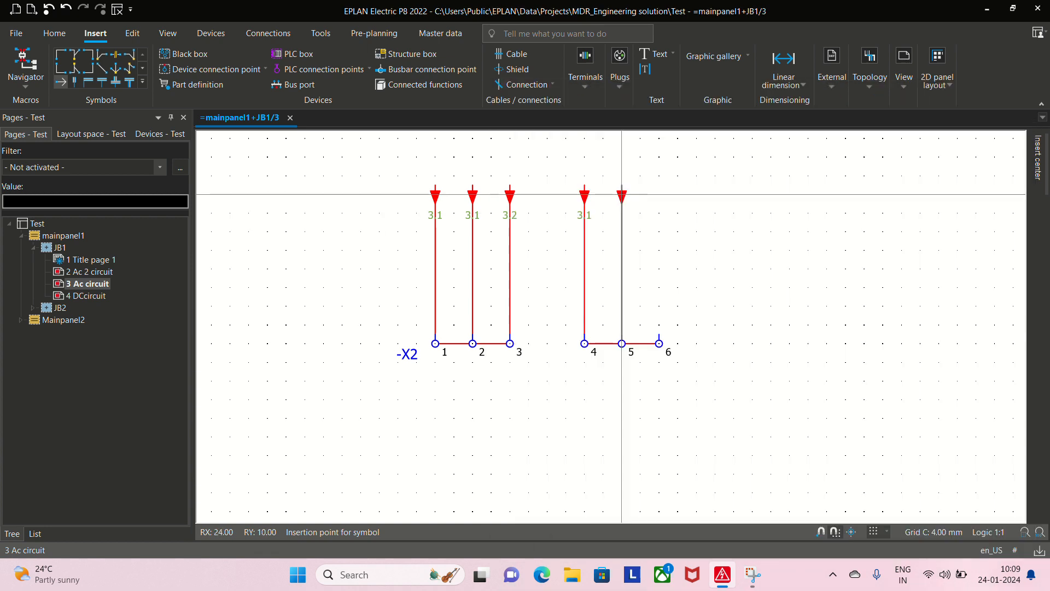
pyautogui.click(659, 194)
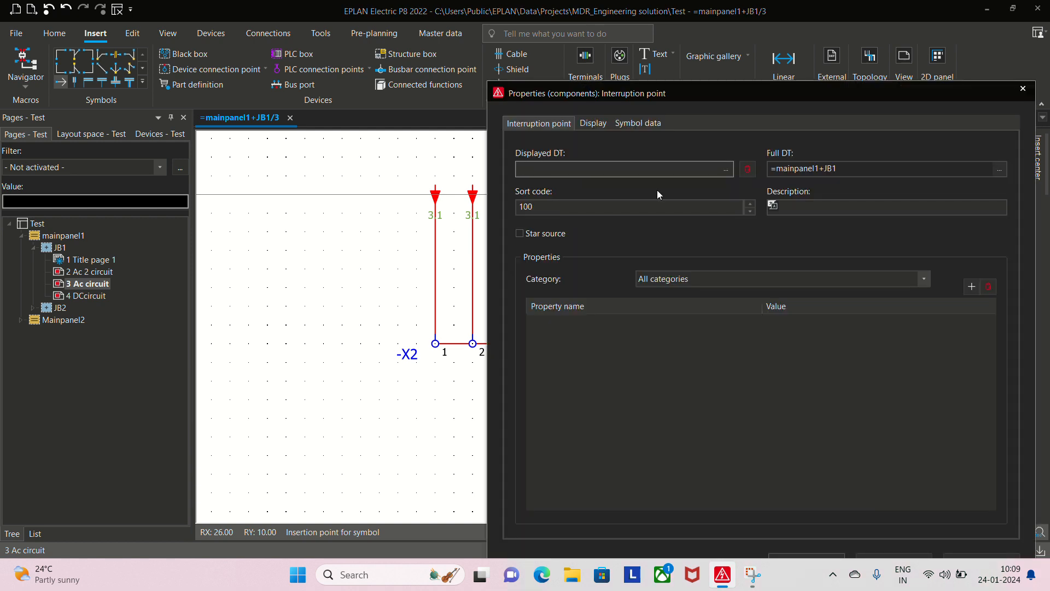
pyautogui.press('Return')
pyautogui.press('Escape')
# Interrupt the remaining jumper connections between terminals 1-2, 2-3, 4-5 and 5-6 of -X2 with break points
pyautogui.scroll(-2, 638, 328)
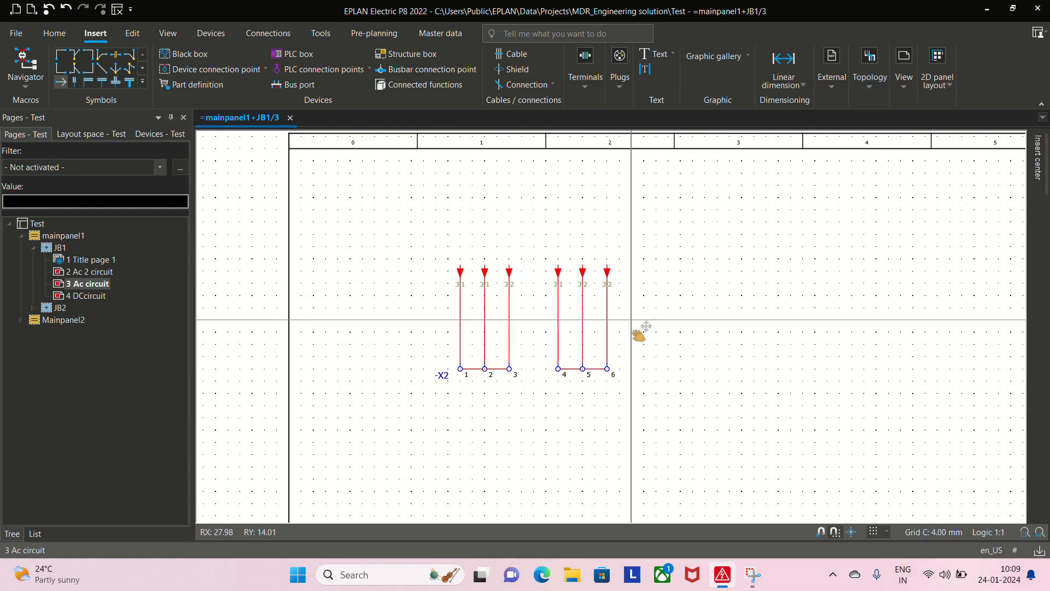
pyautogui.moveTo(625, 387); pyautogui.dragTo(638, 352, button='middle')
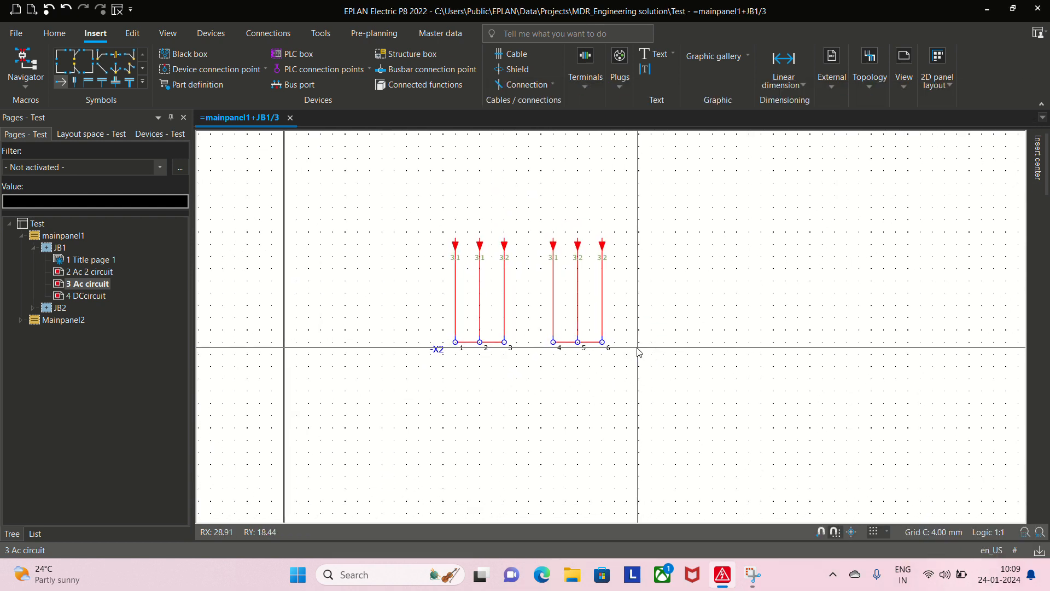
pyautogui.scroll(2, 461, 348)
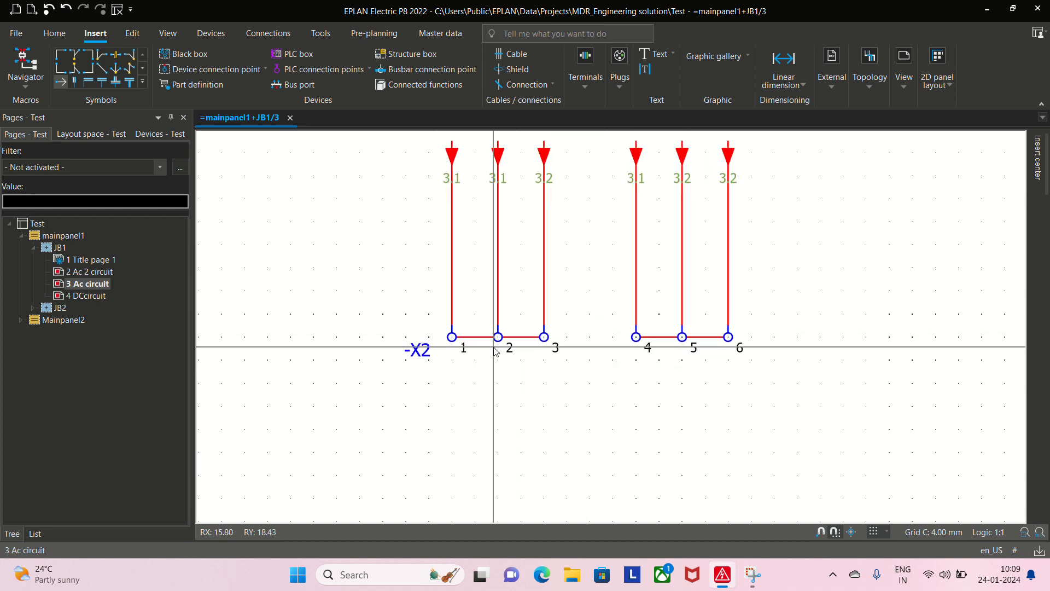
pyautogui.hotkey('ctrl', 'shift', 'u')
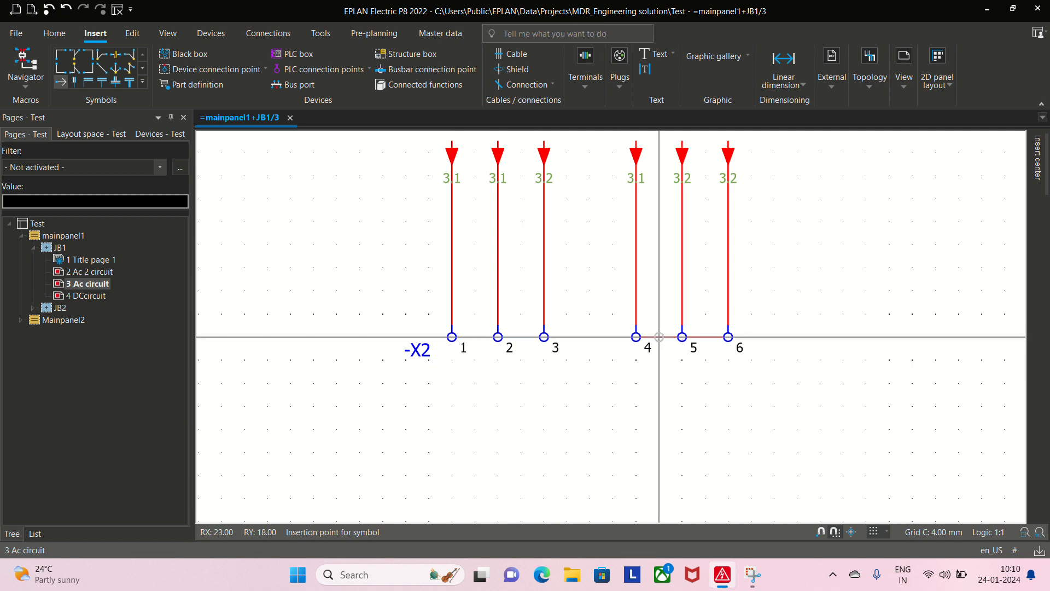
pyautogui.press('Escape')
pyautogui.scroll(-2, 463, 319)
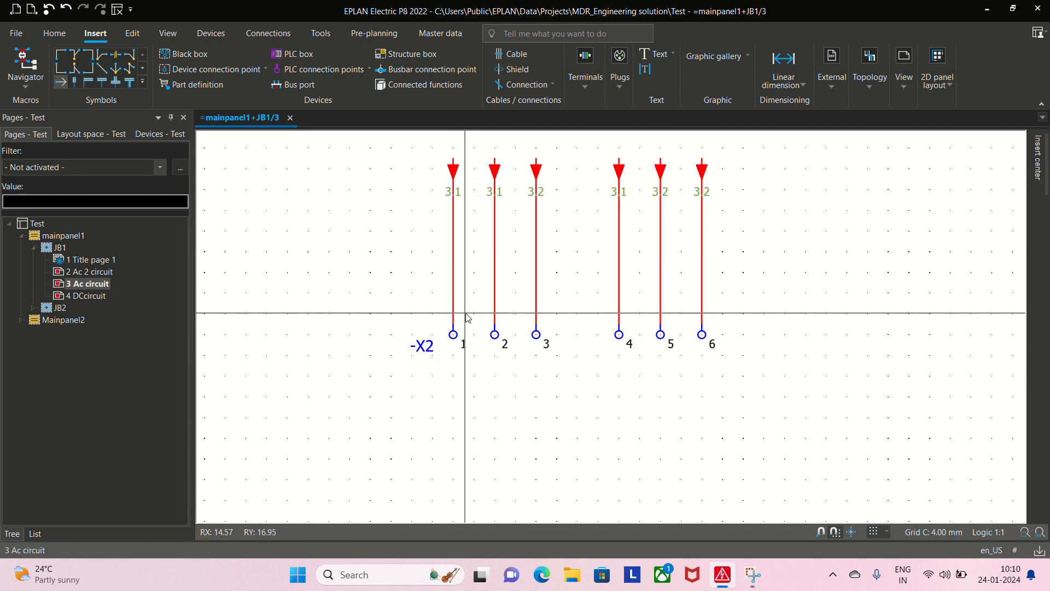
pyautogui.moveTo(495, 340)
pyautogui.mouseDown(button='middle')
pyautogui.moveTo(550, 340)
pyautogui.moveTo(538, 368)
pyautogui.moveTo(490, 360)
pyautogui.mouseUp(button='middle')
pyautogui.scroll(-1, 491, 262)
pyautogui.moveTo(491, 263); pyautogui.dragTo(493, 311, button='middle')
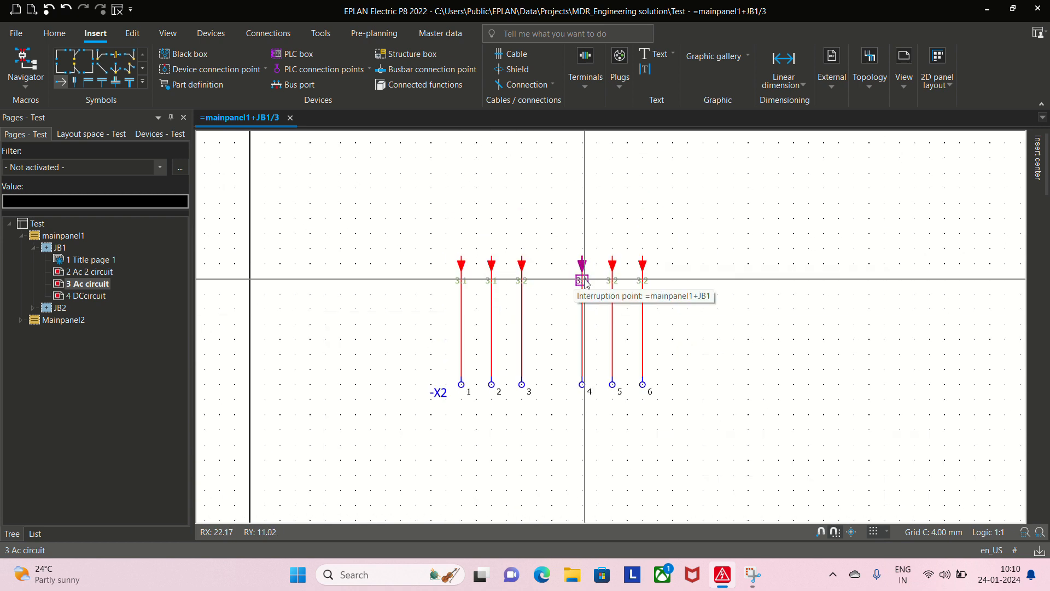
# Copy the full DT of interruption point F12 on page 2, leaving its properties as they are
pyautogui.doubleClick(92, 273)
pyautogui.scroll(-4, 462, 327)
pyautogui.moveTo(462, 327); pyautogui.dragTo(429, 158, button='middle')
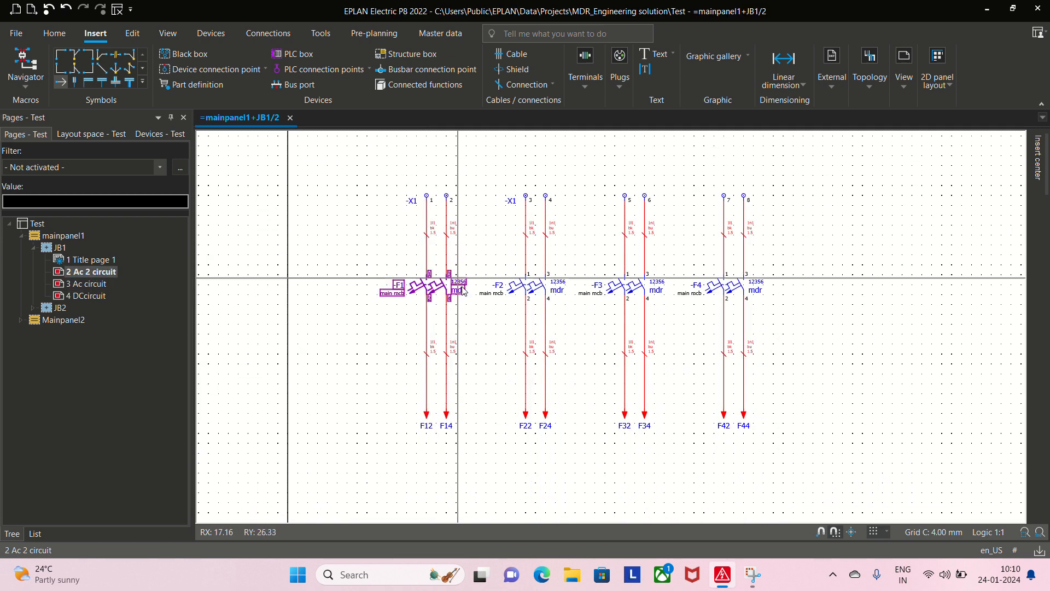
pyautogui.moveTo(490, 374); pyautogui.dragTo(469, 301, button='middle')
pyautogui.scroll(3, 435, 353)
pyautogui.click(380, 331)
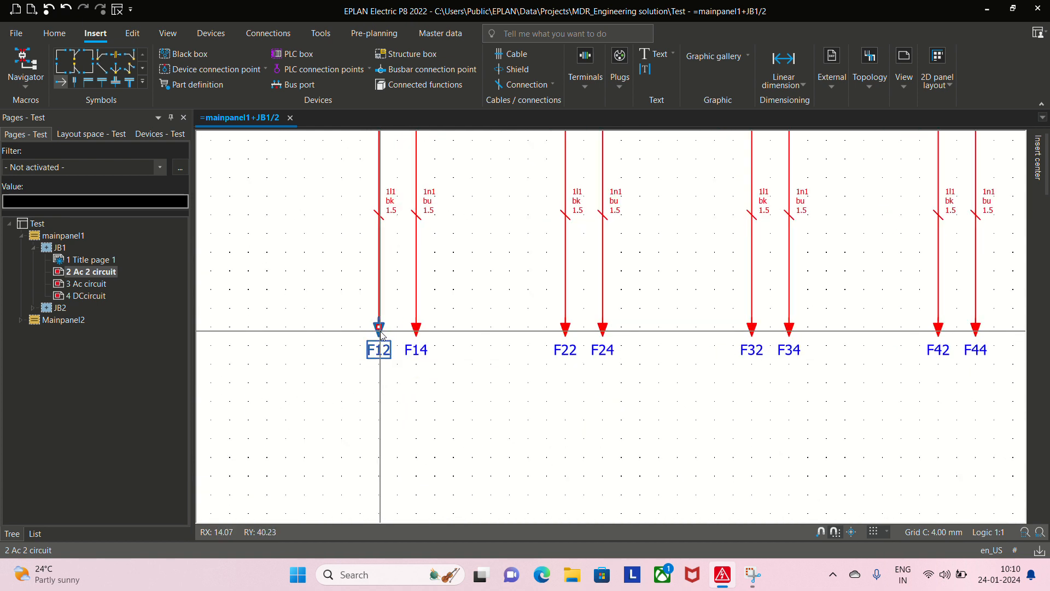
pyautogui.doubleClick(381, 331)
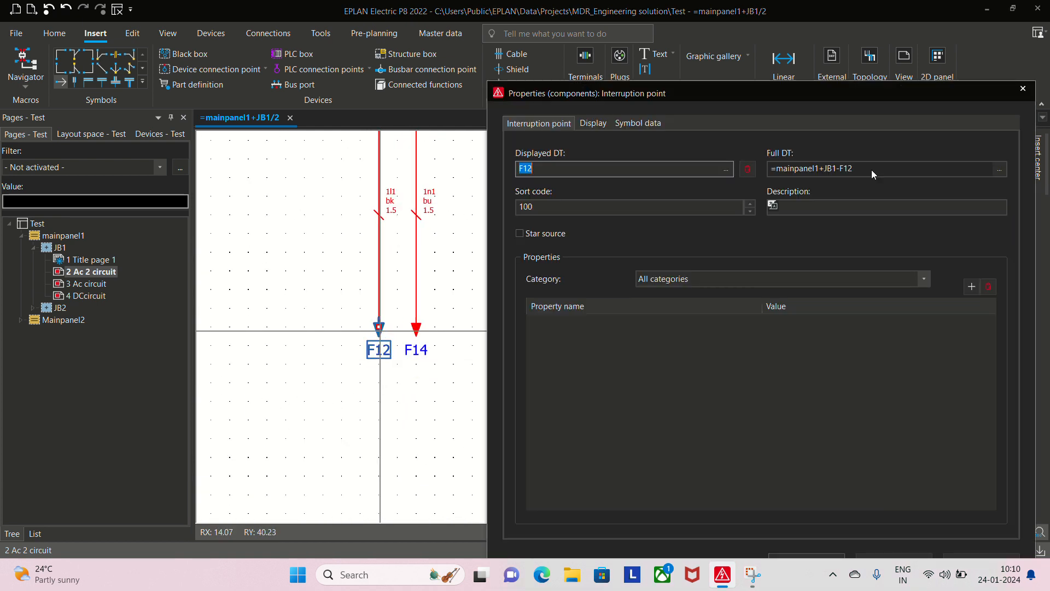
pyautogui.moveTo(764, 94); pyautogui.dragTo(735, 75)
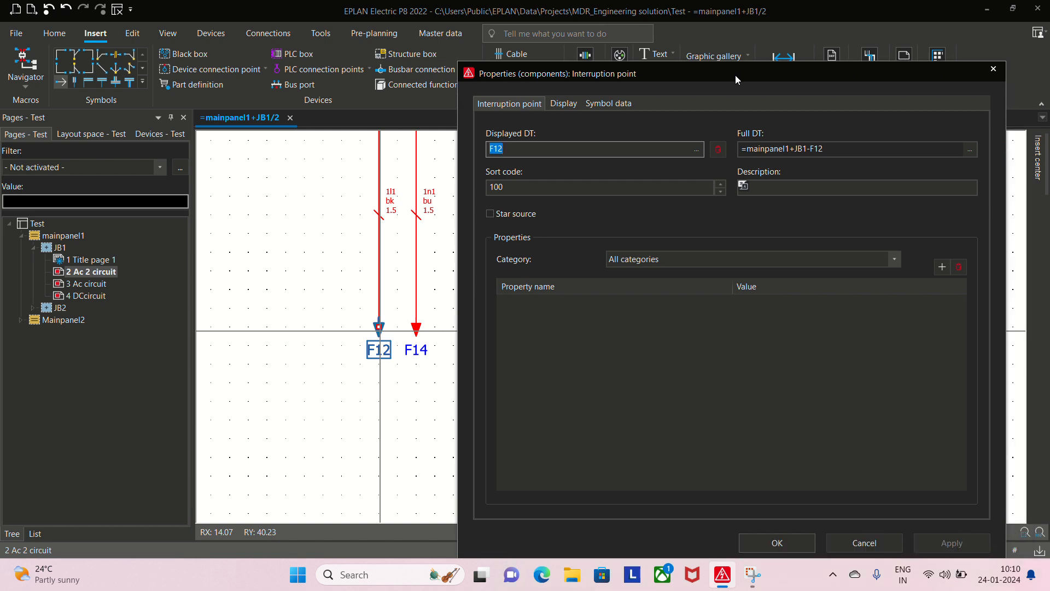
pyautogui.click(853, 148)
pyautogui.moveTo(853, 148); pyautogui.dragTo(747, 149)
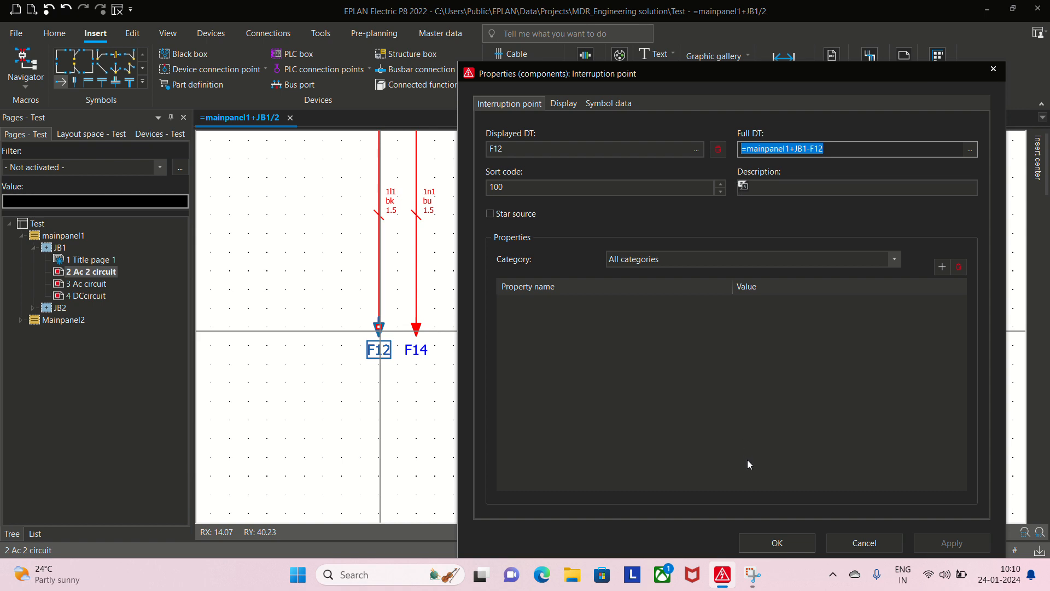
pyautogui.click(777, 542)
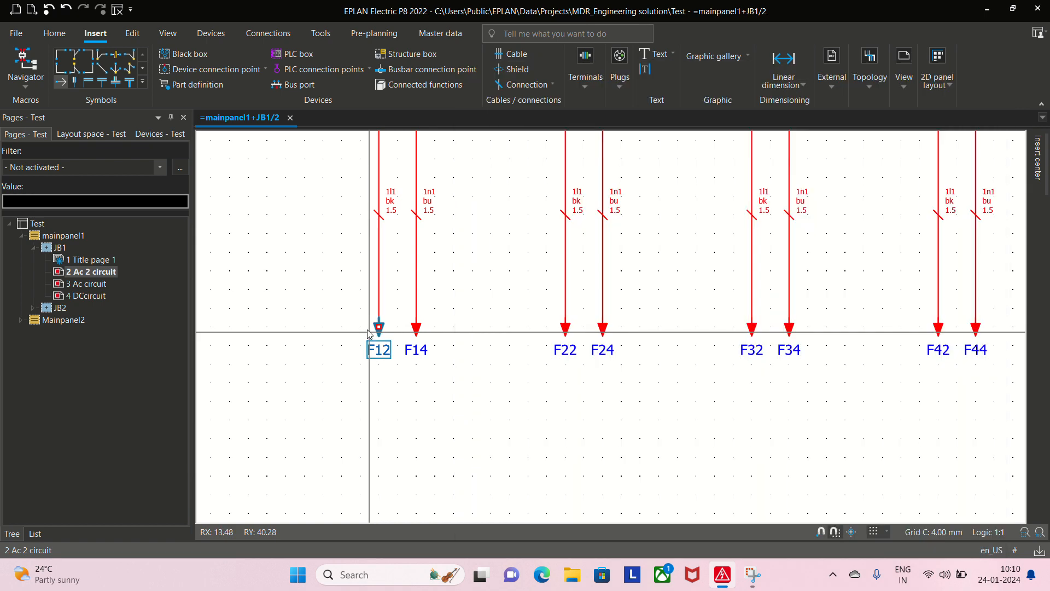
# Set the displayed DT of the interruption point above terminal 1 on page 3 to =mainpanel1+JB1-F12
pyautogui.click(98, 285)
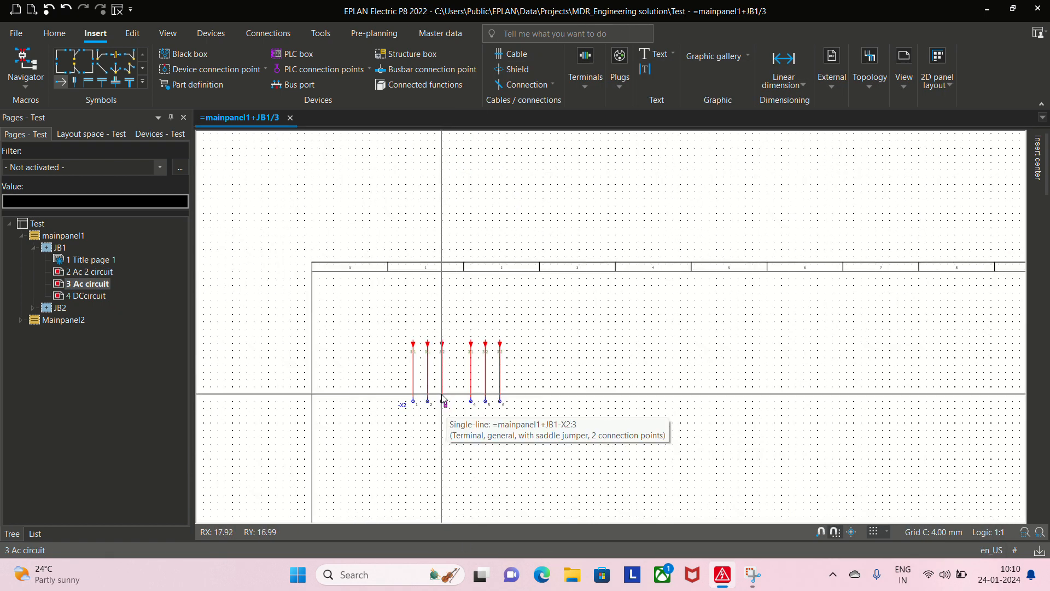
pyautogui.scroll(4, 443, 397)
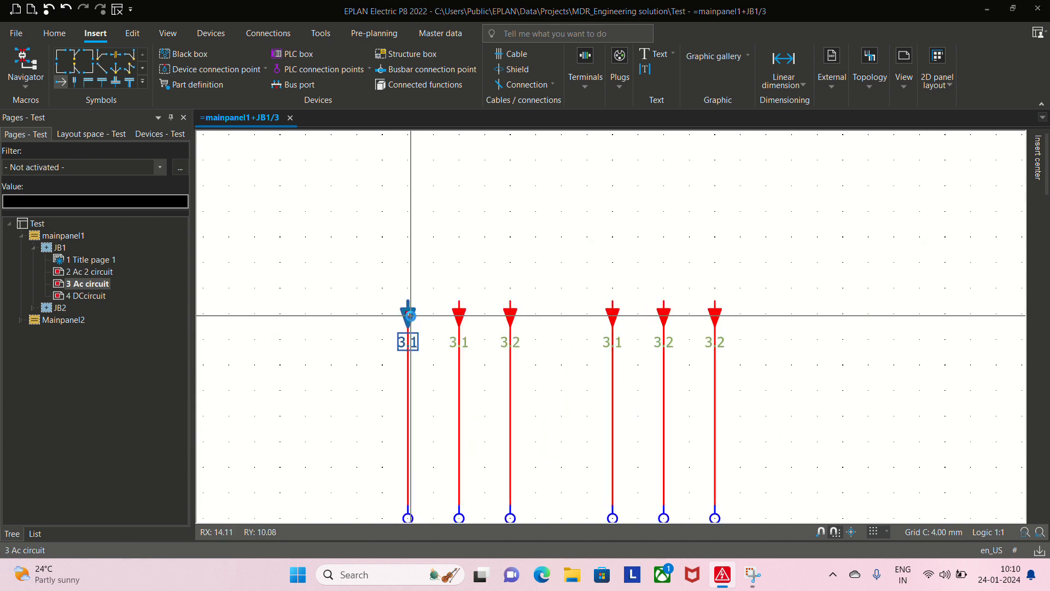
pyautogui.doubleClick(409, 316)
pyautogui.click(509, 147)
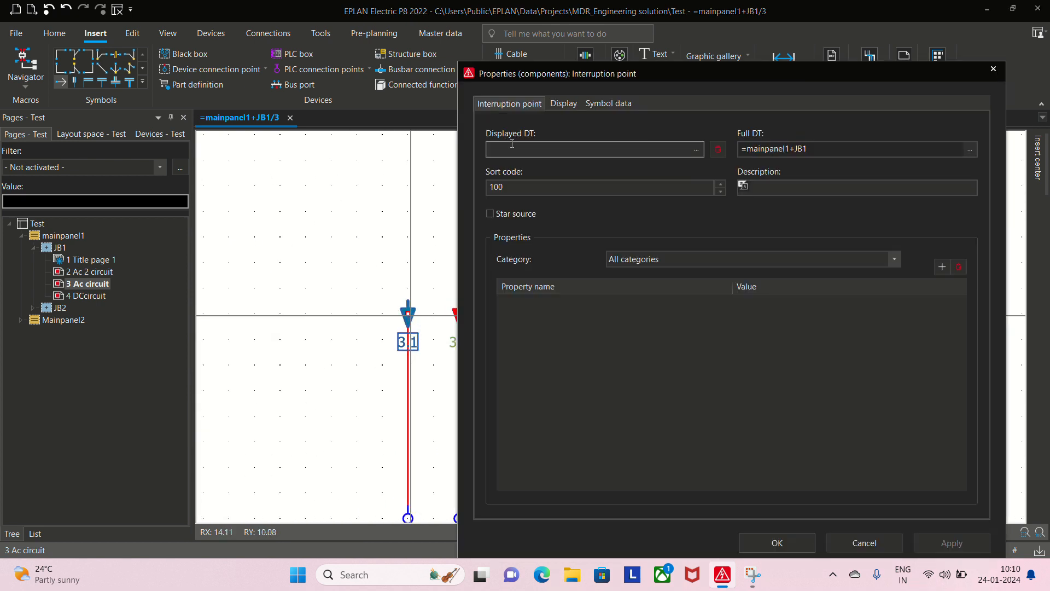
pyautogui.write('=mainpanel1+JB1-F12')
pyautogui.press('Return')
pyautogui.scroll(2, 471, 369)
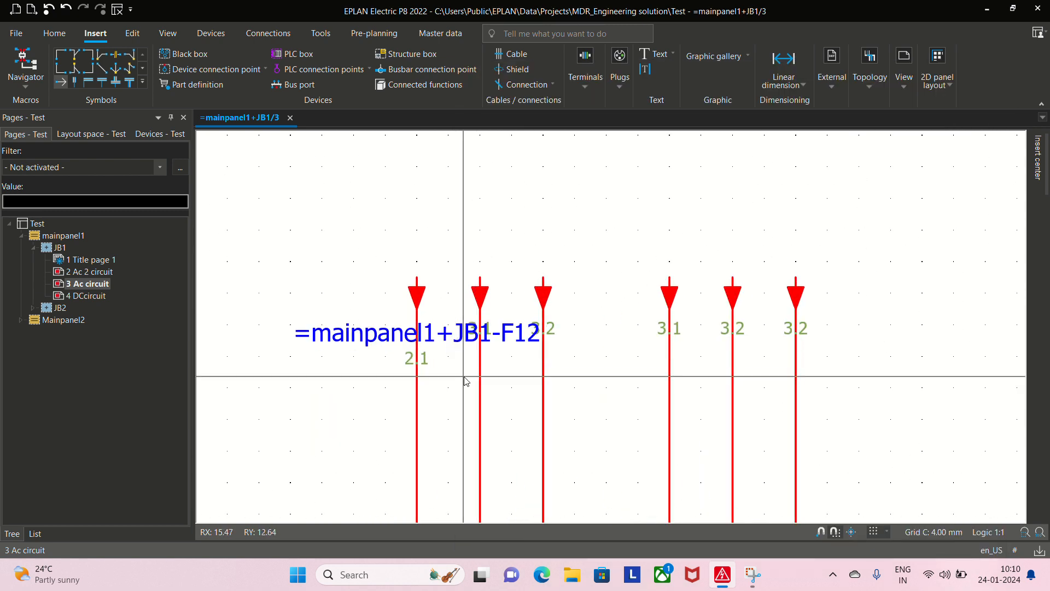
# Copy the full DT of interruption point F14 on page 2, leaving its properties as they are
pyautogui.click(90, 272)
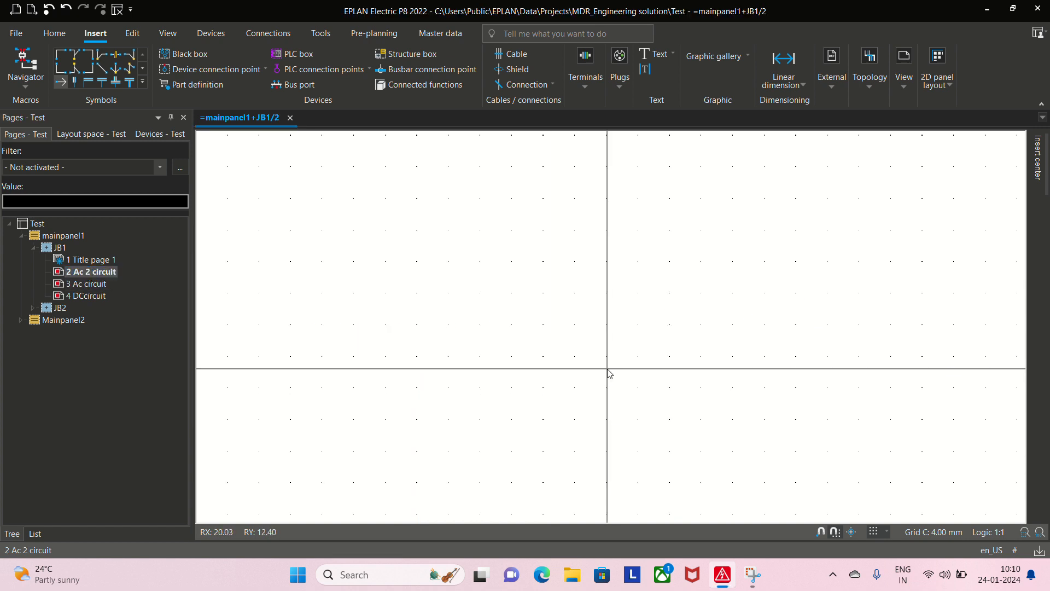
pyautogui.scroll(-10, 608, 372)
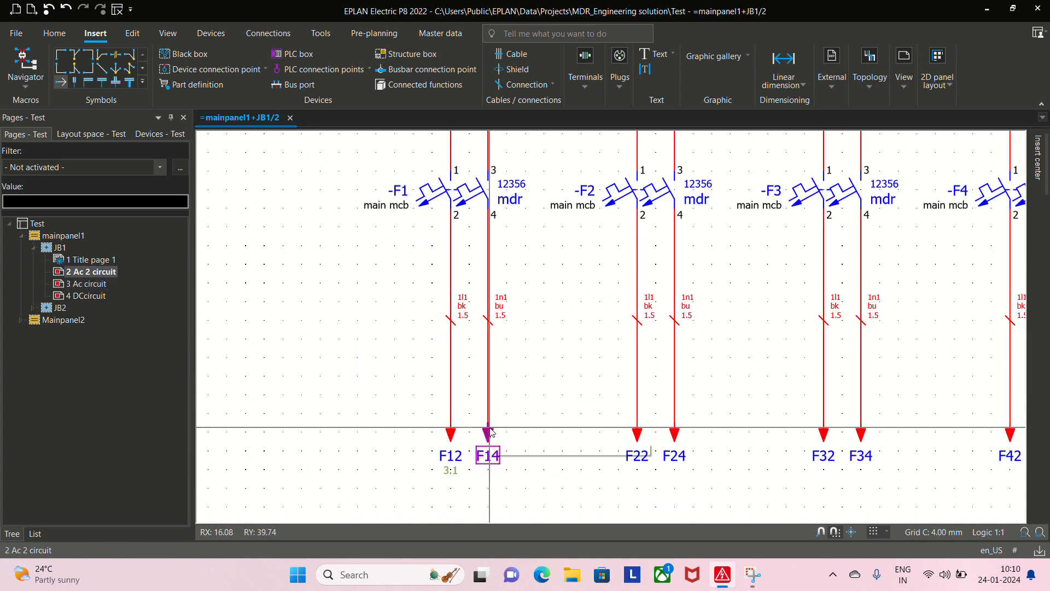
pyautogui.doubleClick(489, 433)
pyautogui.tripleClick(810, 149)
pyautogui.hotkey('ctrl', 'c')
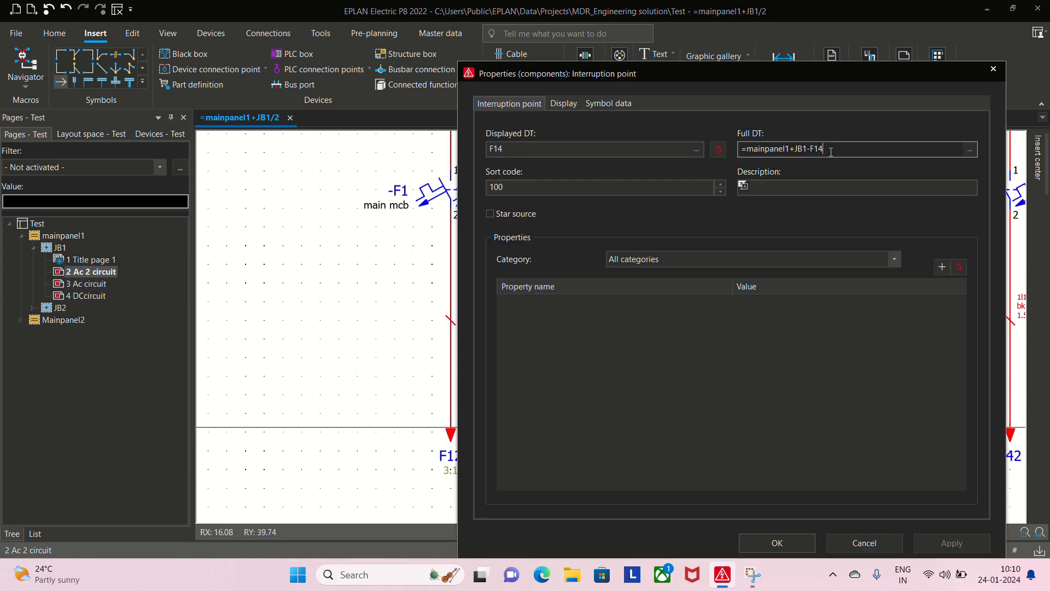
pyautogui.click(799, 548)
pyautogui.keyDown('ctrl'); pyautogui.scroll(-3, 499, 361); pyautogui.keyUp('ctrl')
pyautogui.scroll(-5, 218, 308)
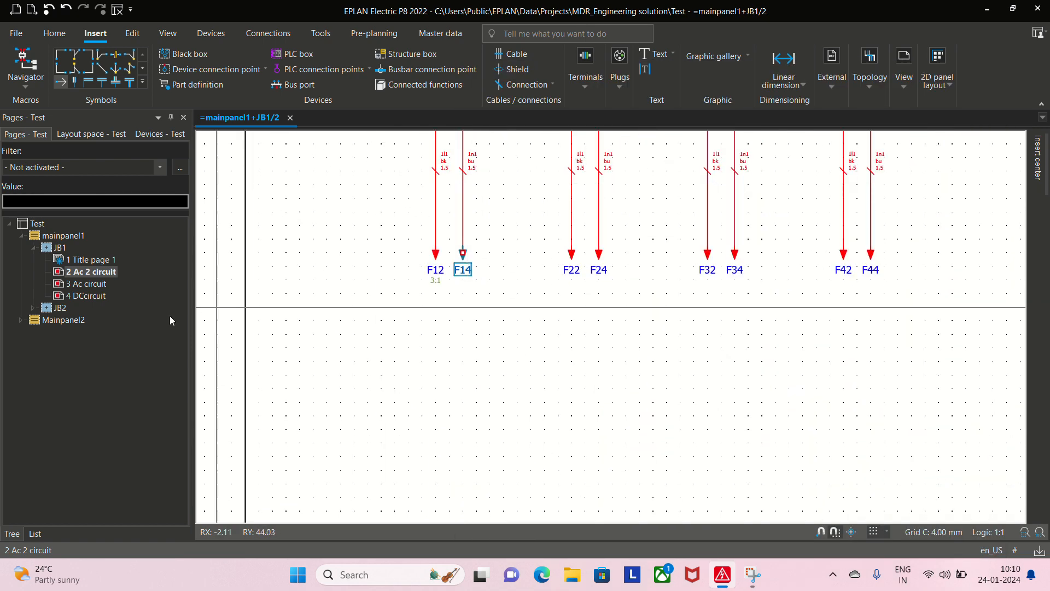
# Set the displayed DT of the interruption point above terminal 2 on page 3 to =mainpanel1+JB1-F14
pyautogui.click(105, 284)
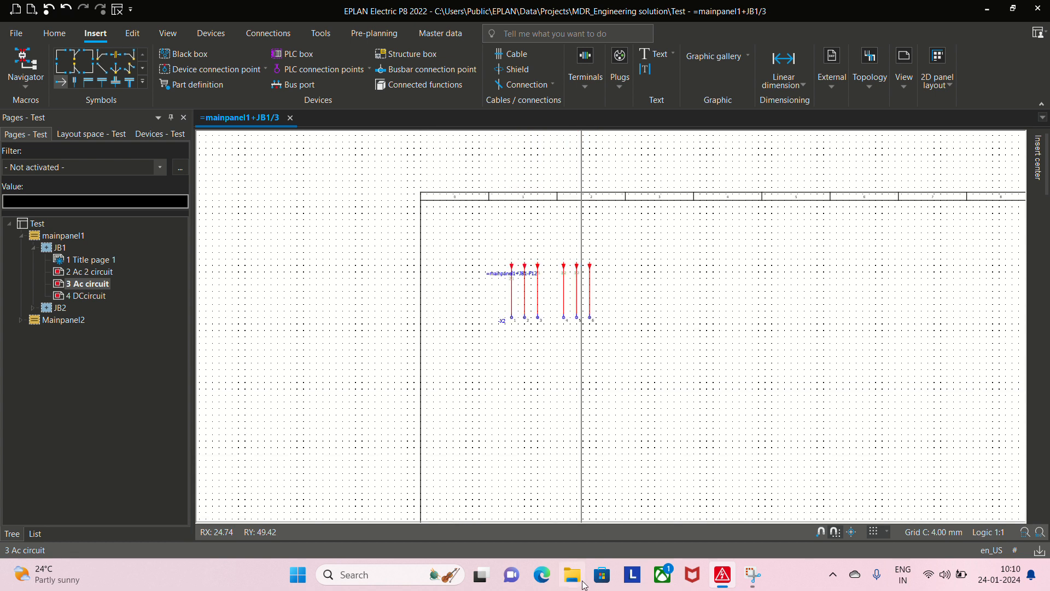
pyautogui.keyDown('ctrl'); pyautogui.scroll(2, 522, 276); pyautogui.keyUp('ctrl')
pyautogui.doubleClick(526, 271)
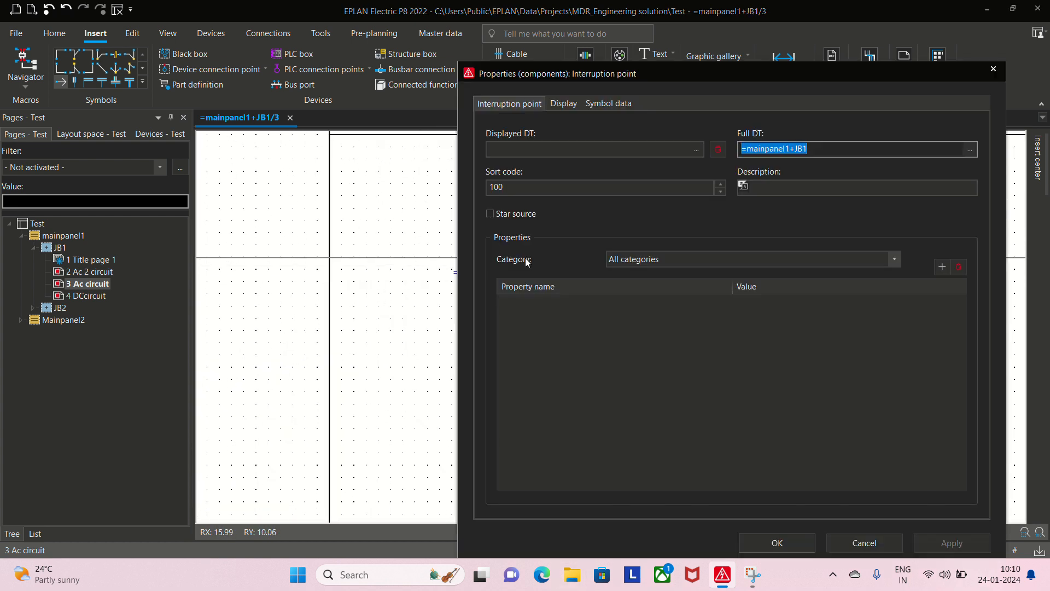
pyautogui.click(522, 151)
pyautogui.hotkey('ctrl', 'v')
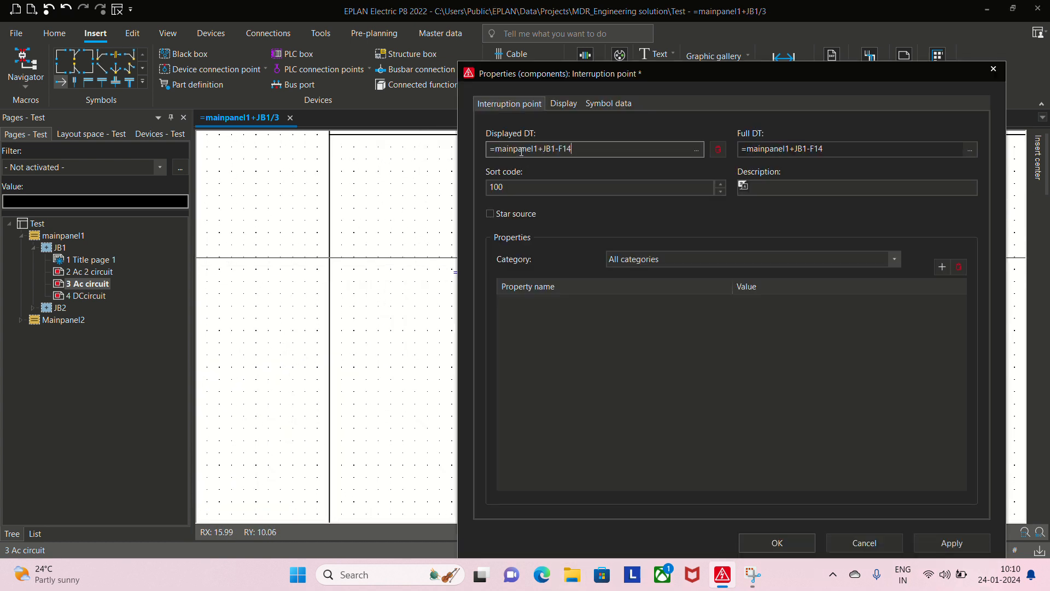
pyautogui.press('Return')
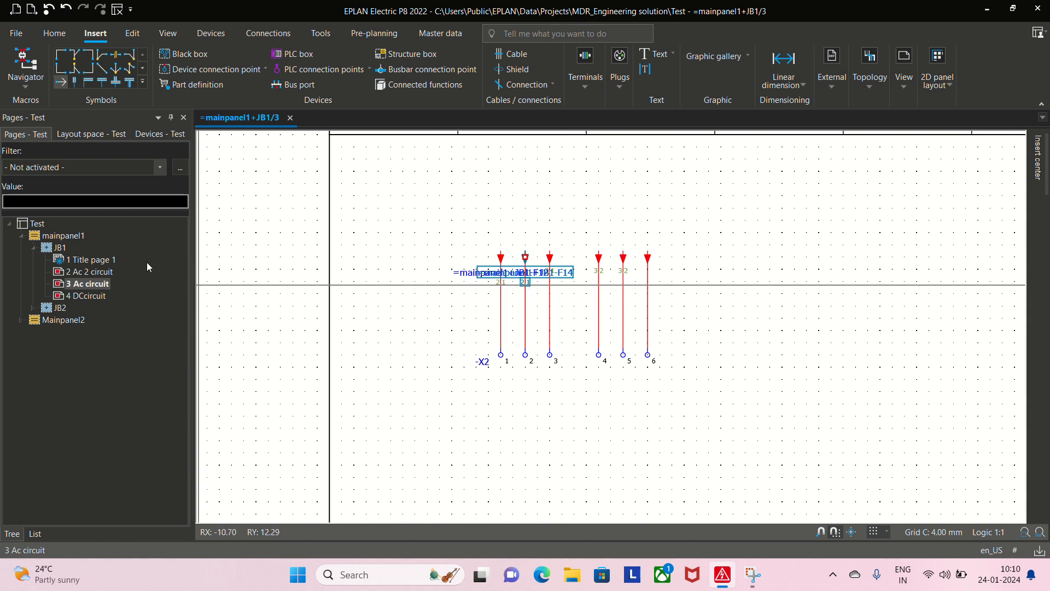
# Copy the full DT of interruption point F22 on page 2, leaving its properties as they are
pyautogui.doubleClick(102, 272)
pyautogui.moveTo(607, 408); pyautogui.dragTo(511, 225, button='middle')
pyautogui.keyDown('ctrl'); pyautogui.scroll(-1, 511, 225); pyautogui.keyUp('ctrl')
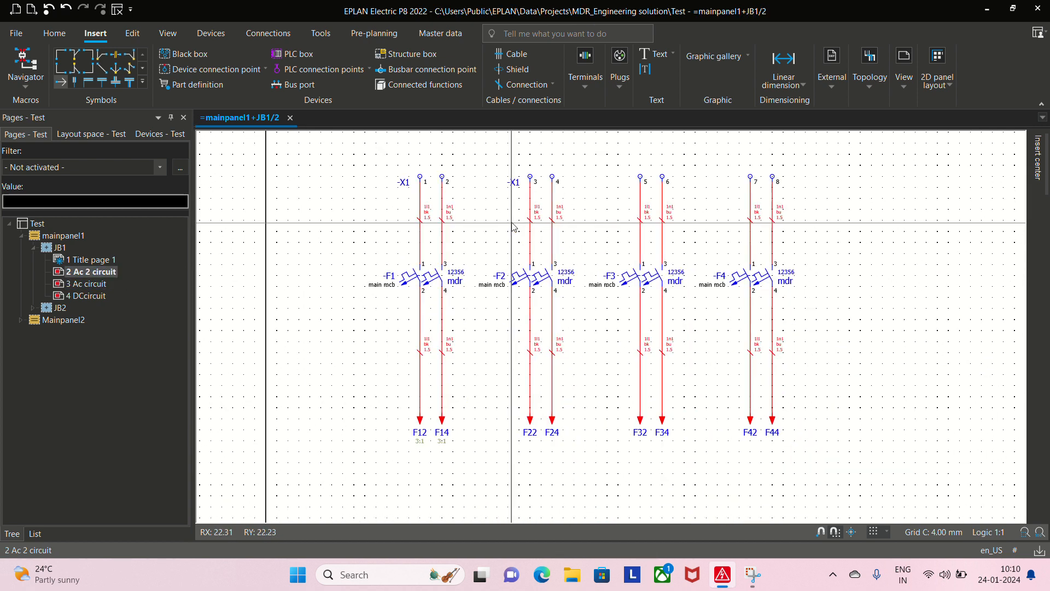
pyautogui.keyDown('ctrl'); pyautogui.scroll(4, 517, 435); pyautogui.keyUp('ctrl')
pyautogui.doubleClick(528, 428)
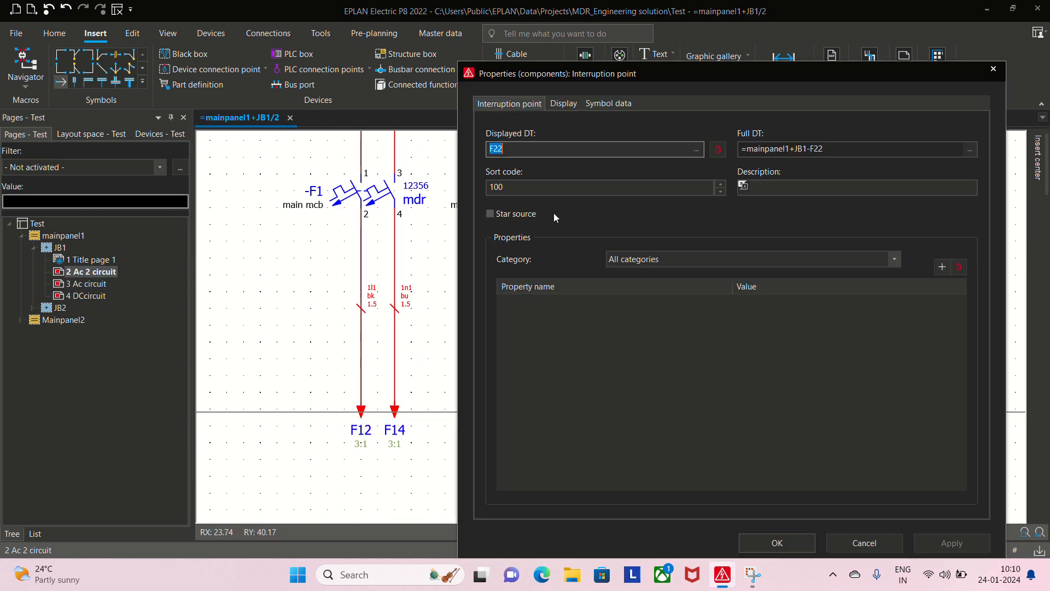
pyautogui.press('Tab')
pyautogui.hotkey('ctrl', 'c')
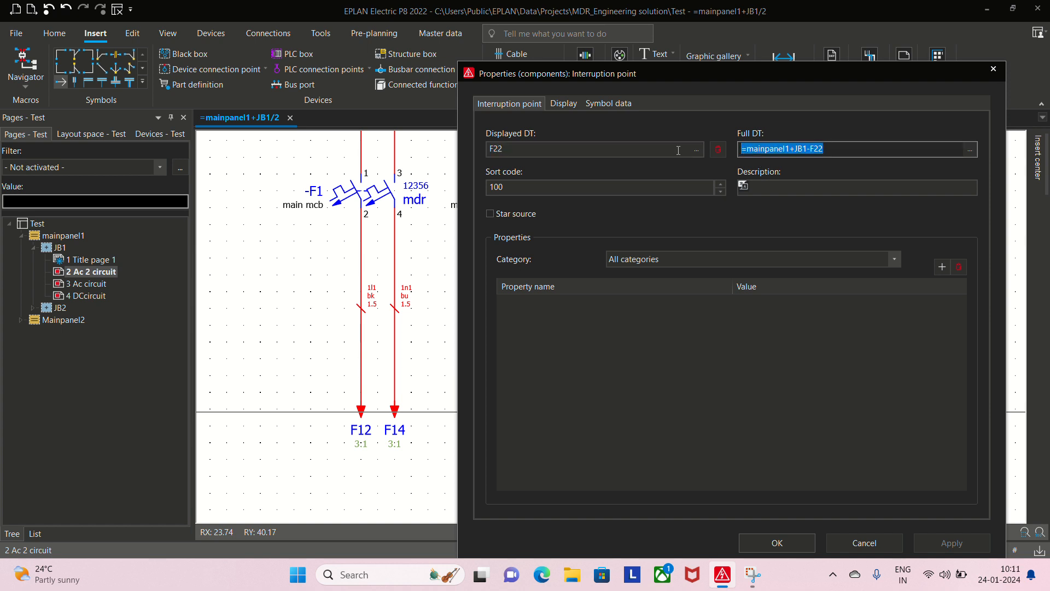
pyautogui.hotkey('alt', 'Tab')
pyautogui.hotkey('alt', 'Tab')
pyautogui.click(775, 543)
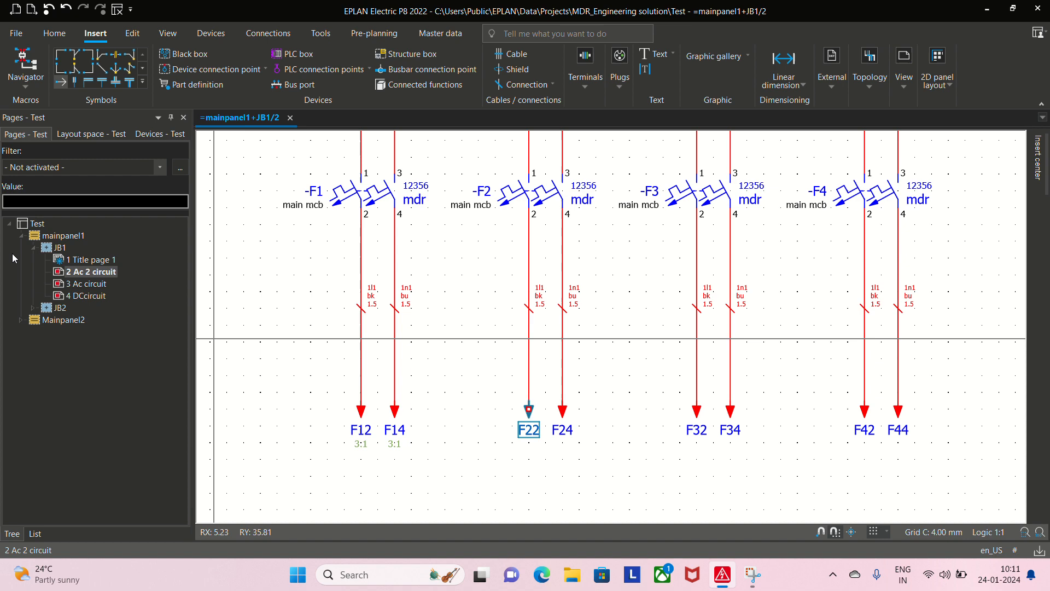
# Set the displayed DT of the interruption point above terminal 3 on page 3 to =mainpanel1+JB1-F22
pyautogui.click(76, 281)
pyautogui.scroll(5, 492, 273)
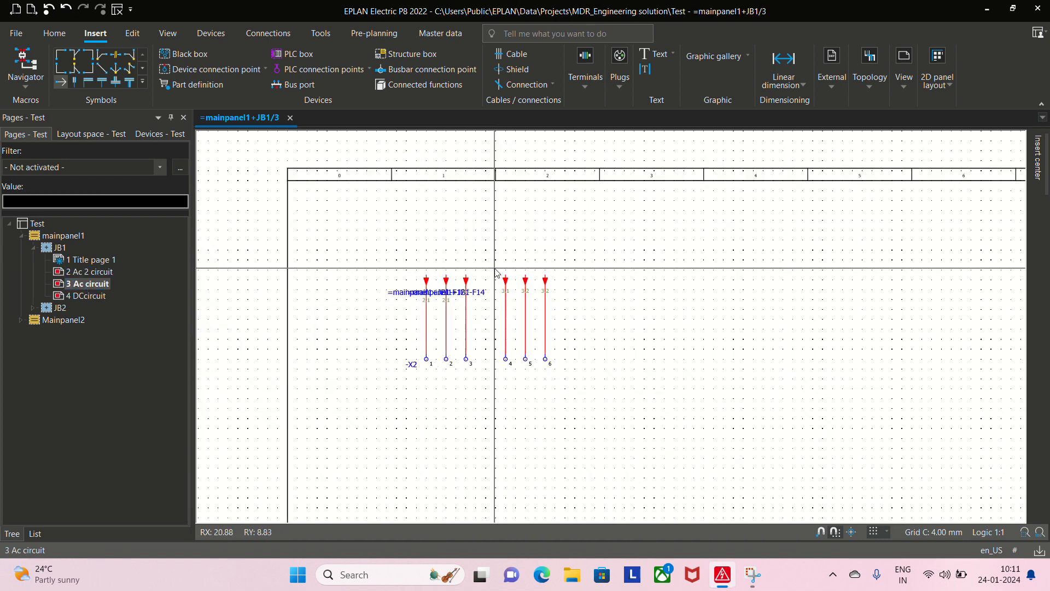
pyautogui.scroll(2, 477, 284)
pyautogui.doubleClick(461, 277)
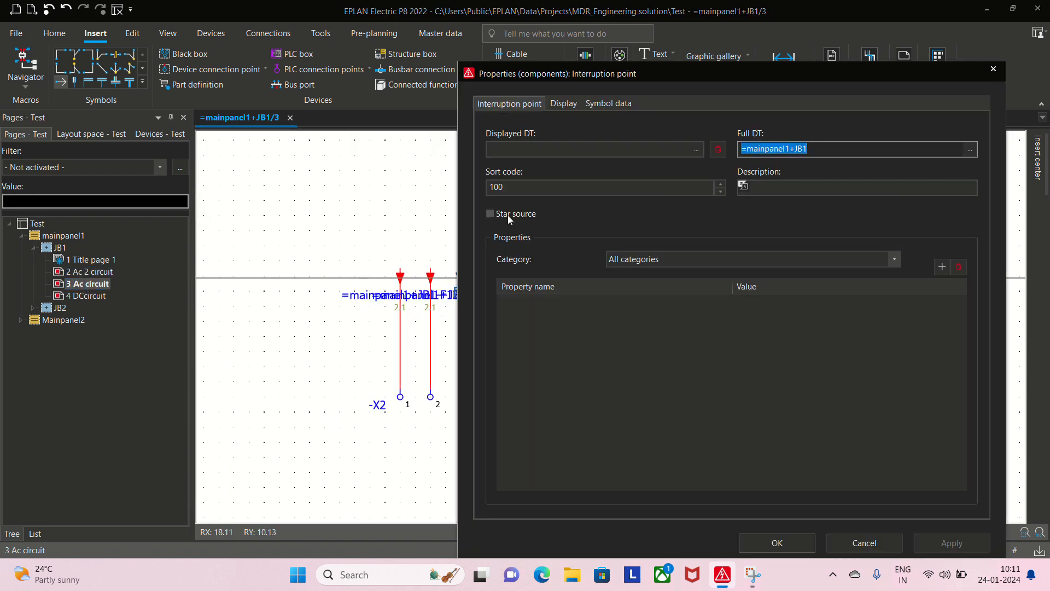
pyautogui.click(511, 150)
pyautogui.hotkey('ctrl', 'v')
pyautogui.click(779, 542)
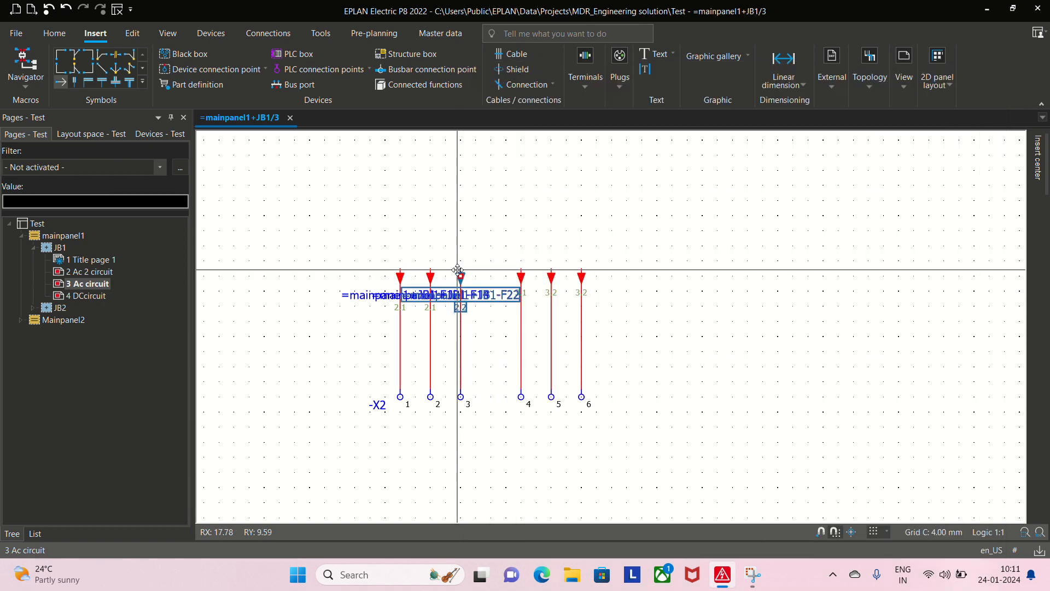
pyautogui.click(758, 235)
# Compare the MCB interruption points on page 2 with the ones assigned above the -X2 terminals on page 3
pyautogui.click(92, 271)
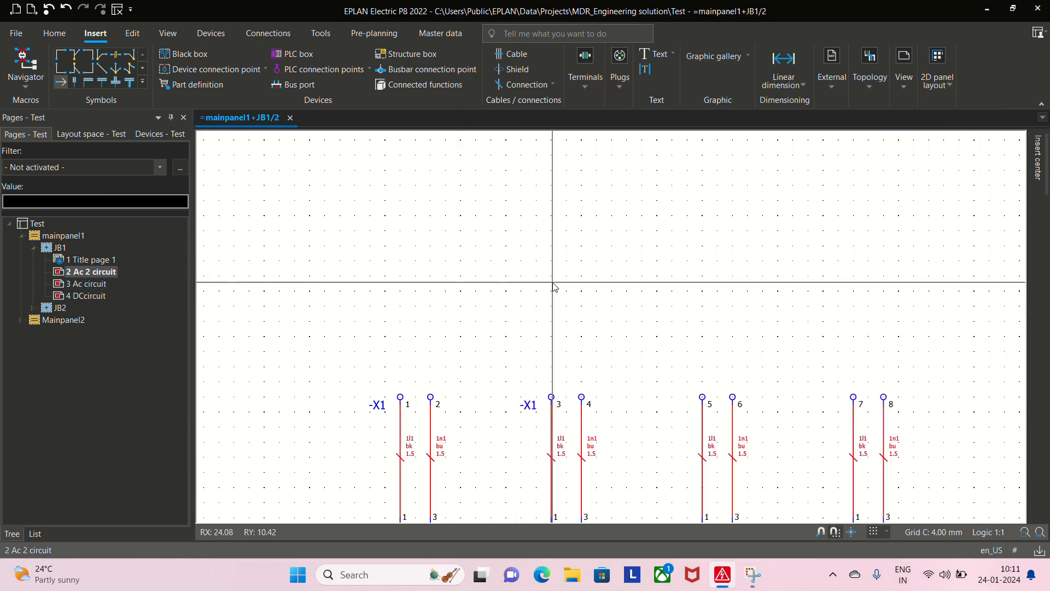
pyautogui.scroll(3, 673, 312)
pyautogui.moveTo(651, 459); pyautogui.dragTo(684, 390, button='middle')
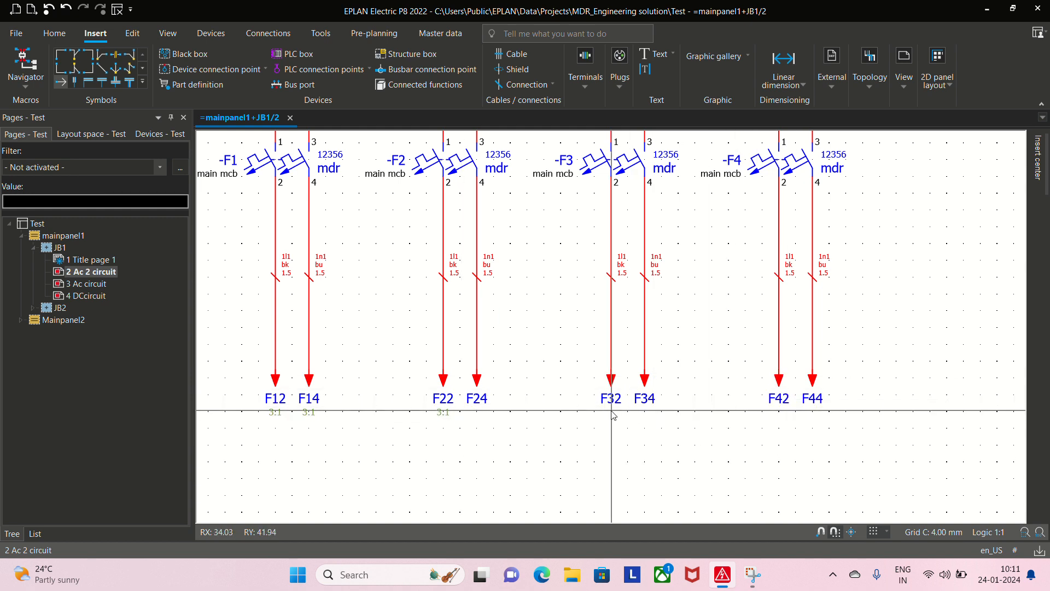
pyautogui.click(84, 283)
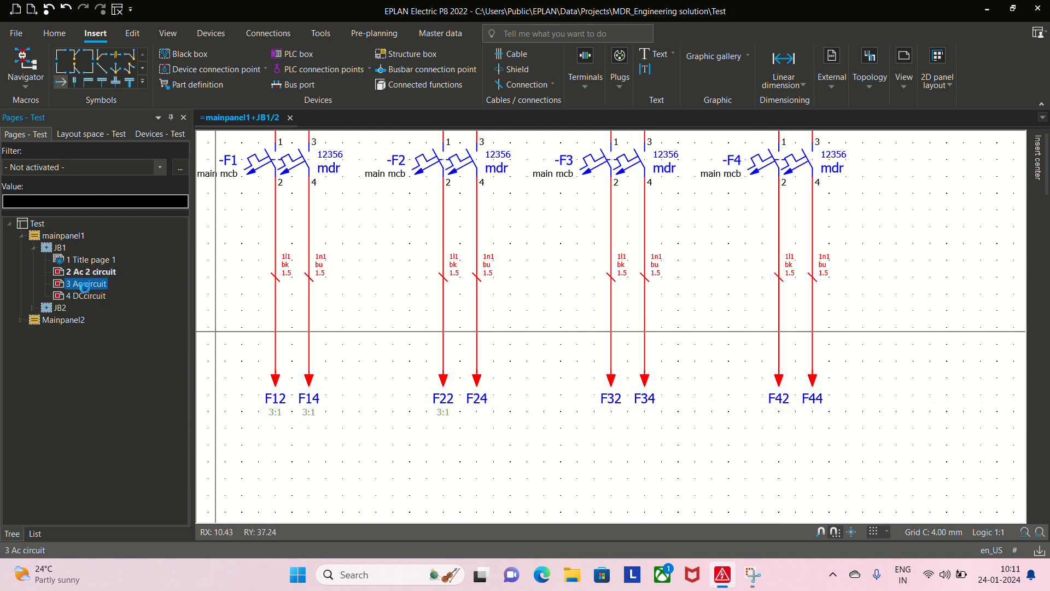
pyautogui.scroll(-2, 506, 336)
pyautogui.moveTo(499, 353); pyautogui.dragTo(530, 423, button='middle')
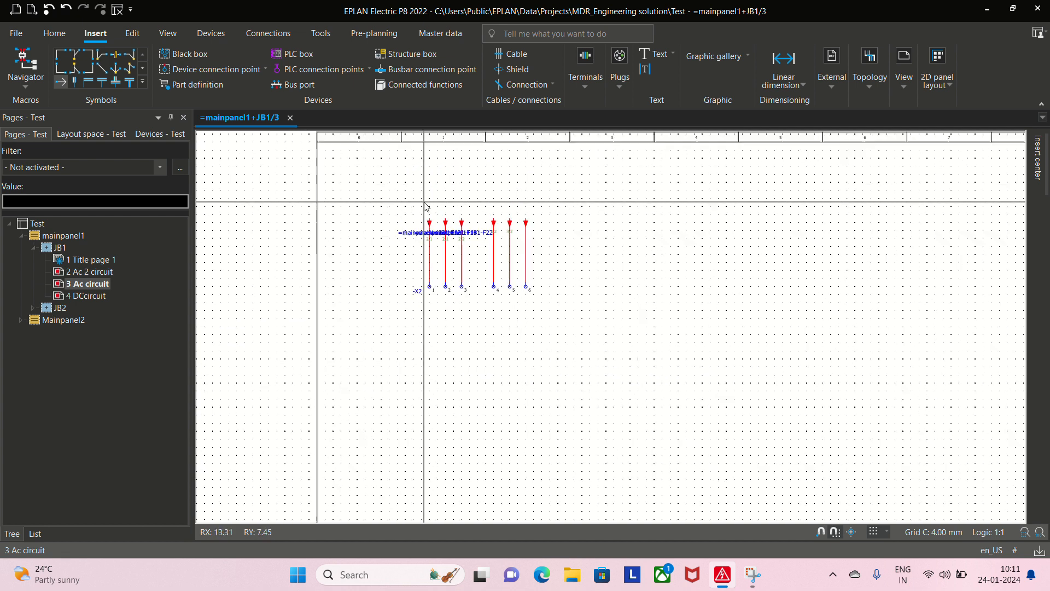
pyautogui.scroll(4, 476, 218)
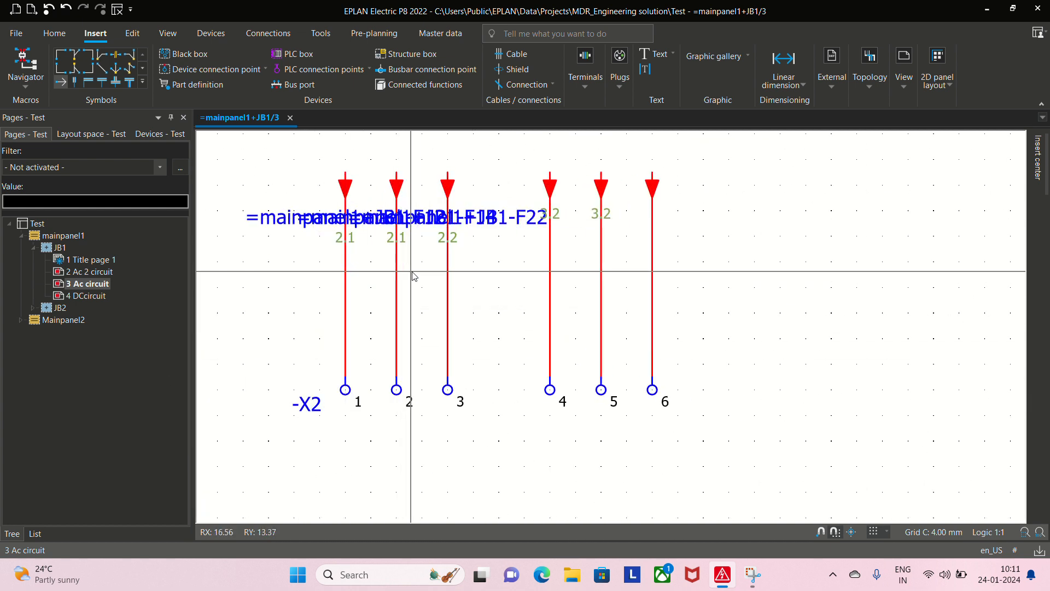
# Copy the full DT of interruption point F22 on page 2, leaving its properties as they are
pyautogui.doubleClick(84, 271)
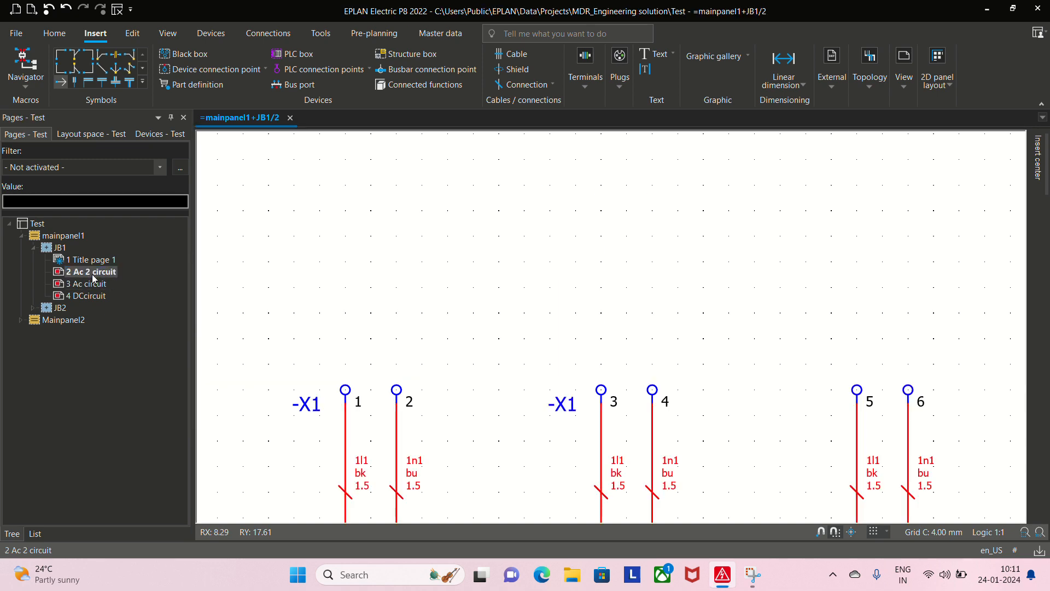
pyautogui.scroll(-2, 570, 337)
pyautogui.moveTo(567, 333); pyautogui.dragTo(573, 137, button='middle')
pyautogui.moveTo(640, 461); pyautogui.dragTo(584, 267, button='middle')
pyautogui.scroll(1, 567, 312)
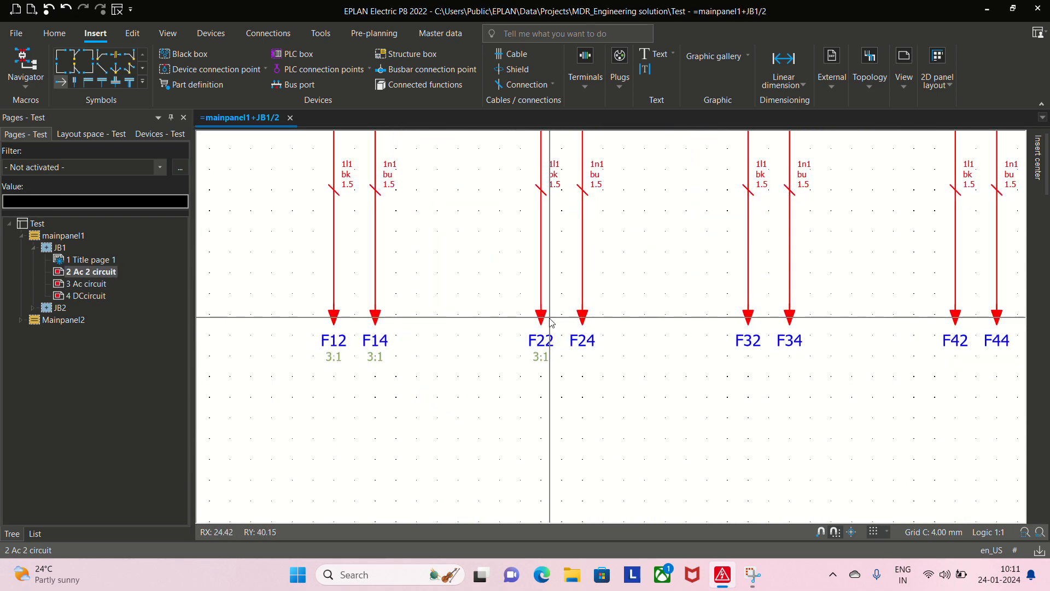
pyautogui.doubleClick(541, 337)
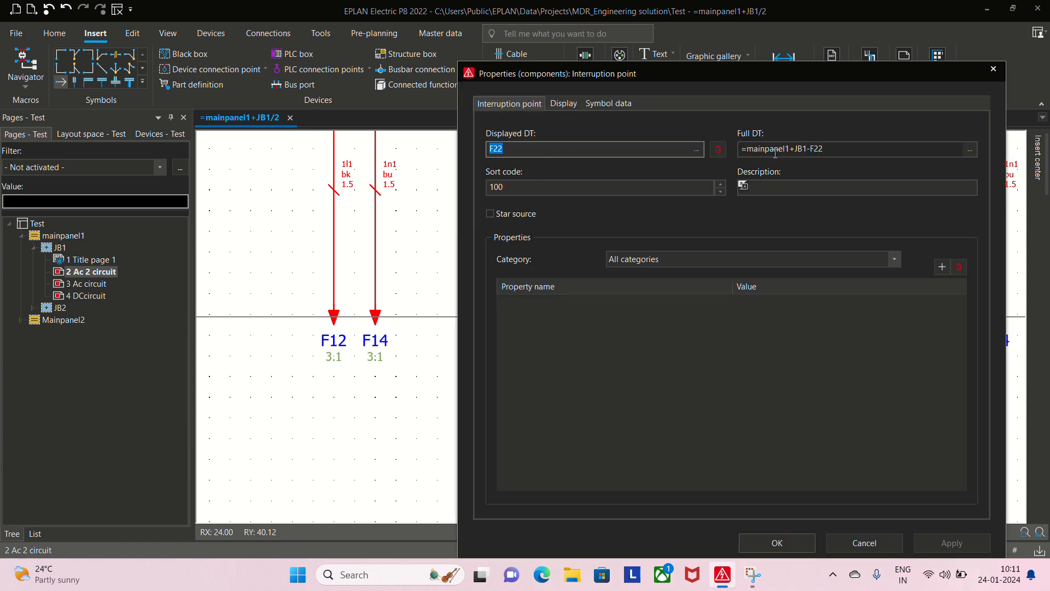
pyautogui.click(852, 144)
pyautogui.hotkey('ctrl', 'c')
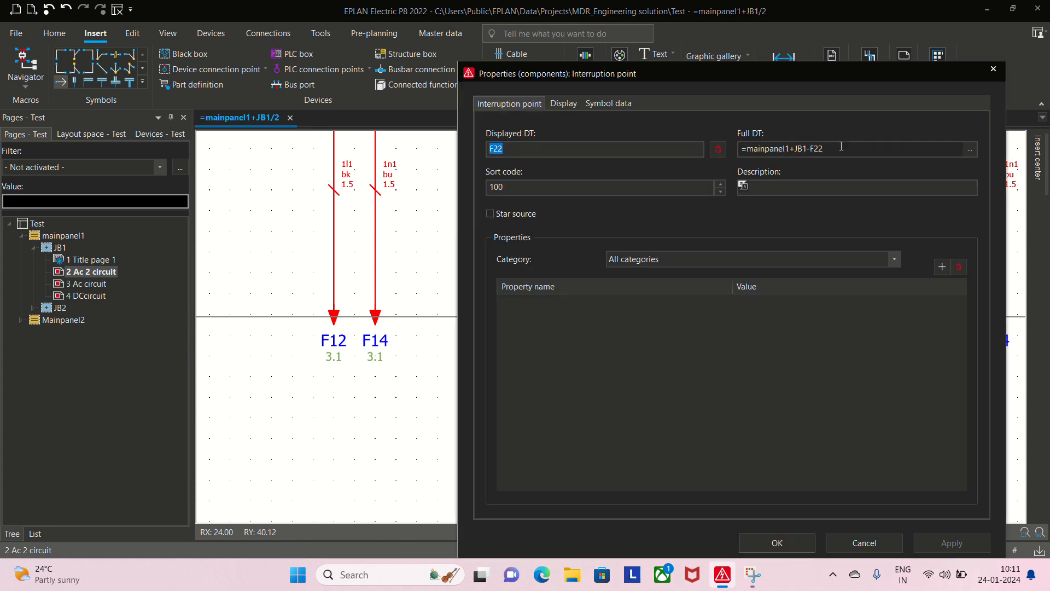
pyautogui.click(795, 542)
# Set the displayed DT of the interruption point above terminal 2 on page 3 to =mainpanel1+JB1-F22
pyautogui.click(81, 285)
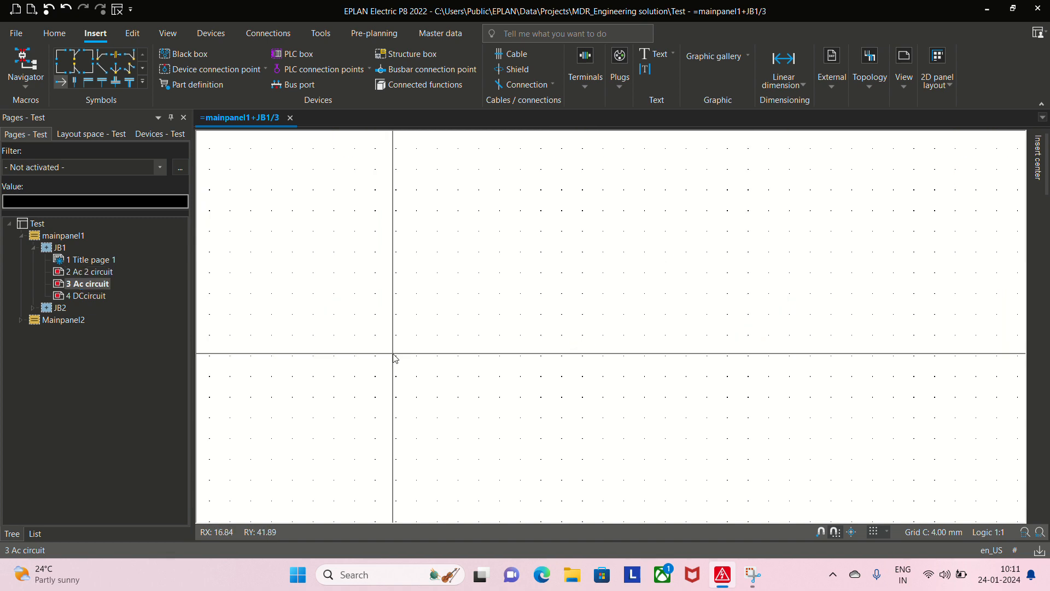
pyautogui.scroll(4, 543, 272)
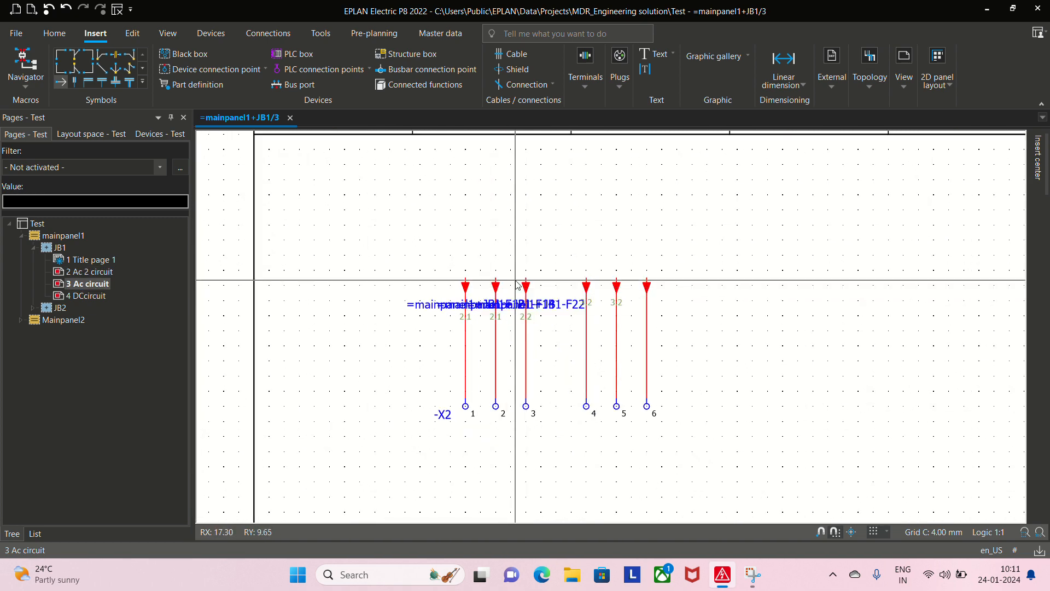
pyautogui.doubleClick(499, 283)
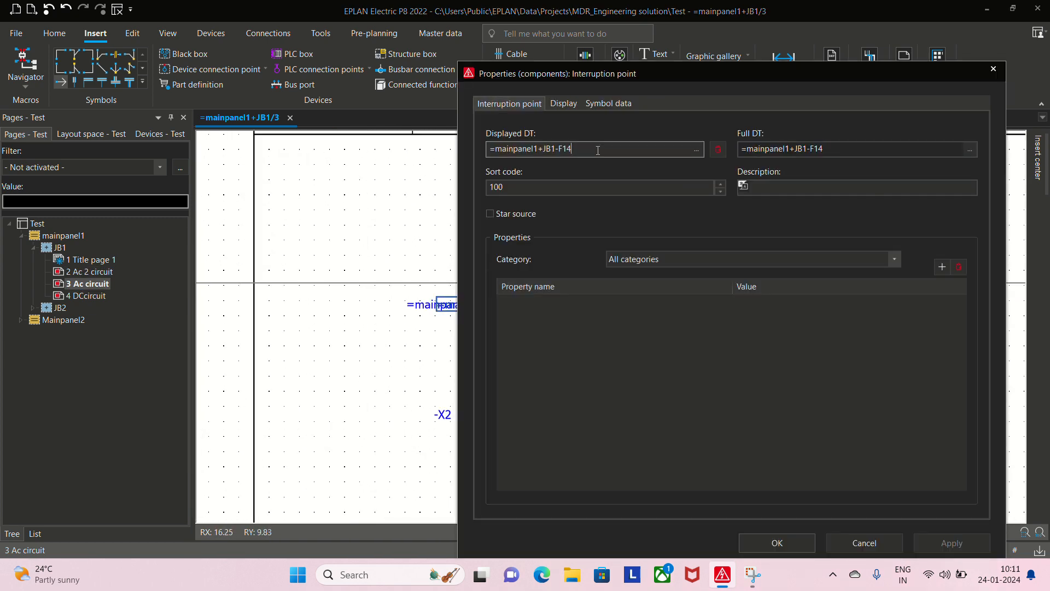
pyautogui.hotkey('ctrl', 'v')
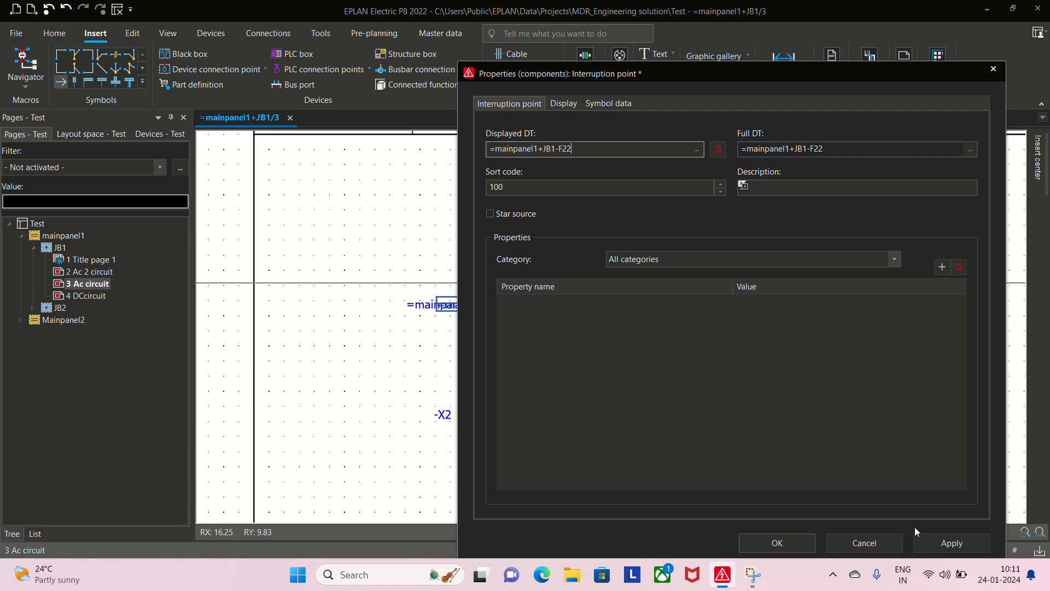
pyautogui.click(792, 547)
# Copy the full DT of interruption point F32 on page 2, leaving its properties as they are
pyautogui.click(76, 272)
pyautogui.scroll(3, 409, 402)
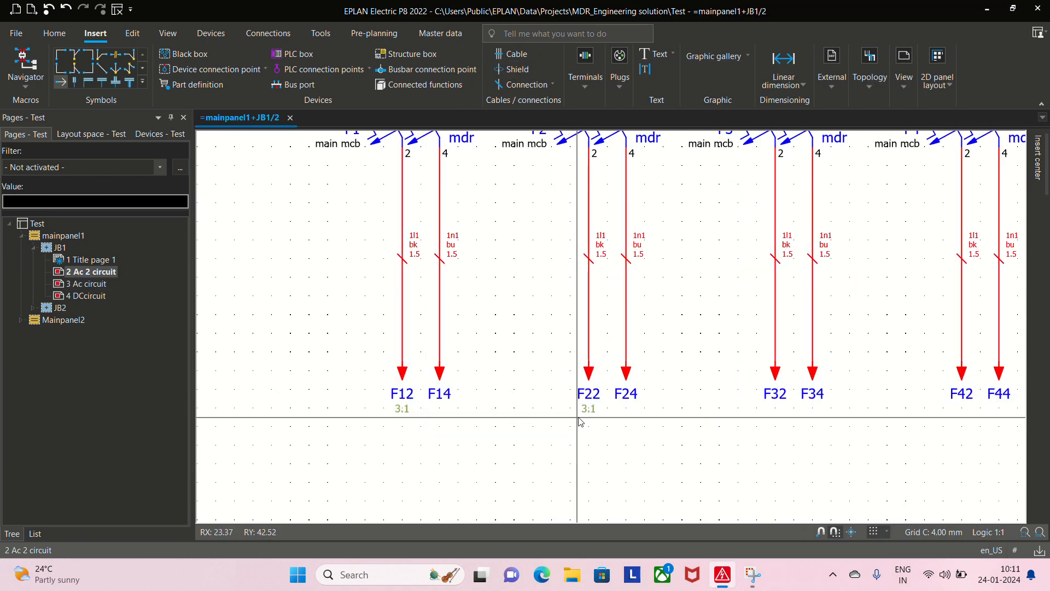
pyautogui.moveTo(635, 385); pyautogui.dragTo(482, 365, button='middle')
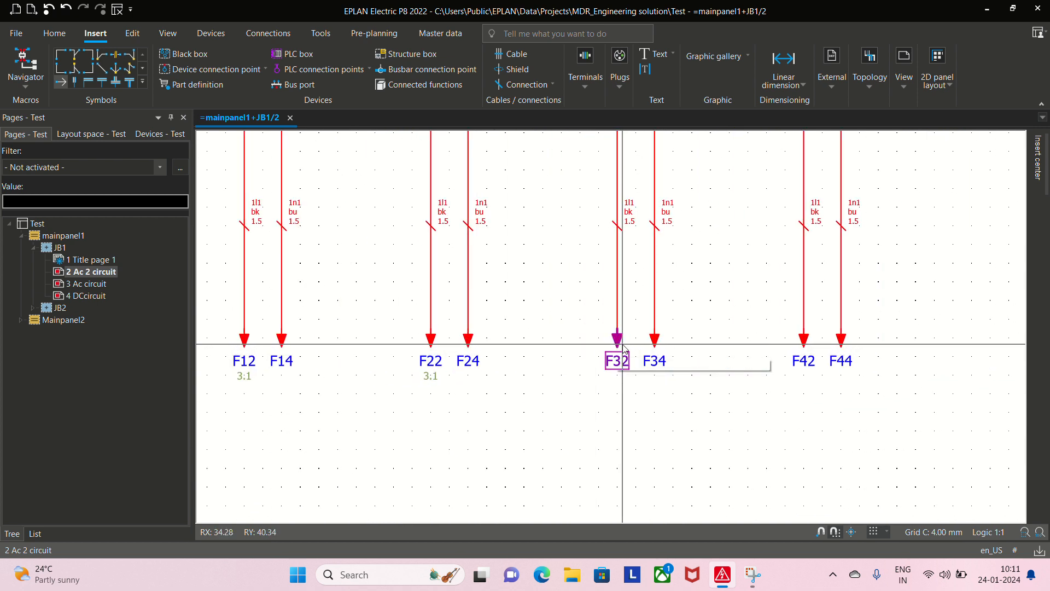
pyautogui.doubleClick(617, 359)
pyautogui.click(829, 152)
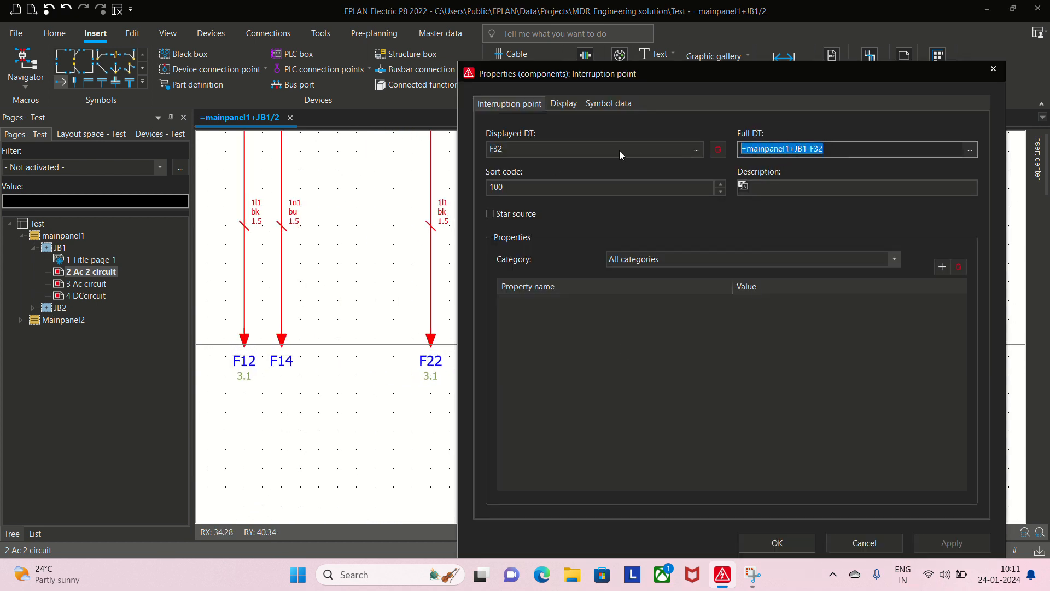
pyautogui.click(773, 543)
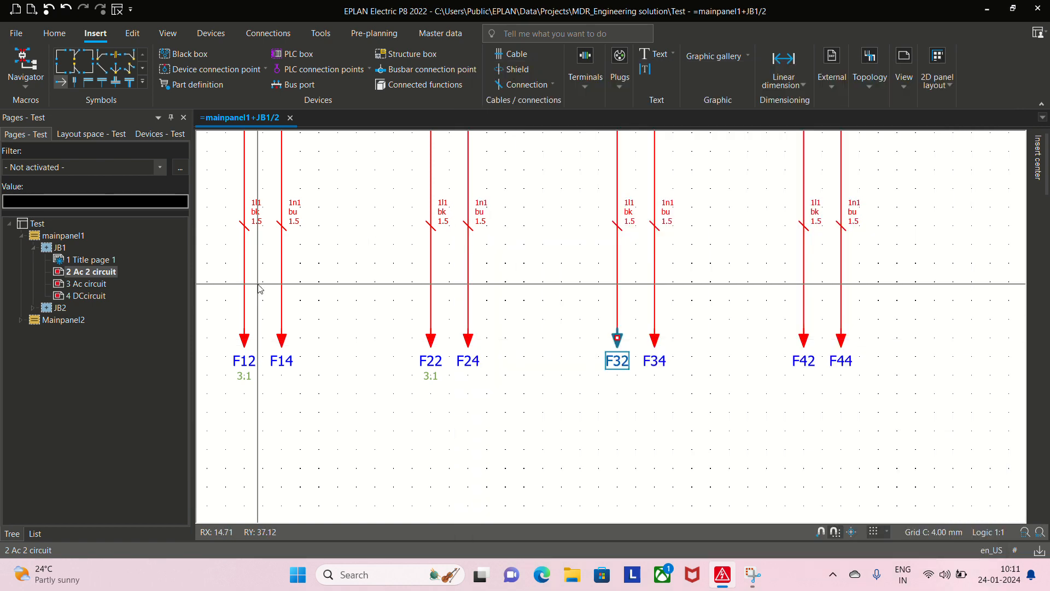
# Set the displayed DT of the interruption point above terminal 3 on page 3 to =mainpanel1+JB1-F32
pyautogui.click(87, 284)
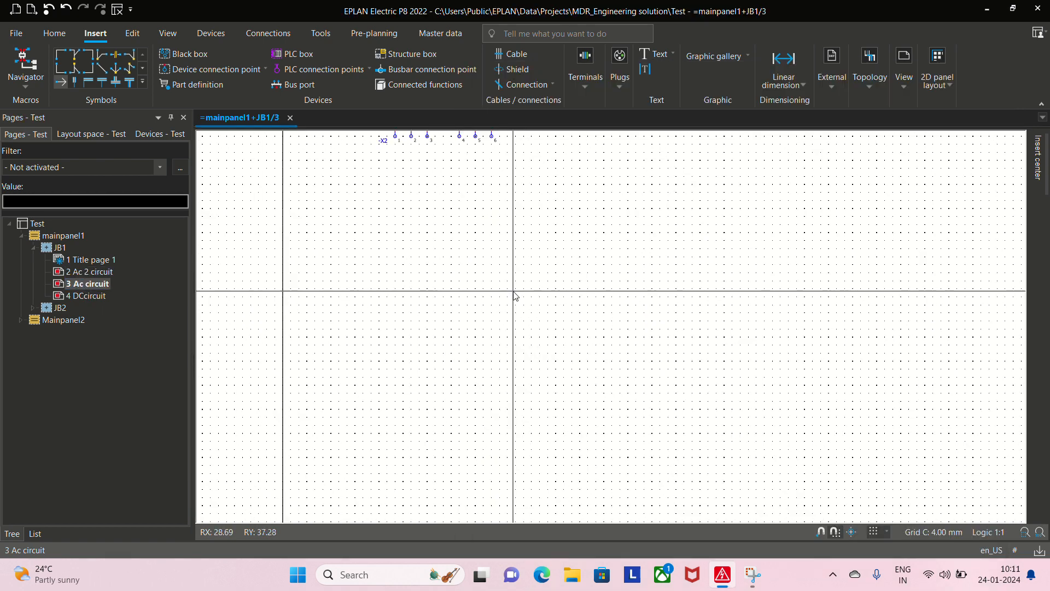
pyautogui.scroll(2, 440, 215)
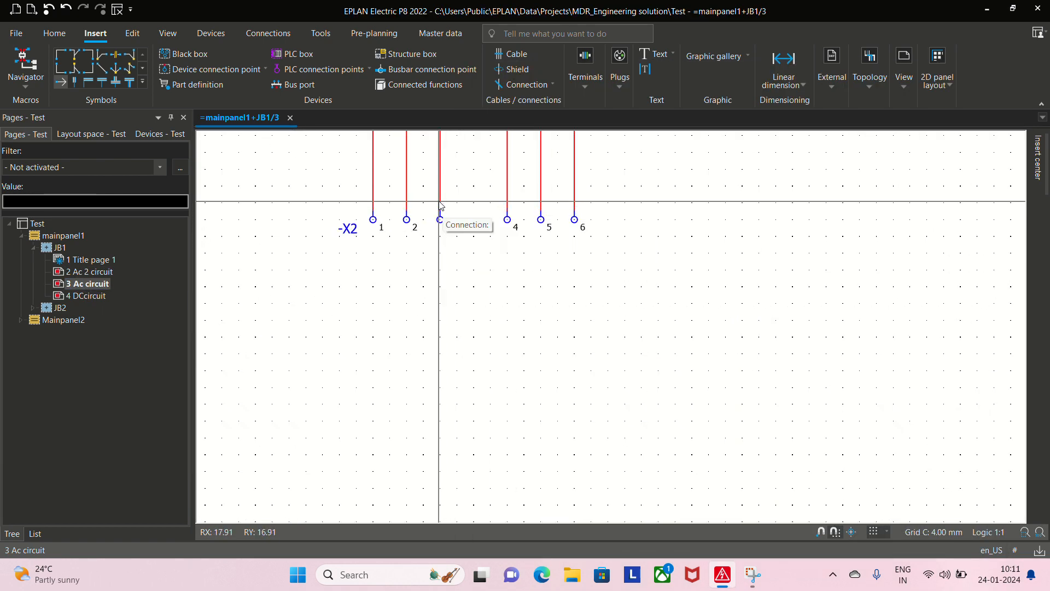
pyautogui.doubleClick(444, 207)
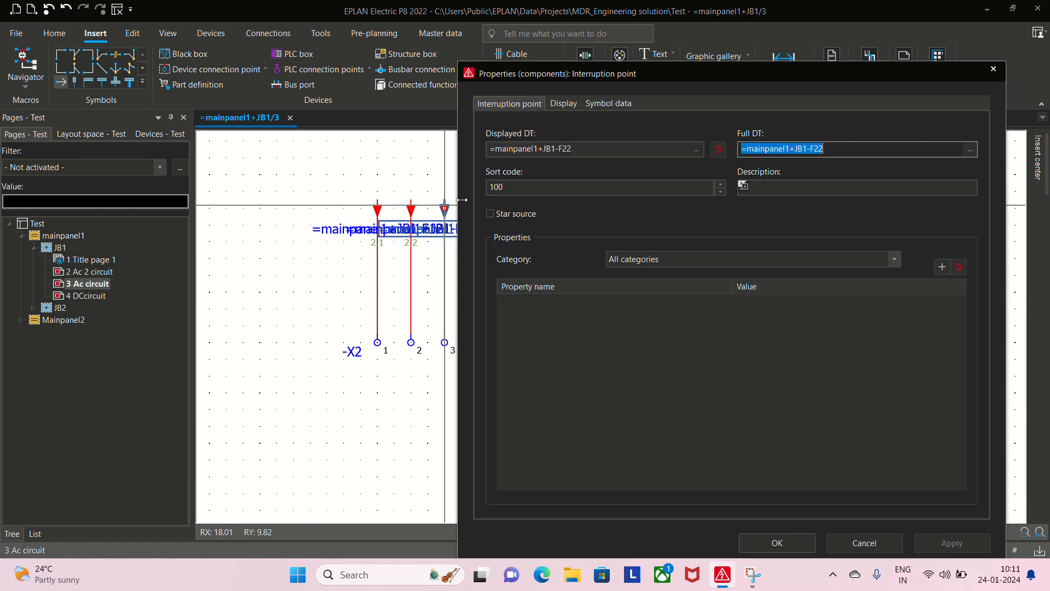
pyautogui.hotkey('shift', 'Tab')
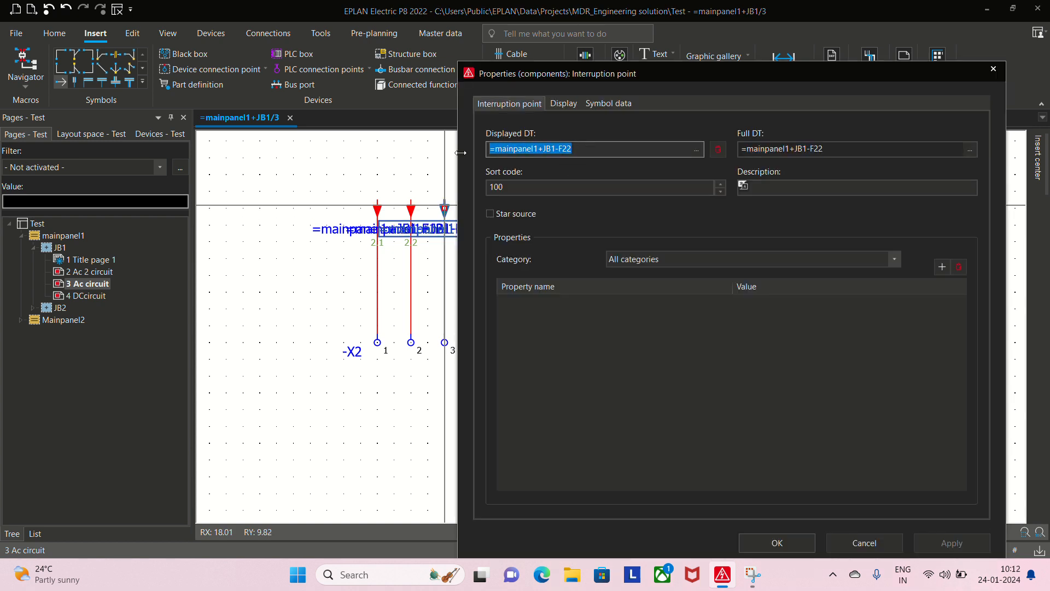
pyautogui.click(776, 543)
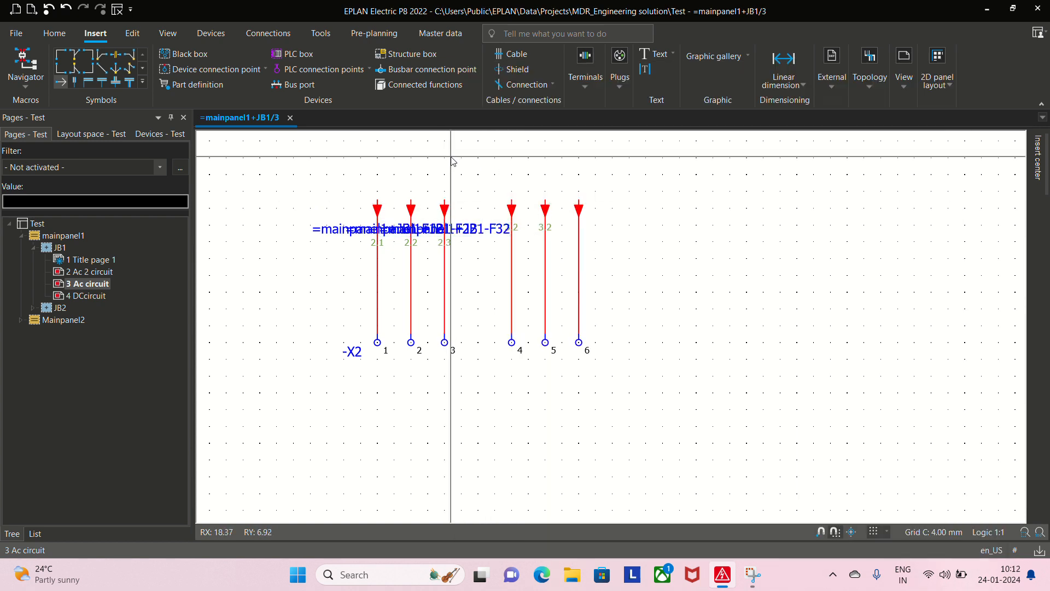
pyautogui.scroll(-3, 553, 316)
pyautogui.scroll(3, 425, 249)
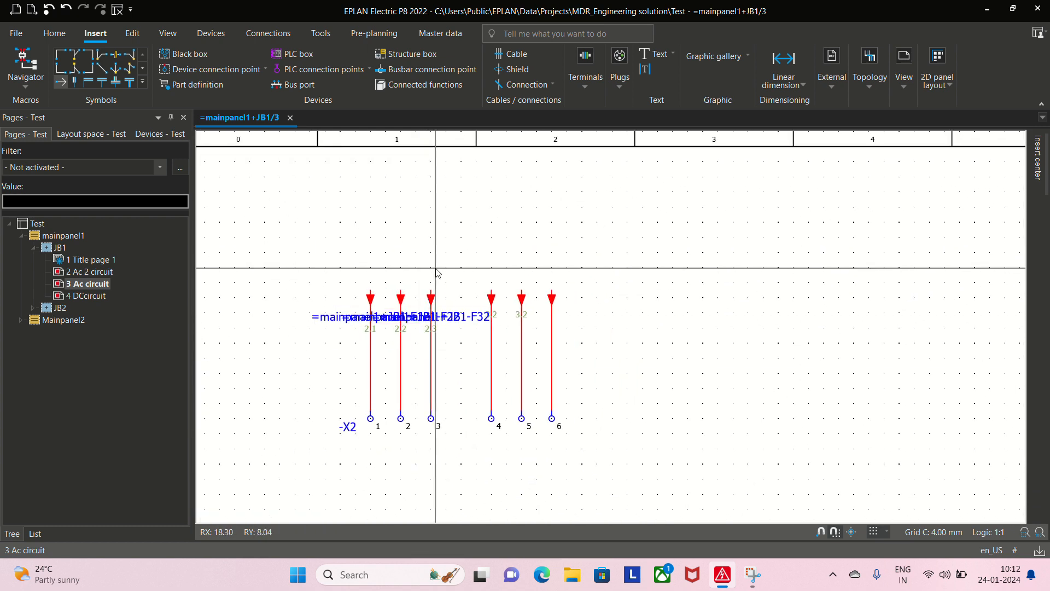
pyautogui.scroll(3, 334, 315)
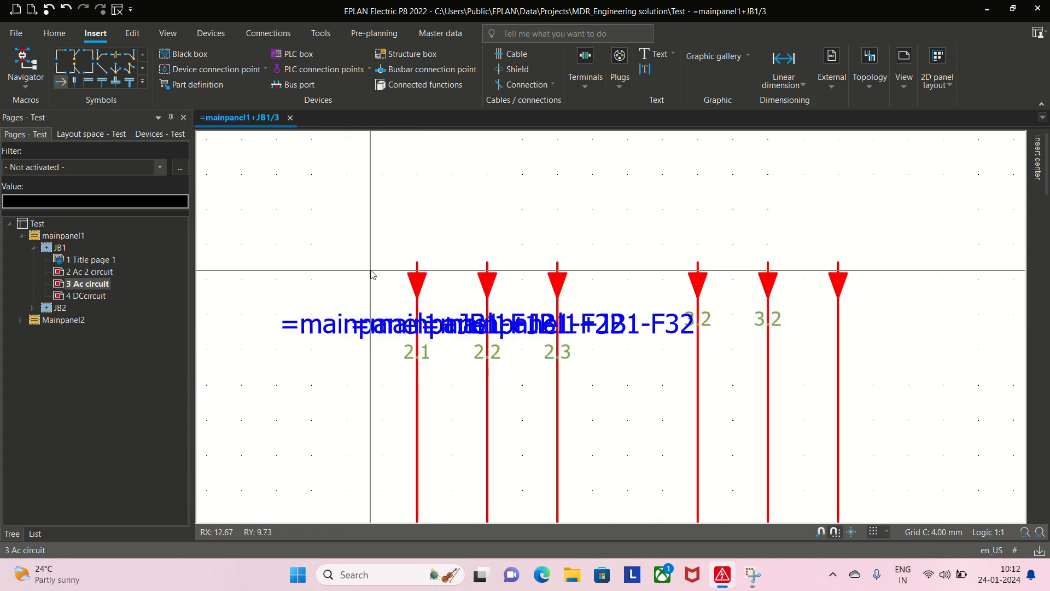
pyautogui.scroll(-2, 396, 243)
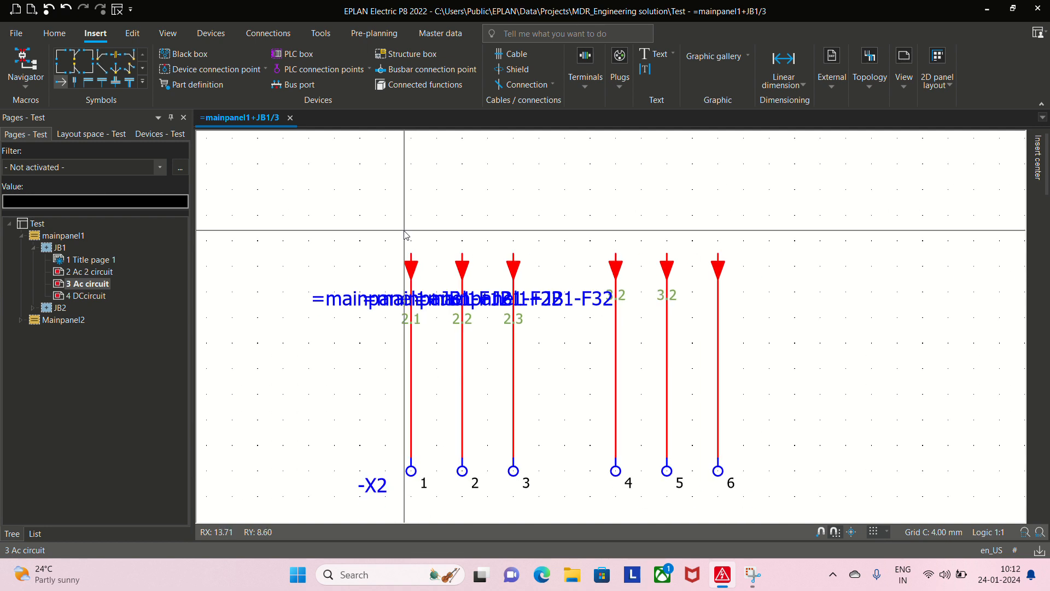
pyautogui.moveTo(381, 221); pyautogui.dragTo(438, 318)
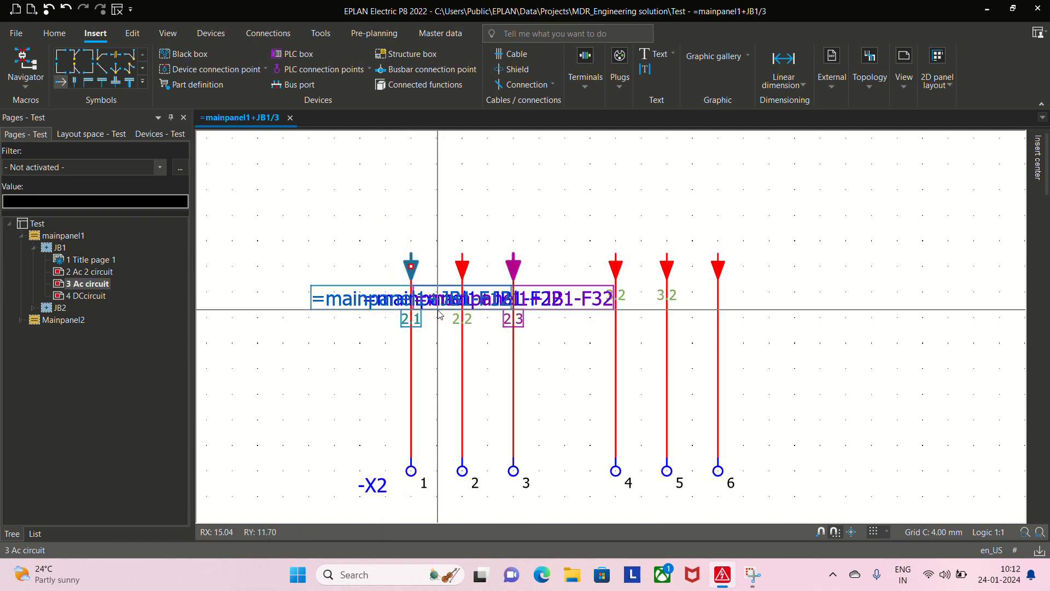
pyautogui.doubleClick(441, 308)
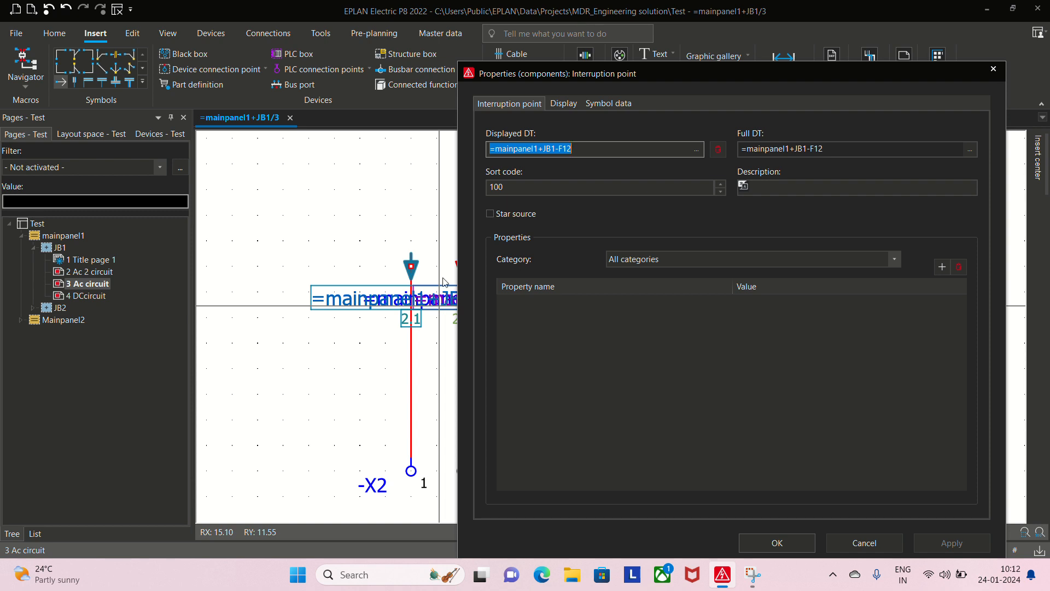
pyautogui.press('Escape')
# Rotate the displayed DT of the interruption point above terminal 1 to an angle of 90.00° and apply it
pyautogui.rightClick(411, 269)
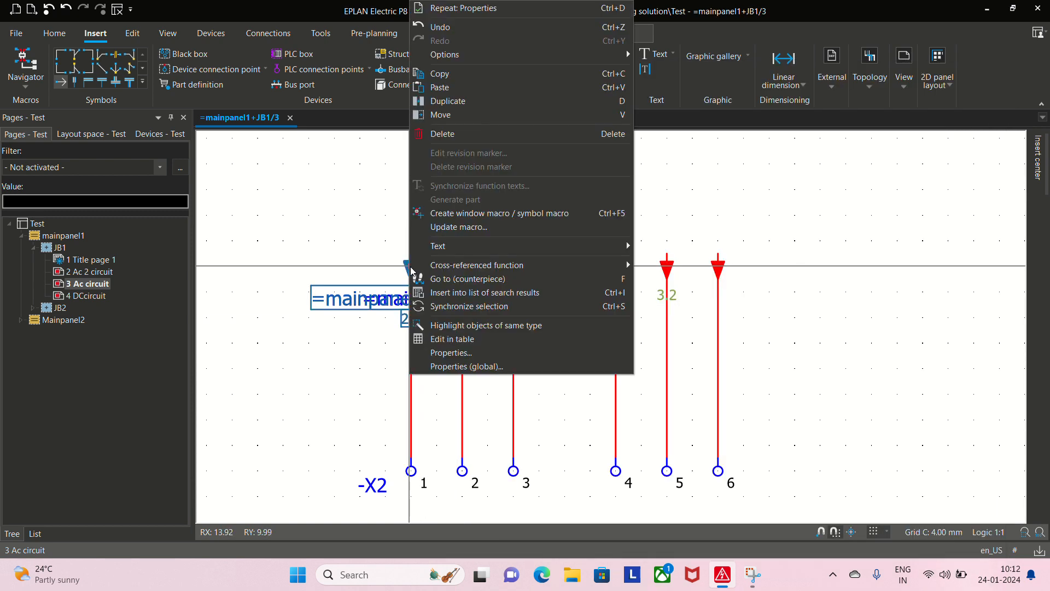
pyautogui.click(464, 365)
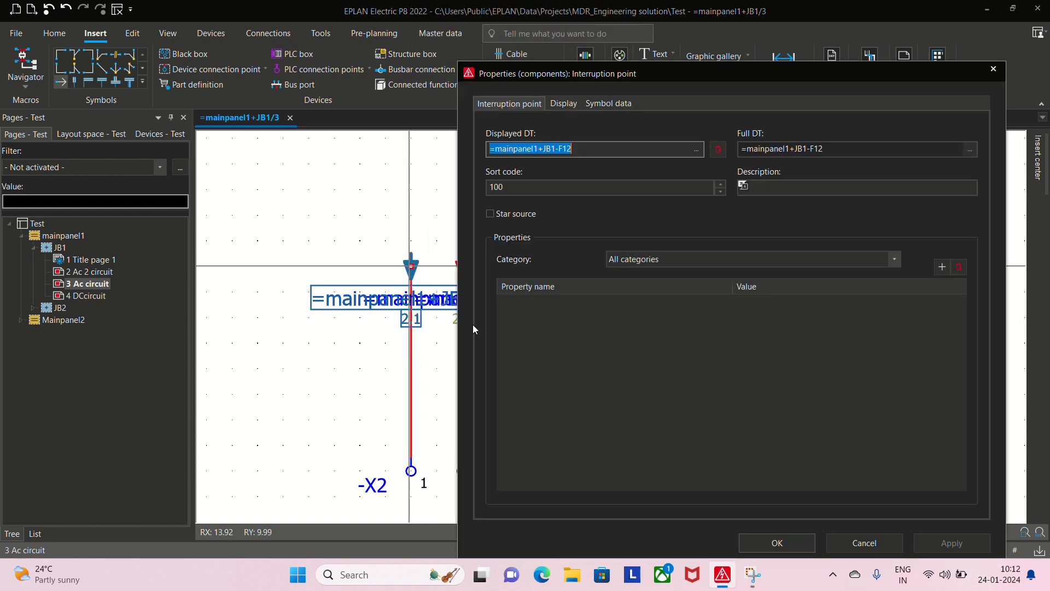
pyautogui.click(567, 108)
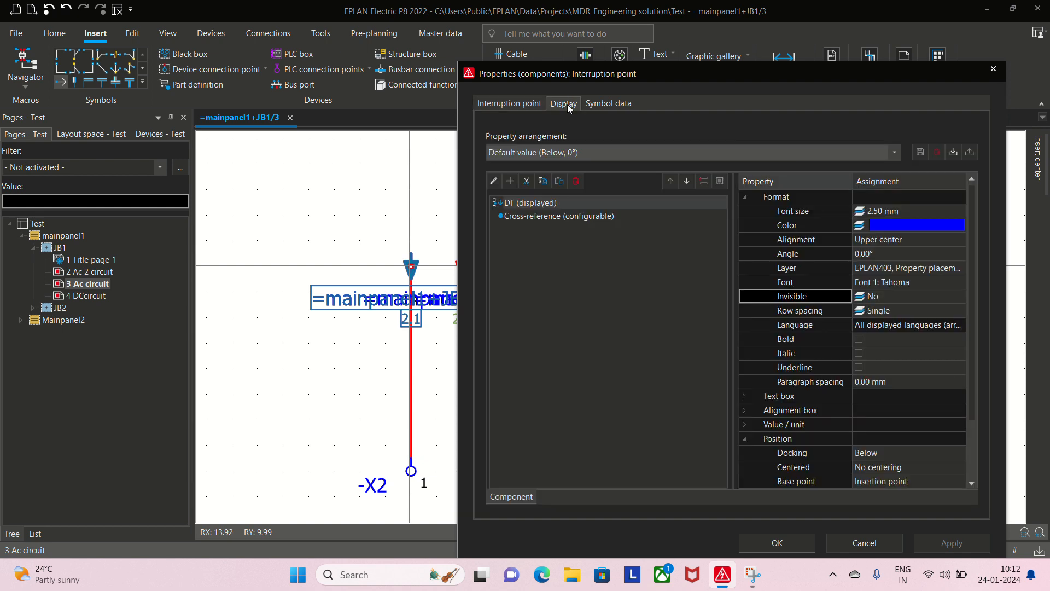
pyautogui.click(519, 204)
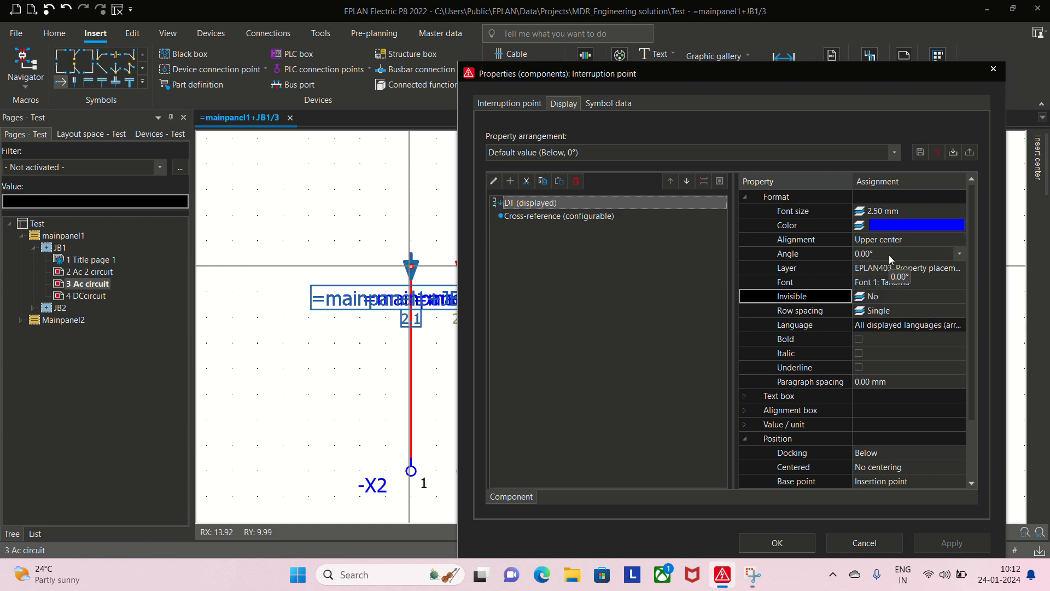
pyautogui.click(958, 254)
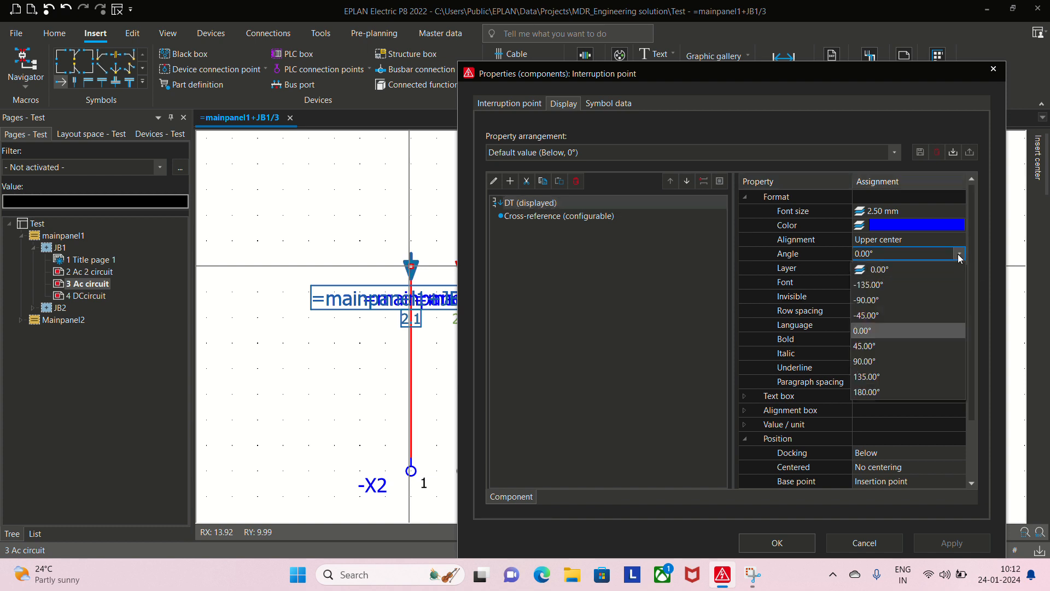
pyautogui.click(889, 365)
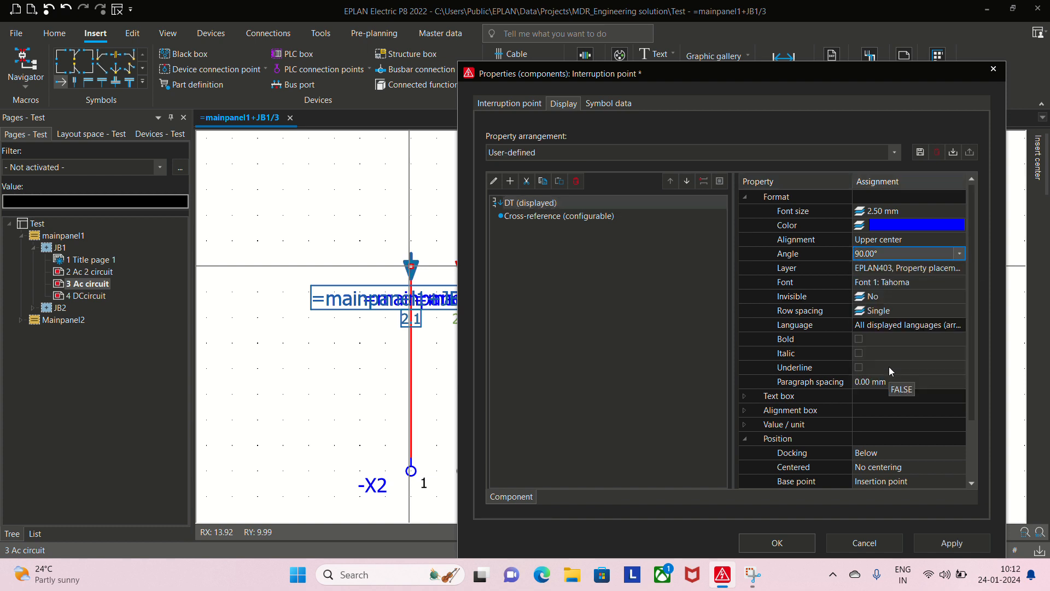
pyautogui.click(950, 543)
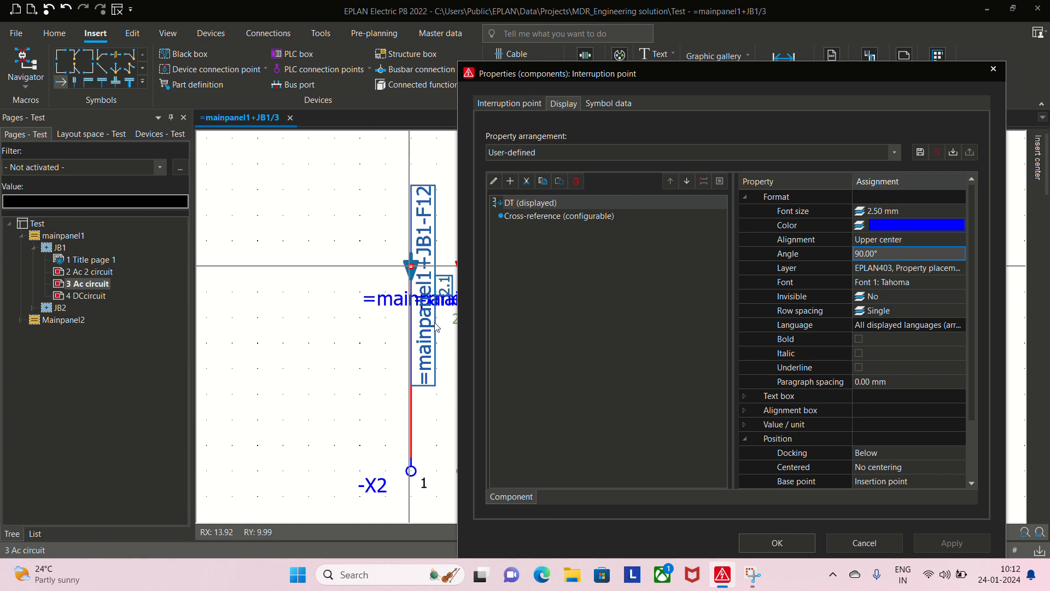
# Choose Upper center as the alignment of the displayed DT above terminal 1 and accept the properties
pyautogui.click(959, 241)
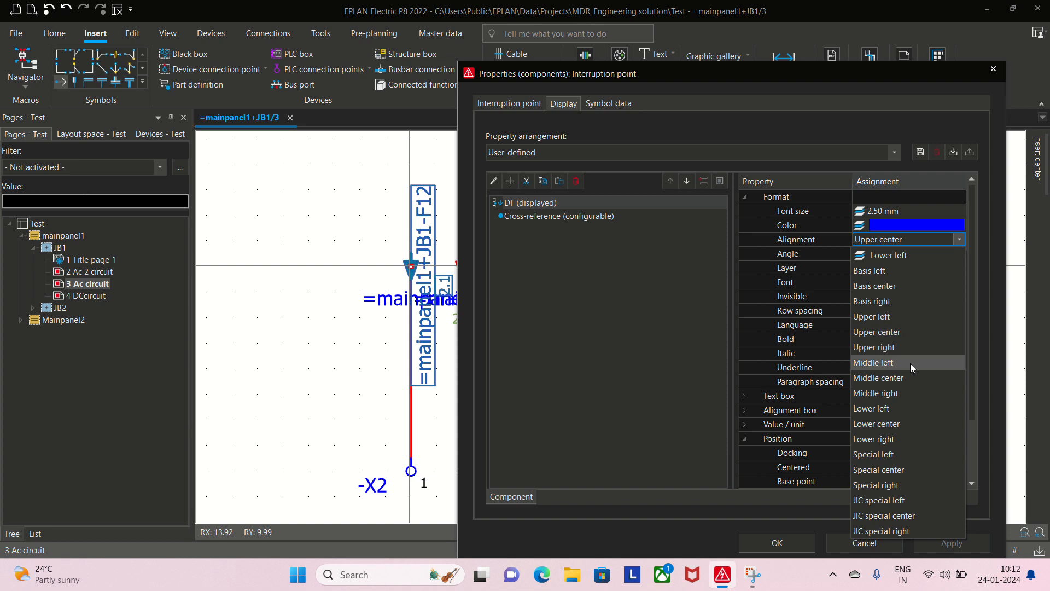
pyautogui.click(908, 327)
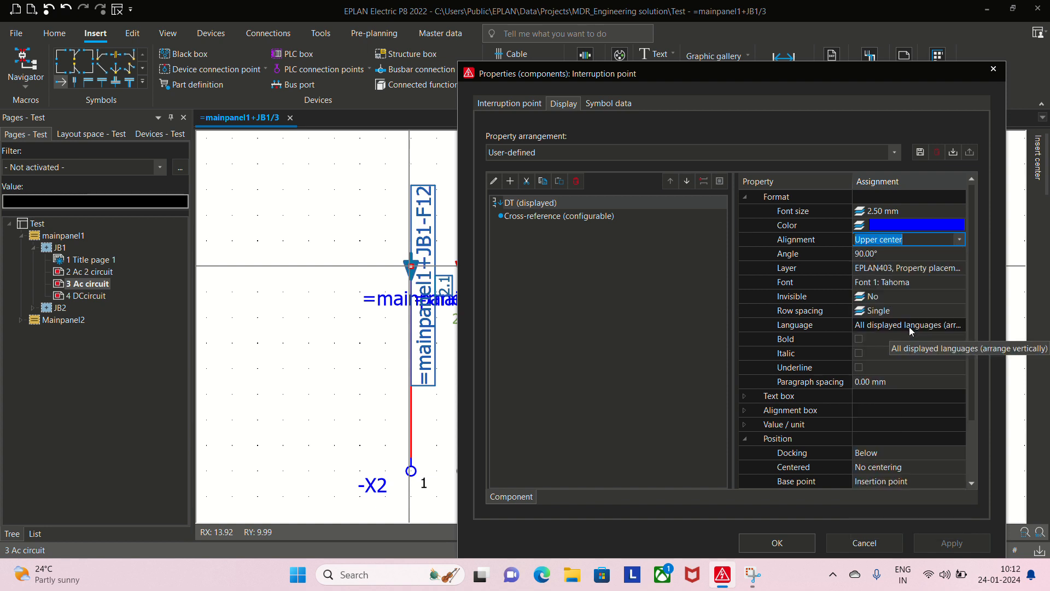
pyautogui.click(664, 302)
pyautogui.click(545, 208)
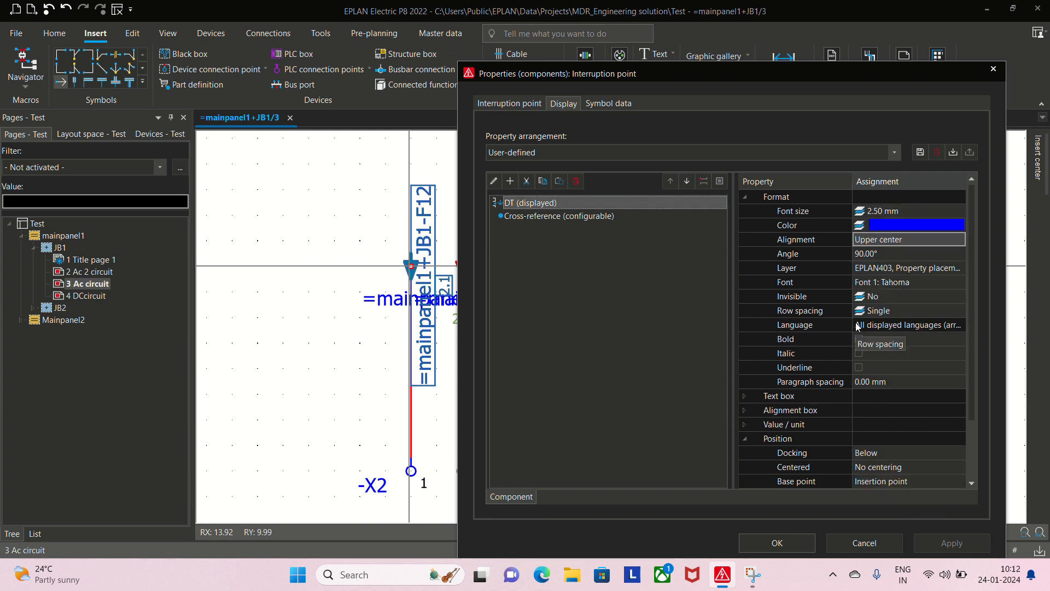
pyautogui.click(788, 543)
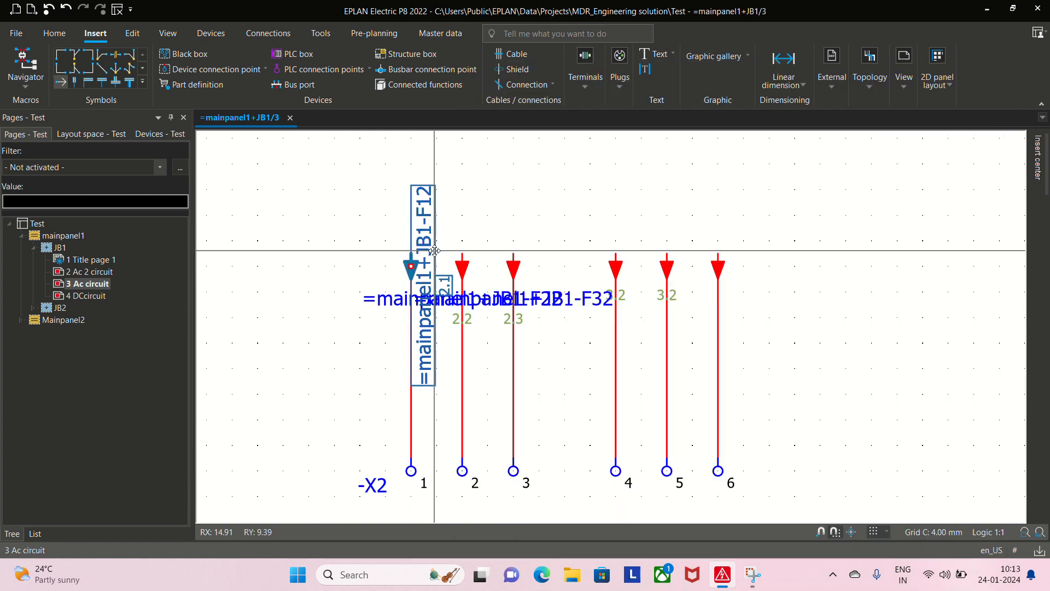
# Set the alignment of the displayed DT of the interruption point above terminal 1 to Upper right and apply it
pyautogui.doubleClick(413, 264)
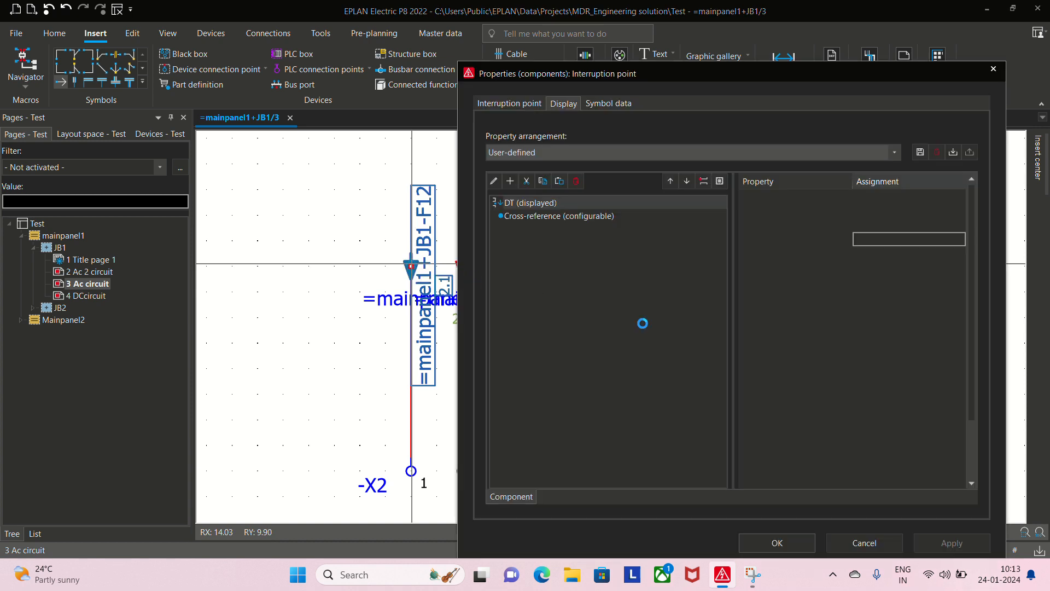
pyautogui.click(962, 241)
pyautogui.click(963, 241)
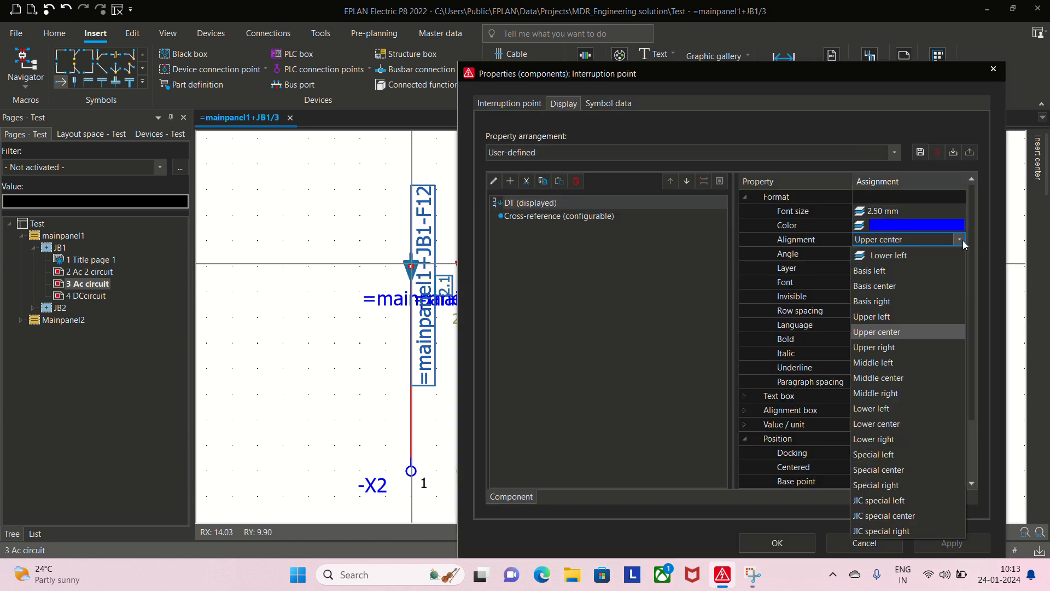
pyautogui.click(919, 351)
pyautogui.click(949, 544)
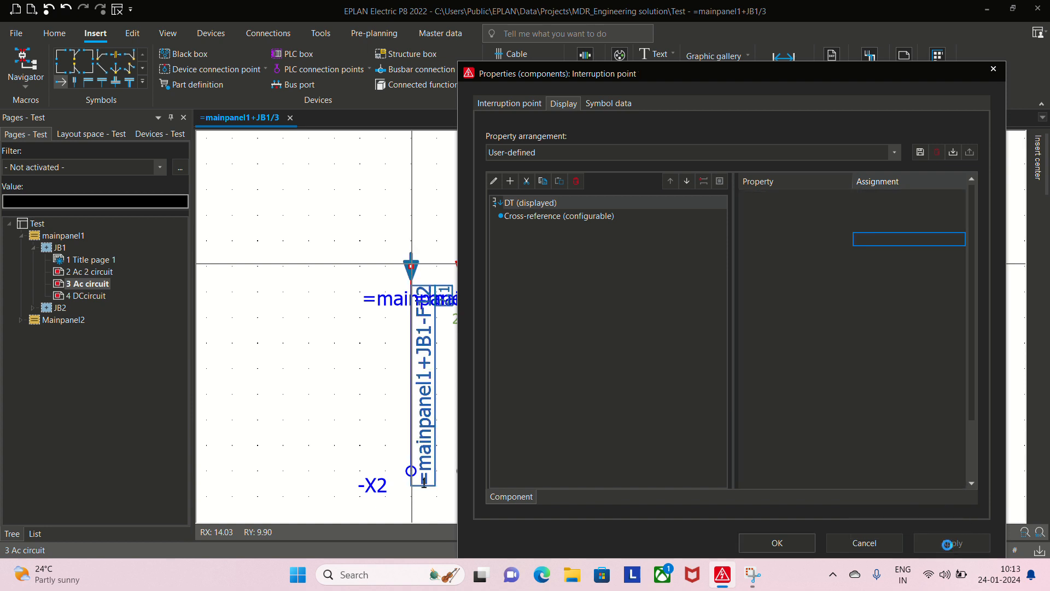
pyautogui.click(960, 241)
pyautogui.click(960, 241)
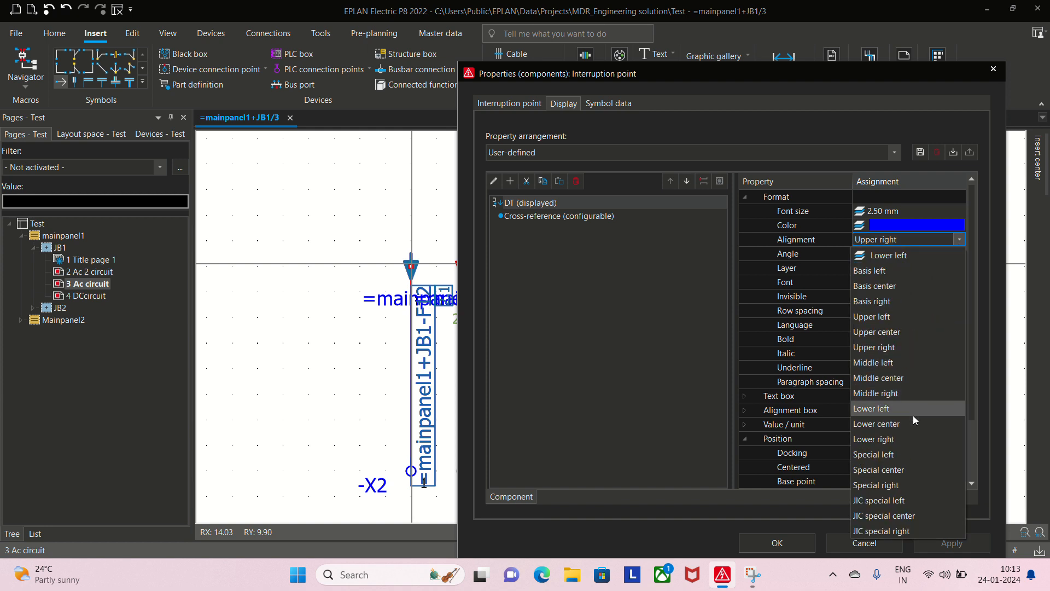
pyautogui.click(884, 350)
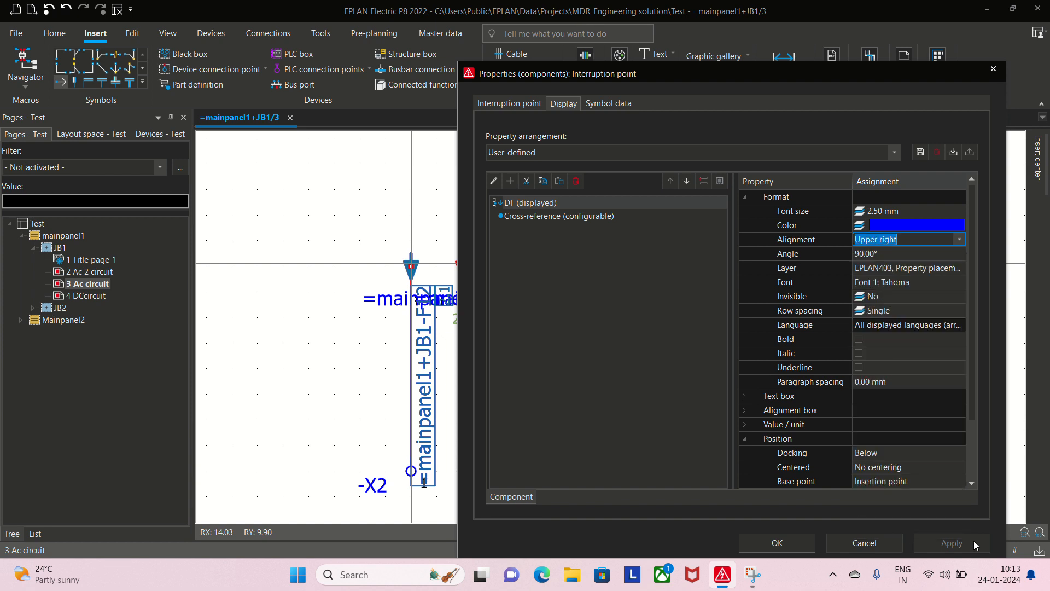
# Set the designation text alignment of the interruption point above terminal 1 to Lower left and close its properties
pyautogui.click(787, 547)
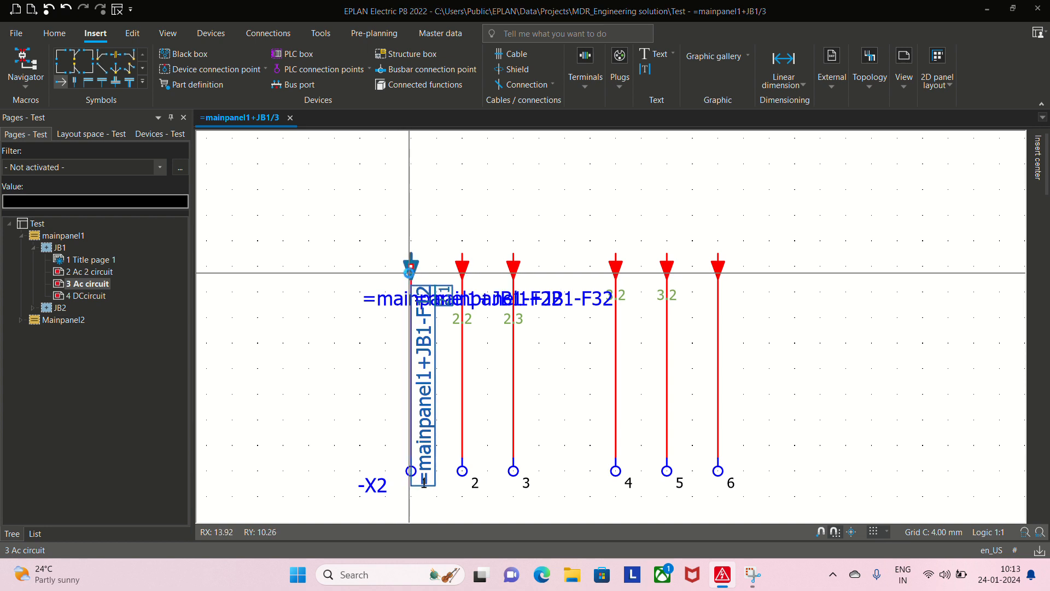
pyautogui.doubleClick(409, 272)
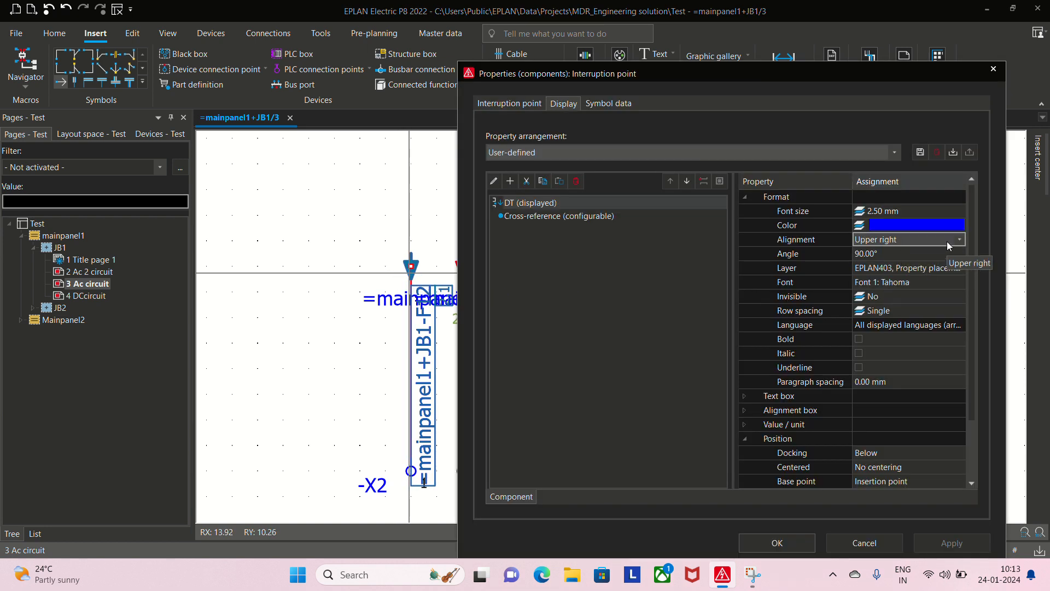
pyautogui.click(959, 240)
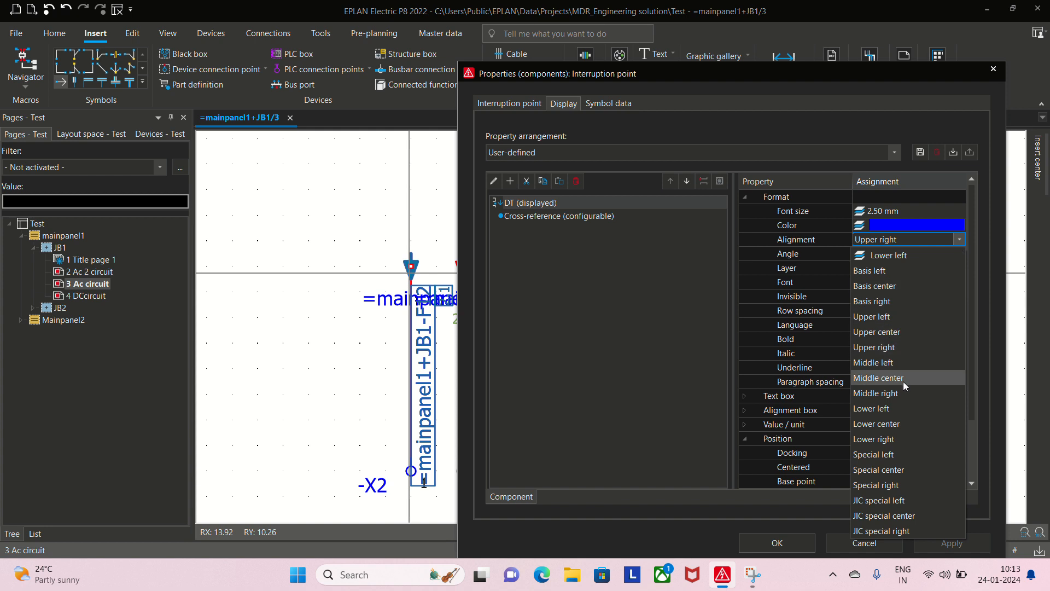
pyautogui.click(893, 409)
pyautogui.click(917, 540)
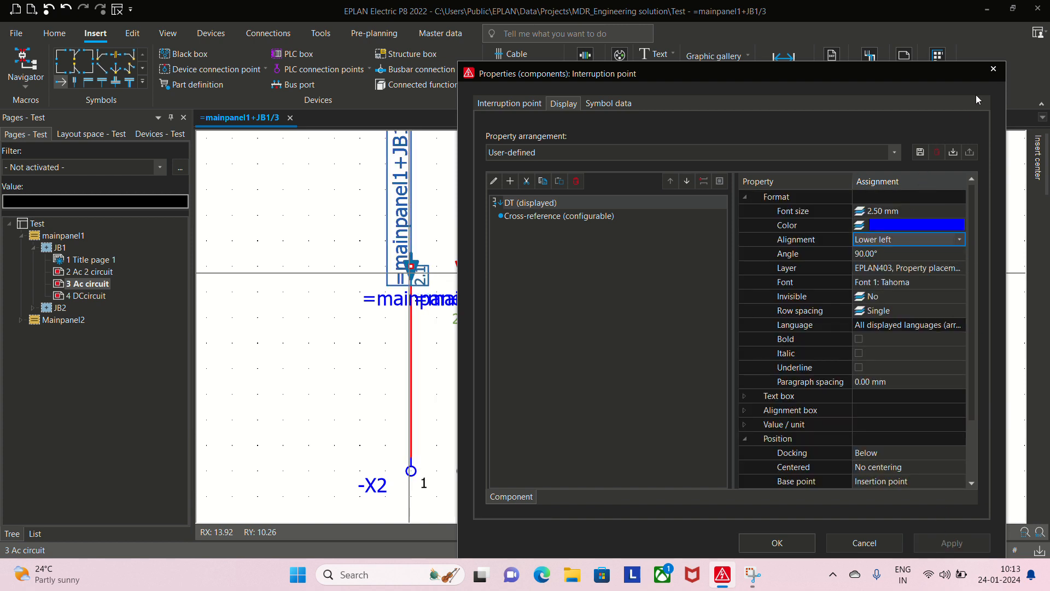
pyautogui.click(960, 241)
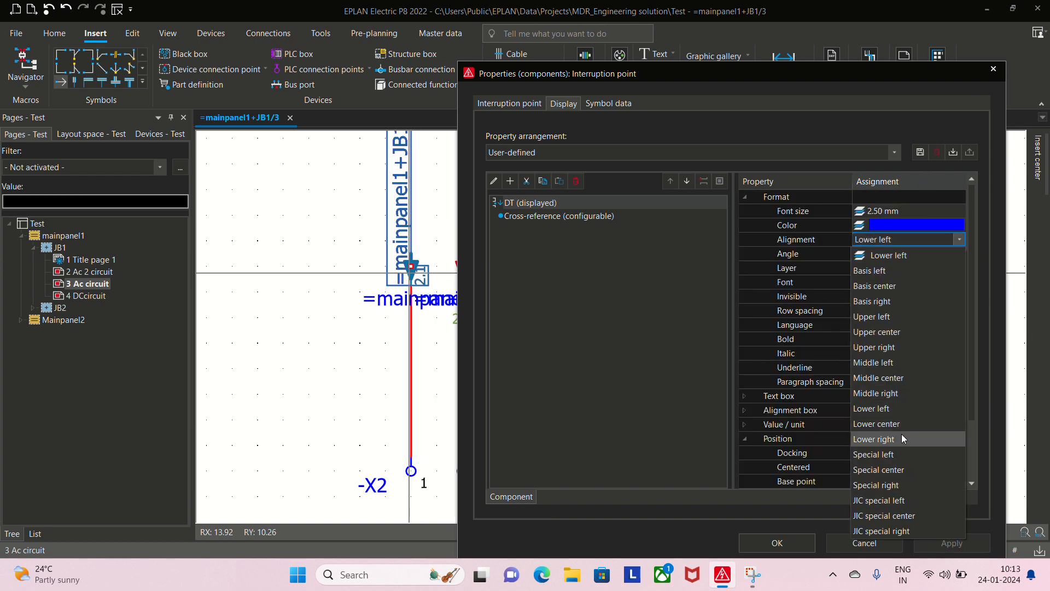
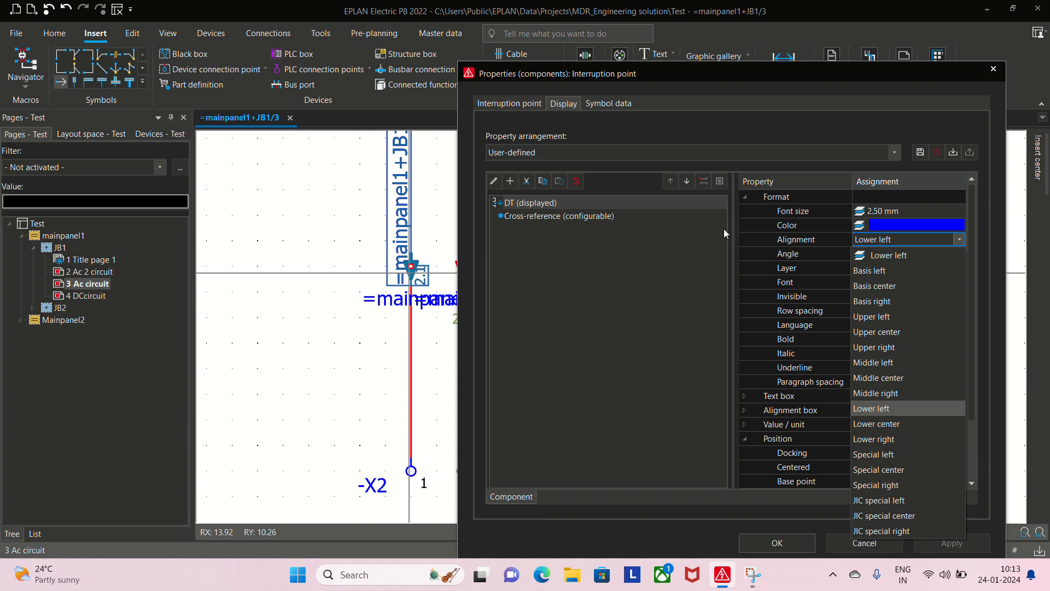
pyautogui.click(993, 68)
pyautogui.click(993, 68)
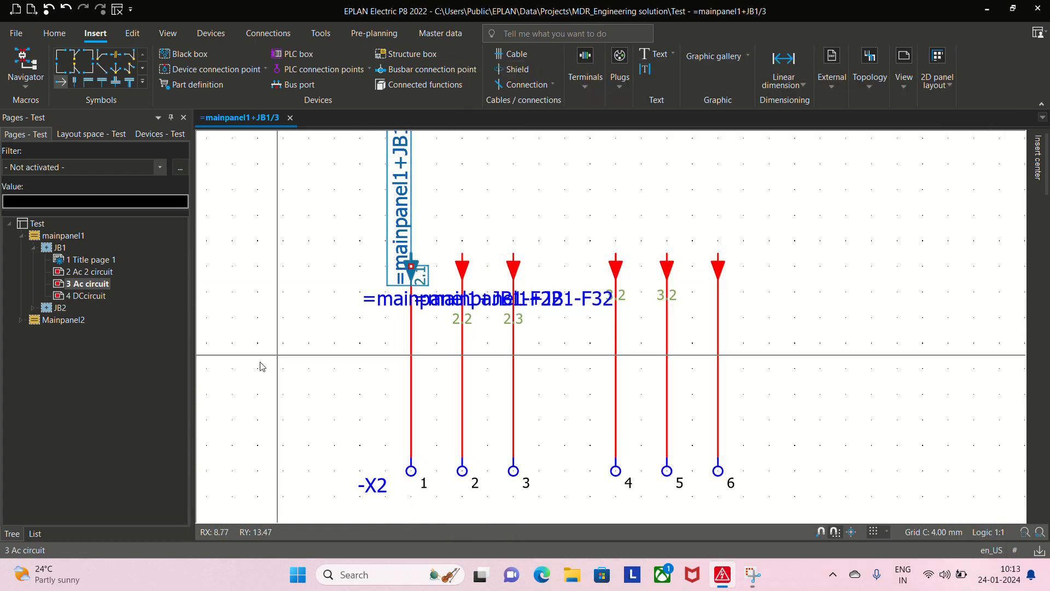
pyautogui.doubleClick(463, 272)
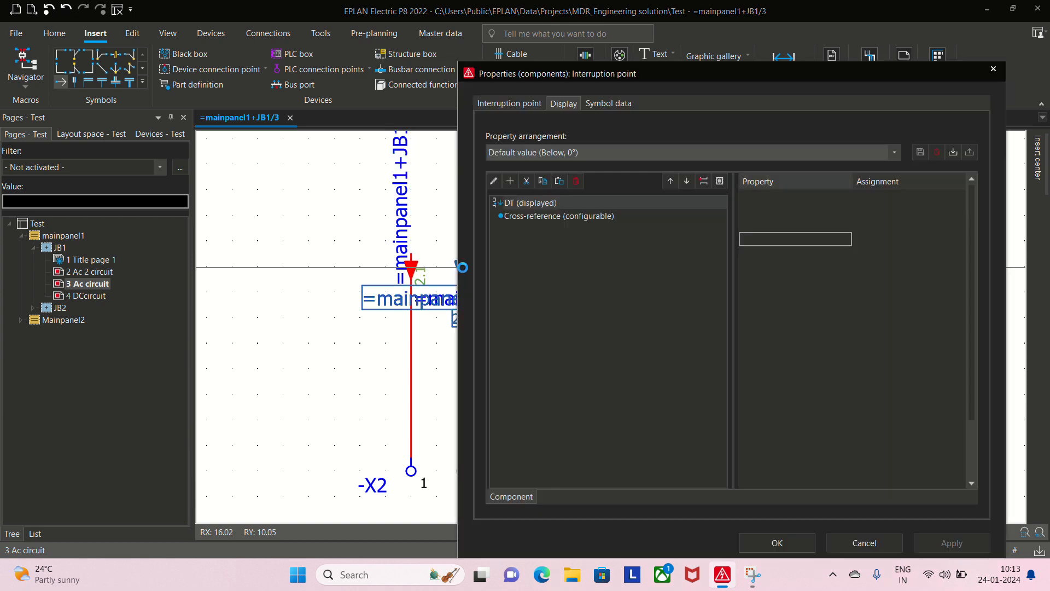
pyautogui.click(569, 156)
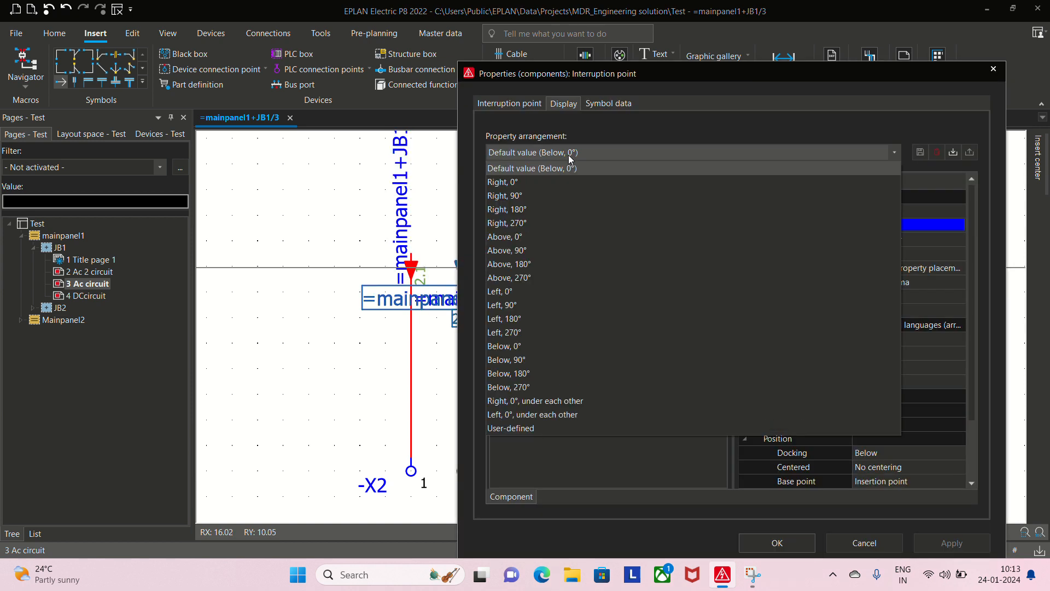
pyautogui.click(312, 224)
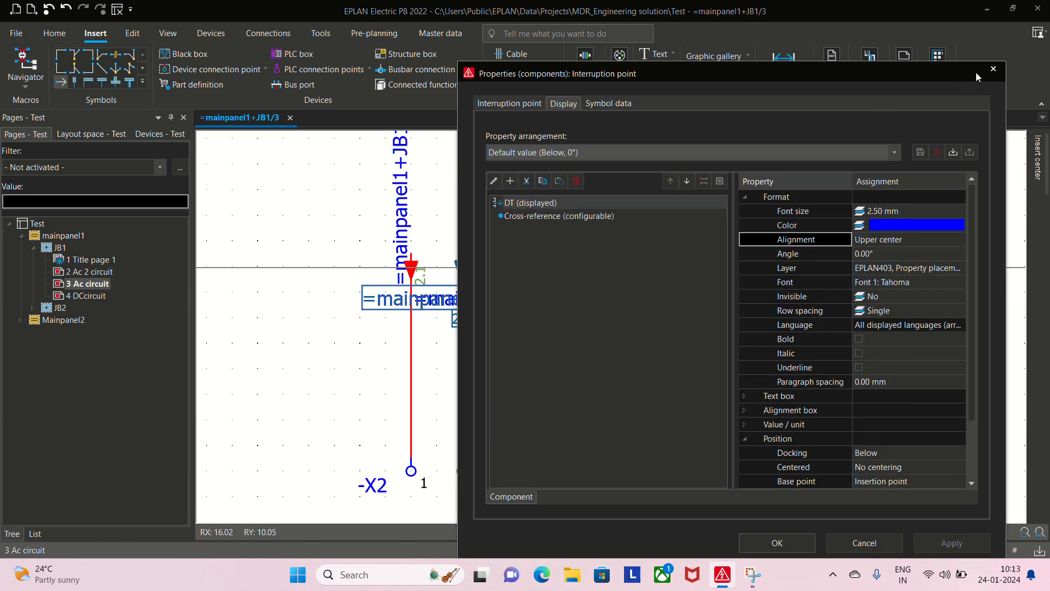
pyautogui.click(993, 69)
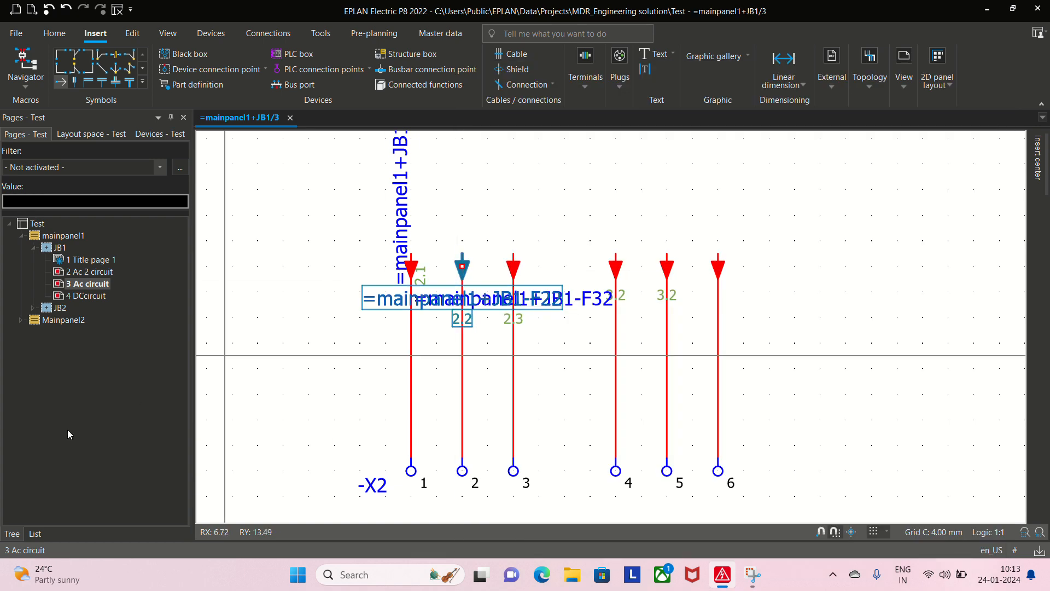
# Set the property arrangement of the interruption point above terminal 2 to Above, 90°
pyautogui.doubleClick(463, 265)
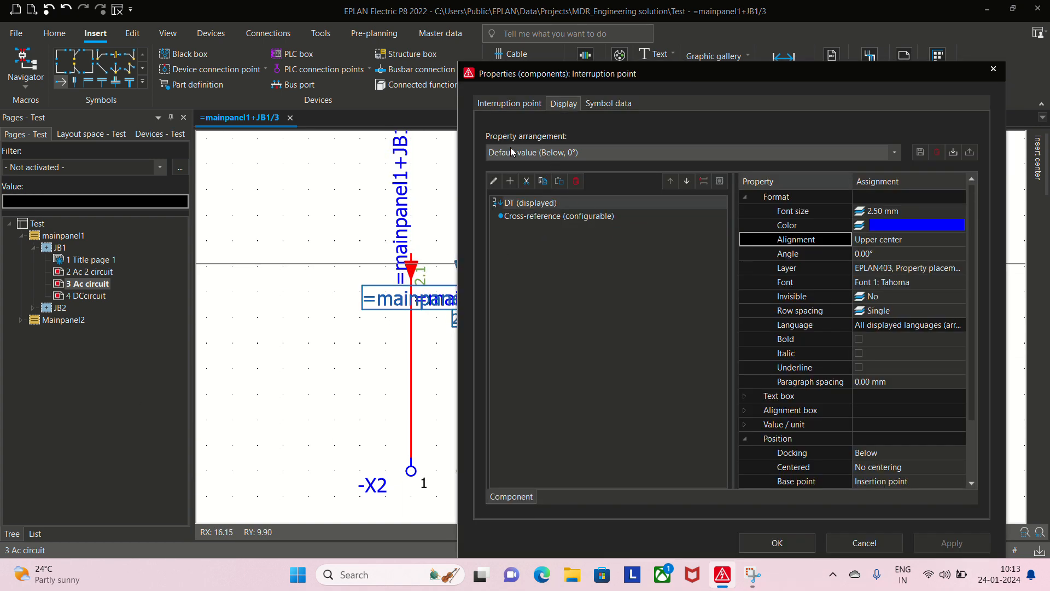
pyautogui.click(583, 152)
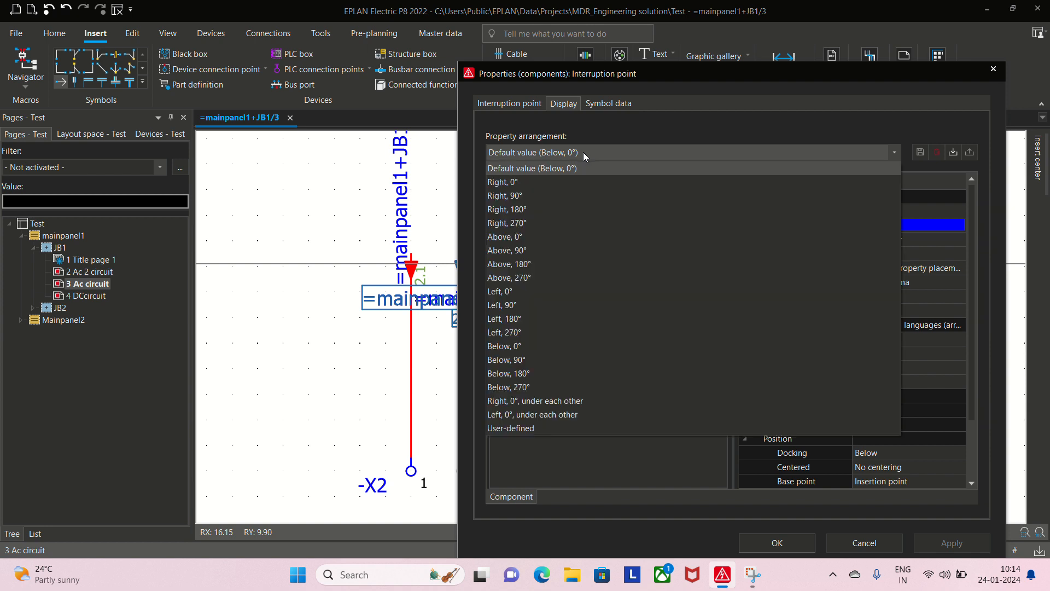
pyautogui.click(522, 250)
pyautogui.click(952, 542)
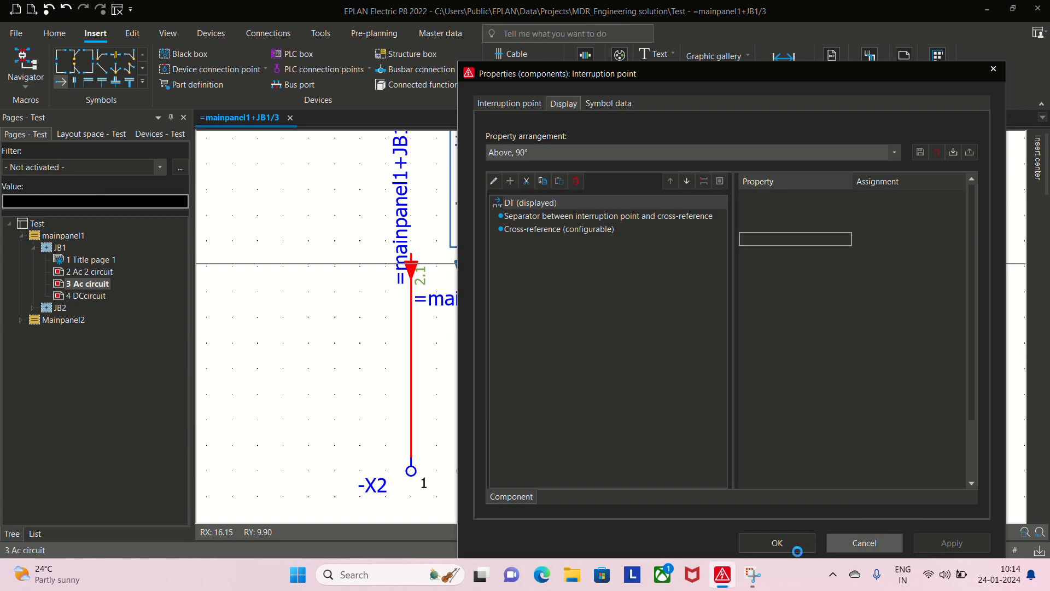
pyautogui.click(777, 543)
pyautogui.scroll(-3, 582, 200)
pyautogui.moveTo(582, 200); pyautogui.dragTo(610, 366, button='middle')
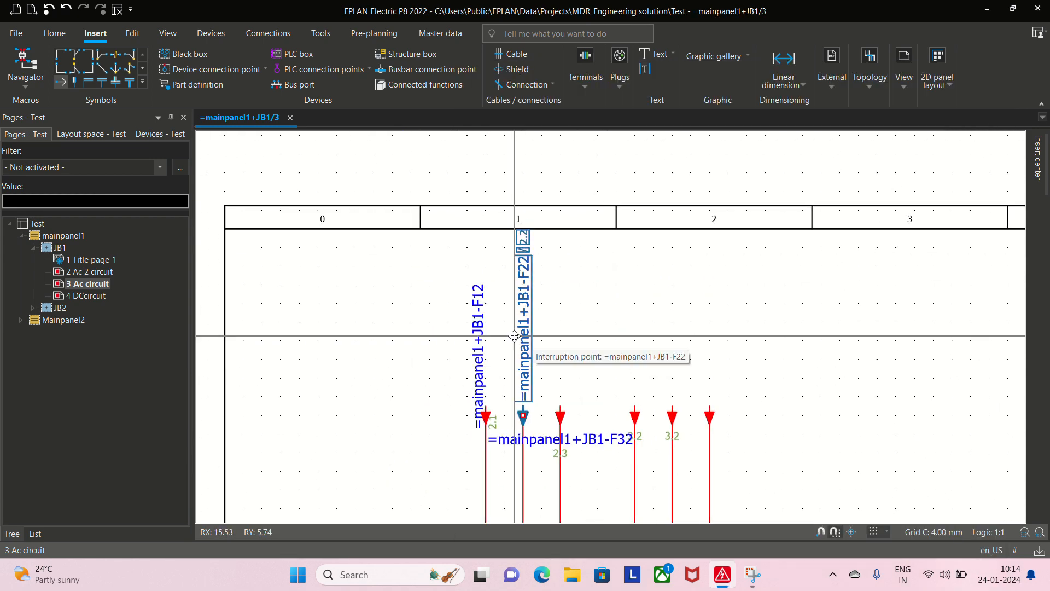
pyautogui.click(633, 318)
pyautogui.scroll(-3, 561, 308)
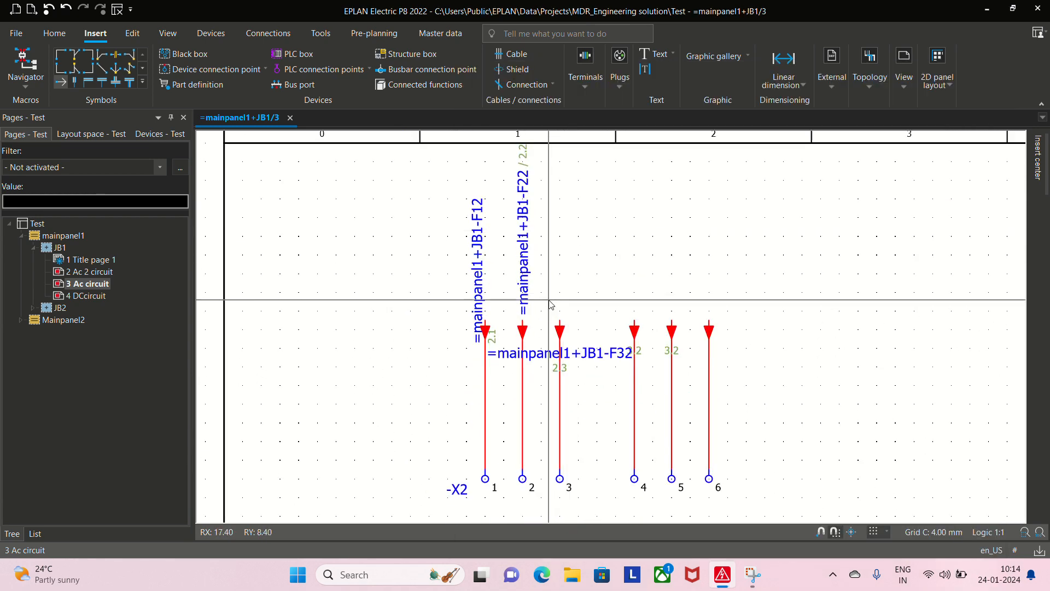
# Copy the format of the F22 interruption point above terminal 2
pyautogui.click(526, 313)
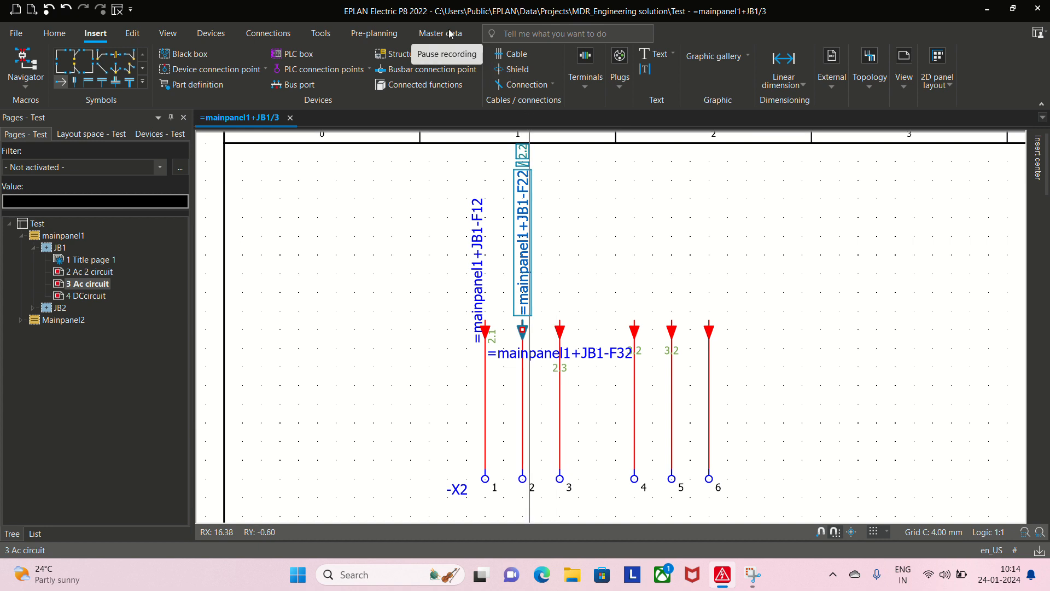
pyautogui.scroll(-2, 544, 295)
pyautogui.scroll(4, 525, 339)
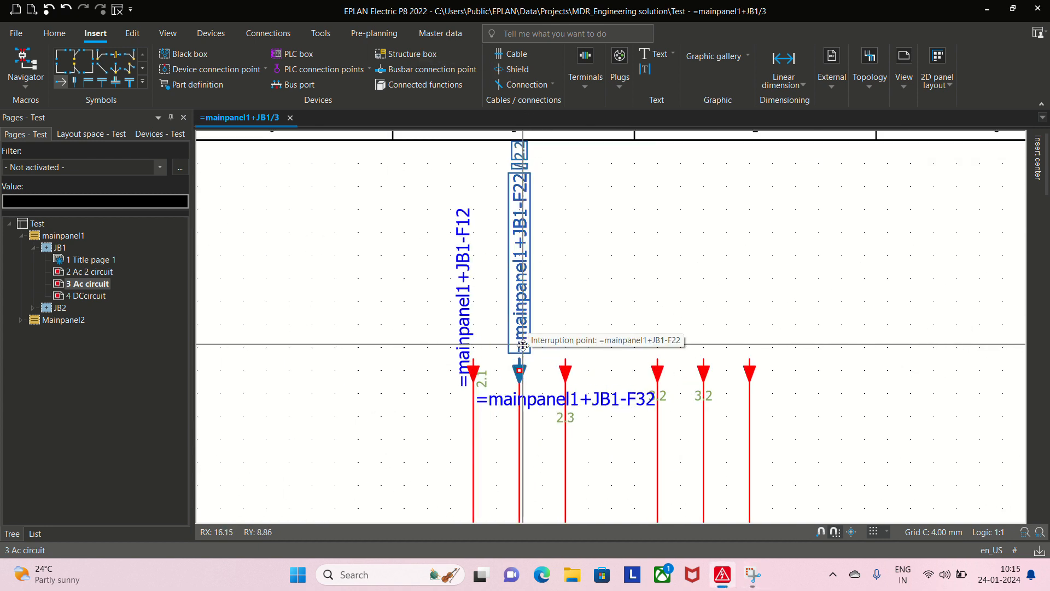
pyautogui.click(539, 378)
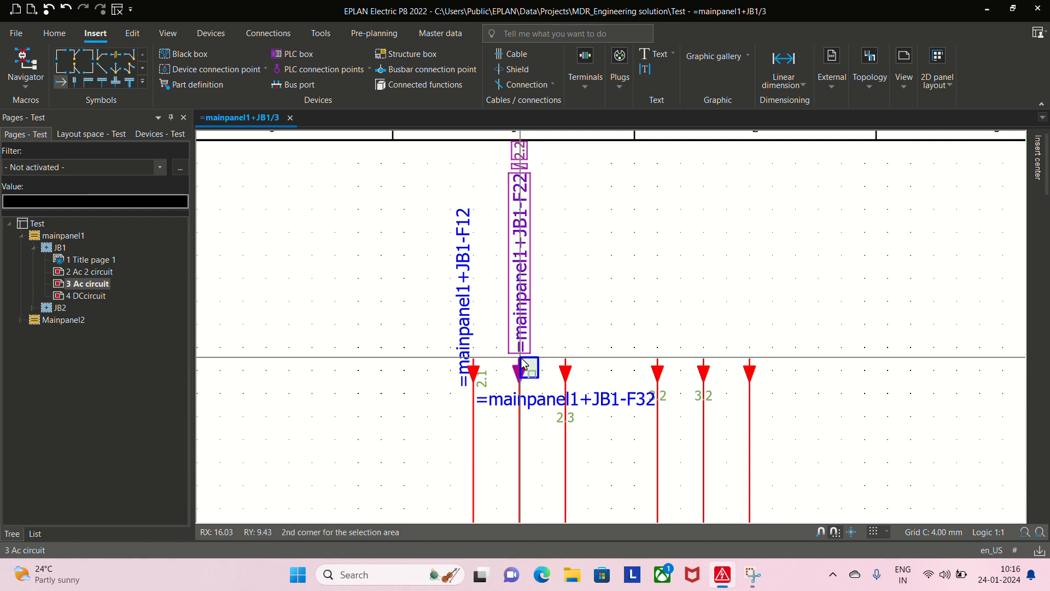
pyautogui.click(523, 361)
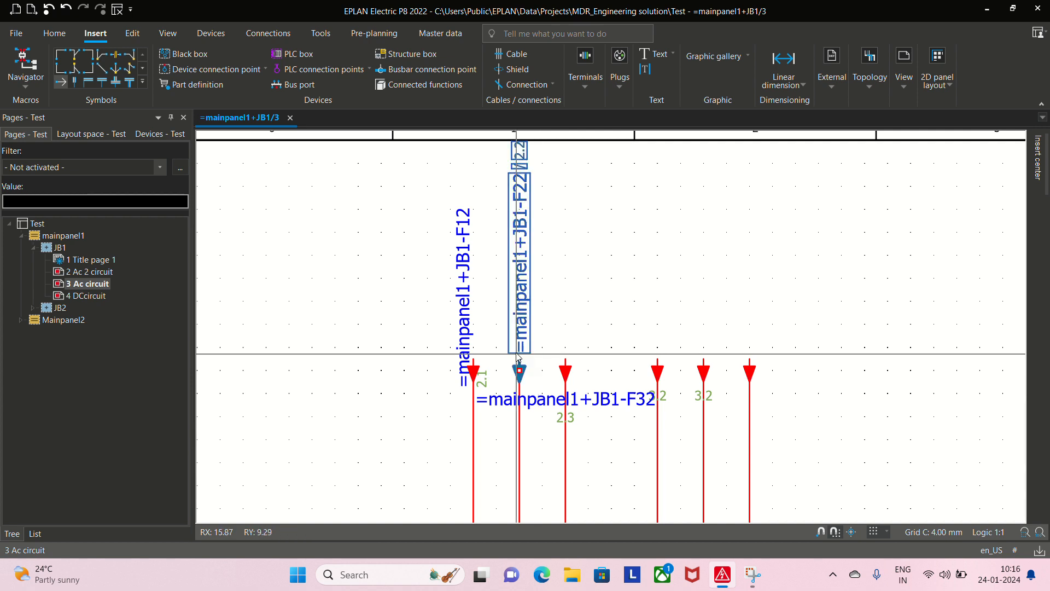
pyautogui.click(64, 36)
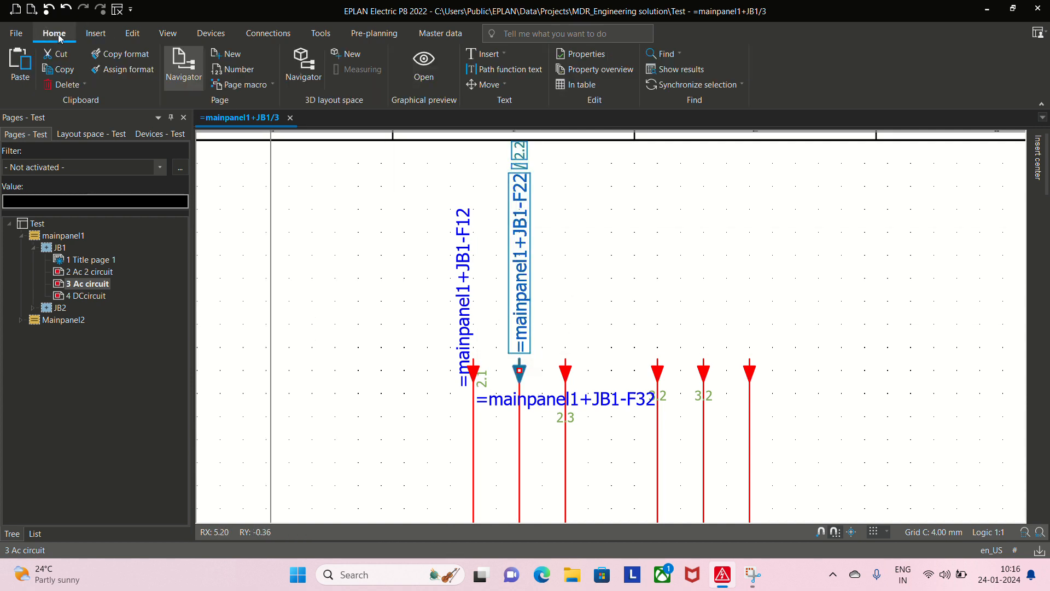
pyautogui.click(135, 54)
# Assign the copied format to all six interruption points above terminals 1 to 6 of -X2
pyautogui.click(537, 379)
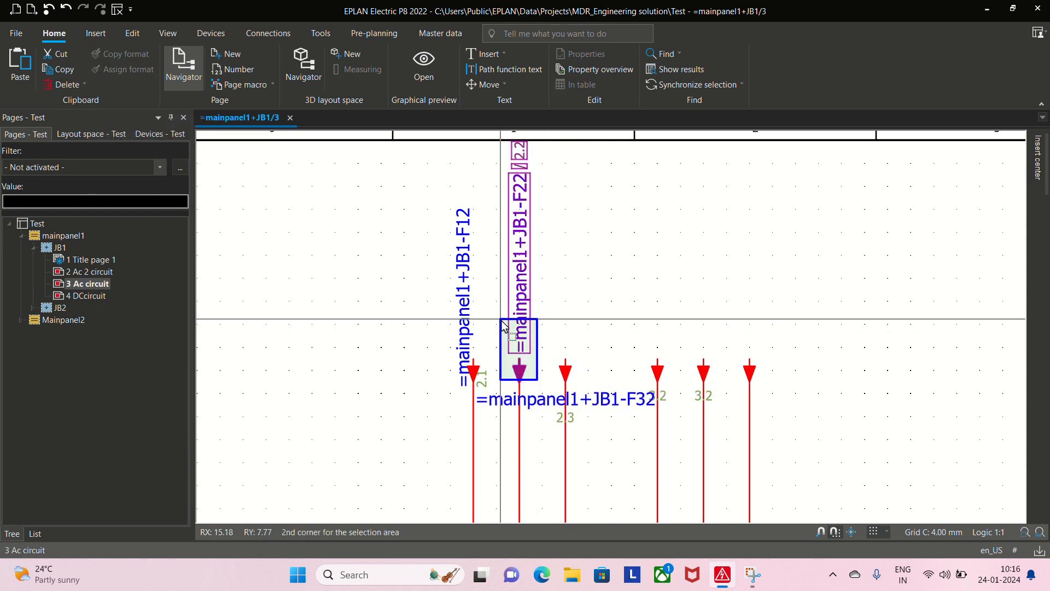
pyautogui.click(502, 322)
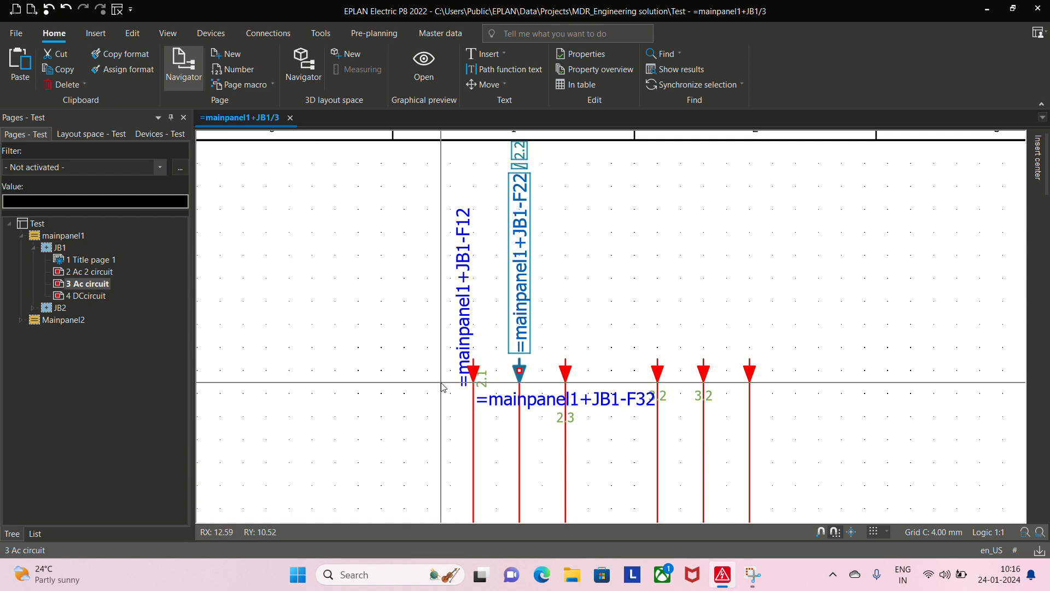
pyautogui.click(486, 374)
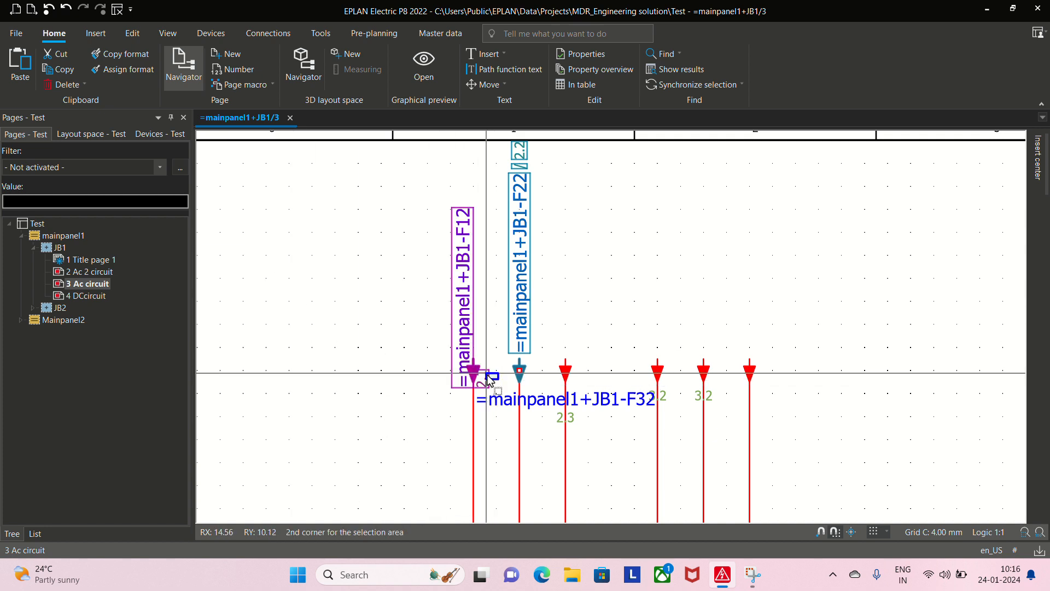
pyautogui.click(363, 344)
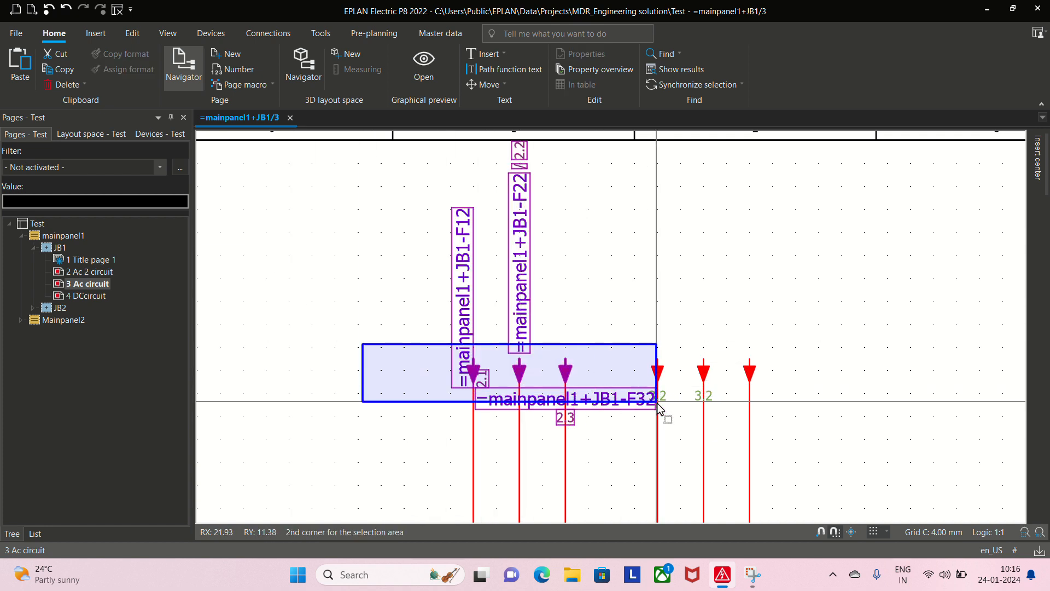
pyautogui.click(795, 389)
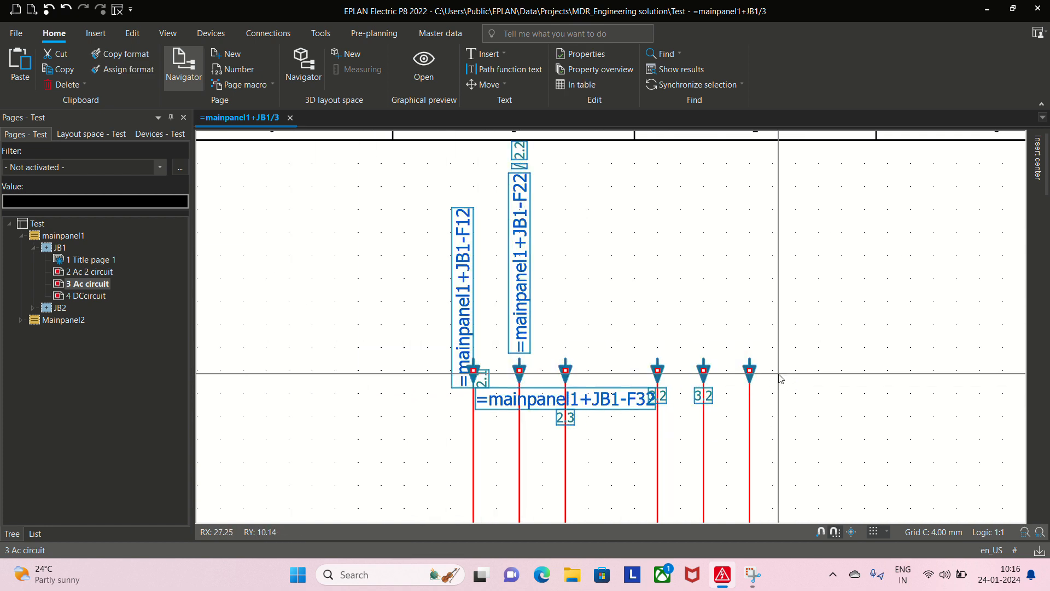
pyautogui.click(116, 69)
pyautogui.click(656, 210)
pyautogui.scroll(2, 651, 263)
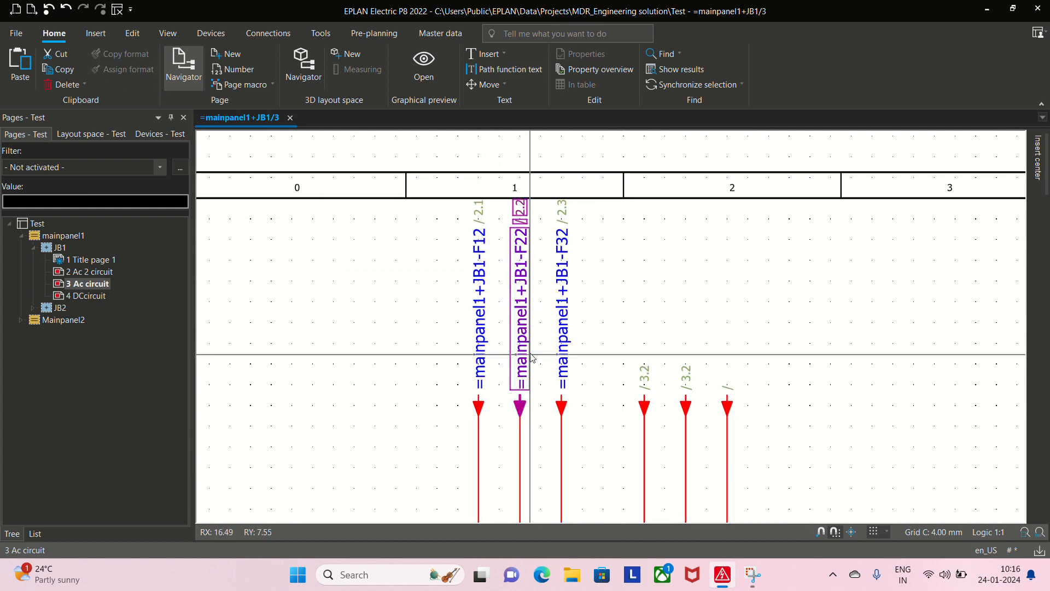
pyautogui.click(453, 24)
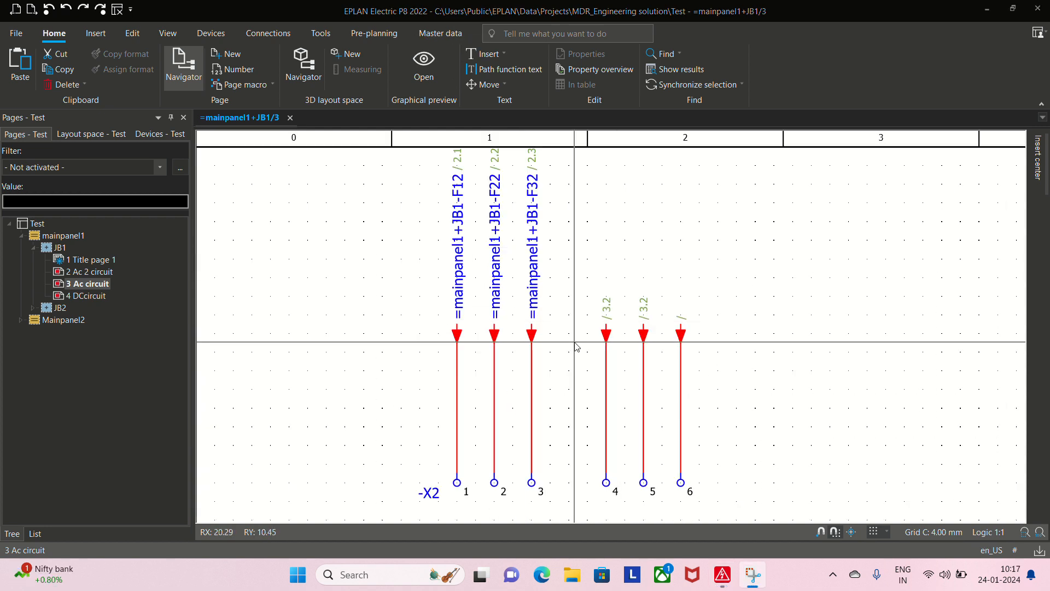
# Follow the cross-reference of the F32 interruption point to its counterpart on the Ac 2 circuit page
pyautogui.moveTo(584, 342); pyautogui.dragTo(562, 364, button='middle')
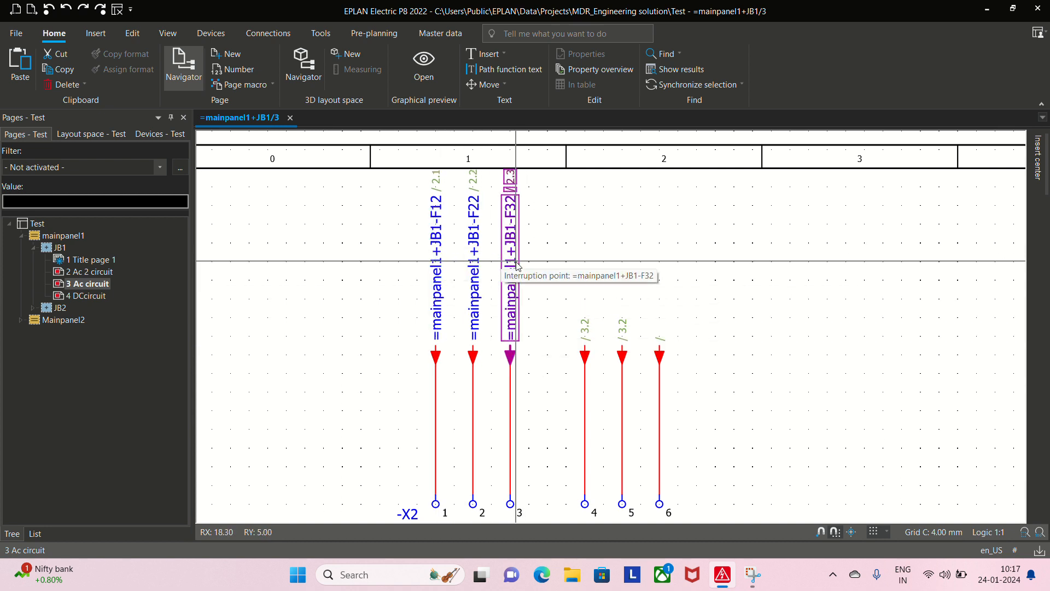
pyautogui.click(509, 357)
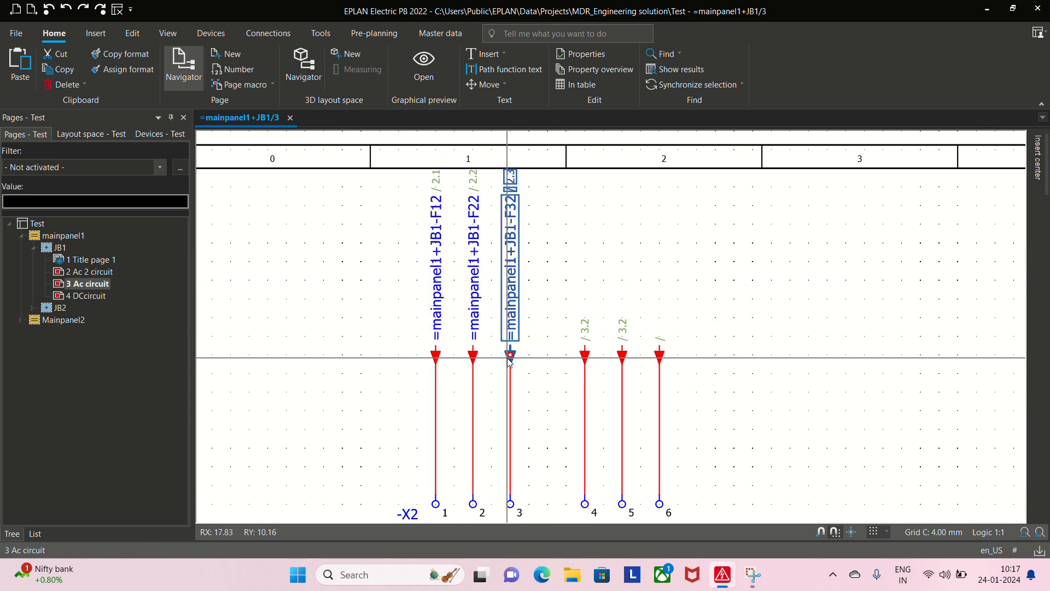
pyautogui.press('f')
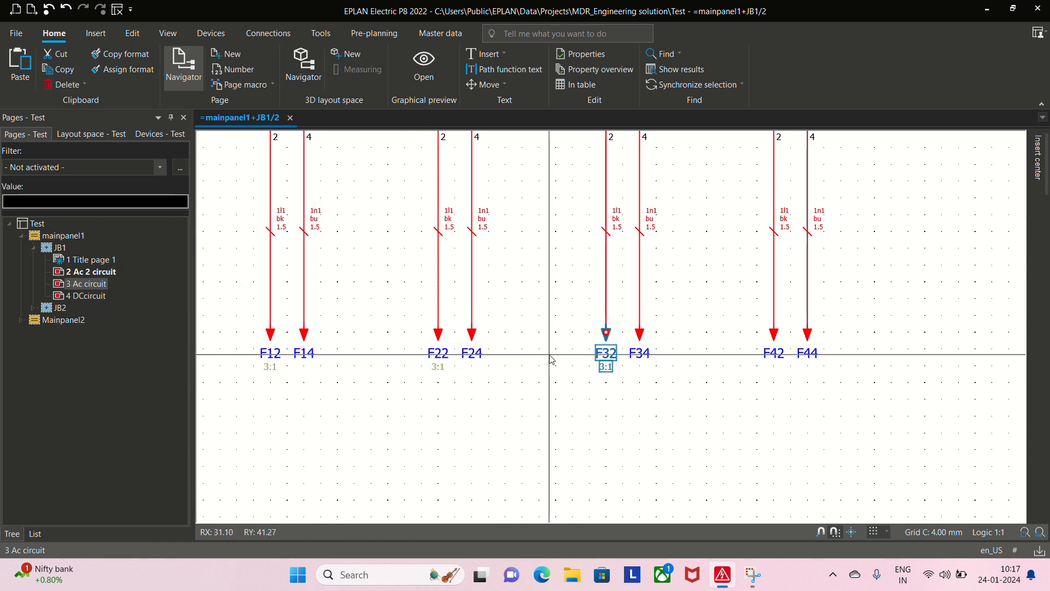
# Reopen page 3 Ac circuit at the interruption points above terminals 4 to 6 of -X2
pyautogui.click(89, 285)
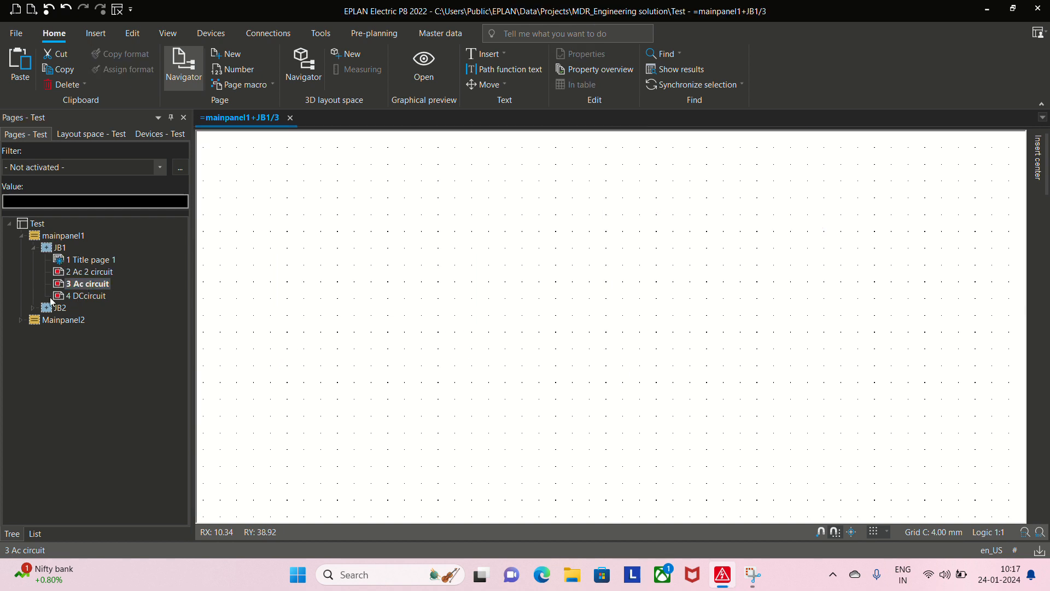
pyautogui.scroll(-4, 632, 342)
pyautogui.moveTo(553, 324); pyautogui.dragTo(529, 450, button='middle')
pyautogui.moveTo(550, 372); pyautogui.dragTo(549, 386, button='middle')
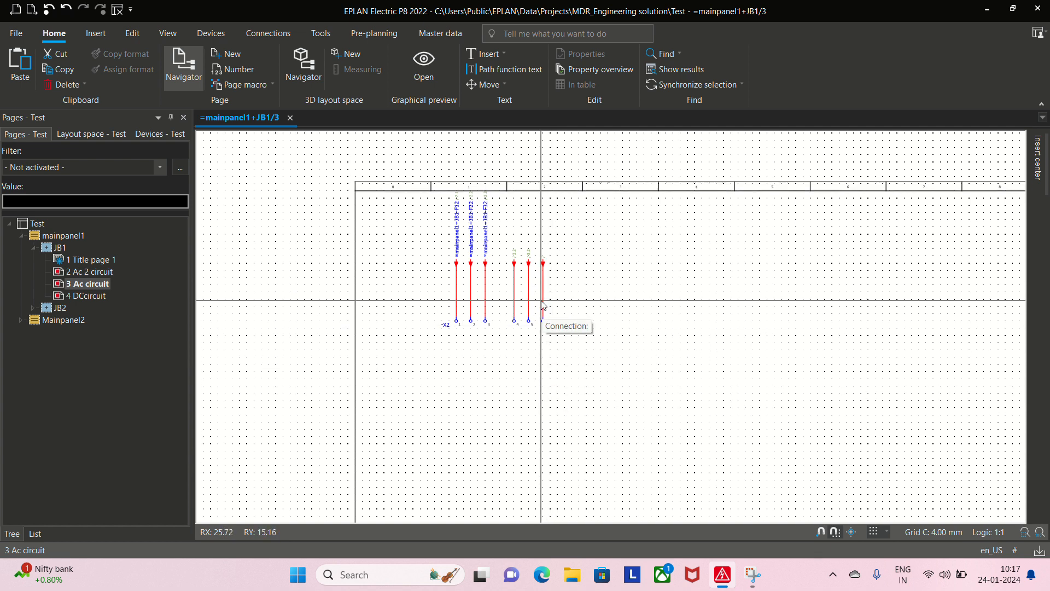
pyautogui.scroll(2, 542, 304)
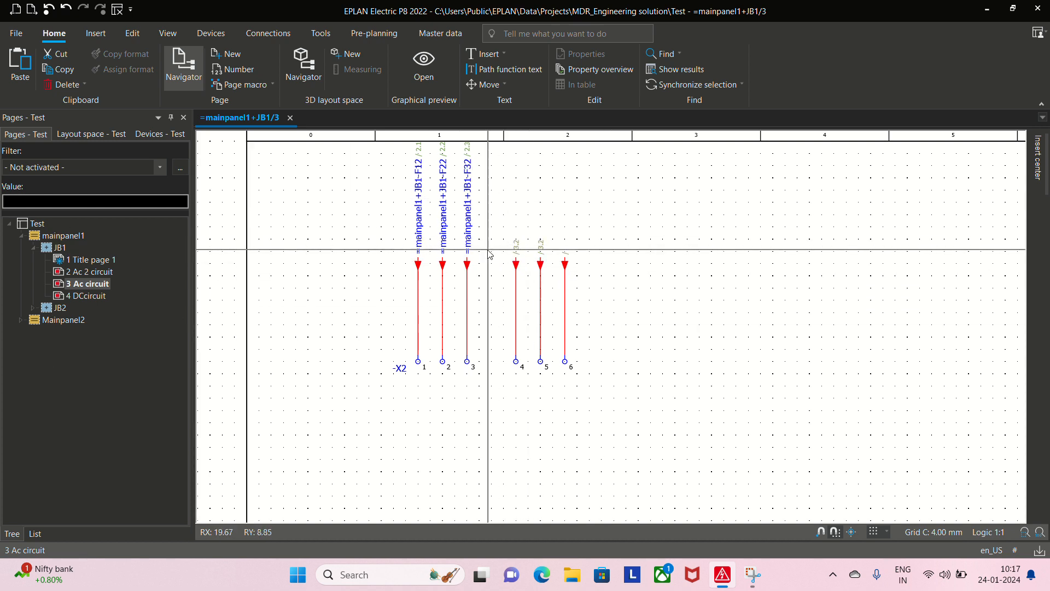
pyautogui.scroll(2, 541, 273)
pyautogui.moveTo(534, 279); pyautogui.dragTo(497, 331, button='middle')
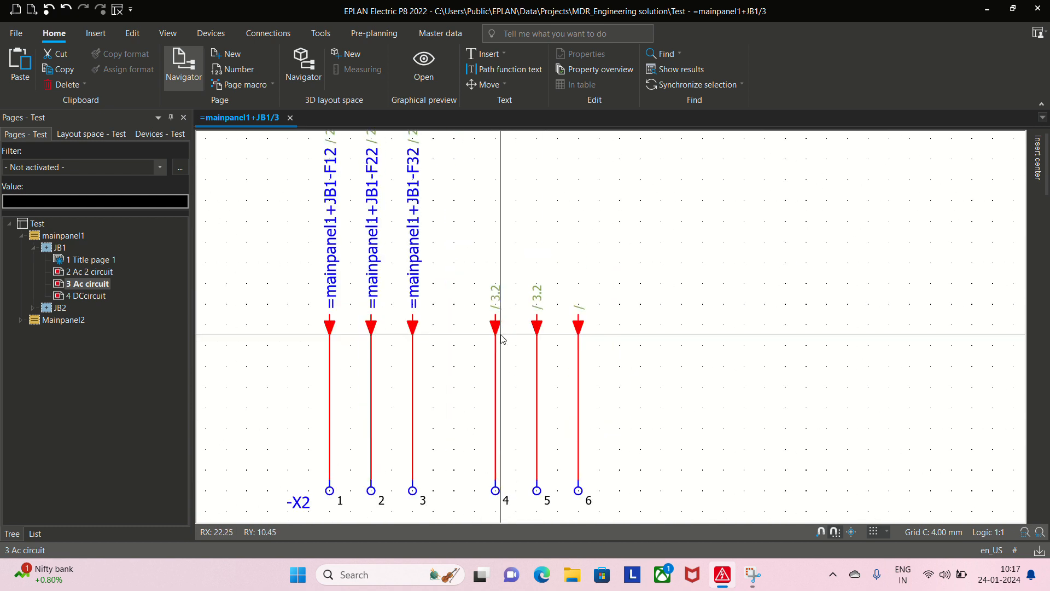
# Label the interruption points above terminals 4, 5 and 6 of -X2 as F24, F34 and F44
pyautogui.doubleClick(496, 327)
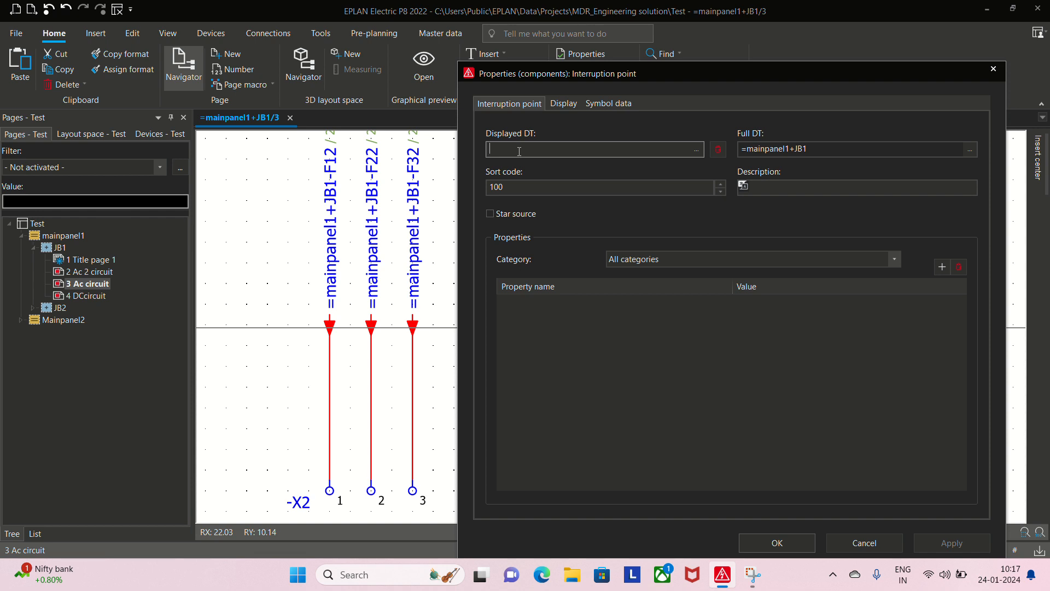
pyautogui.press('capslock')
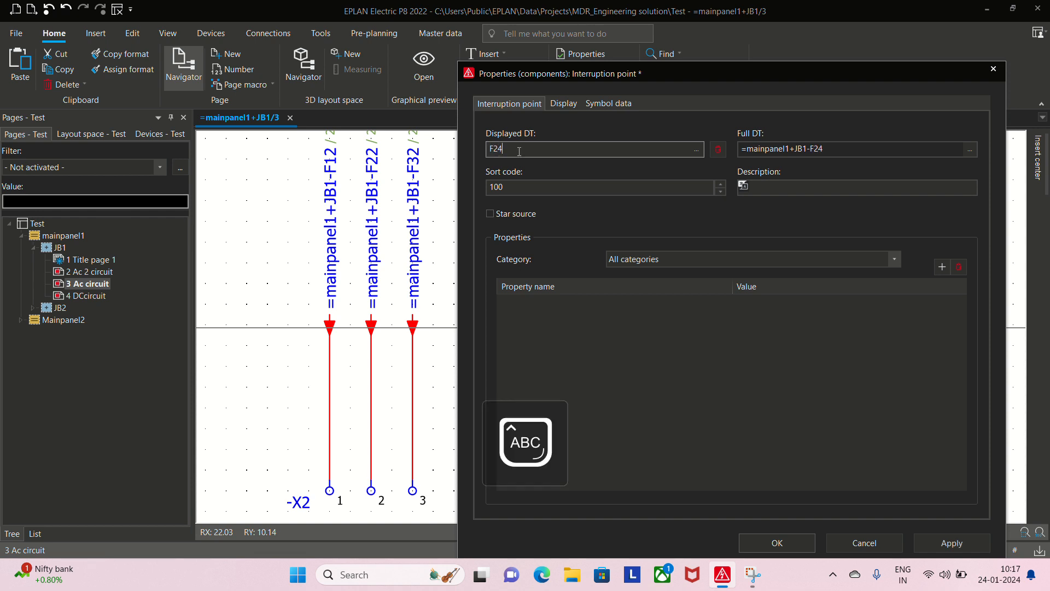
pyautogui.press('Return')
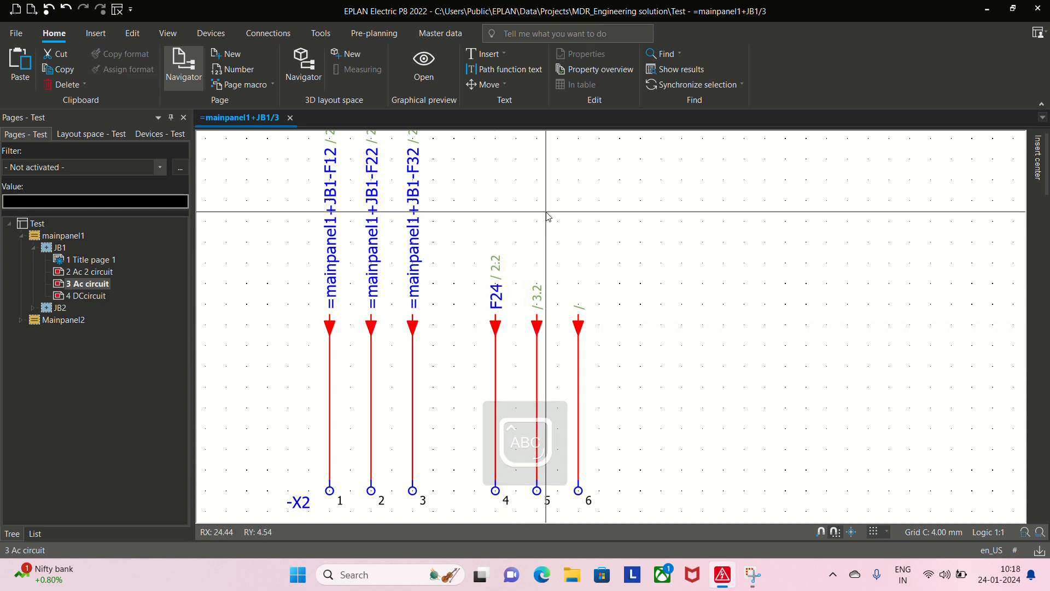
pyautogui.doubleClick(543, 323)
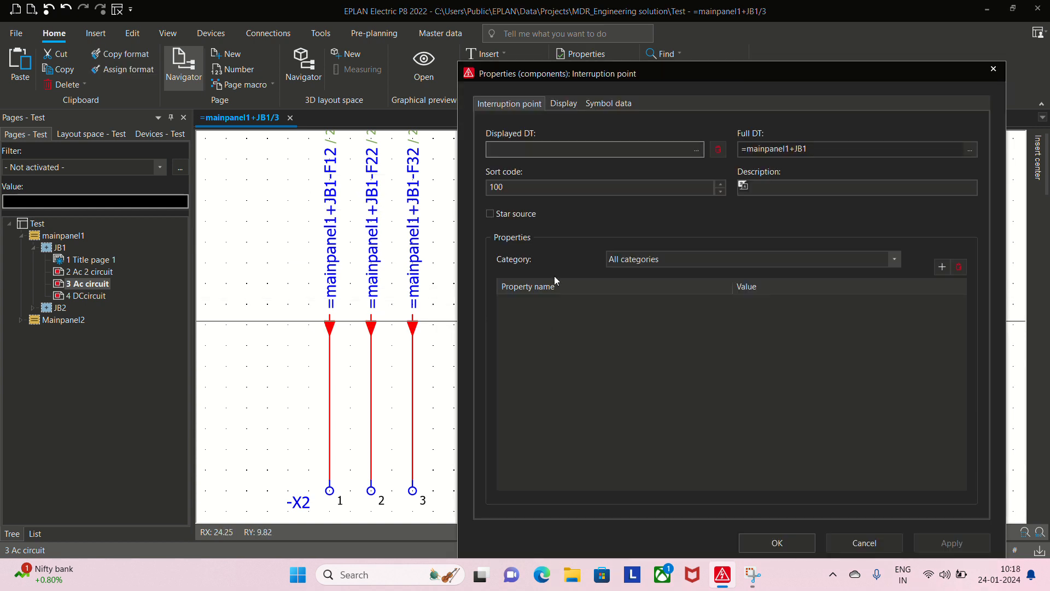
pyautogui.write('F34')
pyautogui.press('Return')
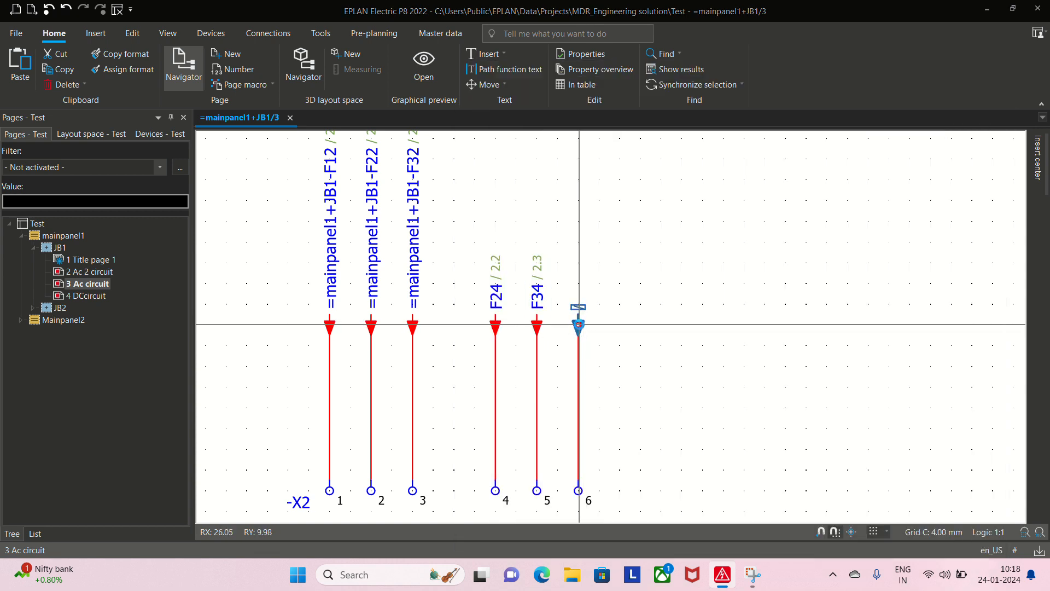
pyautogui.doubleClick(579, 325)
pyautogui.write('F44')
pyautogui.press('Return')
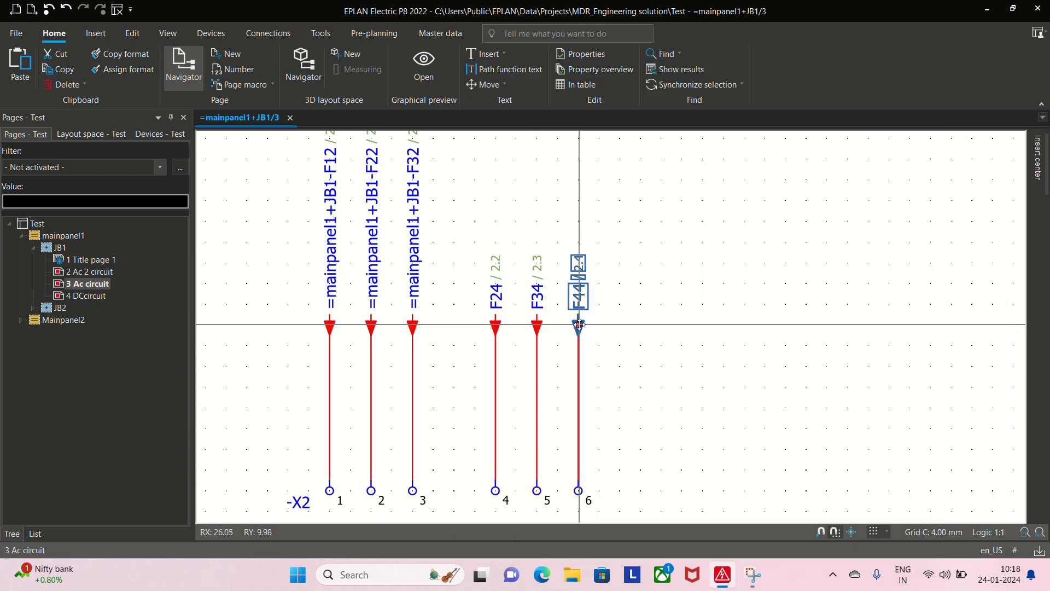
# Follow the F44 cross-reference to the Ac 2 circuit page, examine the interruption point names there, and return to 3 Ac circuit
pyautogui.press('f')
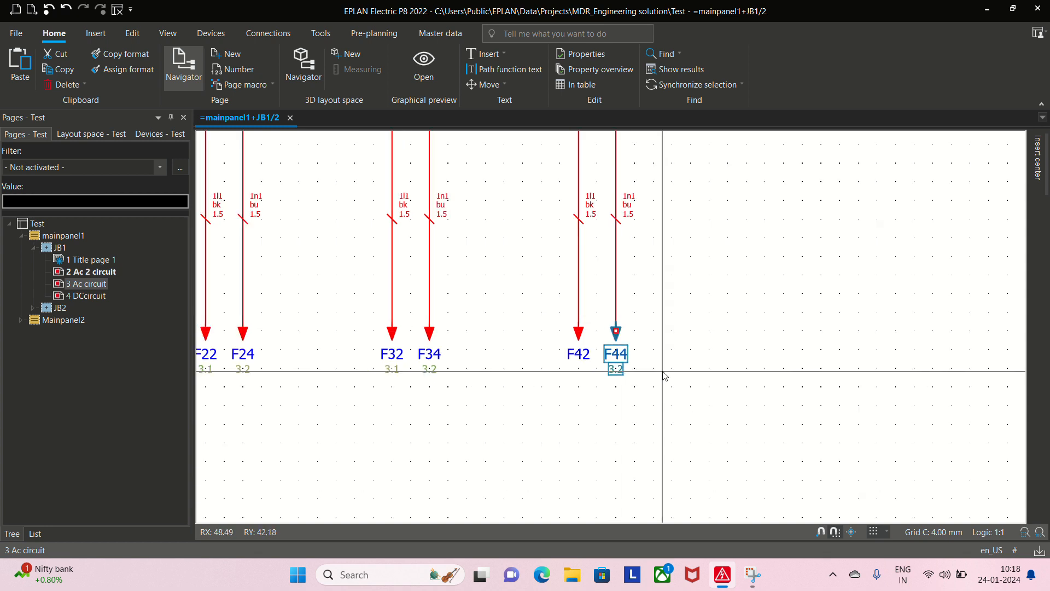
pyautogui.scroll(-2, 611, 329)
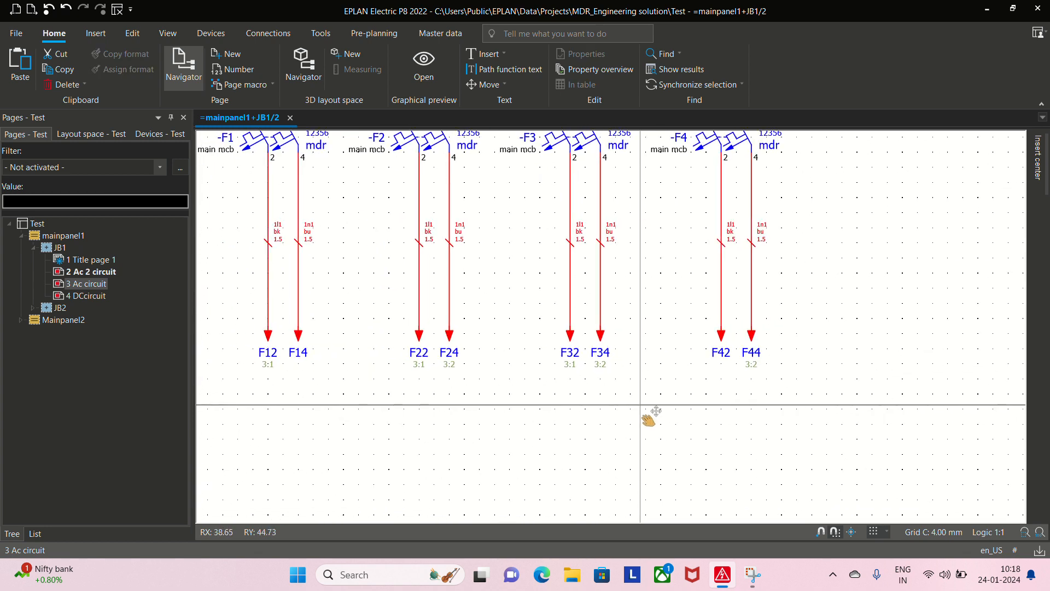
pyautogui.moveTo(649, 417); pyautogui.dragTo(723, 398, button='middle')
pyautogui.click(826, 320)
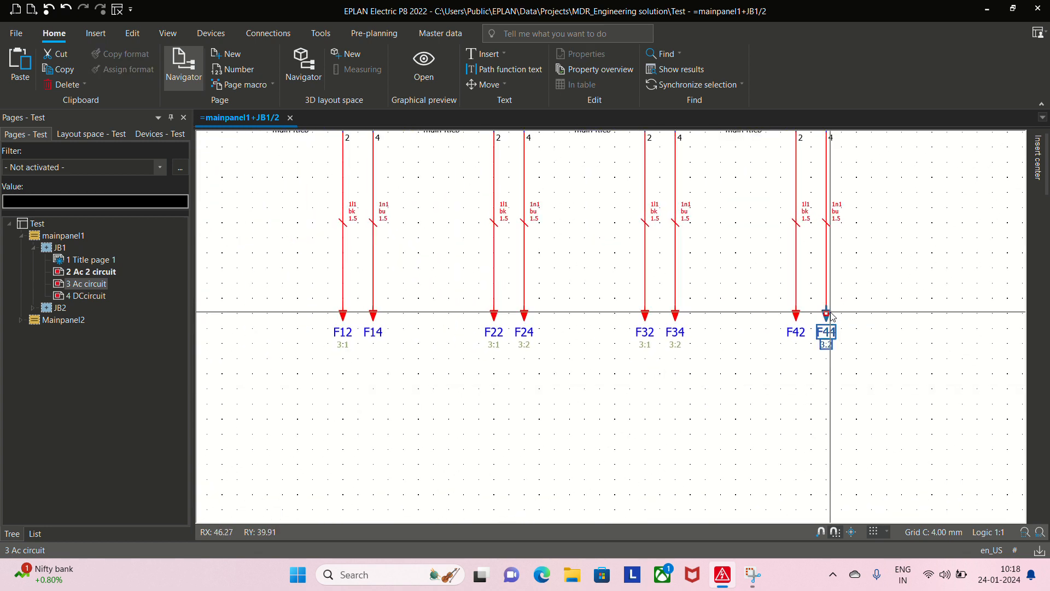
pyautogui.press('f')
# Rename the interruption points above terminals 4, 5 and 6 of -X2 as F14, F24 and F34
pyautogui.doubleClick(551, 329)
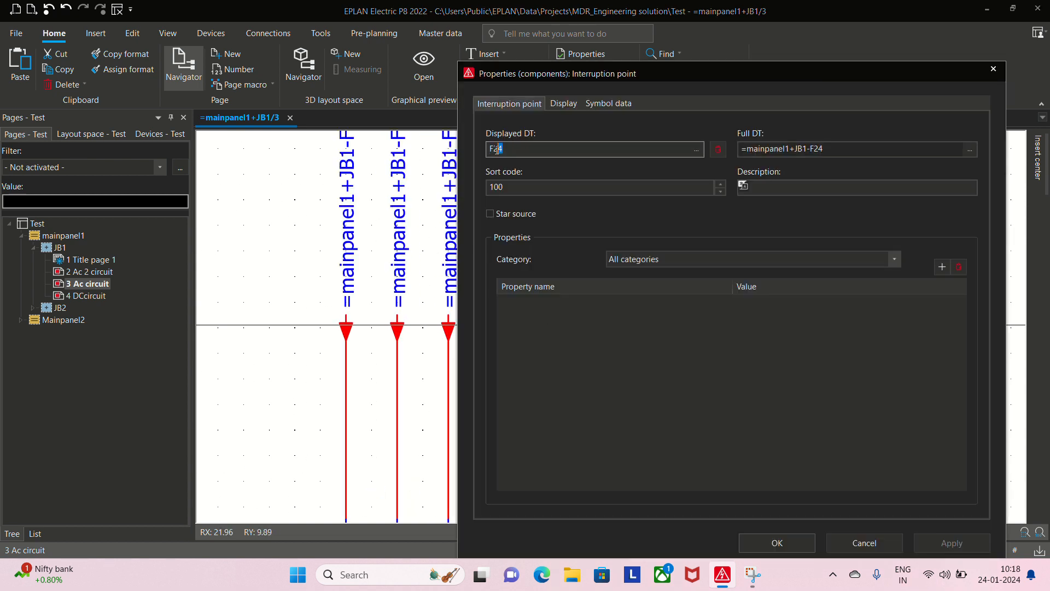
pyautogui.write('14')
pyautogui.press('Return')
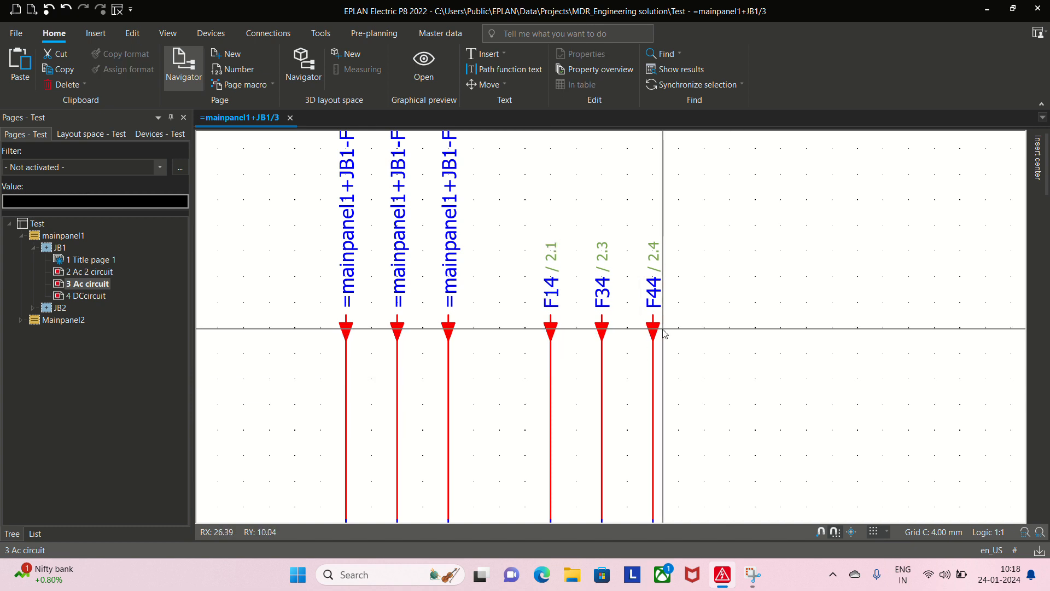
pyautogui.click(602, 327)
pyautogui.doubleClick(602, 327)
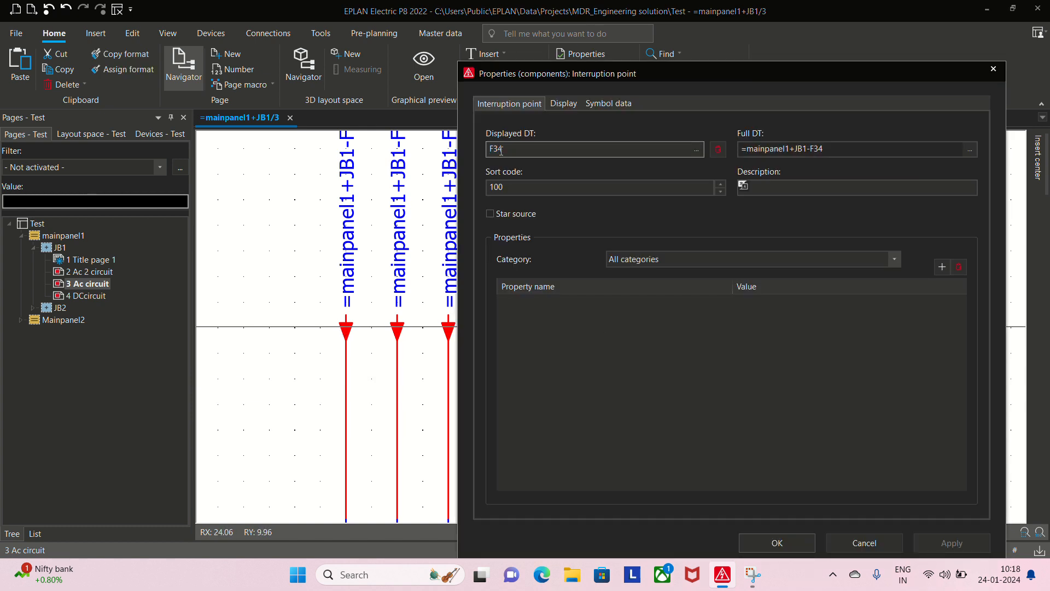
pyautogui.press('Return')
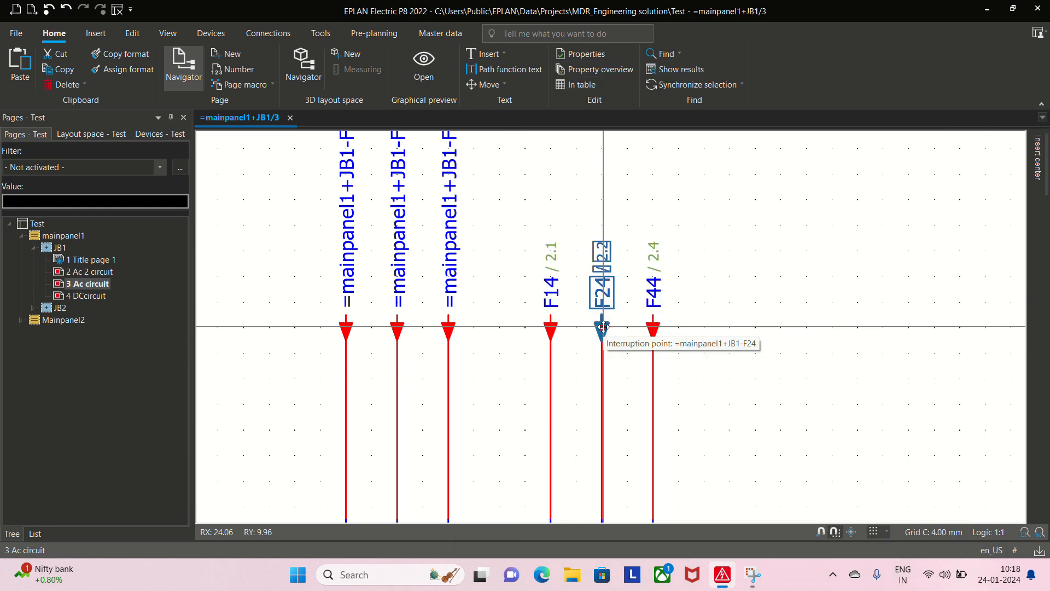
pyautogui.click(652, 328)
pyautogui.doubleClick(652, 328)
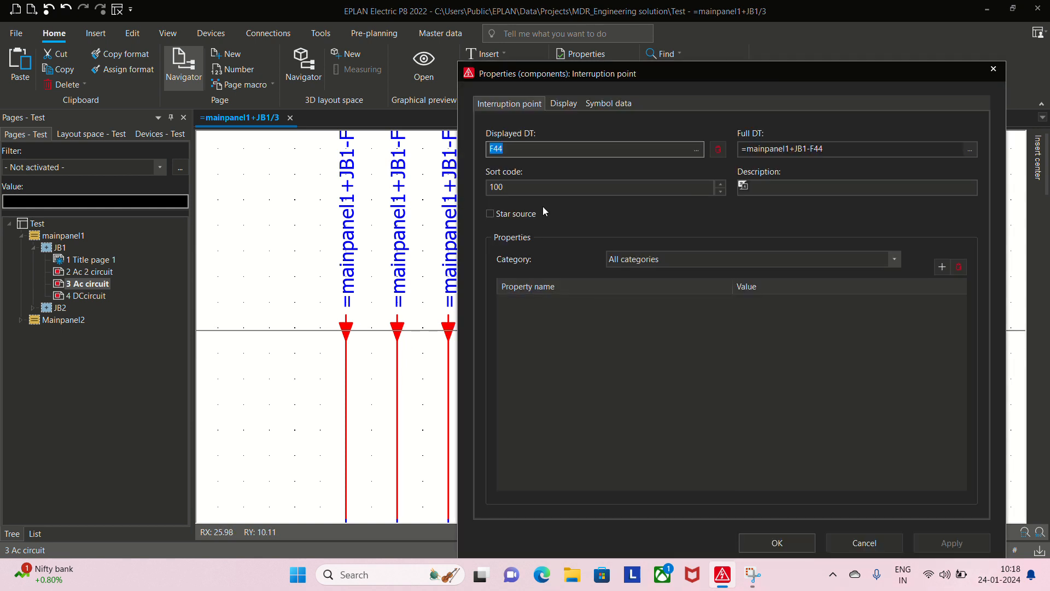
pyautogui.write('F34')
pyautogui.press('Return')
pyautogui.scroll(-3, 723, 320)
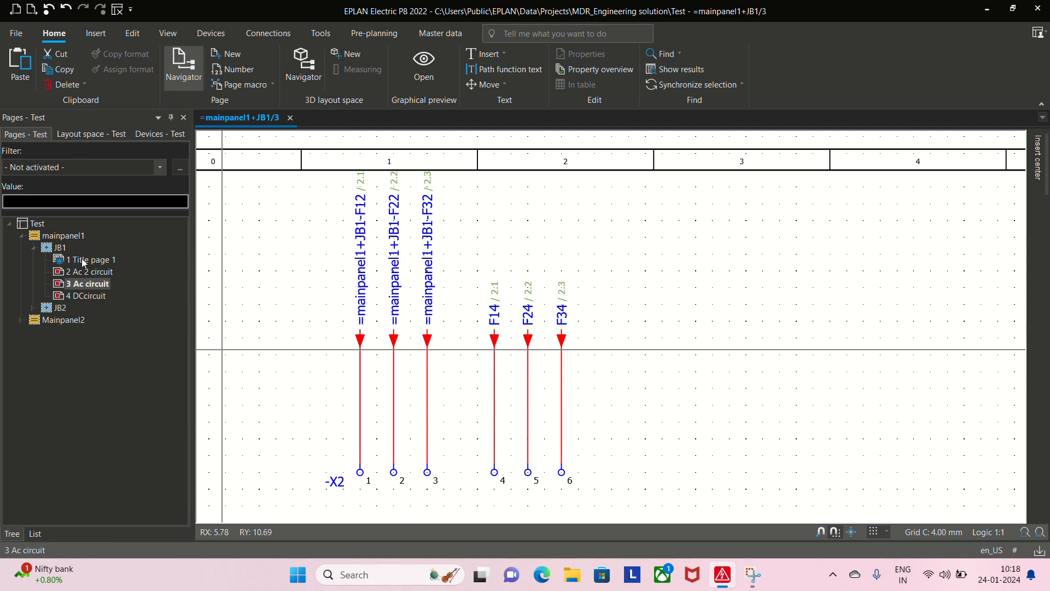
pyautogui.click(58, 259)
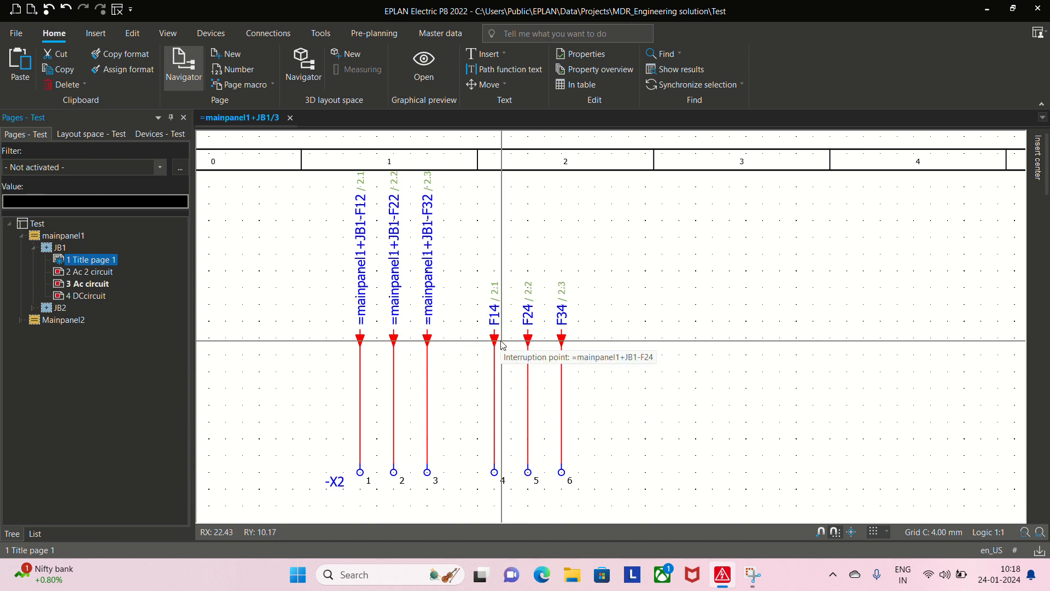
pyautogui.scroll(2, 500, 339)
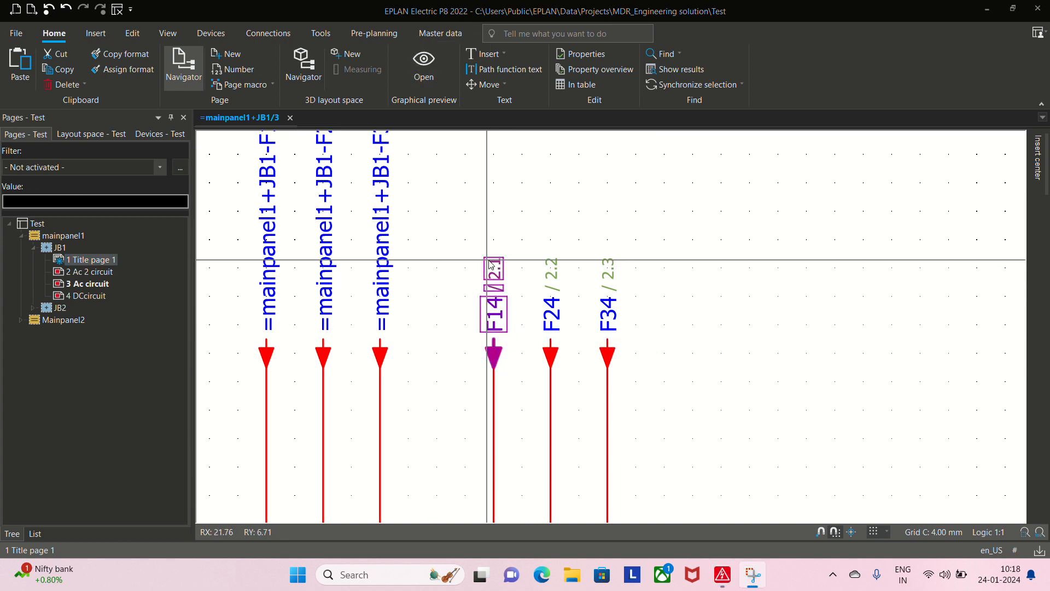
pyautogui.scroll(-1, 496, 340)
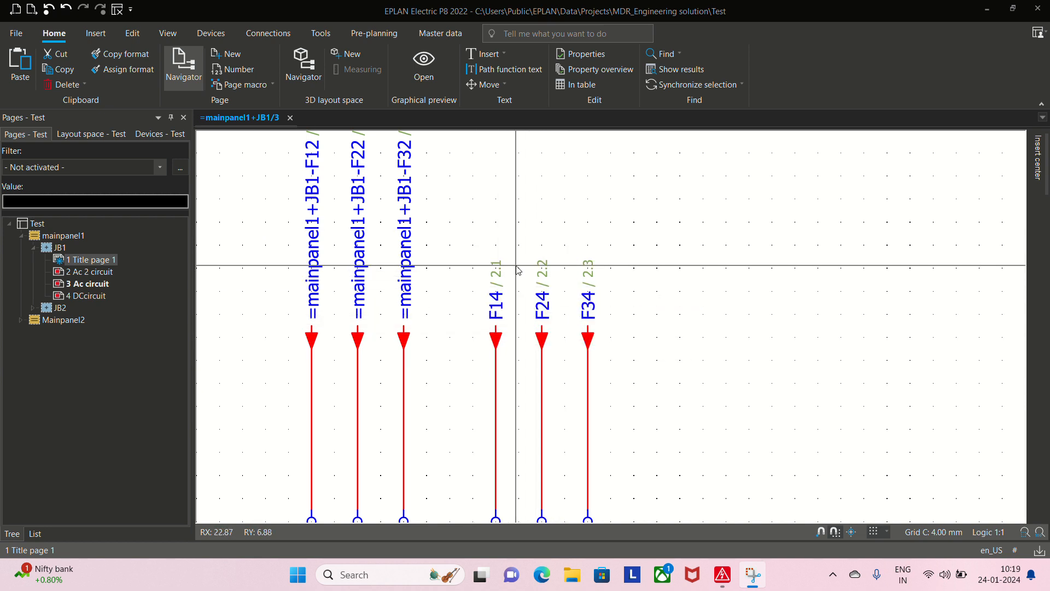
pyautogui.scroll(-1, 504, 342)
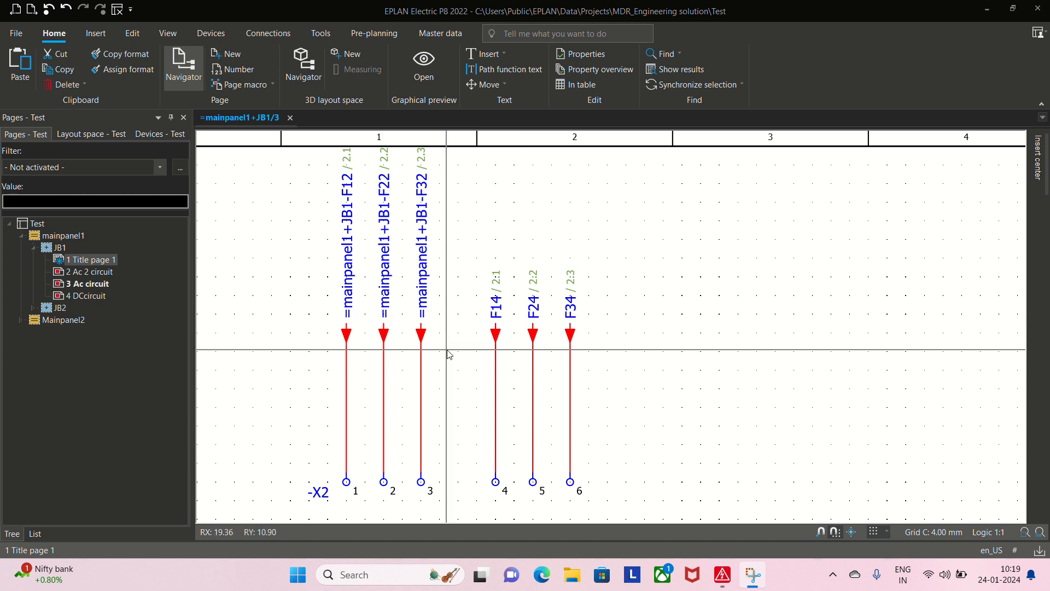
pyautogui.moveTo(454, 364); pyautogui.dragTo(489, 331, button='middle')
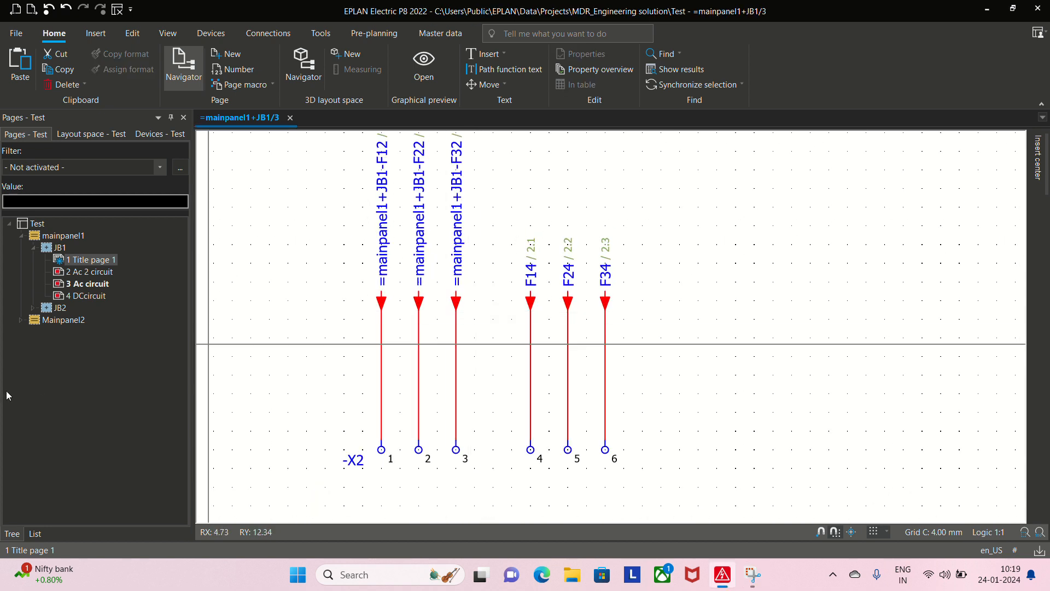
# Create page =mainpanel1+JB2/3 under JB2 with the page description "pOWER CIRCUIT"
pyautogui.click(36, 309)
pyautogui.rightClick(87, 319)
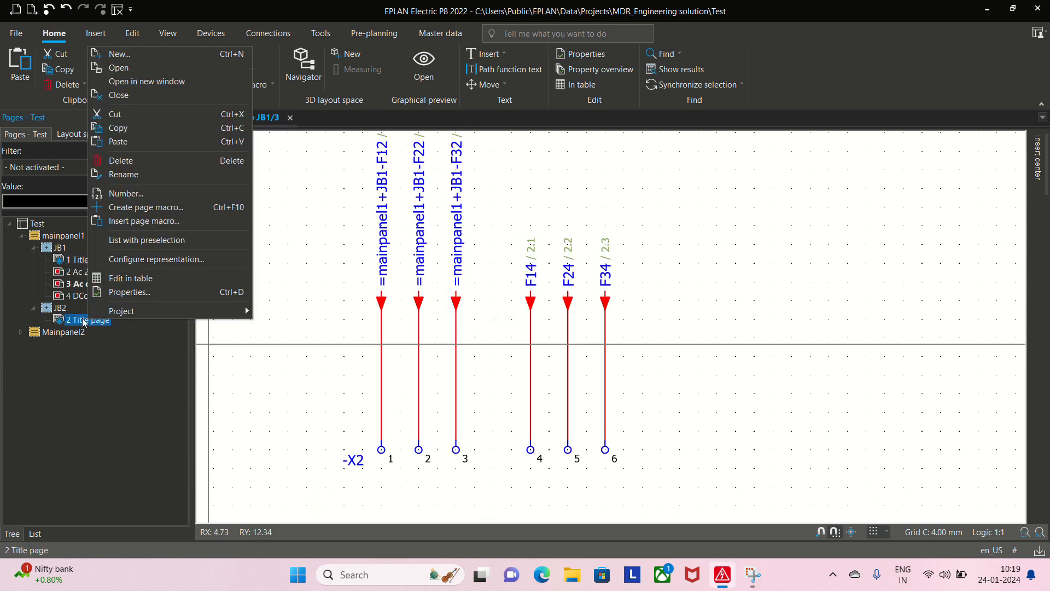
pyautogui.click(118, 346)
pyautogui.rightClick(99, 330)
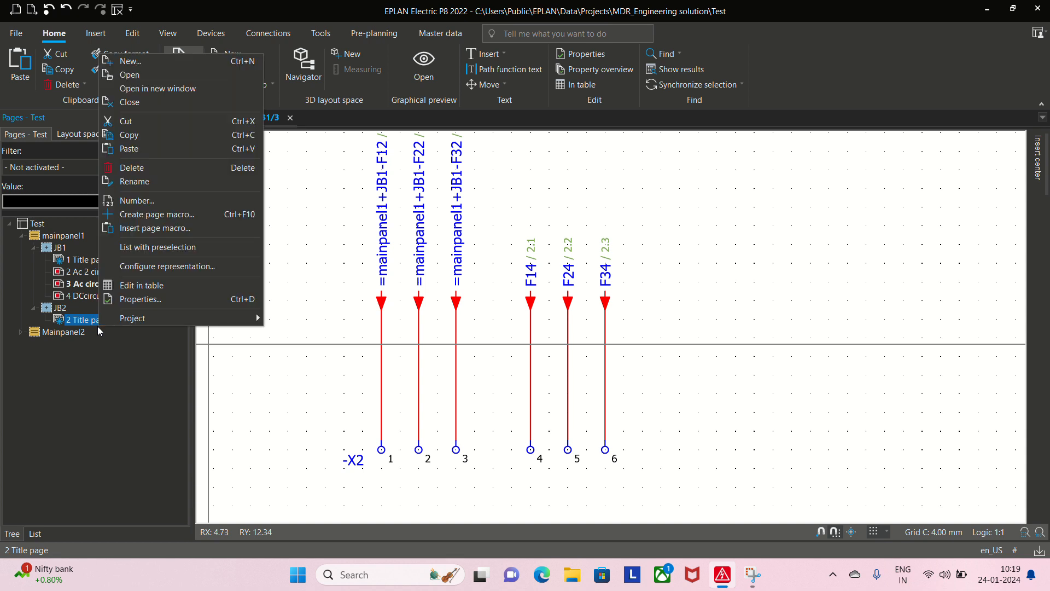
pyautogui.click(131, 61)
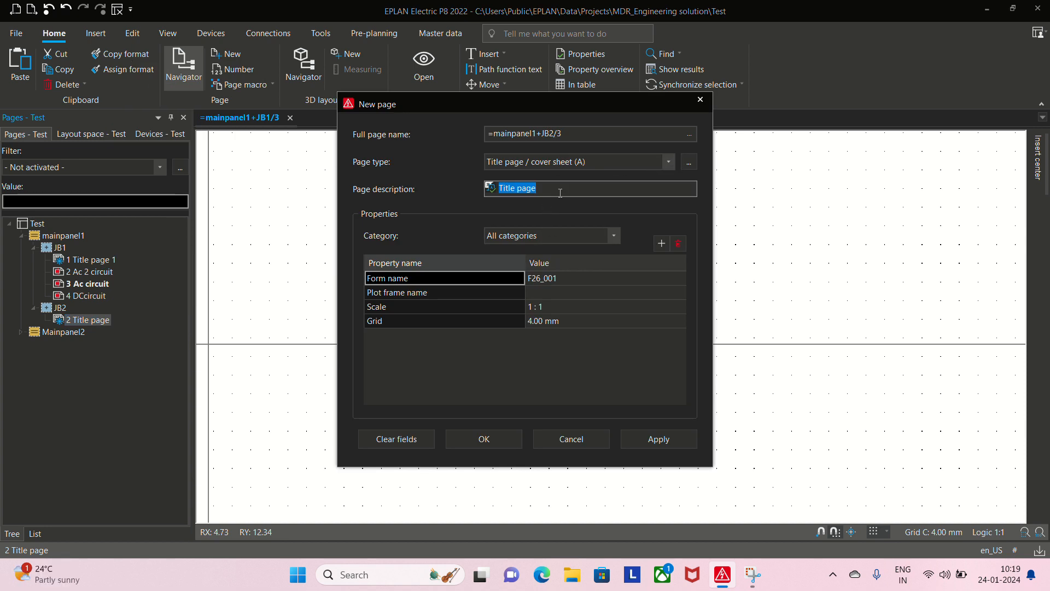
pyautogui.write('m')
pyautogui.press('Return')
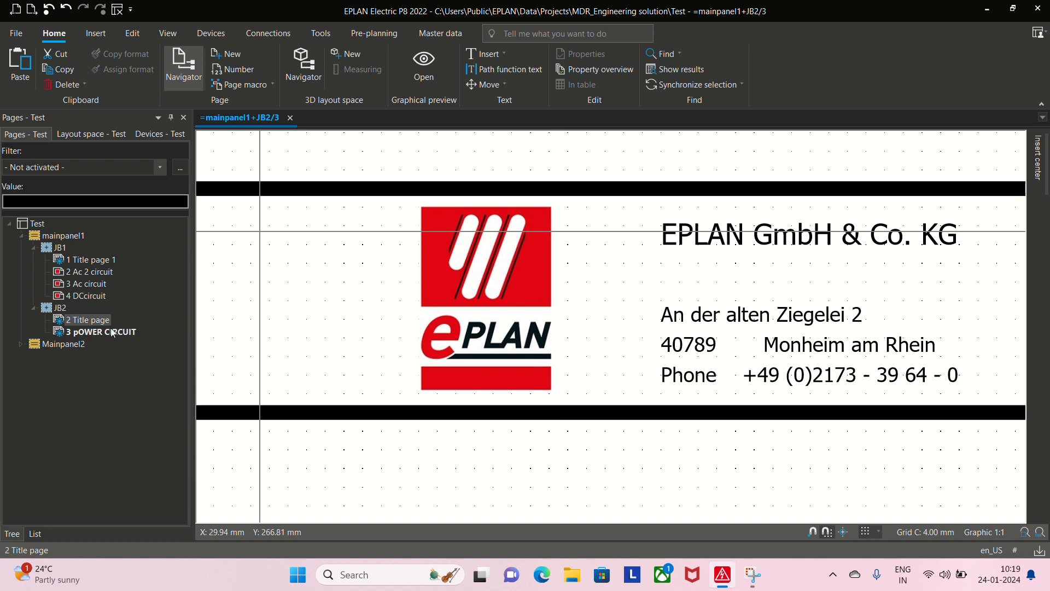
# Change the page type of JB2's pOWER CIRCUIT page to Schematic multi-line (I)
pyautogui.click(113, 333)
pyautogui.rightClick(112, 332)
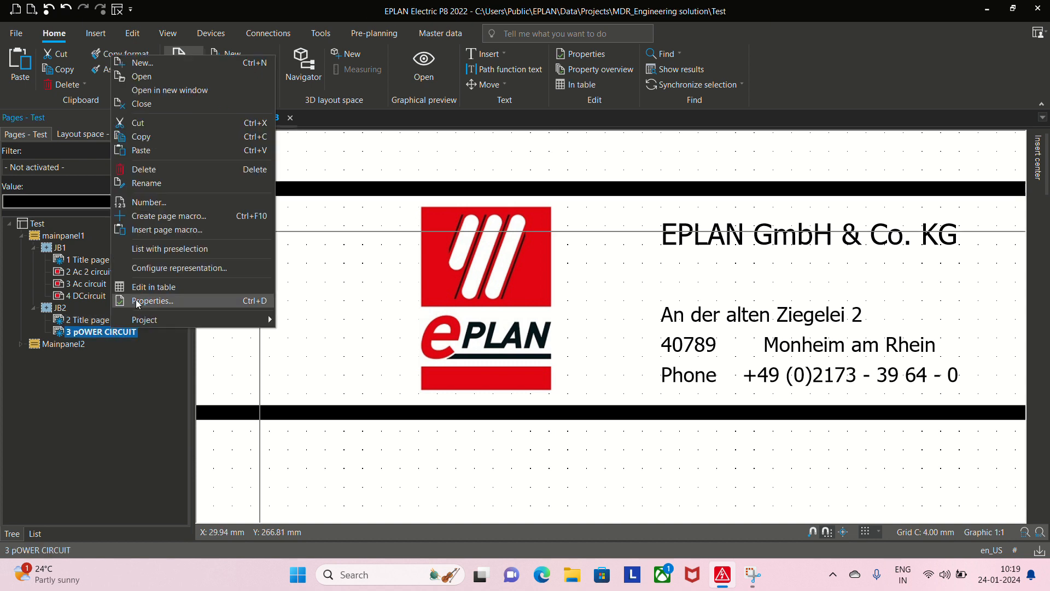
pyautogui.click(135, 299)
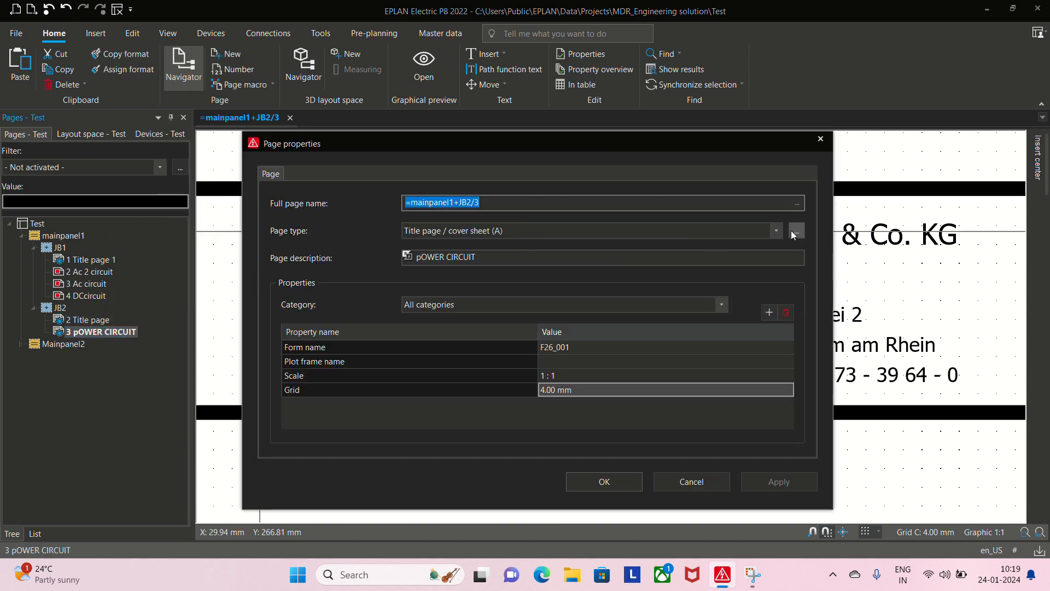
pyautogui.click(773, 232)
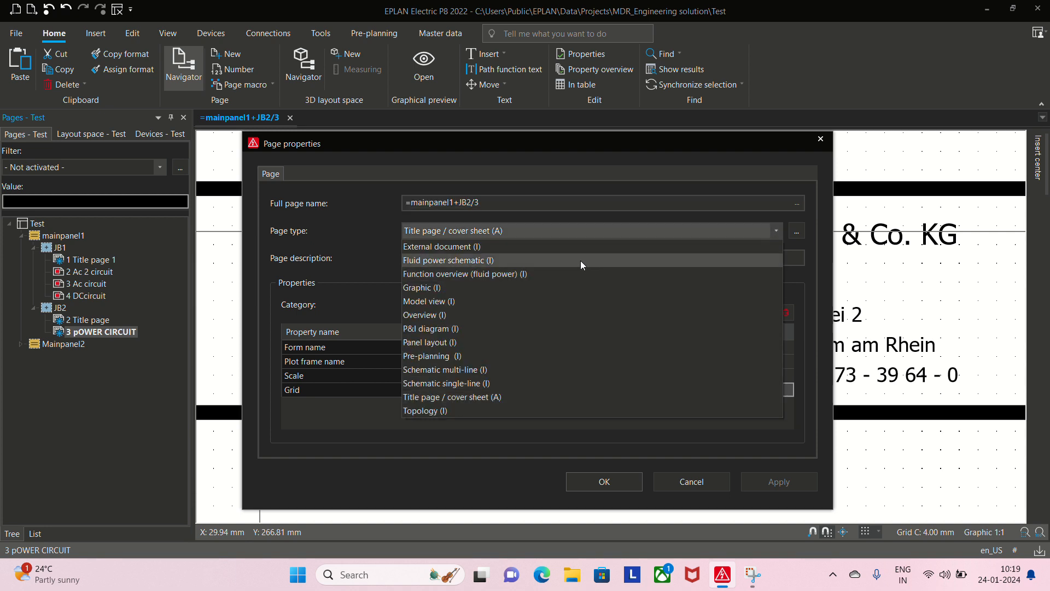
pyautogui.click(512, 370)
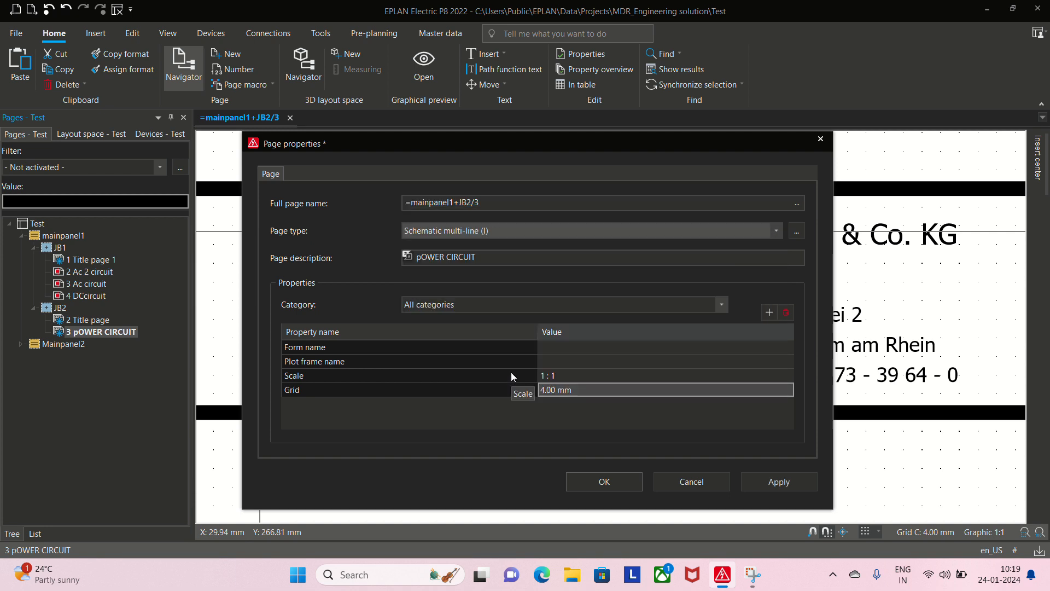
pyautogui.click(604, 482)
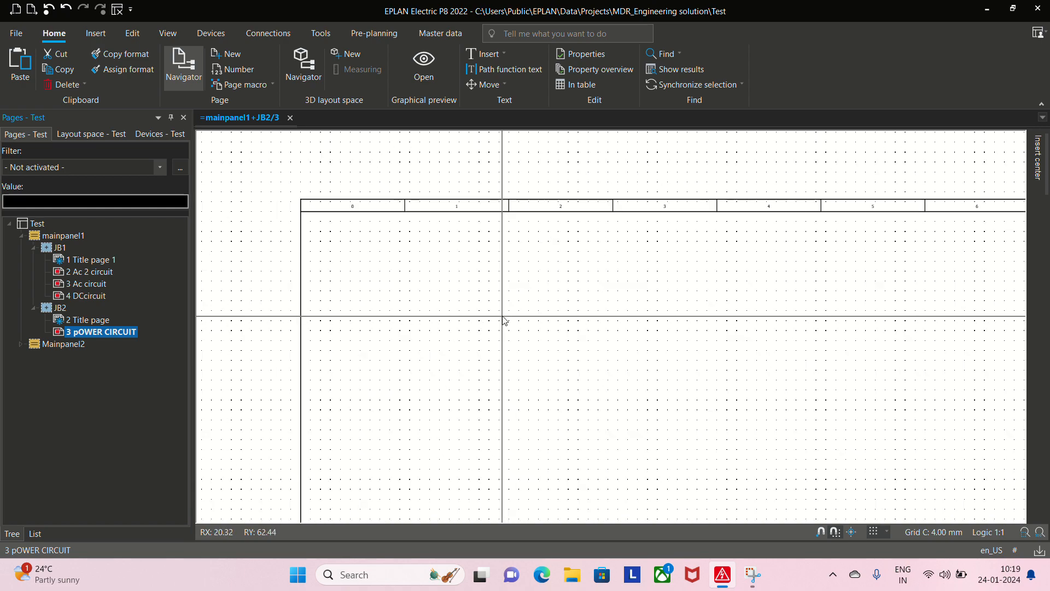
# Copy the F14 and F24 interruption points together with terminals 4 and 5 from JB1's 3 Ac circuit page
pyautogui.click(84, 284)
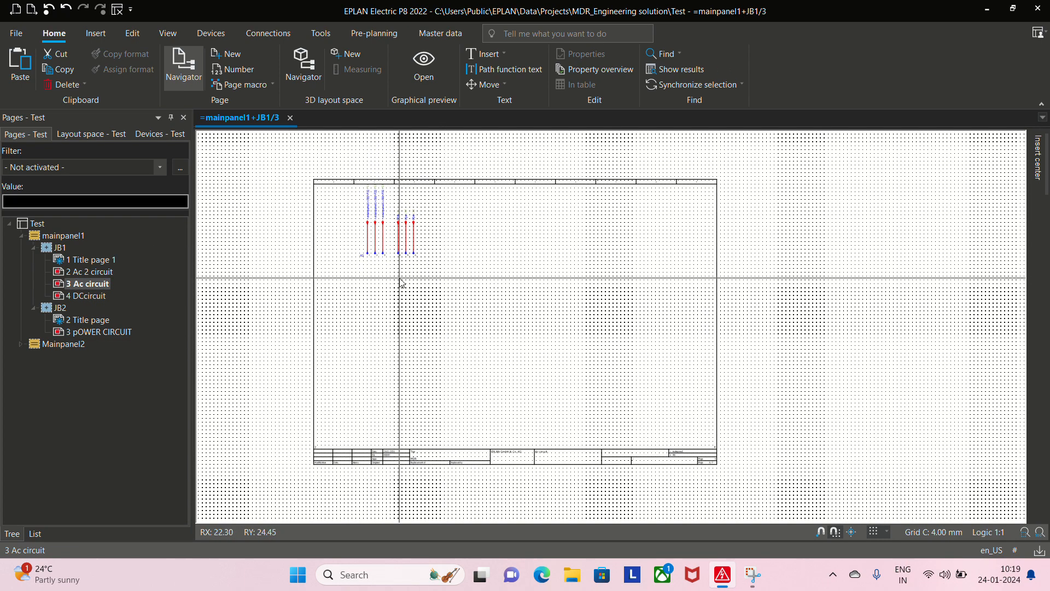
pyautogui.scroll(5, 400, 282)
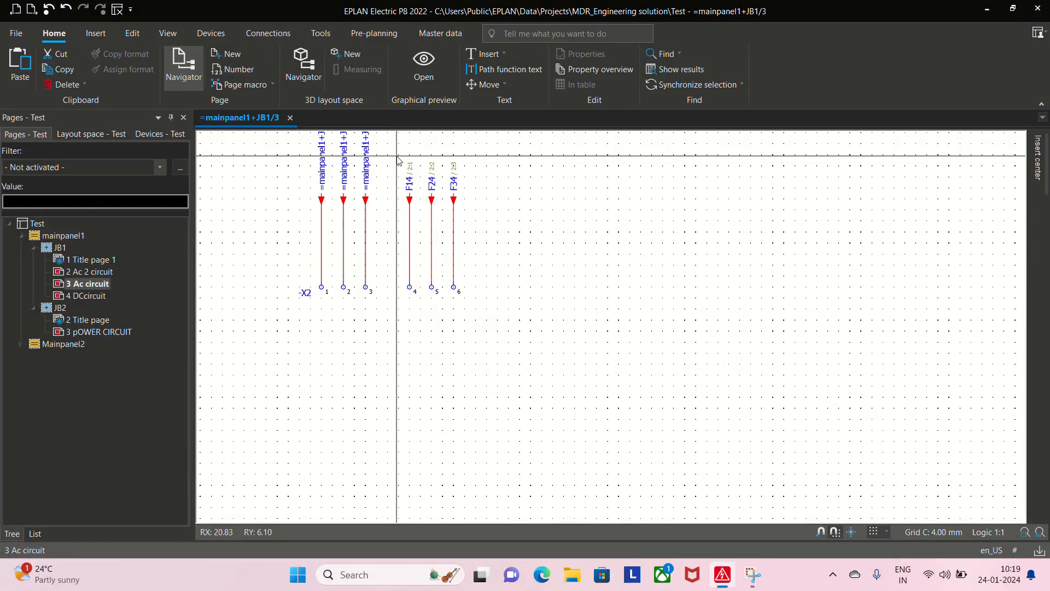
pyautogui.moveTo(397, 160); pyautogui.dragTo(440, 302)
pyautogui.press('Escape')
# Paste the copied interruption points and terminals onto JB2's pOWER CIRCUIT page at RX 20, RY 21, using the Do not modify insertion mode
pyautogui.doubleClick(118, 333)
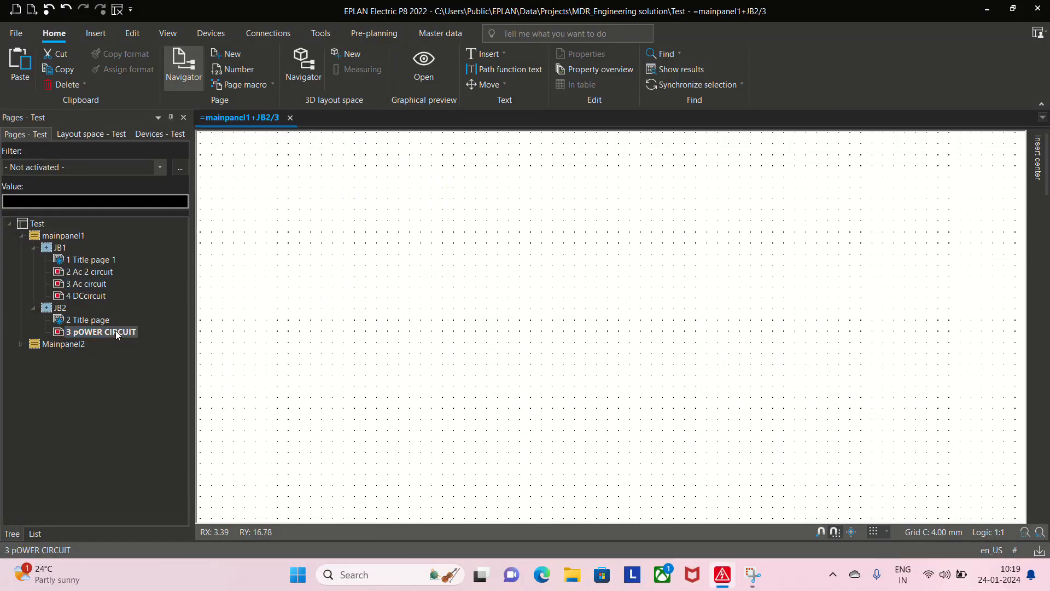
pyautogui.scroll(-5, 487, 393)
pyautogui.moveTo(487, 392); pyautogui.dragTo(462, 304, button='middle')
pyautogui.hotkey('ctrl', 'v')
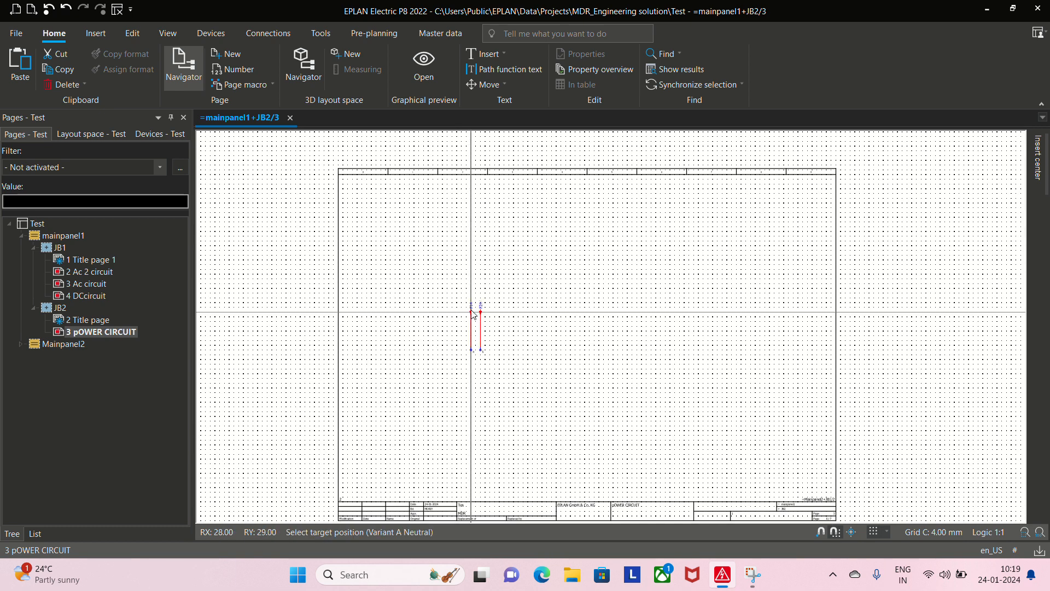
pyautogui.click(433, 273)
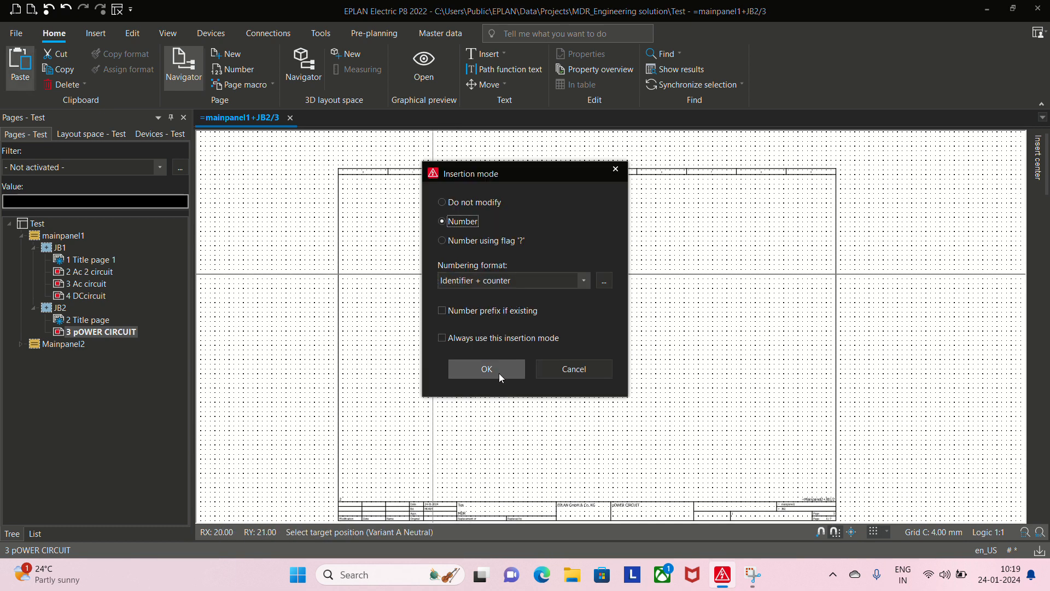
pyautogui.click(469, 203)
pyautogui.click(476, 368)
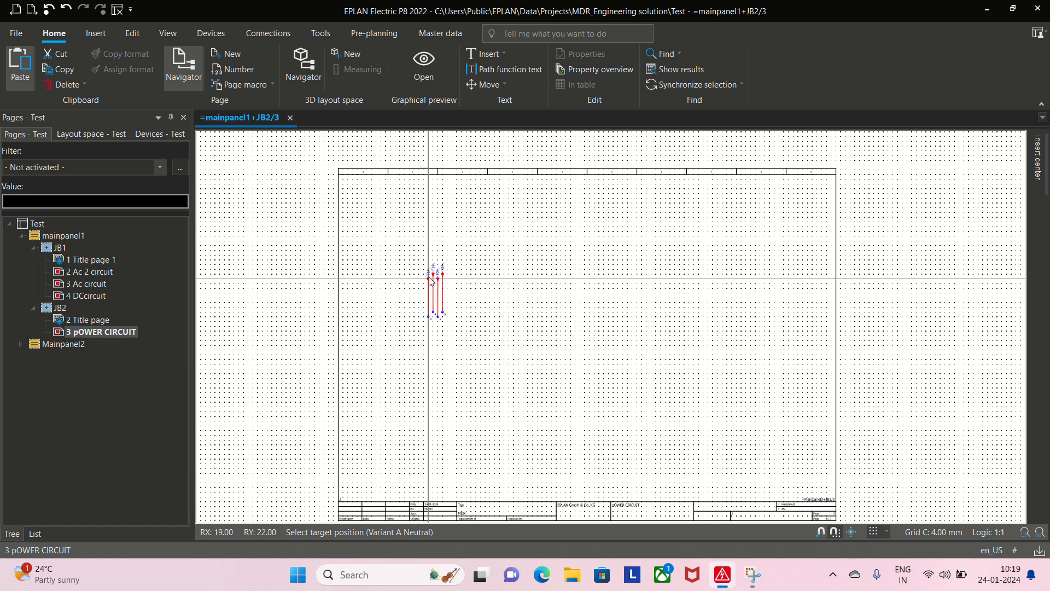
# Rename the F14 and F24 interruption points on JB2's pOWER CIRCUIT page as F42 and F44, following JB1's Ac 2 circuit page
pyautogui.scroll(5, 438, 279)
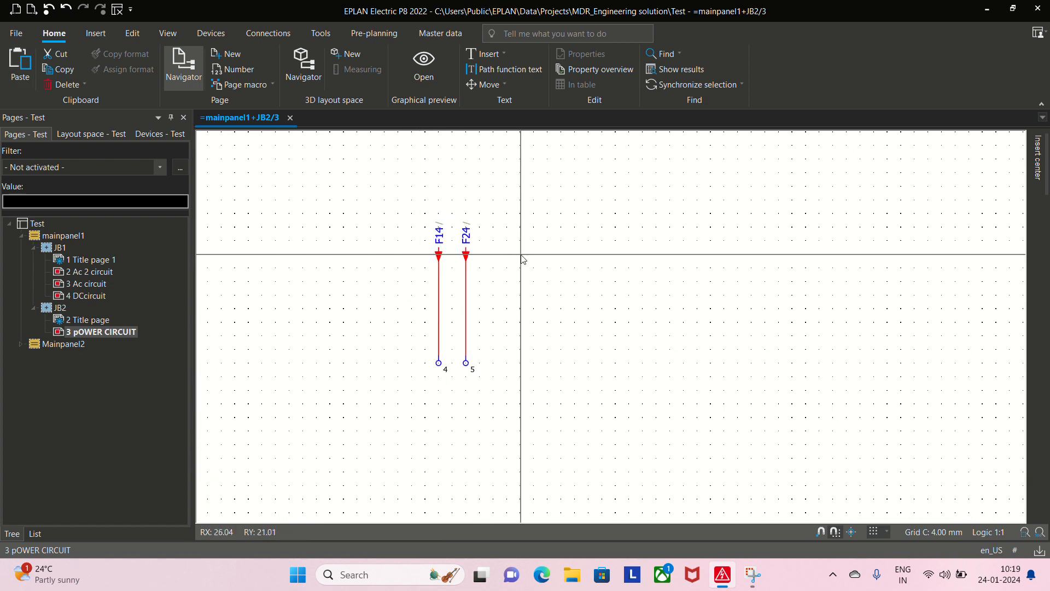
pyautogui.click(83, 271)
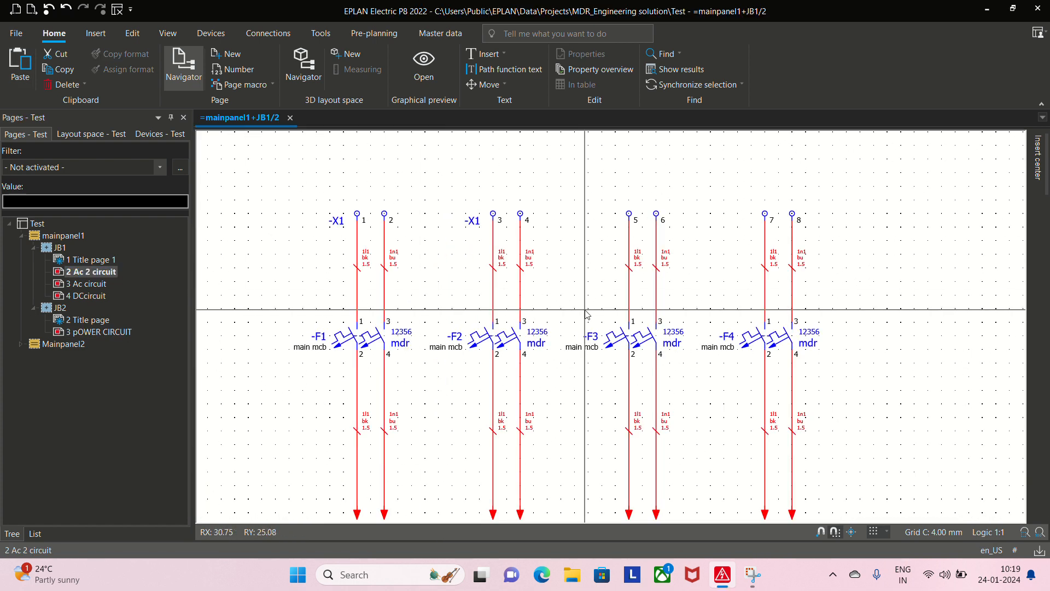
pyautogui.scroll(-2, 481, 241)
pyautogui.scroll(4, 664, 324)
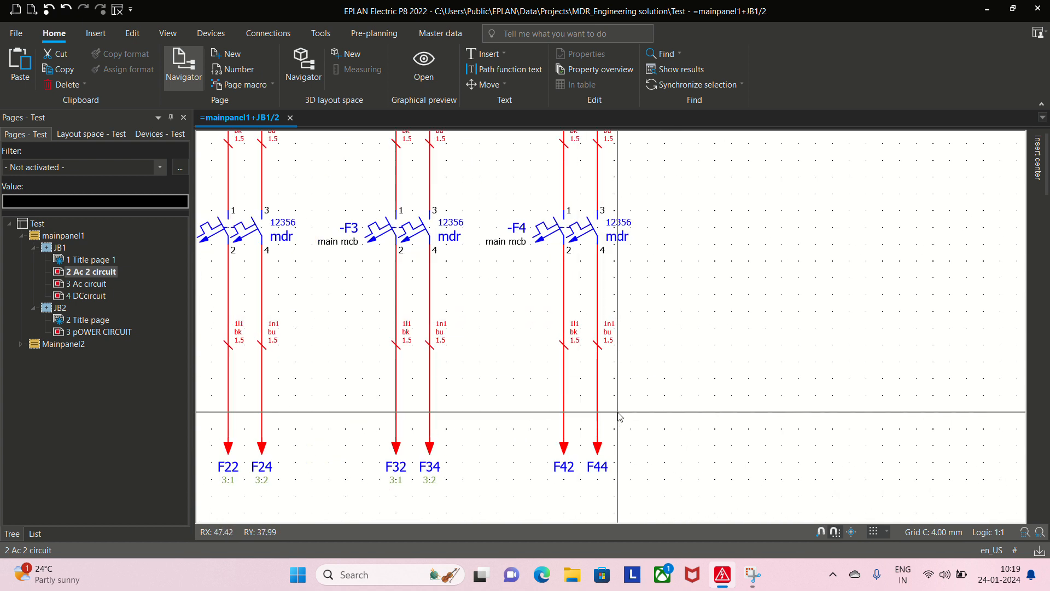
pyautogui.moveTo(579, 442); pyautogui.dragTo(527, 405, button='middle')
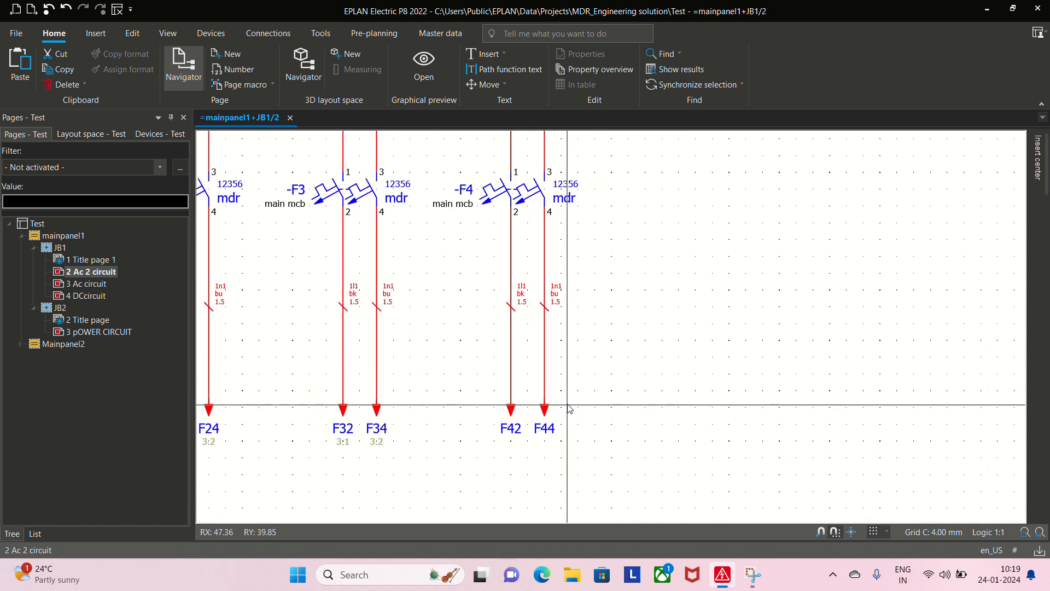
pyautogui.click(104, 332)
pyautogui.scroll(2, 358, 293)
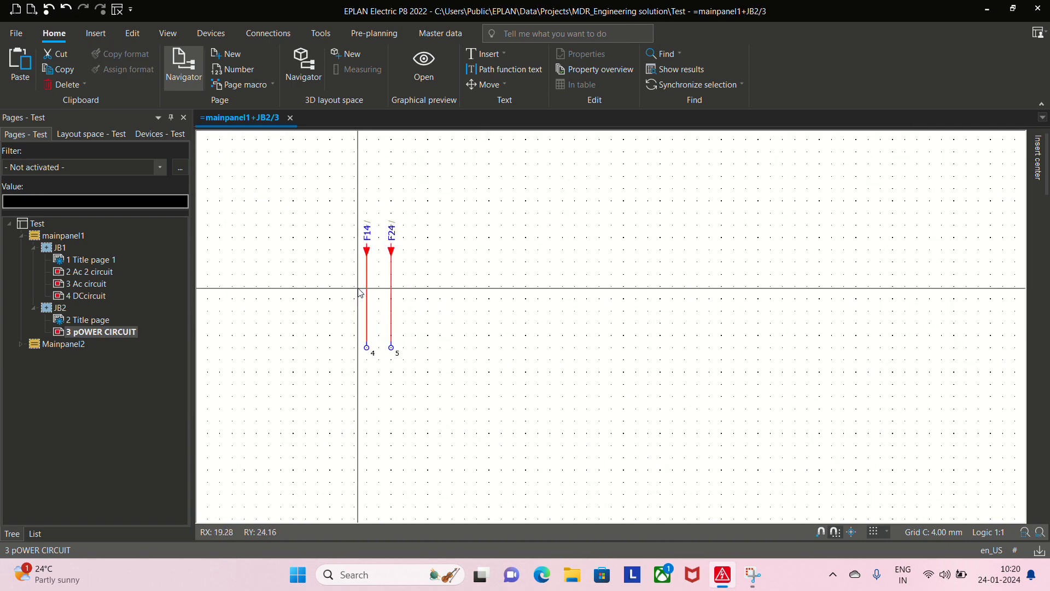
pyautogui.scroll(2, 358, 292)
pyautogui.moveTo(359, 274); pyautogui.dragTo(368, 363, button='middle')
pyautogui.doubleClick(367, 322)
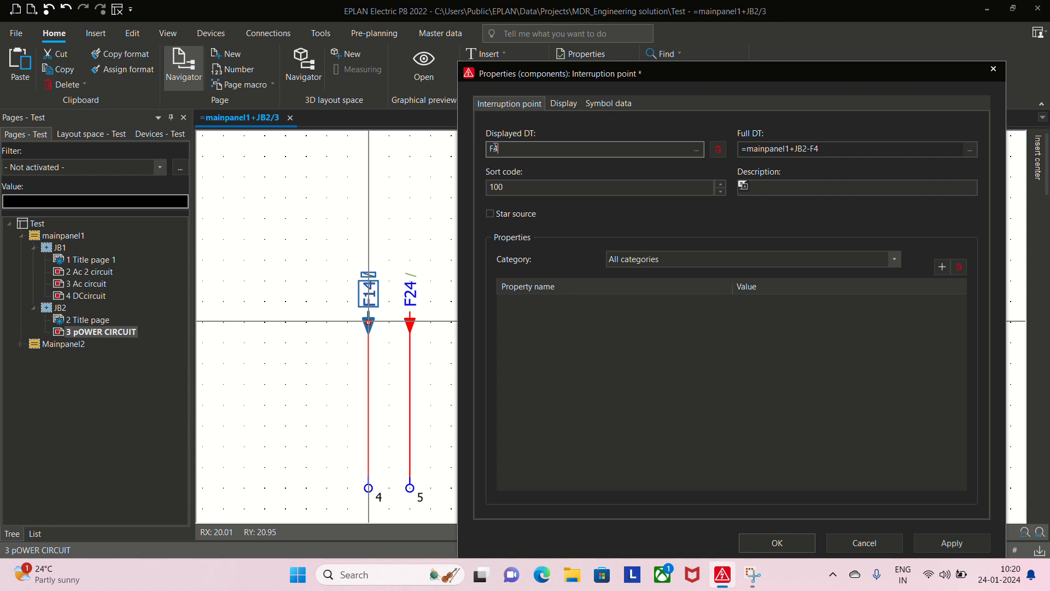
pyautogui.press('Return')
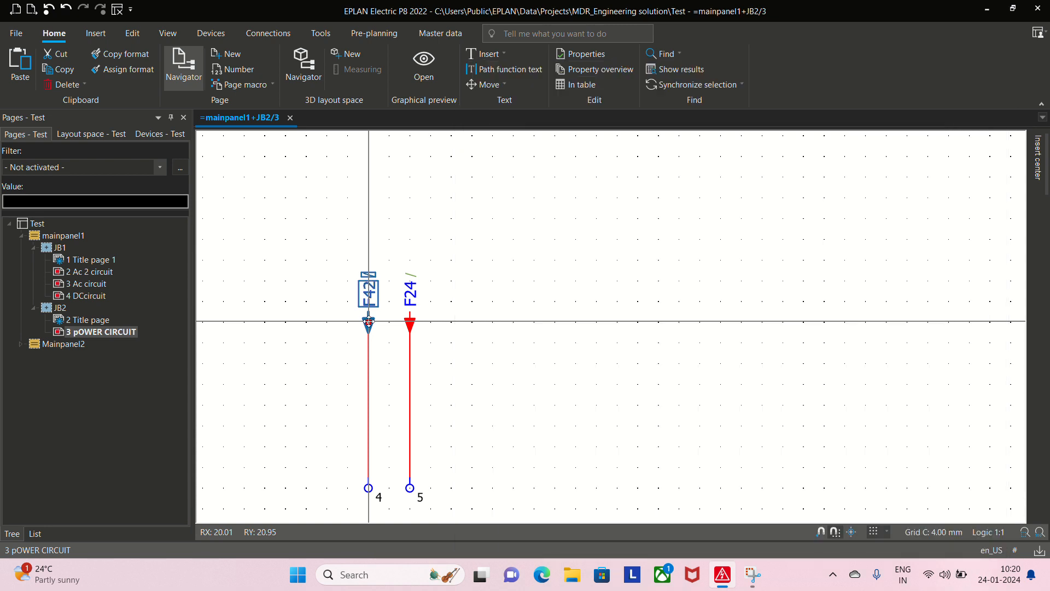
pyautogui.doubleClick(410, 323)
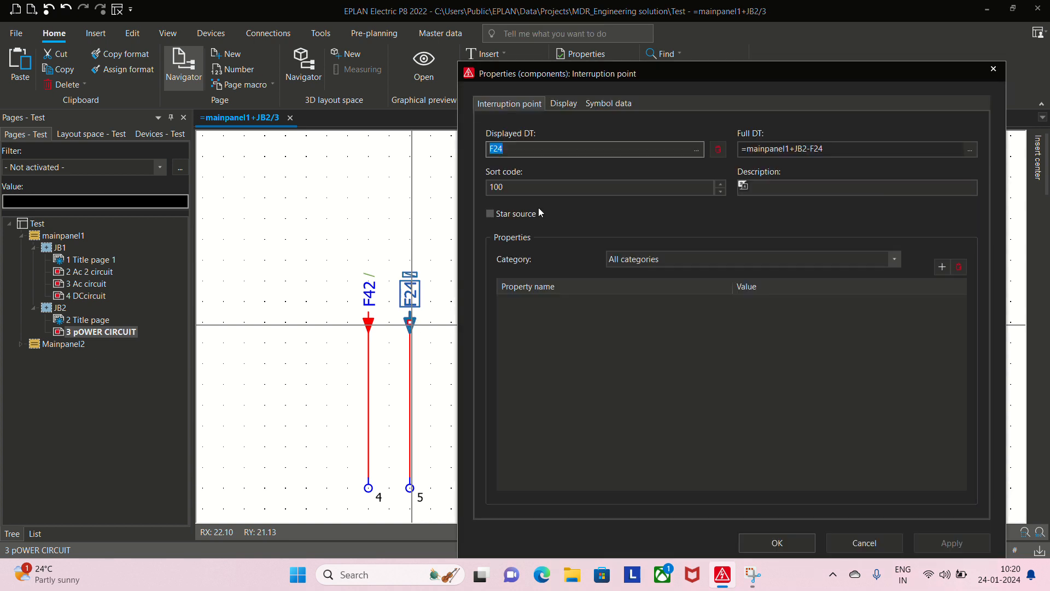
pyautogui.write('F44')
pyautogui.press('Return')
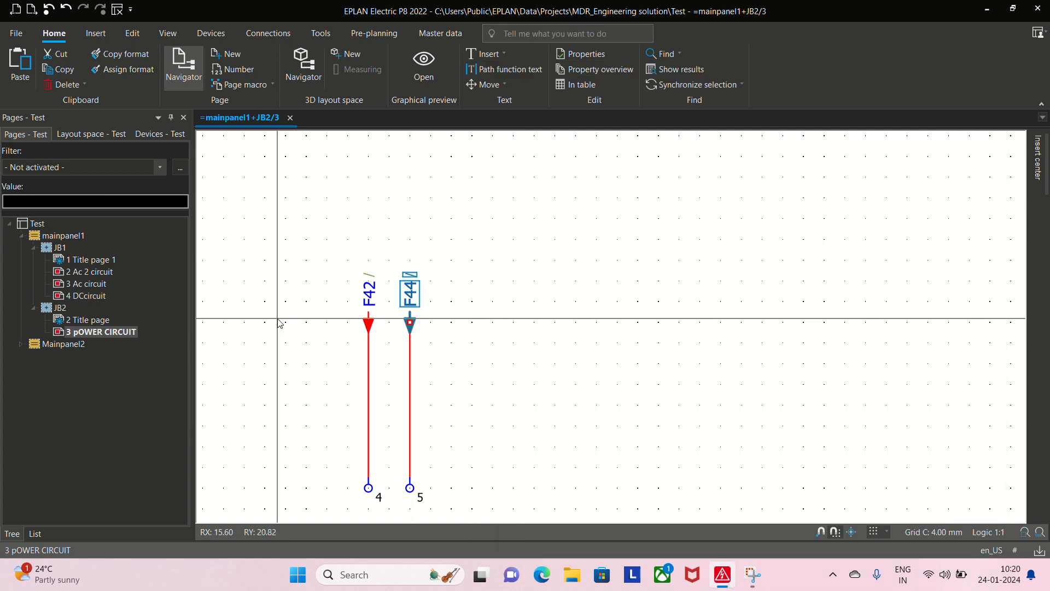
# Compare the F42 and F44 interruption points on JB1's Ac 2 circuit page with those on JB2's pOWER CIRCUIT page
pyautogui.doubleClick(83, 272)
pyautogui.scroll(-1, 537, 399)
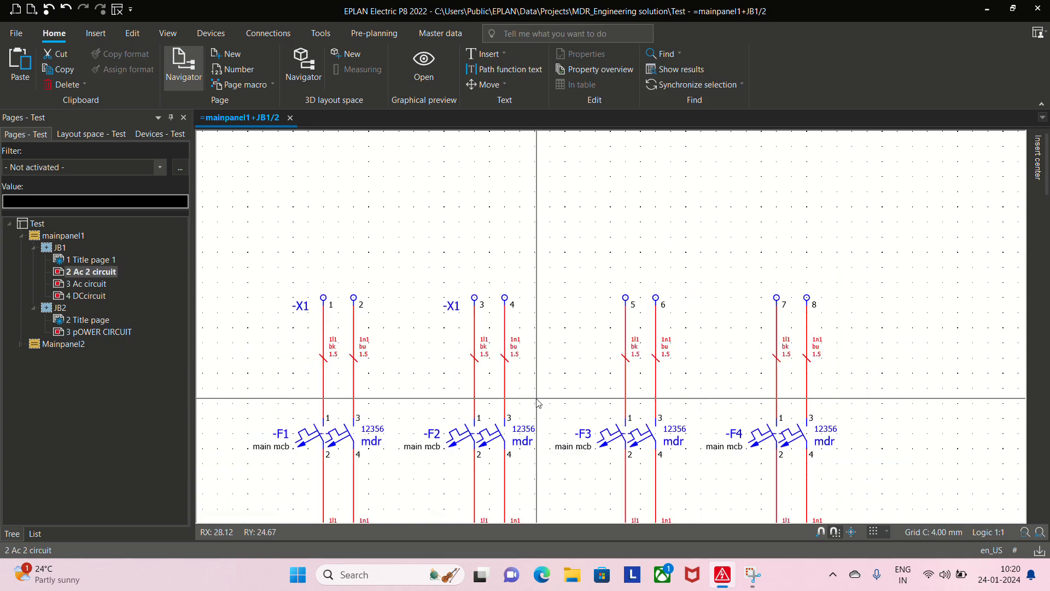
pyautogui.moveTo(536, 398); pyautogui.dragTo(431, 255, button='middle')
pyautogui.moveTo(684, 466); pyautogui.dragTo(621, 340, button='middle')
pyautogui.scroll(2, 616, 396)
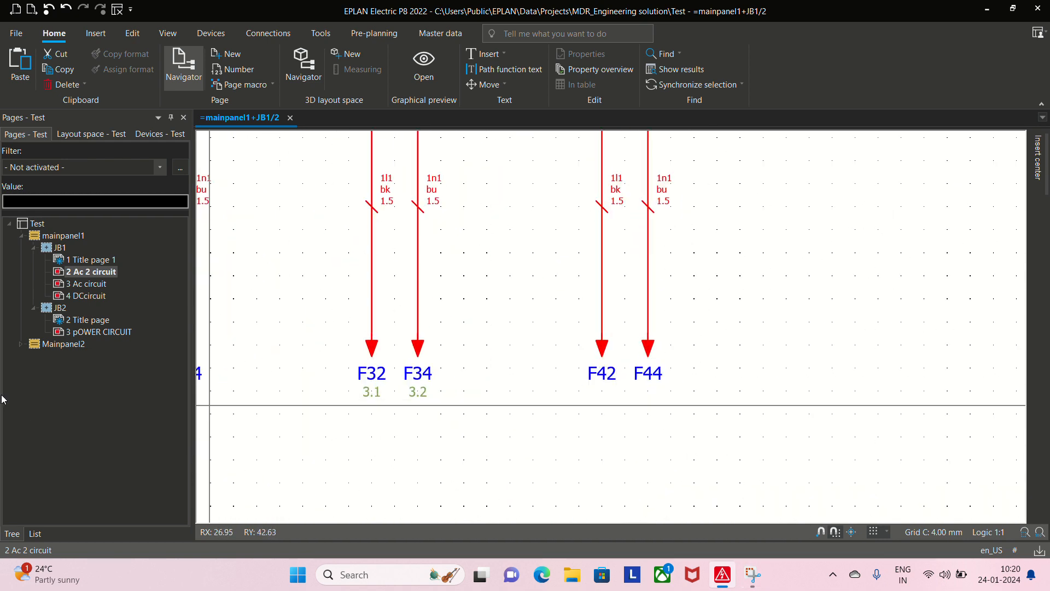
pyautogui.doubleClick(92, 332)
pyautogui.scroll(-2, 540, 391)
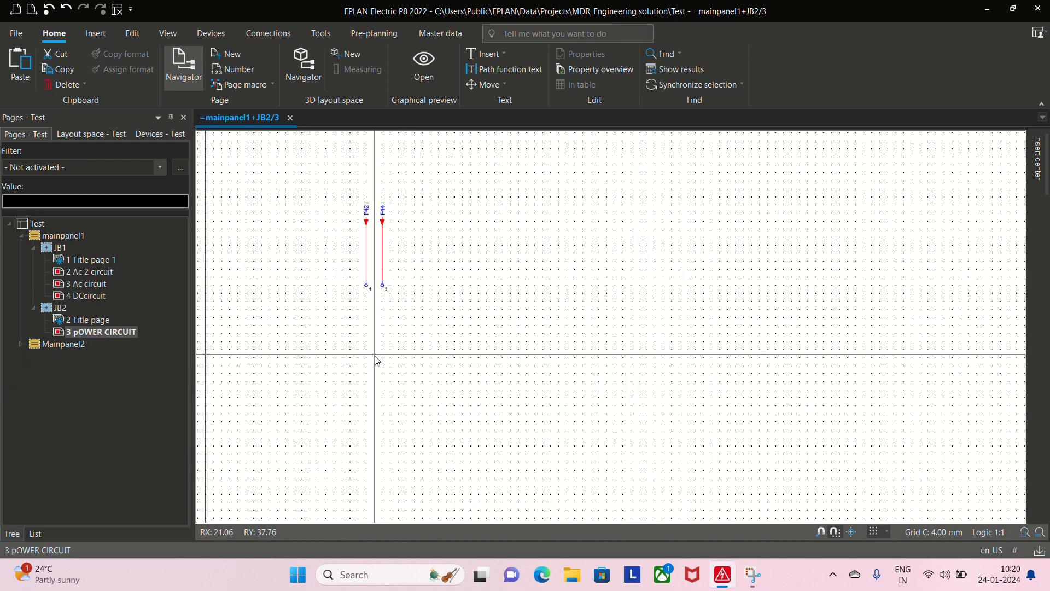
pyautogui.scroll(2, 361, 271)
pyautogui.scroll(1, 377, 287)
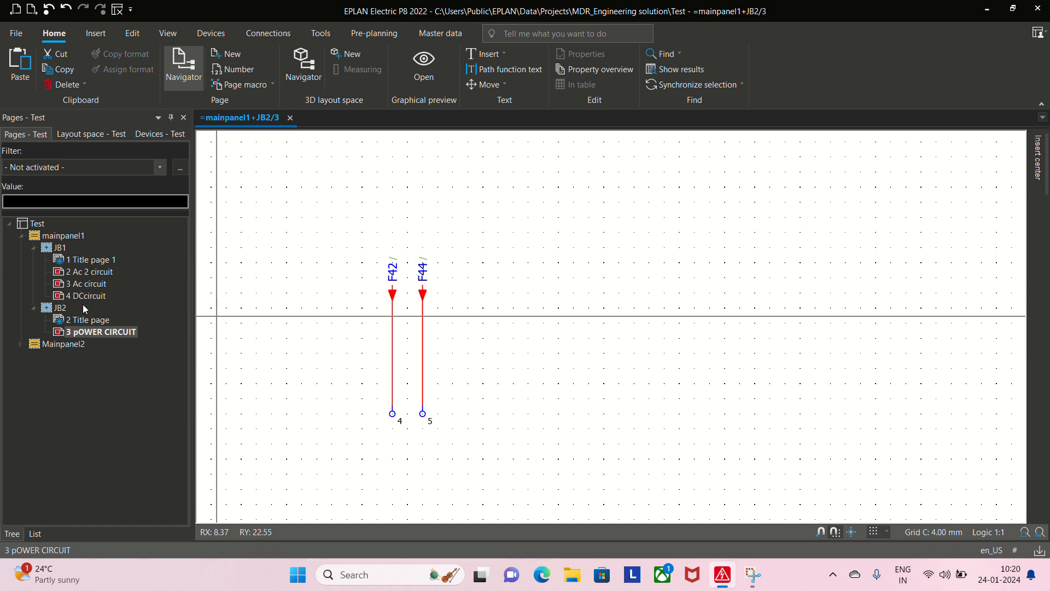
# Copy F42 and F44 with their terminals from JB2's pOWER CIRCUIT page to JB1's Ac circuit page at RX 35, RY 13, using Do not modify
pyautogui.hotkey('ctrl', 'c')
pyautogui.moveTo(333, 237); pyautogui.dragTo(469, 442)
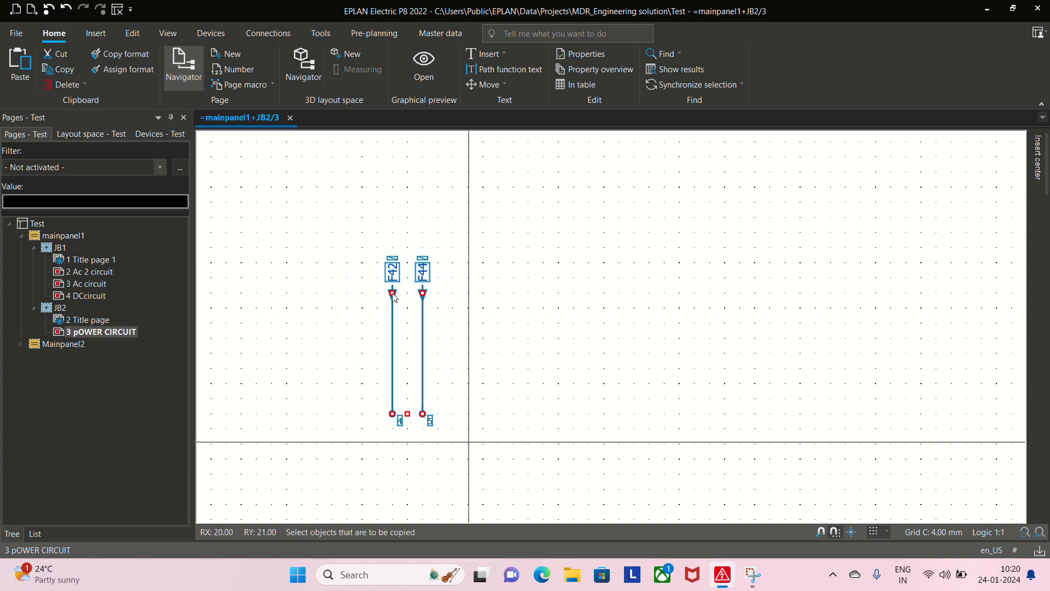
pyautogui.doubleClick(91, 271)
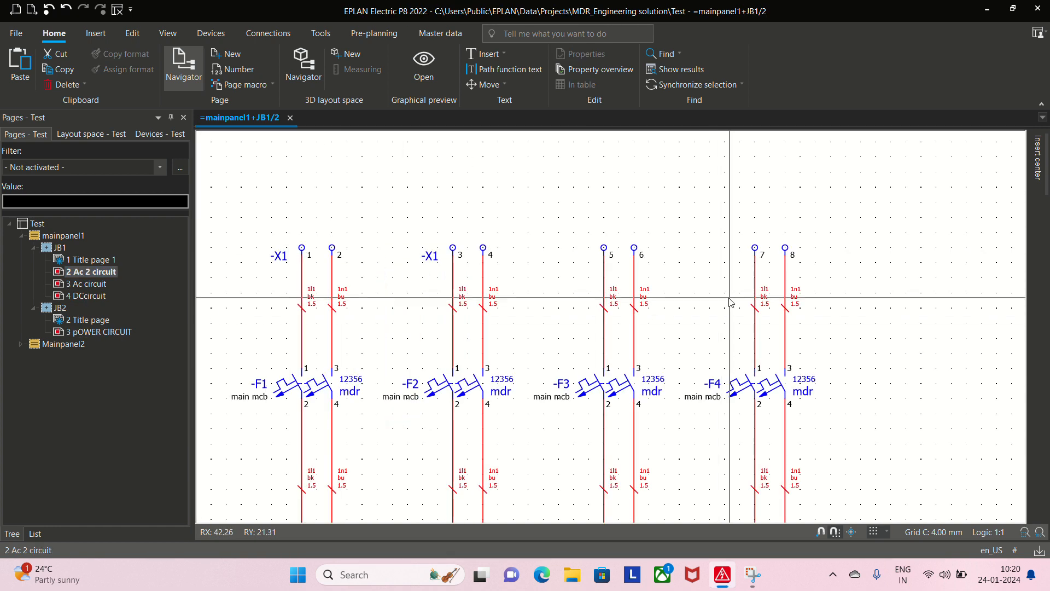
pyautogui.doubleClick(81, 284)
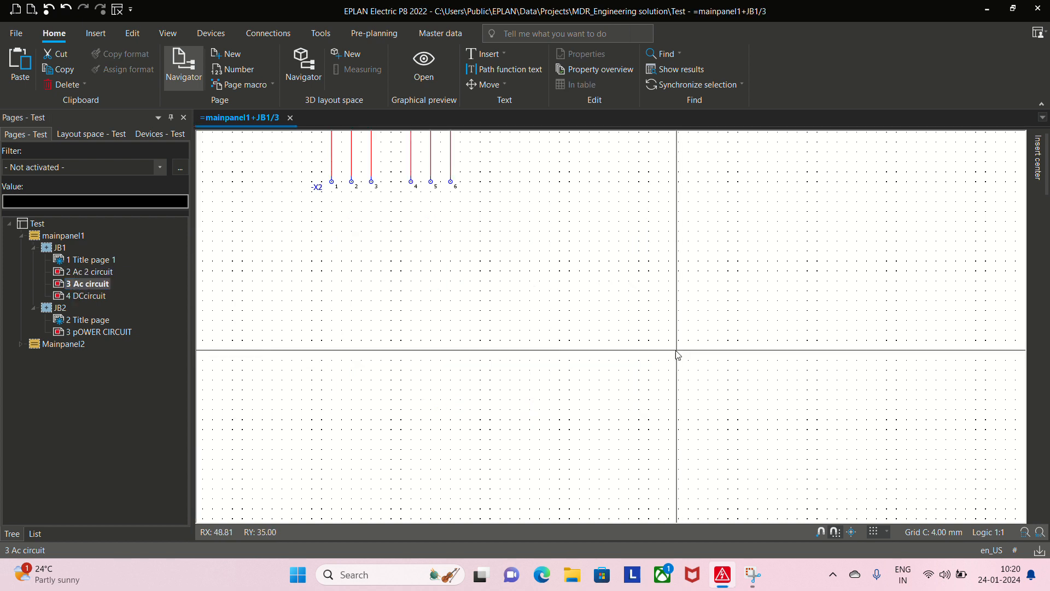
pyautogui.hotkey('ctrl', 'v')
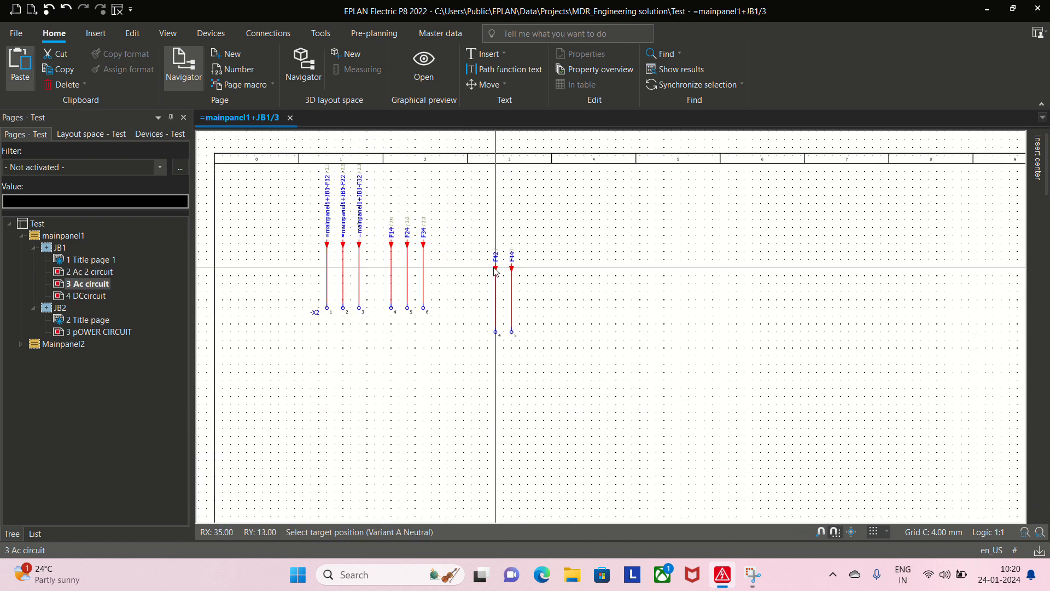
pyautogui.click(495, 268)
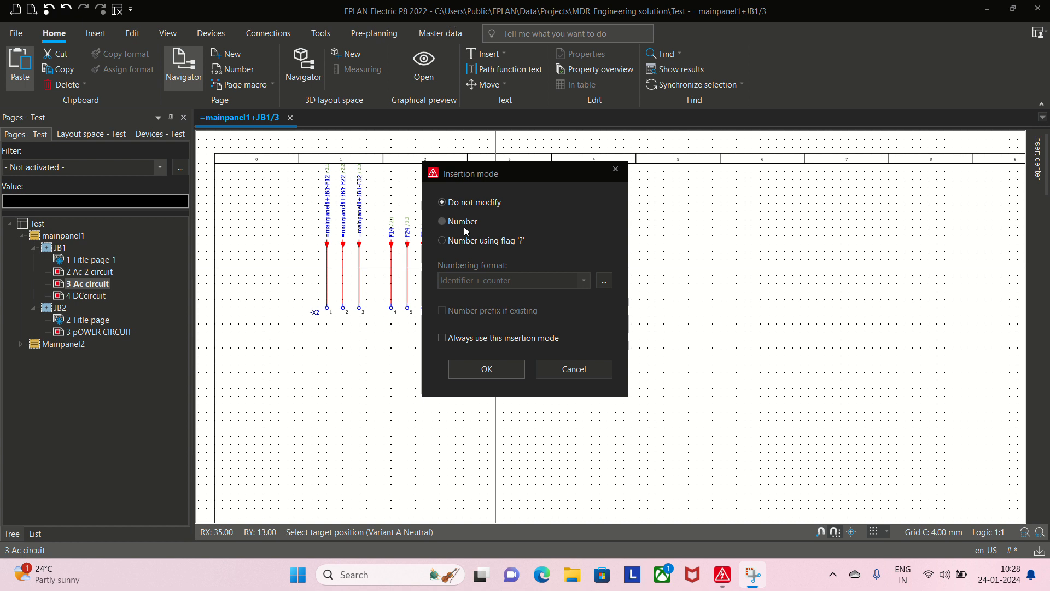
pyautogui.moveTo(502, 173); pyautogui.dragTo(640, 163)
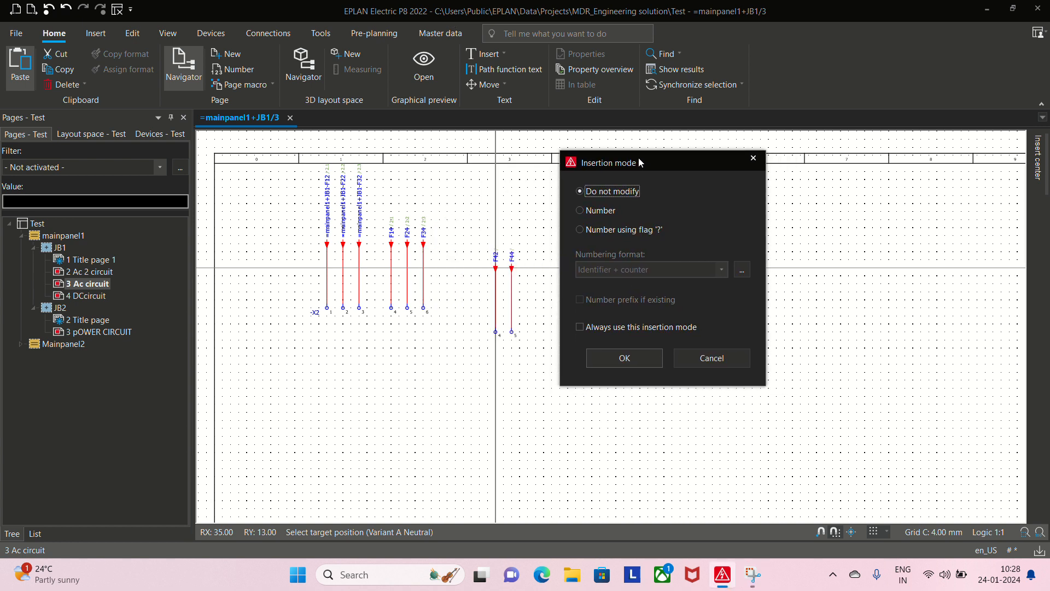
pyautogui.click(630, 359)
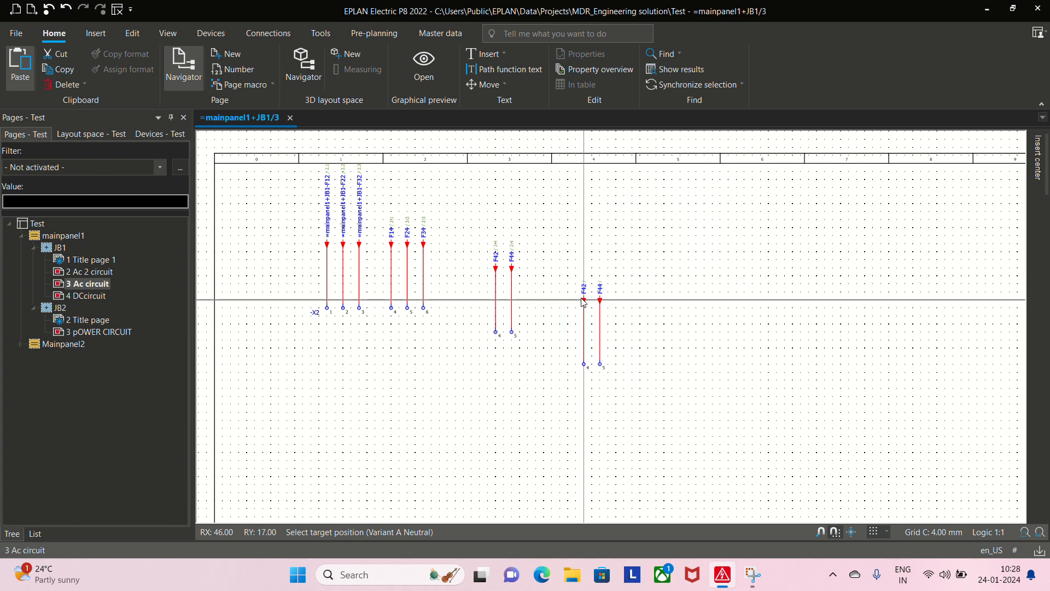
pyautogui.press('Escape')
# Delete the pasted F42 and F44 interruption points with their terminals from JB1's Ac circuit page
pyautogui.scroll(2, 495, 257)
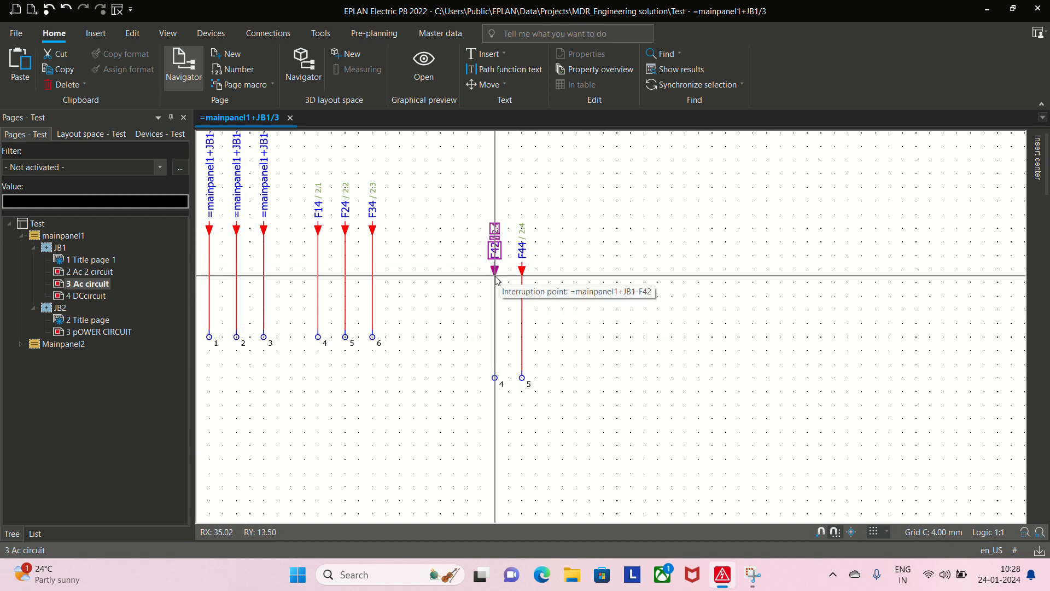
pyautogui.scroll(2, 496, 281)
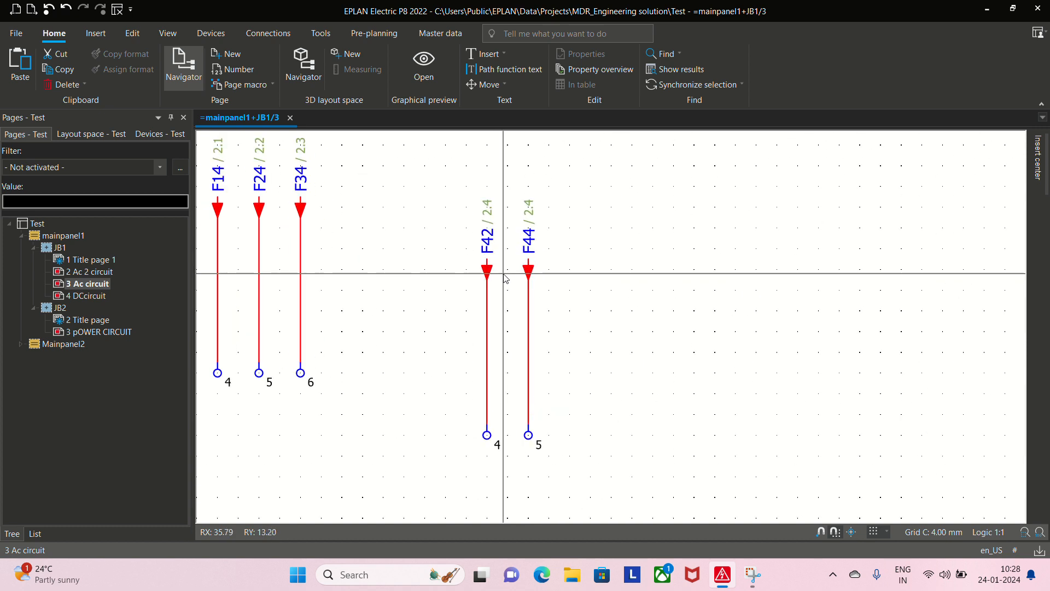
pyautogui.scroll(-3, 464, 242)
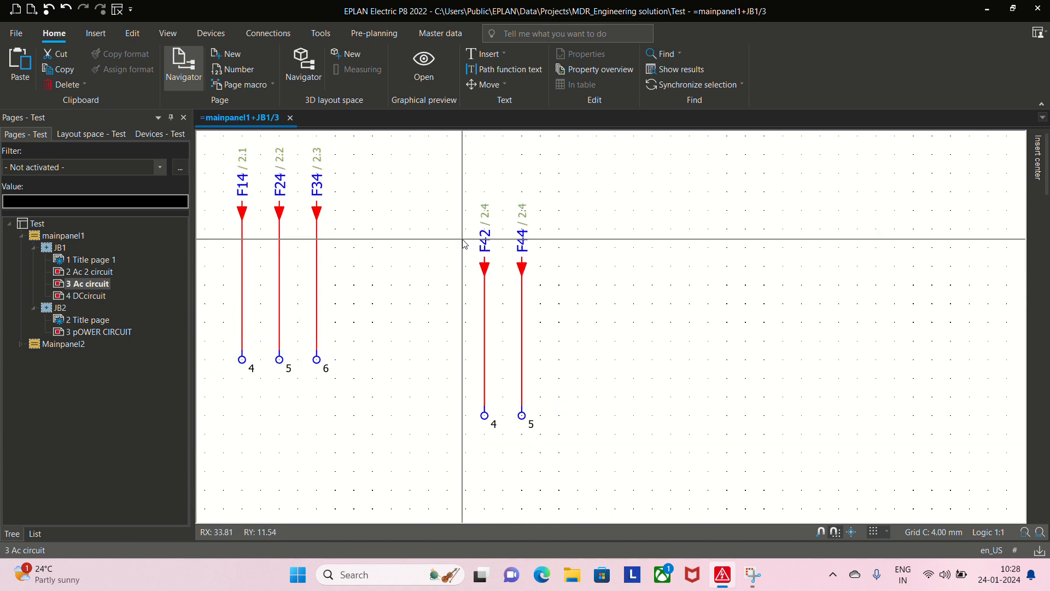
pyautogui.moveTo(461, 215); pyautogui.dragTo(554, 378)
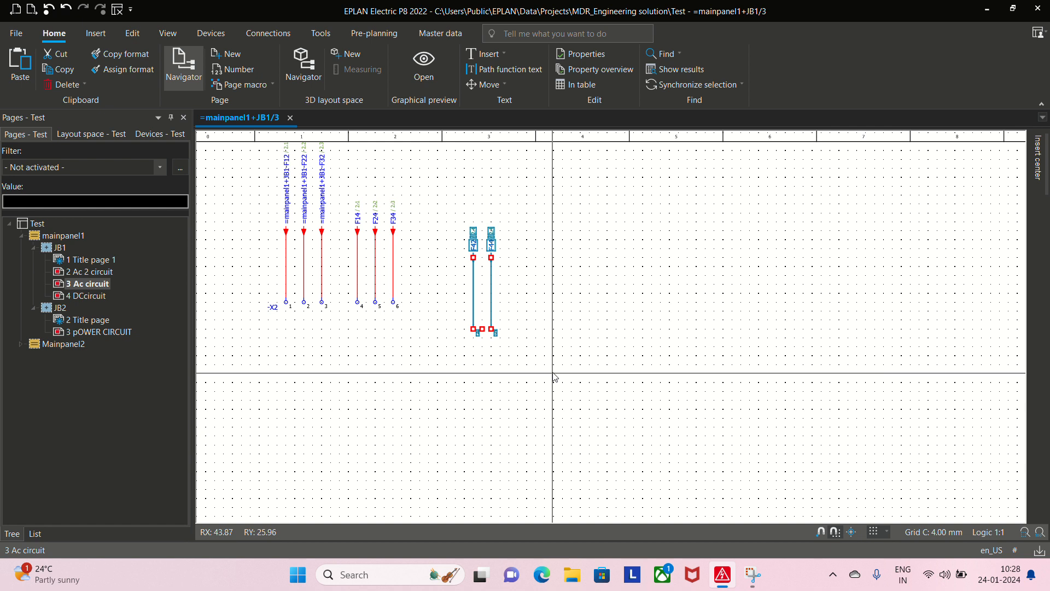
pyautogui.press('Delete')
# Copy the full DT =mainpanel1+JB1-F42 from the F42 interruption point on JB1's Ac 2 circuit page
pyautogui.click(109, 332)
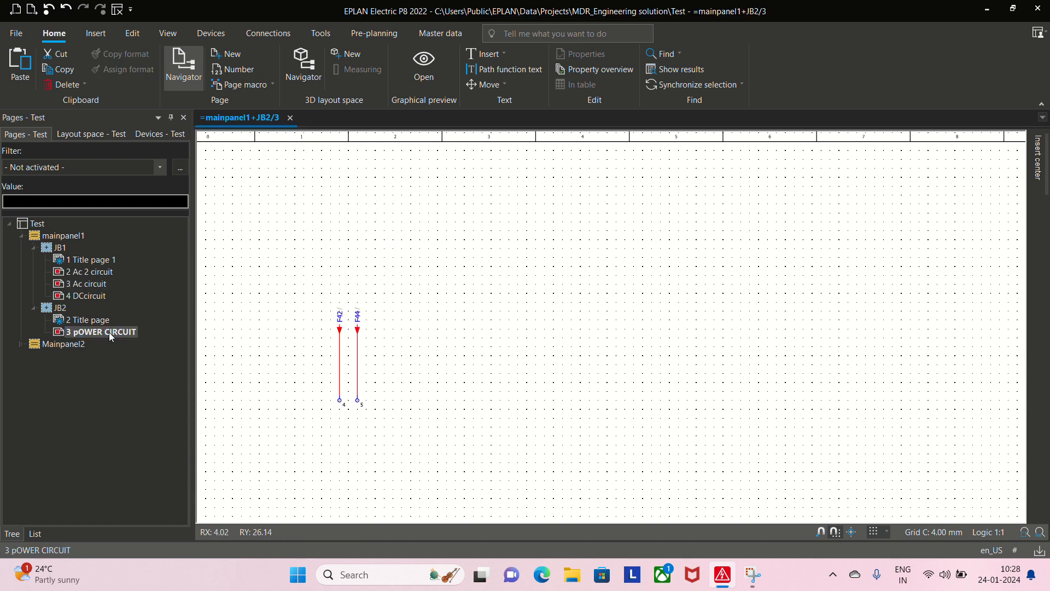
pyautogui.click(76, 274)
pyautogui.scroll(3, 430, 438)
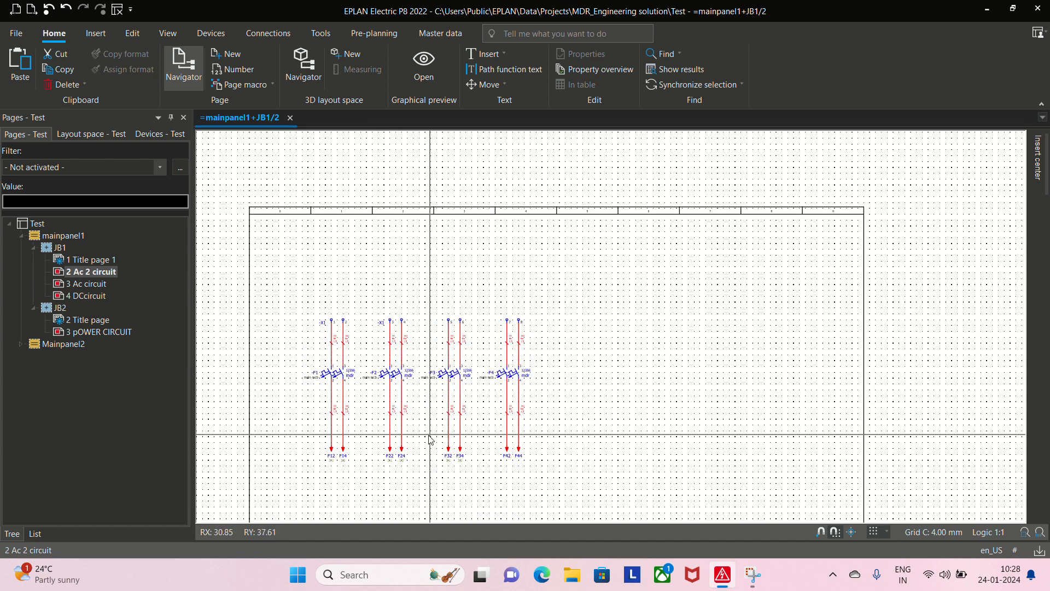
pyautogui.scroll(4, 430, 438)
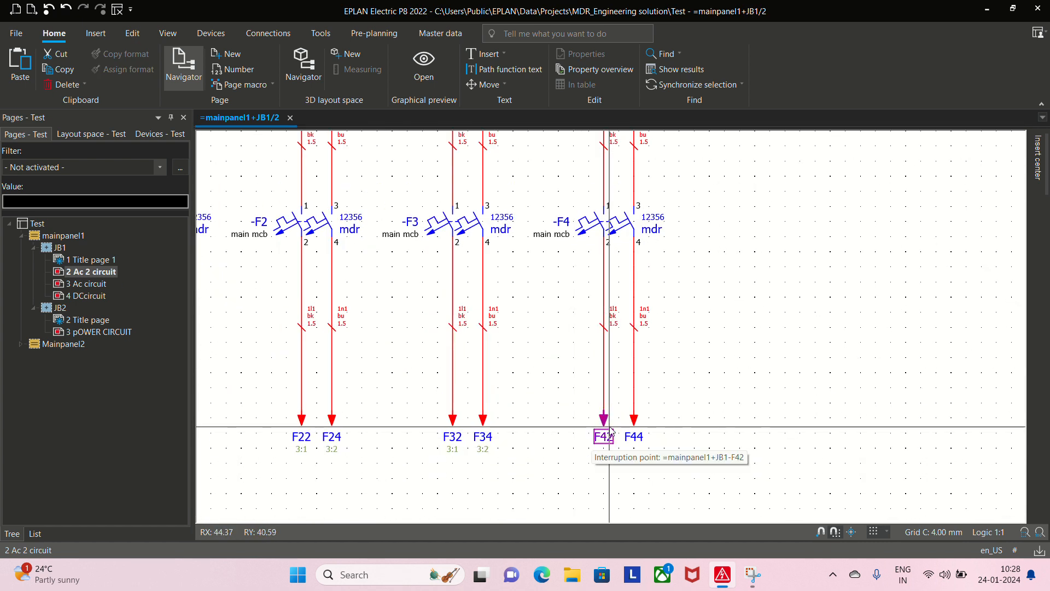
pyautogui.doubleClick(608, 433)
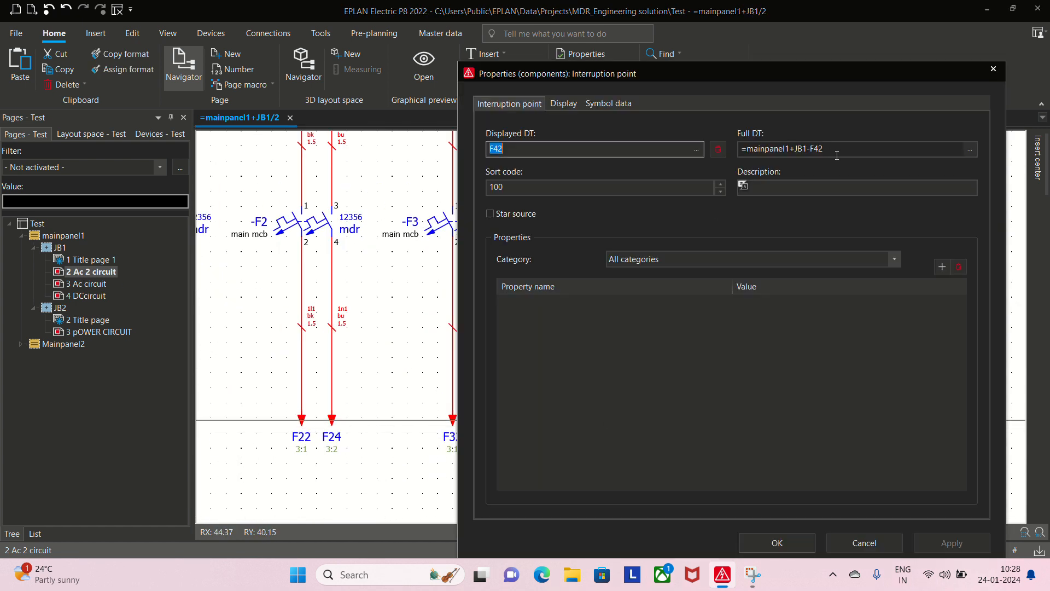
pyautogui.click(836, 156)
pyautogui.hotkey('ctrl', 'c')
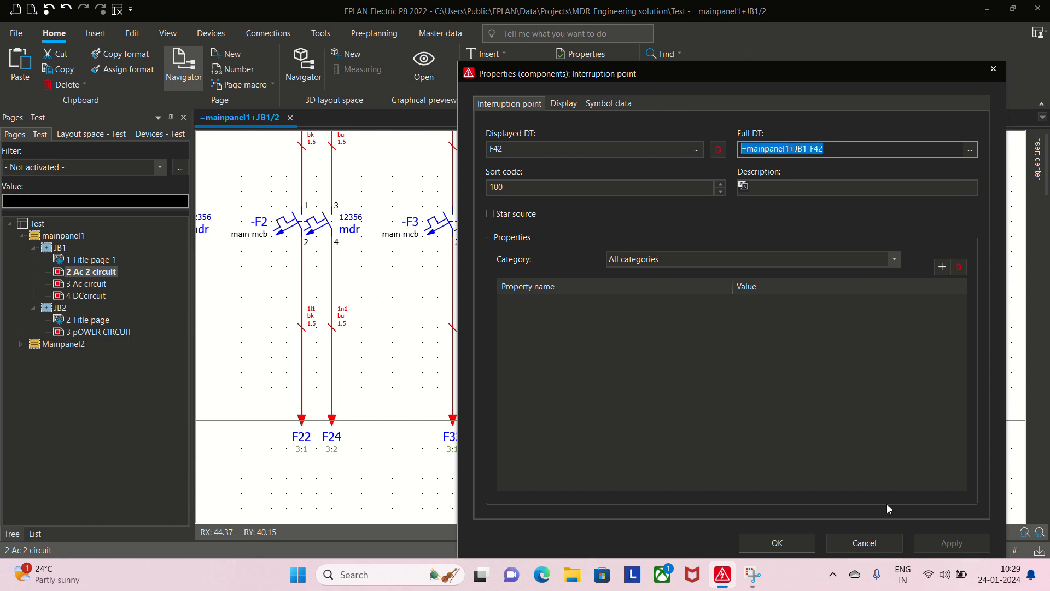
pyautogui.click(864, 542)
# Set the displayed DT of the F42 interruption point on JB2's pOWER CIRCUIT page to =mainpanel1+JB1-F42
pyautogui.click(107, 332)
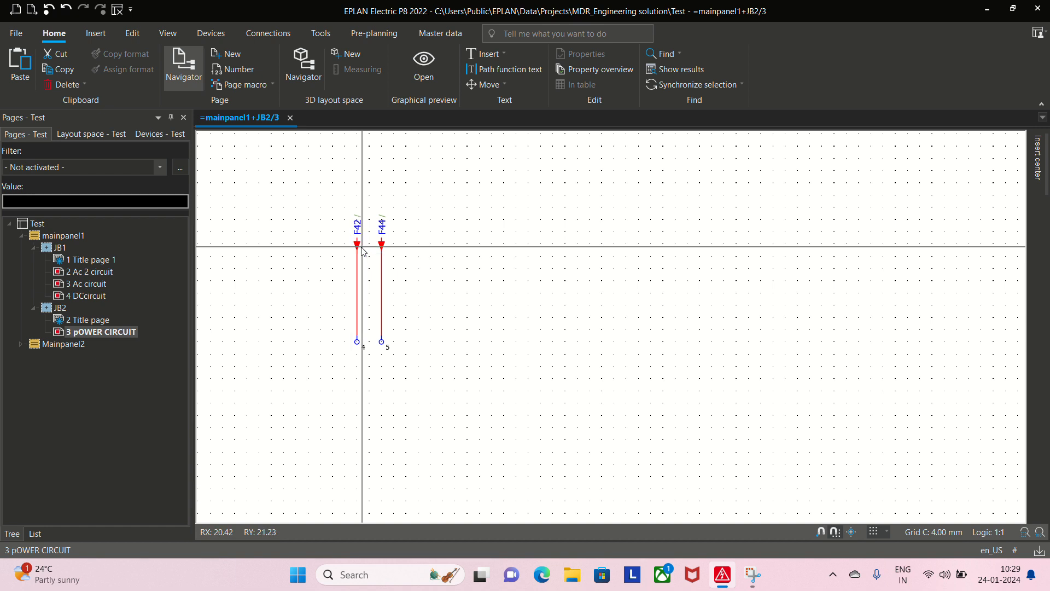
pyautogui.doubleClick(356, 244)
pyautogui.hotkey('shift', 'Tab')
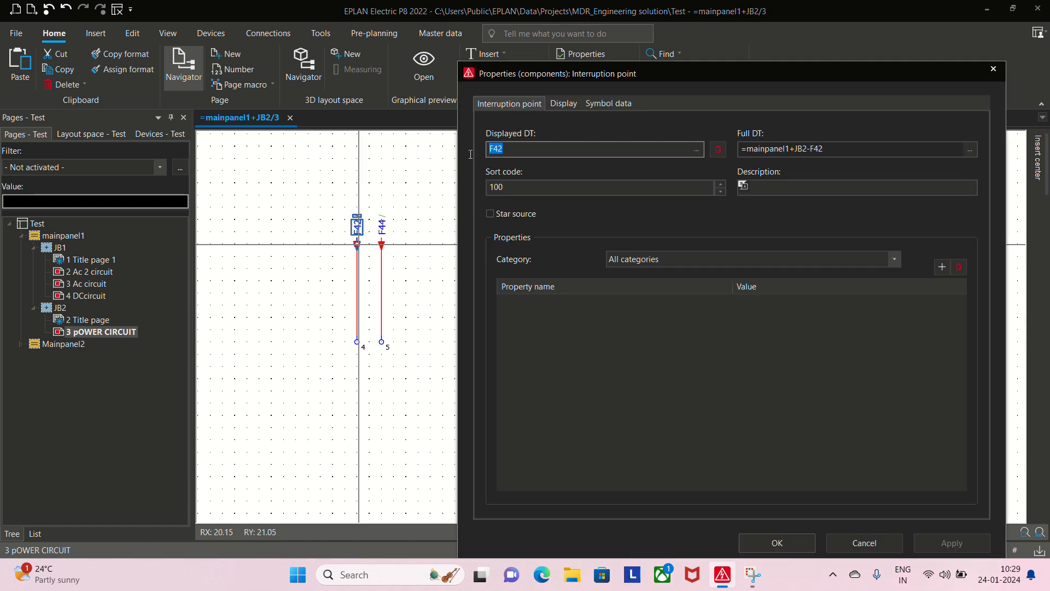
pyautogui.hotkey('ctrl', 'v')
pyautogui.press('Return')
pyautogui.moveTo(357, 215); pyautogui.dragTo(368, 344, button='middle')
pyautogui.scroll(2, 368, 344)
# View the full DT of the F44 interruption point on JB1's Ac 2 circuit page and return to JB2's pOWER CIRCUIT page
pyautogui.click(370, 342)
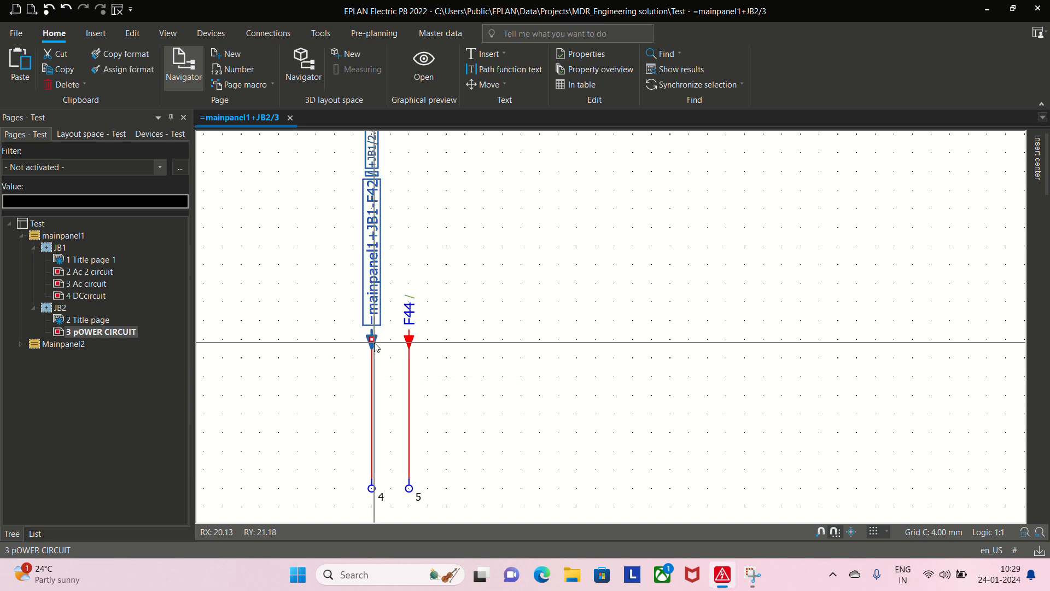
pyautogui.press('f')
pyautogui.doubleClick(651, 335)
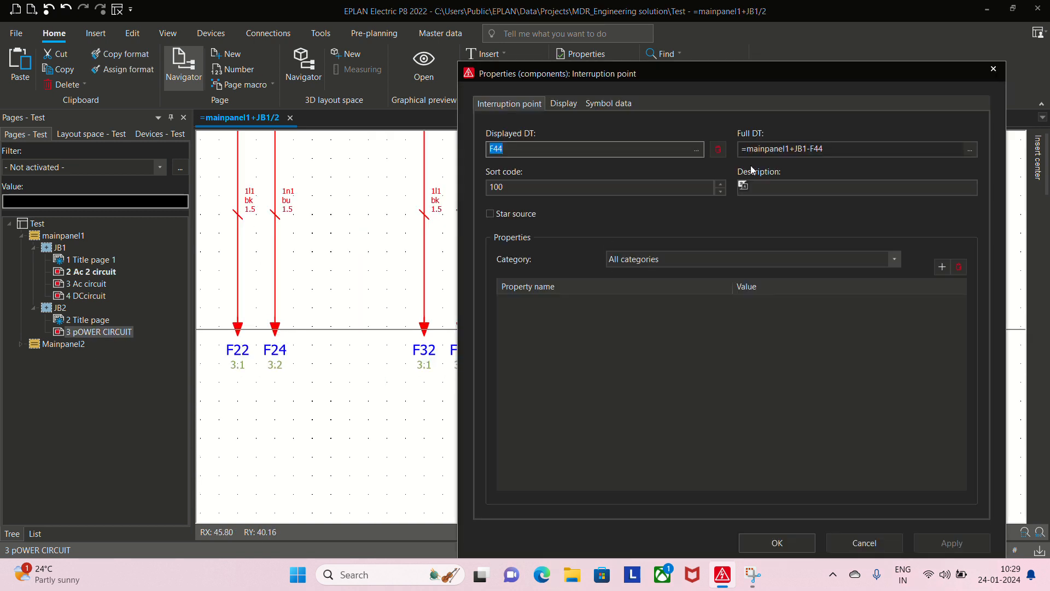
pyautogui.click(993, 69)
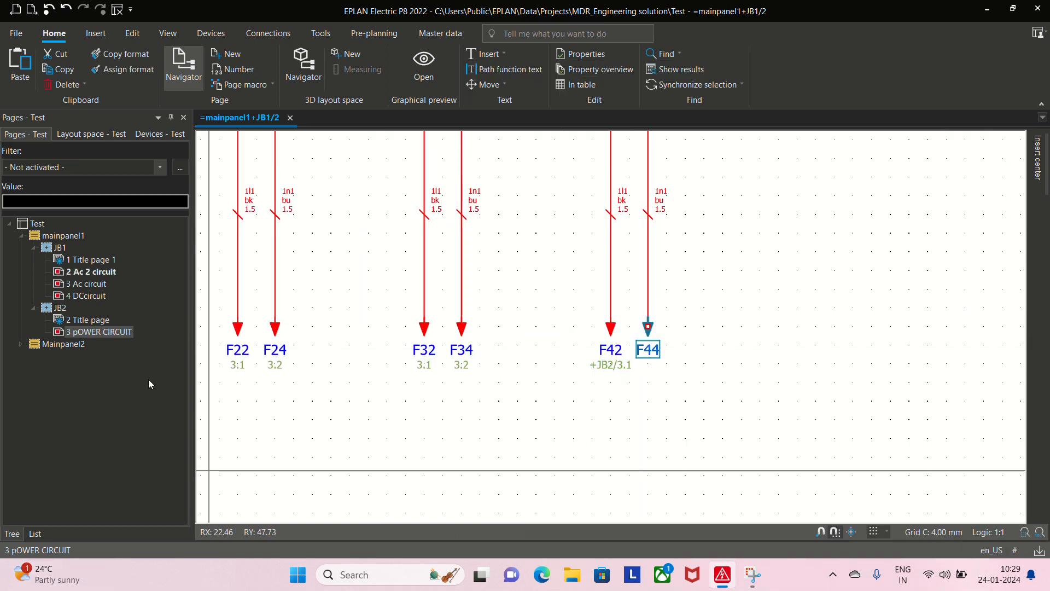
pyautogui.click(611, 328)
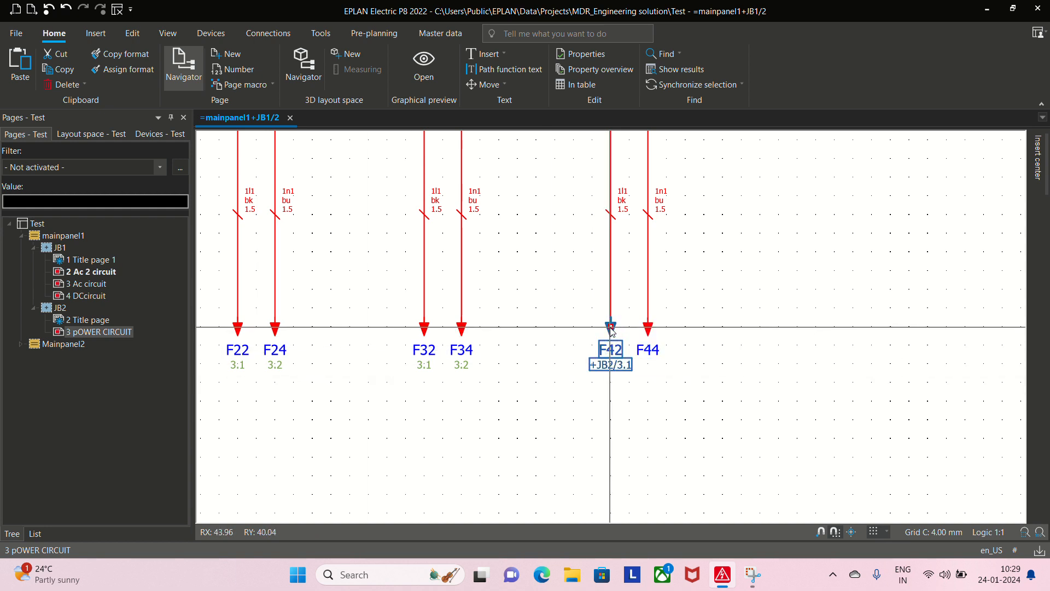
pyautogui.press('f')
# Set the displayed DT of the F44 interruption point on JB2's pOWER CIRCUIT page to =mainpanel1+JB1-F44
pyautogui.doubleClick(649, 326)
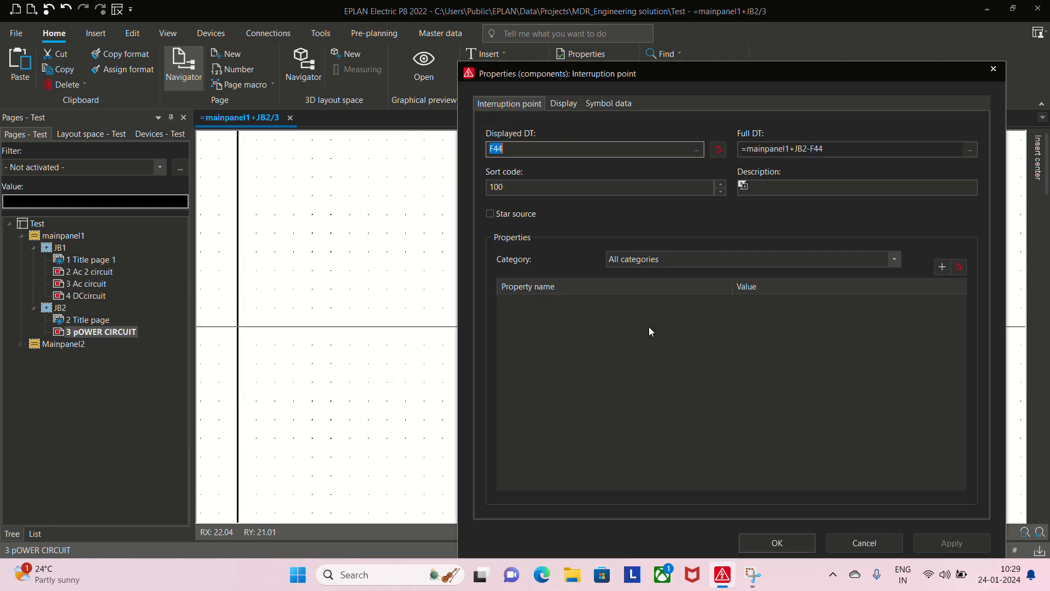
pyautogui.hotkey('ctrl', 'v')
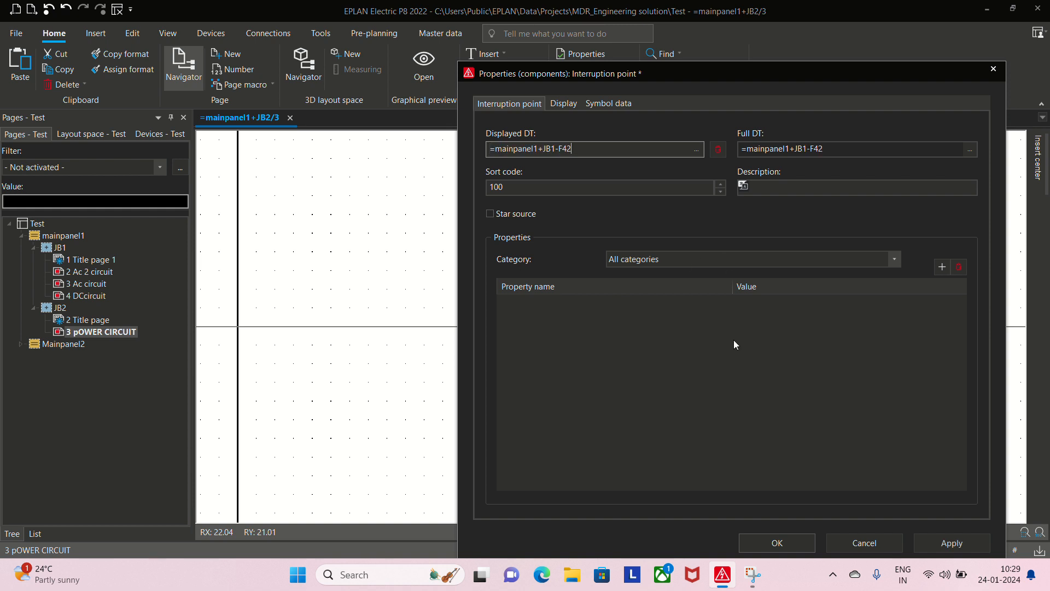
pyautogui.press('BackSpace')
pyautogui.write('4')
pyautogui.press('Return')
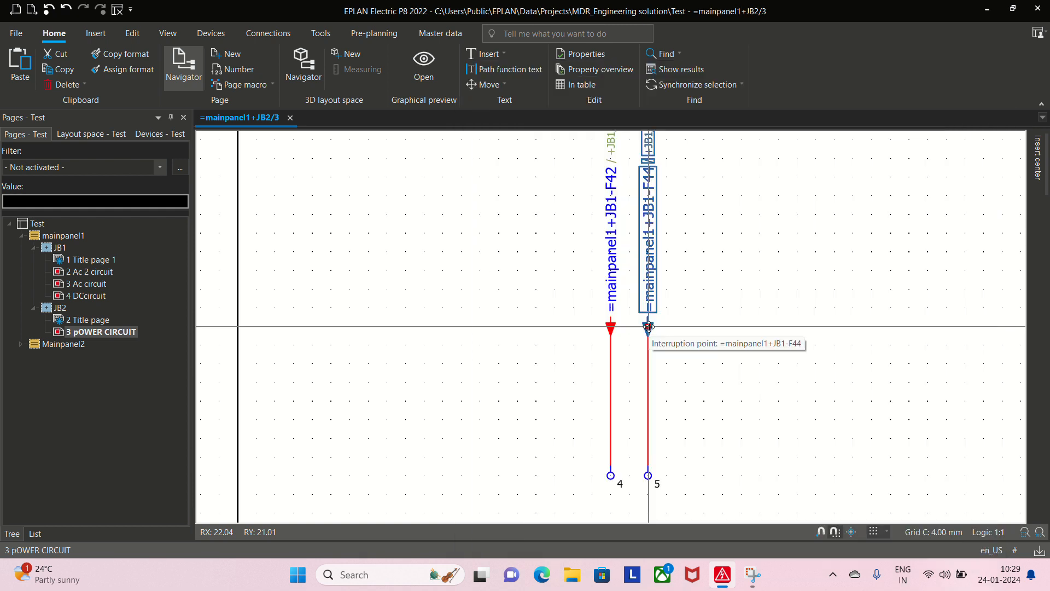
pyautogui.scroll(-2, 665, 377)
pyautogui.scroll(3, 664, 377)
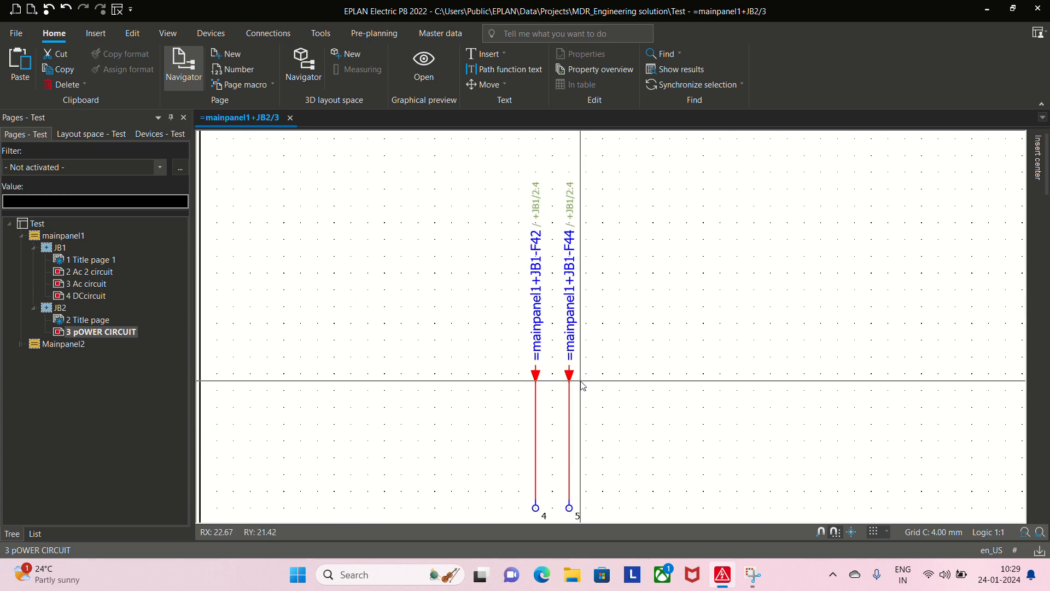
pyautogui.scroll(-1, 667, 356)
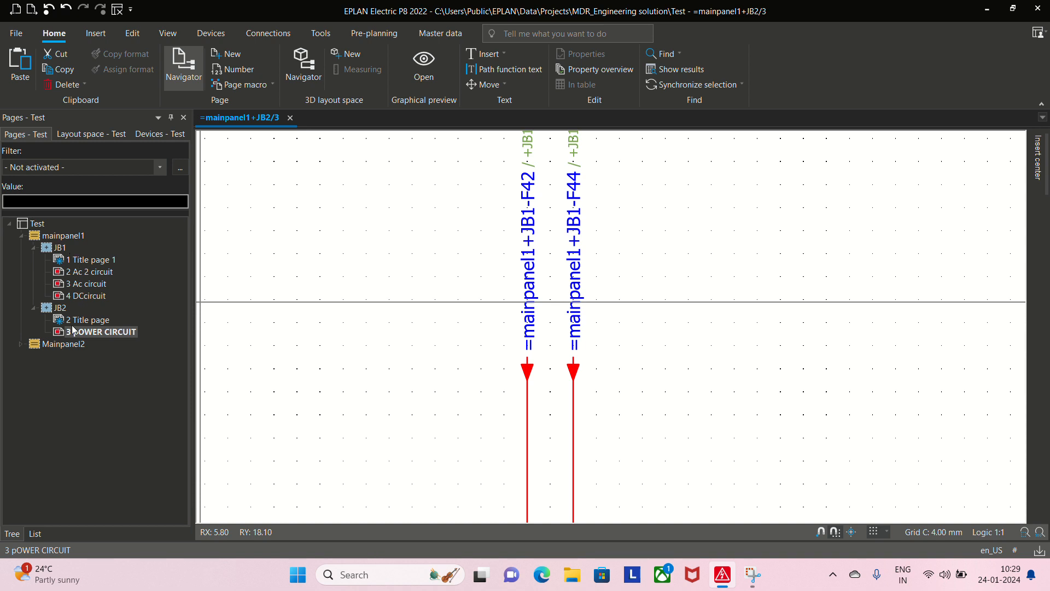
pyautogui.scroll(-1, 574, 380)
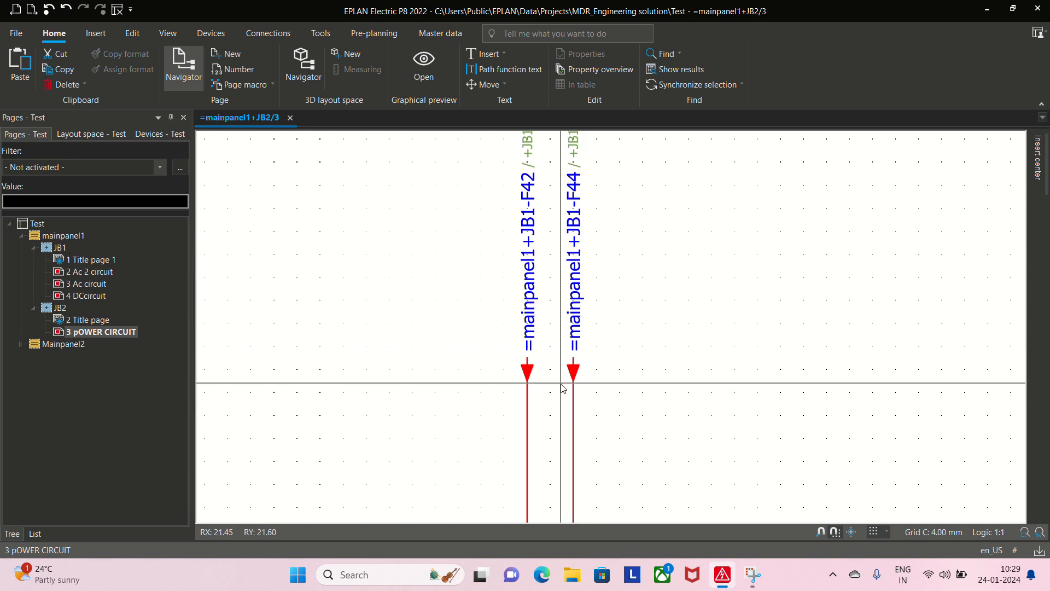
pyautogui.scroll(1, 584, 352)
pyautogui.scroll(-1, 566, 375)
pyautogui.scroll(2, 565, 281)
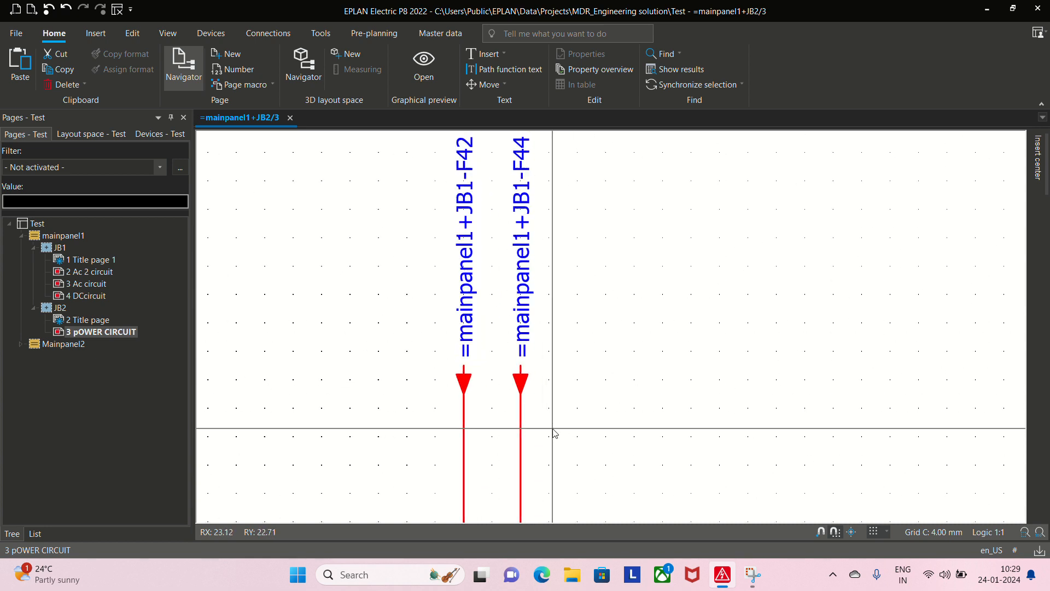
# Try to shorten the displayed DT of the F44 interruption point on JB2's pOWER CIRCUIT page to =+JB1-F44
pyautogui.doubleClick(519, 386)
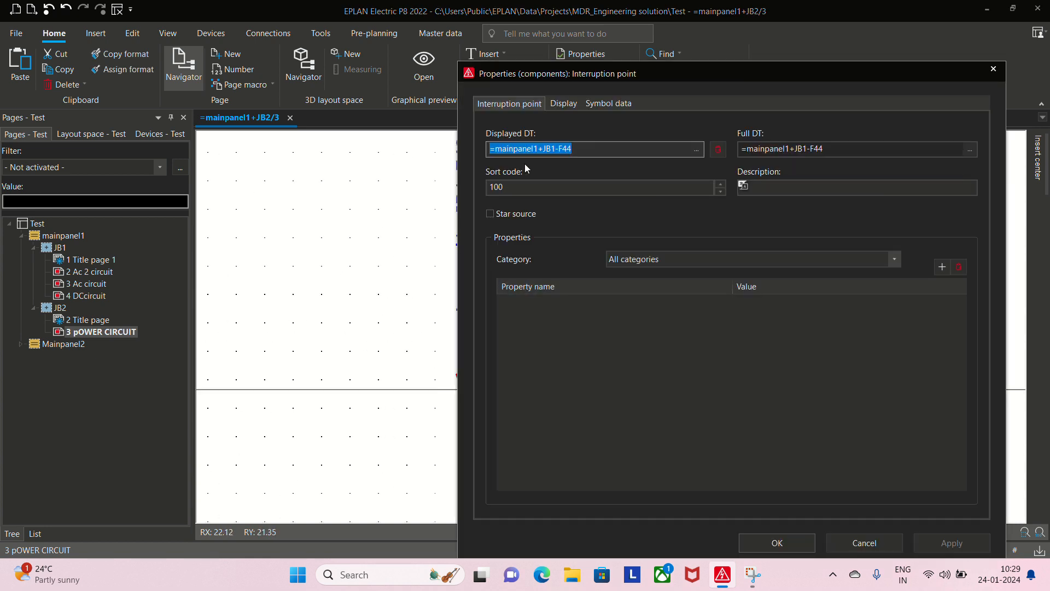
pyautogui.click(496, 150)
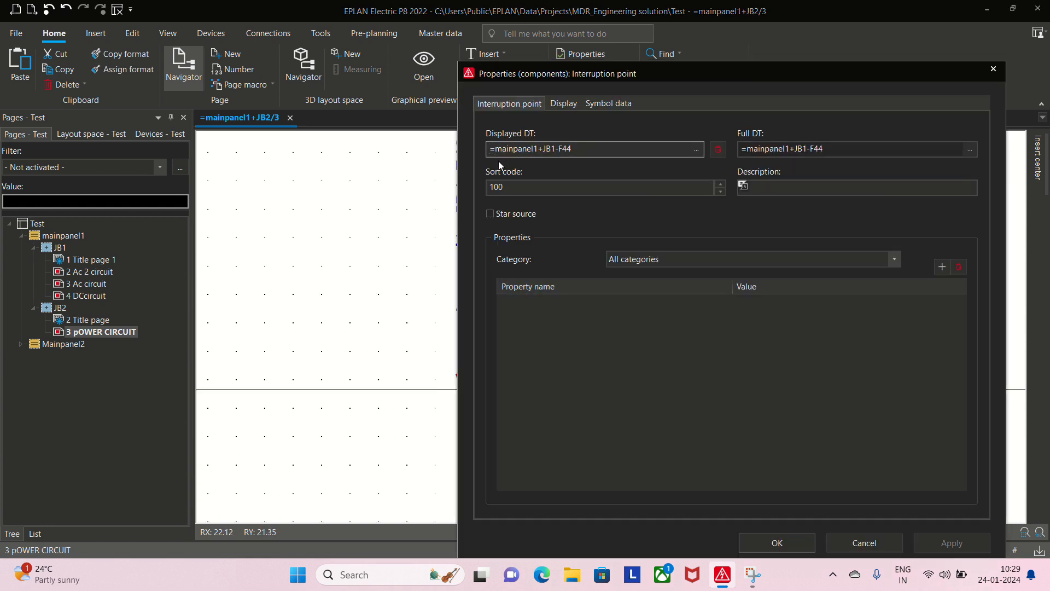
pyautogui.press('Delete')
pyautogui.press('Delete')
pyautogui.press('Delete')
pyautogui.press('Delete')
pyautogui.press('Delete')
pyautogui.press('Delete')
pyautogui.press('Delete')
pyautogui.press('Delete')
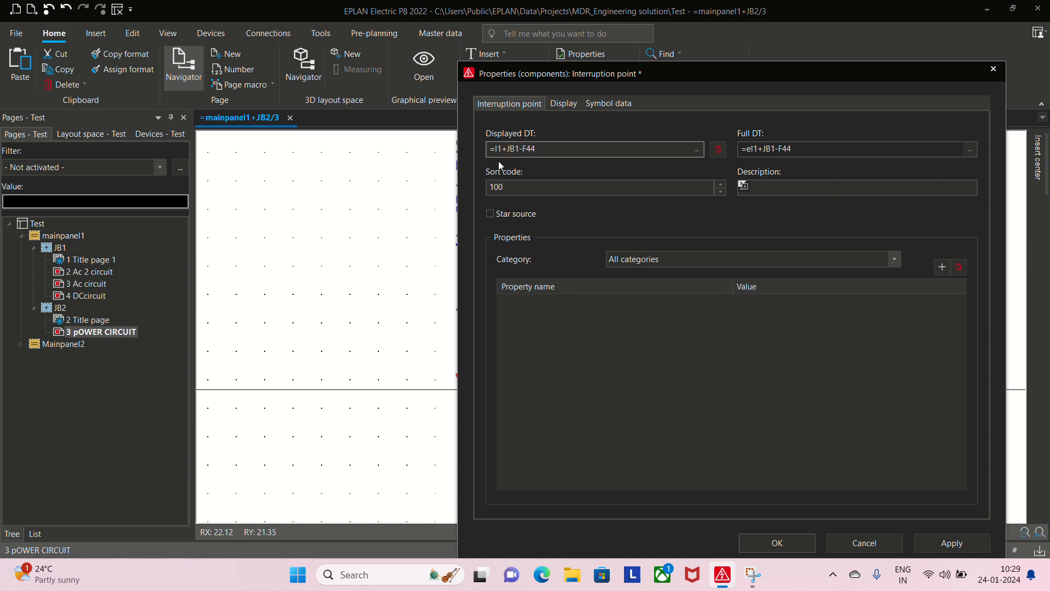
pyautogui.press('Delete')
pyautogui.press('Delete')
pyautogui.press('Return')
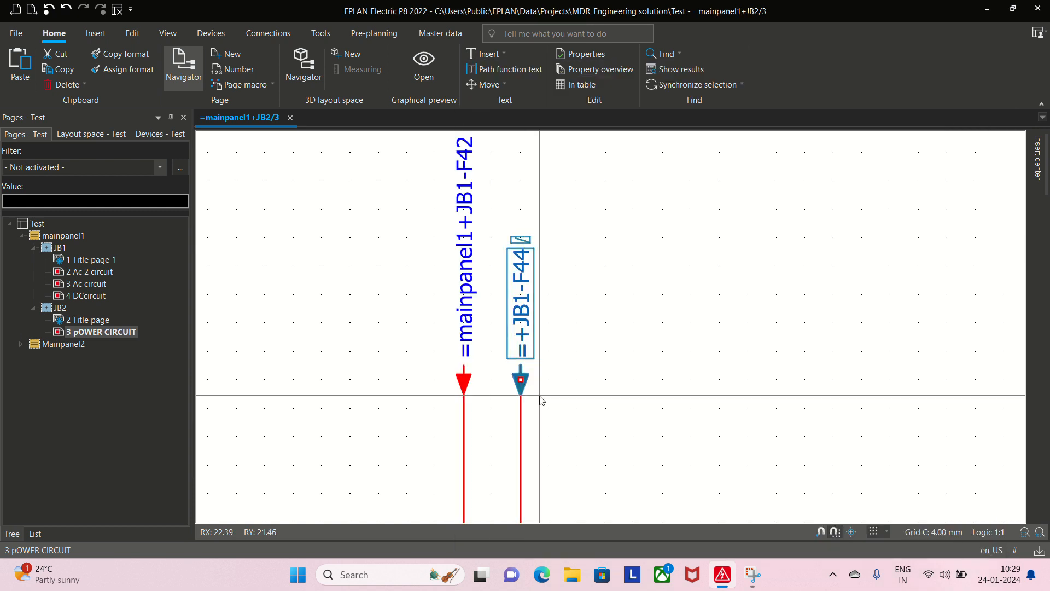
pyautogui.click(520, 373)
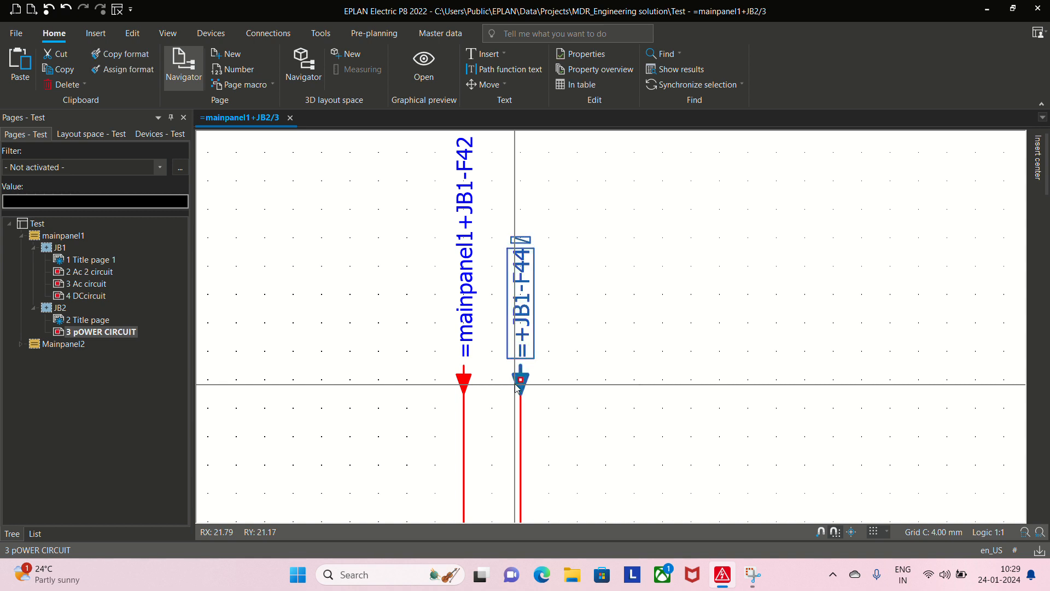
pyautogui.click(663, 358)
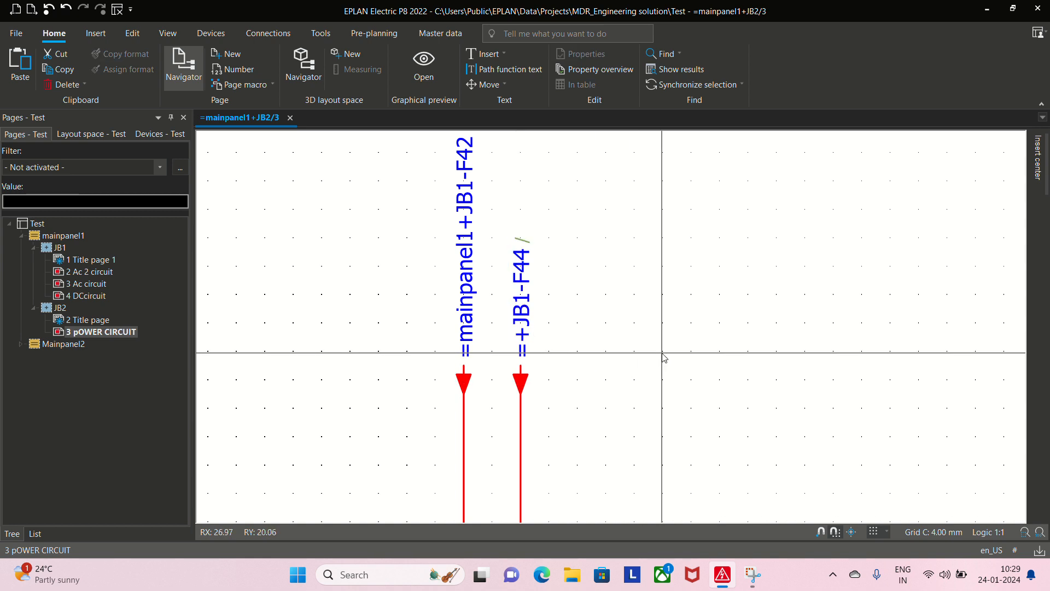
# Set the displayed DT of the F44 interruption point on JB2's pOWER CIRCUIT page to +JB1-F44
pyautogui.doubleClick(521, 380)
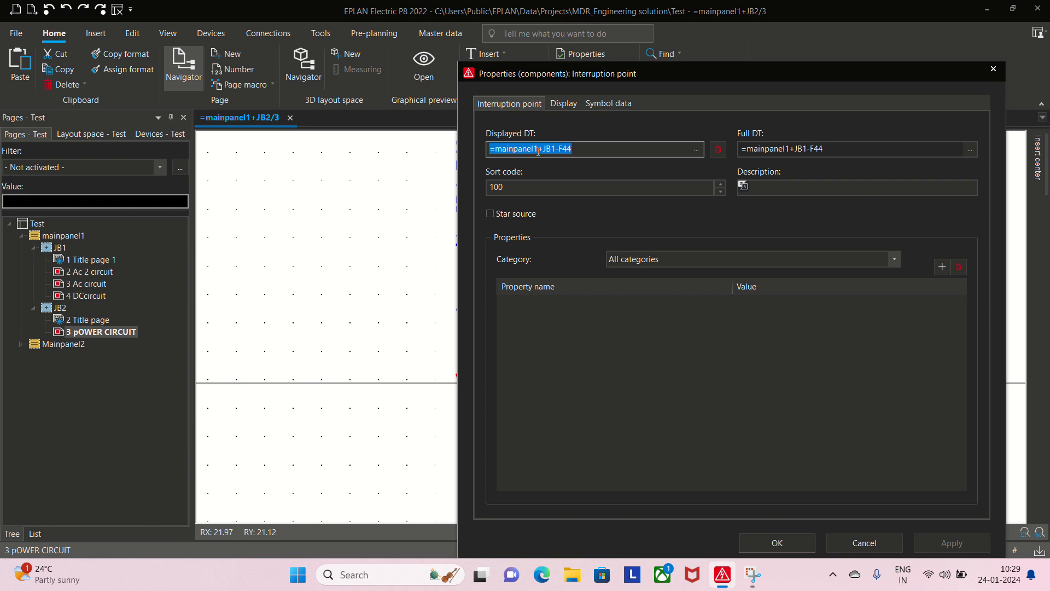
pyautogui.moveTo(539, 149); pyautogui.dragTo(494, 148)
pyautogui.press('Delete')
pyautogui.click(776, 545)
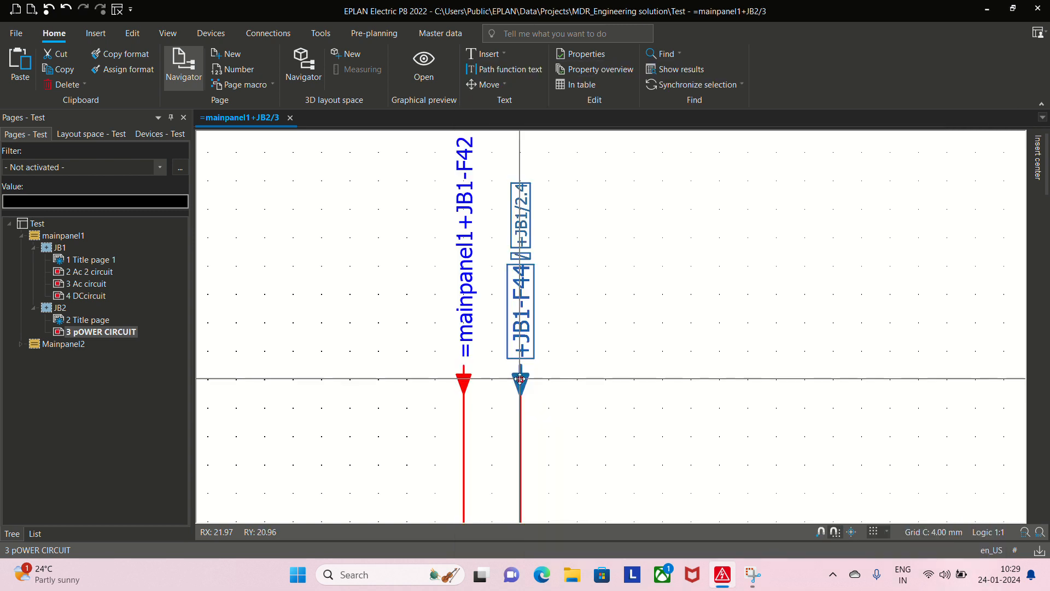
pyautogui.click(595, 306)
pyautogui.scroll(-2, 563, 361)
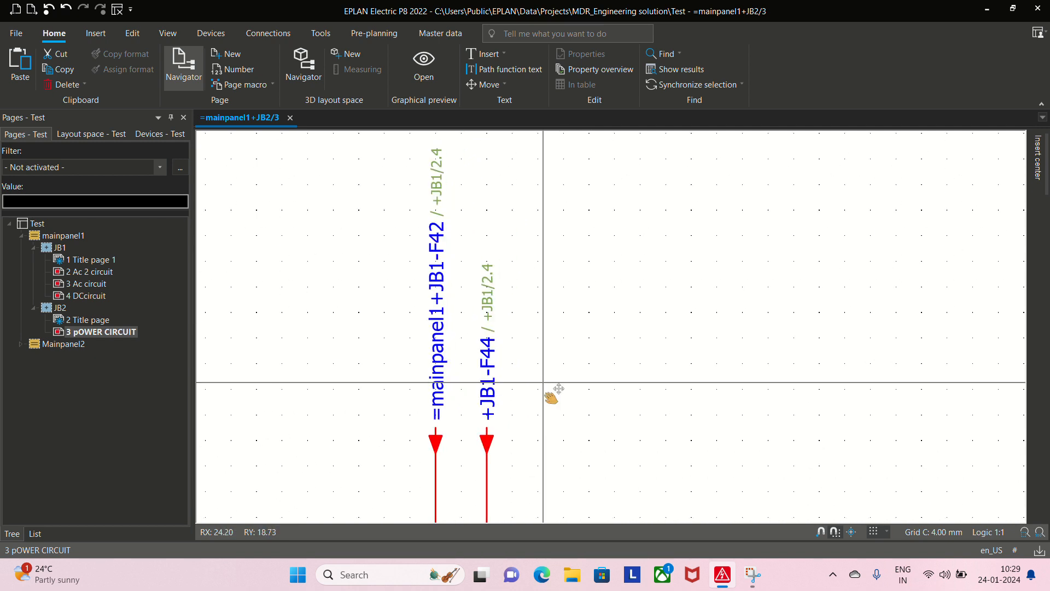
# Follow the F44 cross-reference from JB2's pOWER CIRCUIT page to its counterpart on JB1's page 2 and back
pyautogui.click(485, 444)
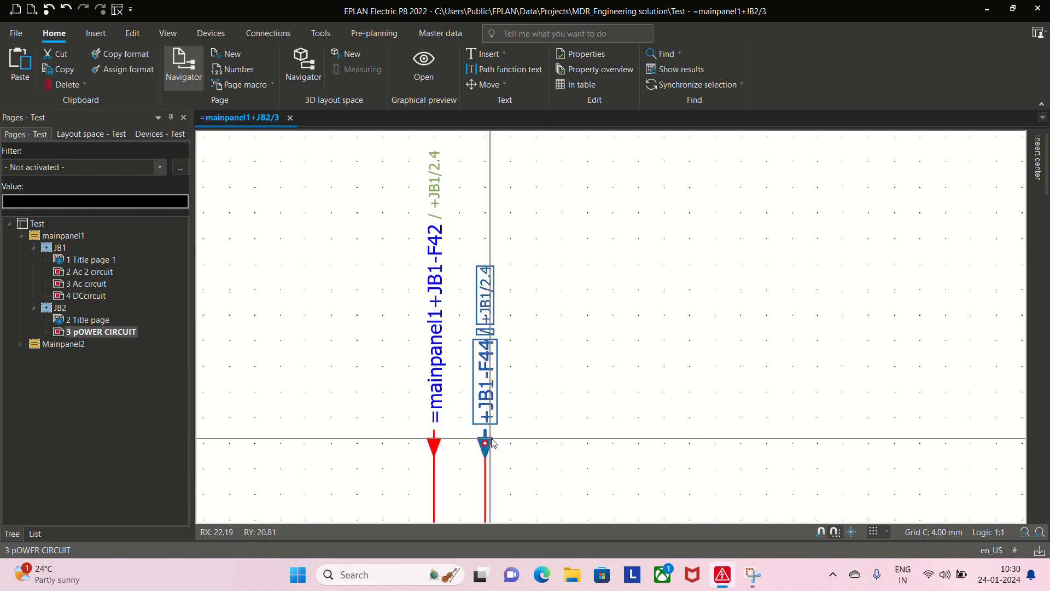
pyautogui.press('f')
pyautogui.press('f')
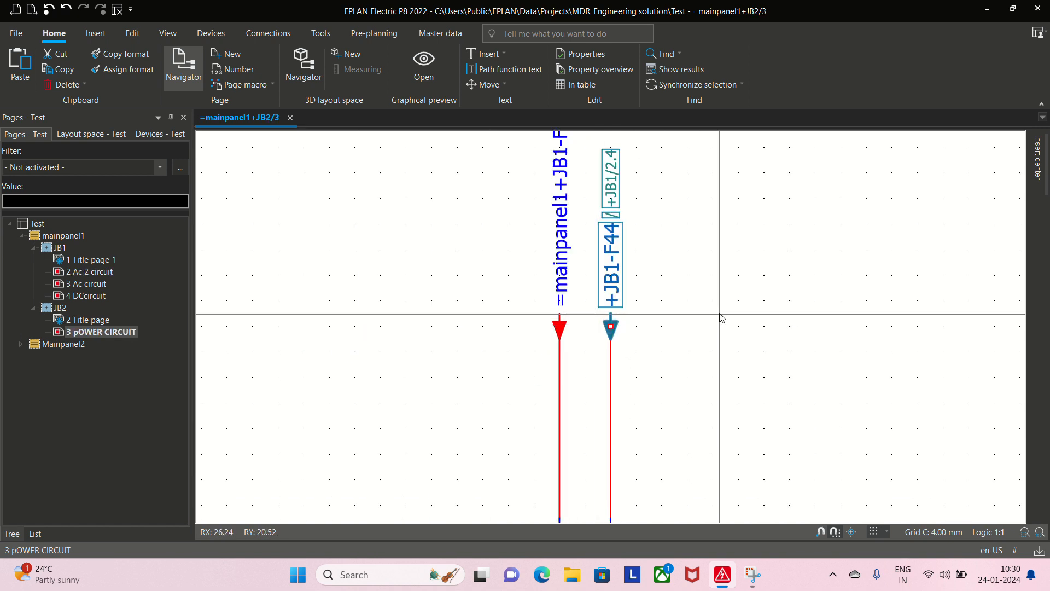
pyautogui.click(719, 316)
pyautogui.scroll(2, 682, 375)
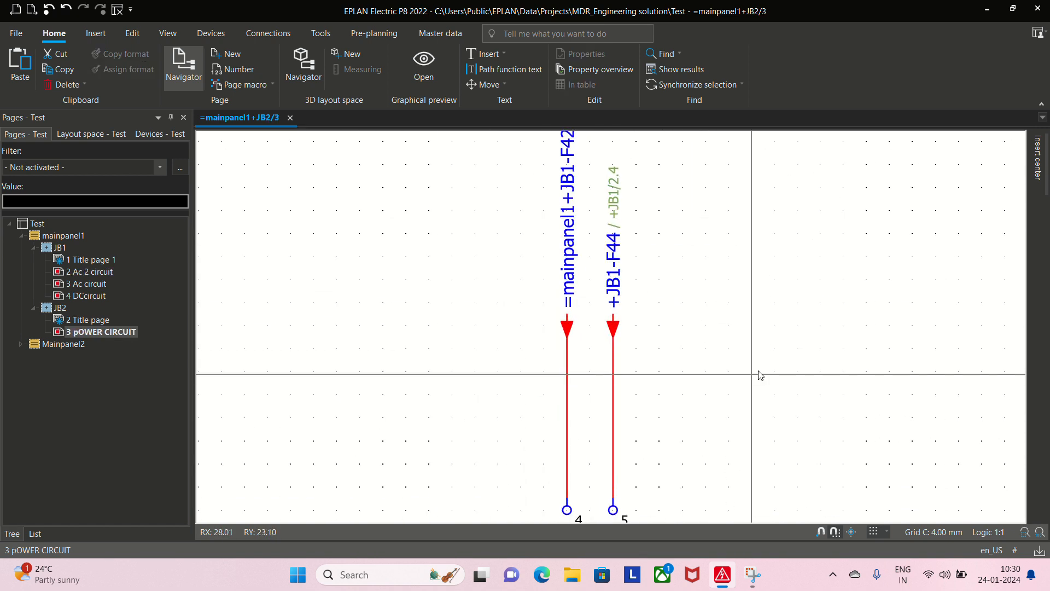
# Set the displayed DT of the F42 interruption point on JB2's pOWER CIRCUIT page to +JB1-F42
pyautogui.moveTo(569, 339); pyautogui.dragTo(513, 402, button='middle')
pyautogui.doubleClick(511, 395)
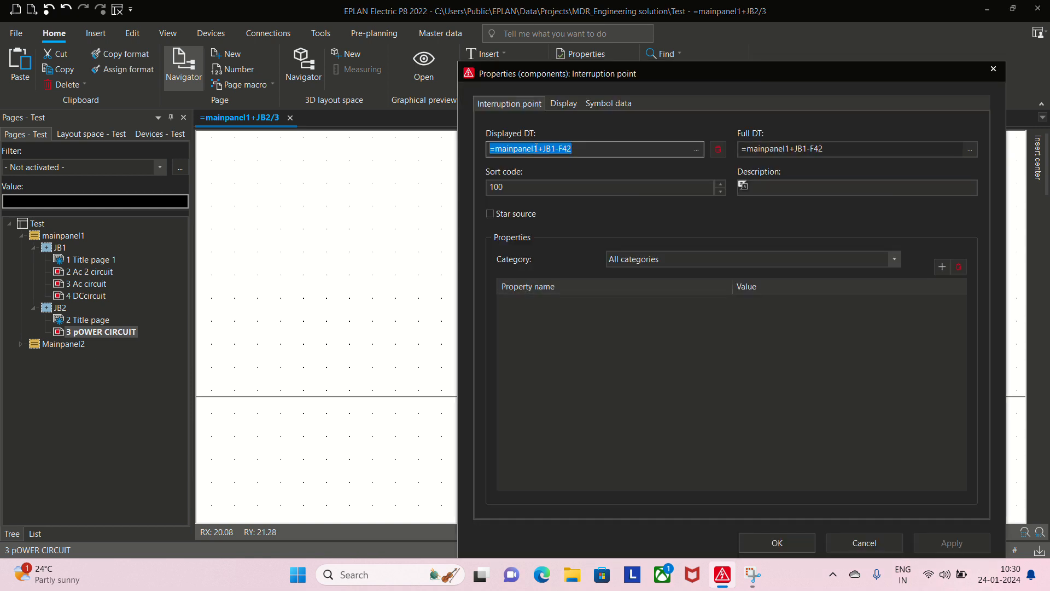
pyautogui.moveTo(537, 148); pyautogui.dragTo(489, 149)
pyautogui.press('Delete')
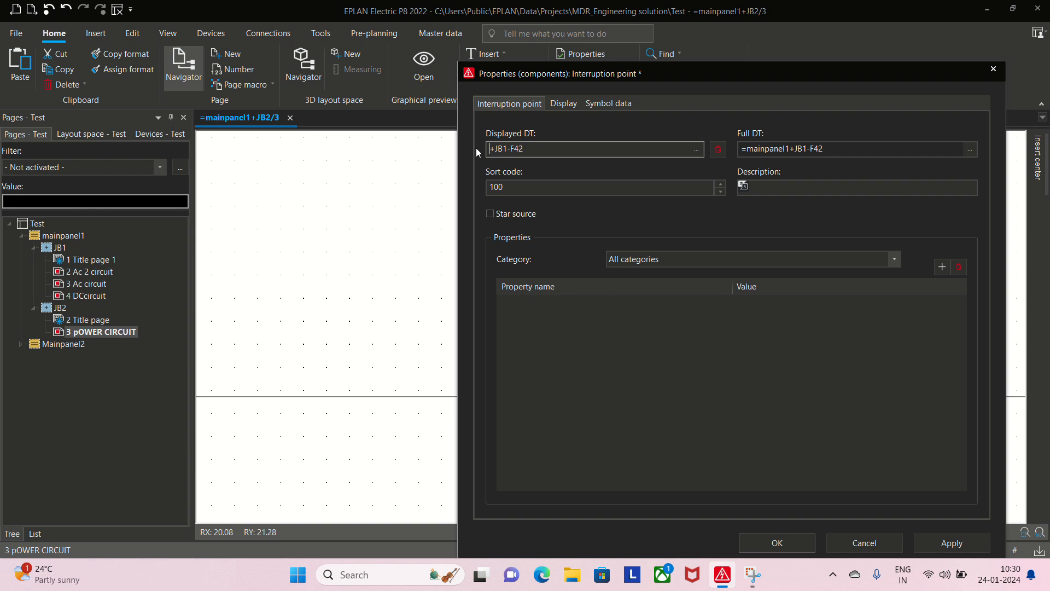
pyautogui.click(777, 540)
pyautogui.click(720, 309)
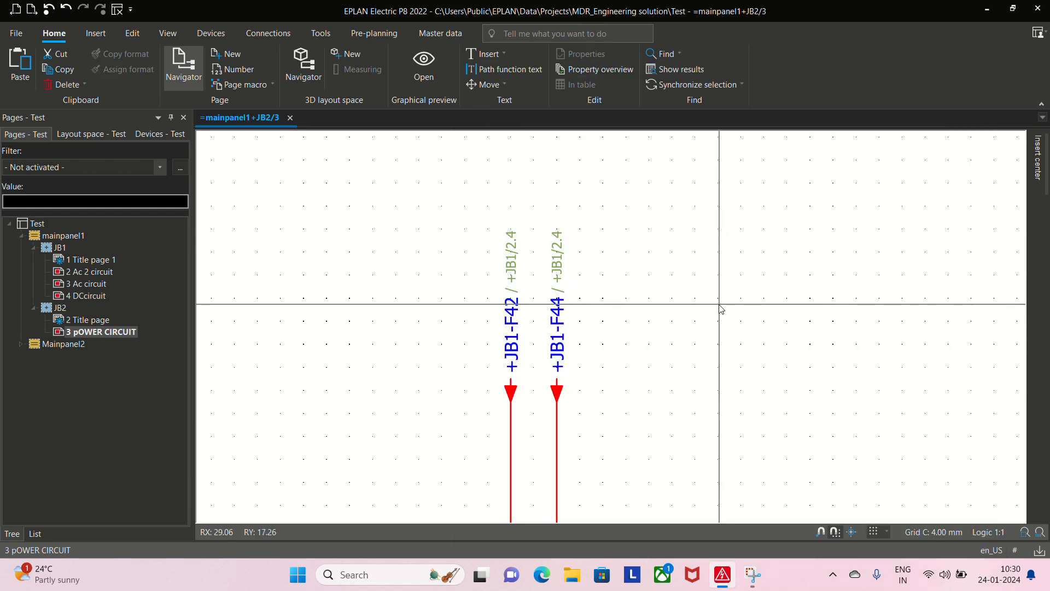
pyautogui.scroll(-1, 666, 265)
pyautogui.moveTo(667, 266); pyautogui.dragTo(570, 240, button='middle')
pyautogui.scroll(1, 570, 240)
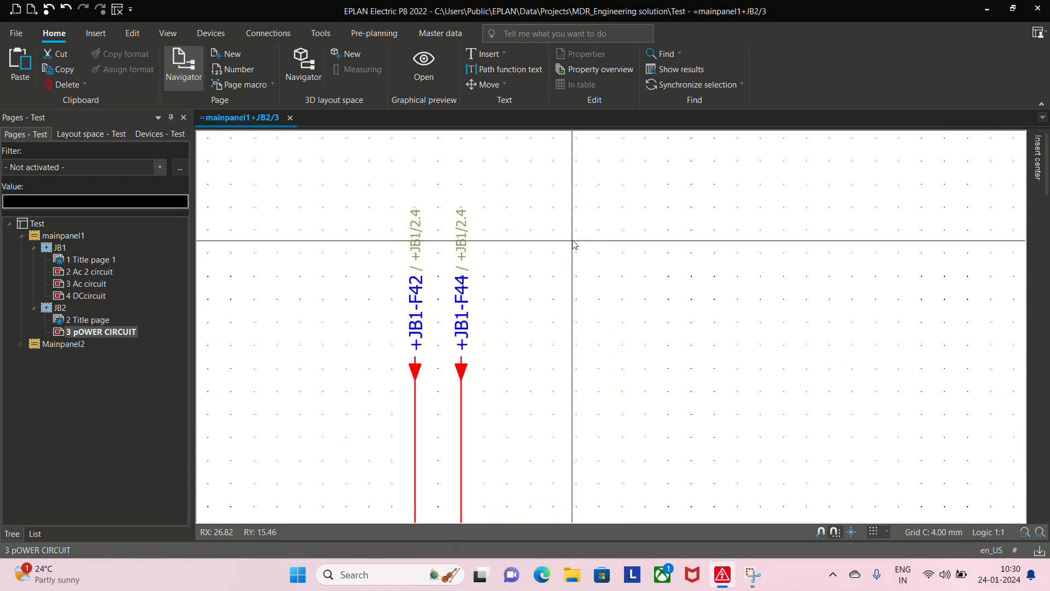
pyautogui.scroll(-1, 572, 239)
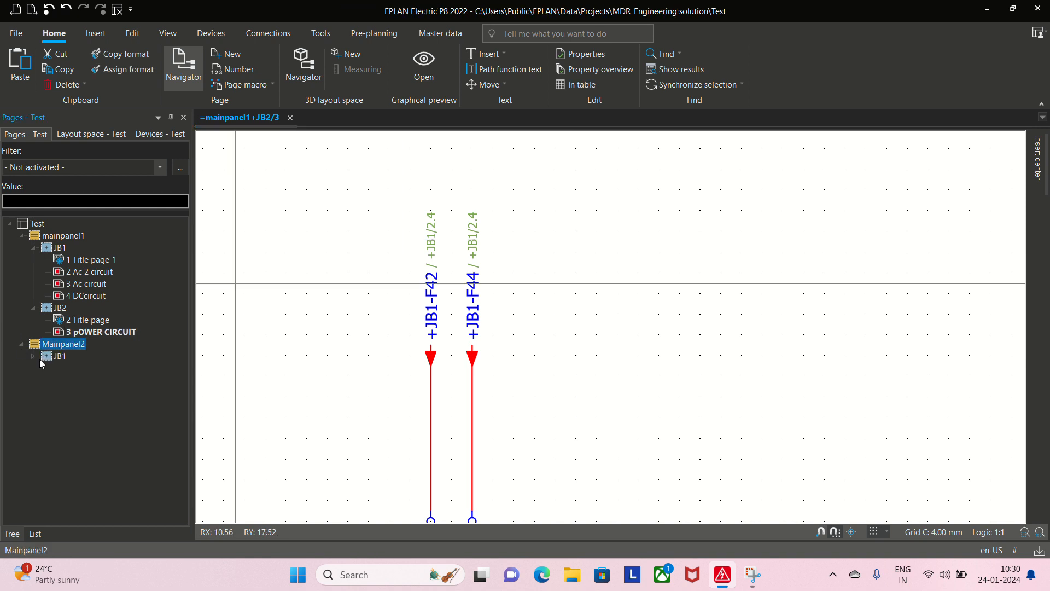
# Create the Schematic multi-line (I) page =Mainpanel2+JB1/3 with the description POWER and open it
pyautogui.click(35, 354)
pyautogui.click(90, 367)
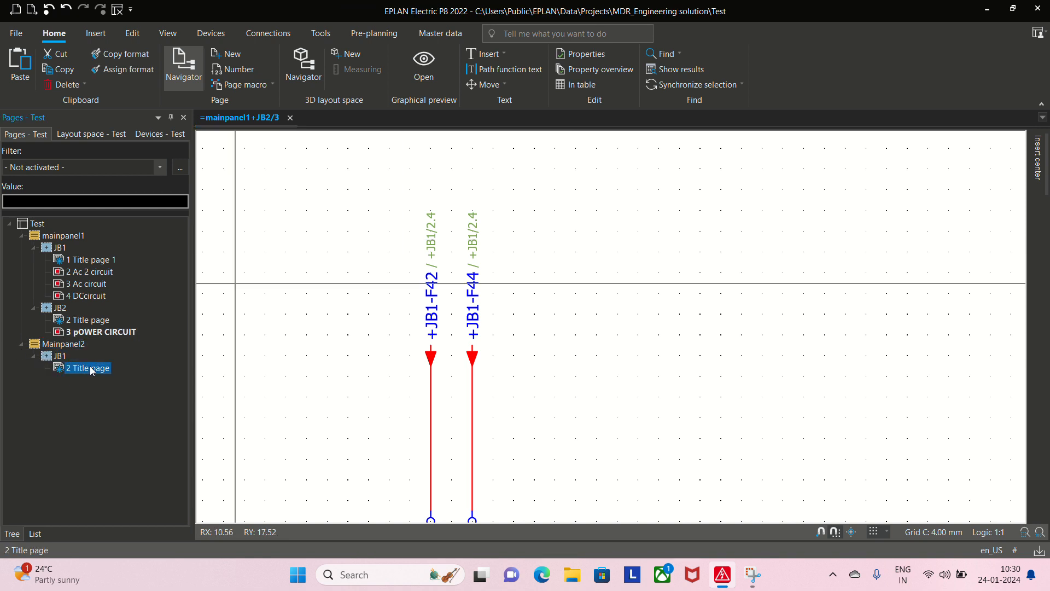
pyautogui.rightClick(89, 367)
pyautogui.click(159, 102)
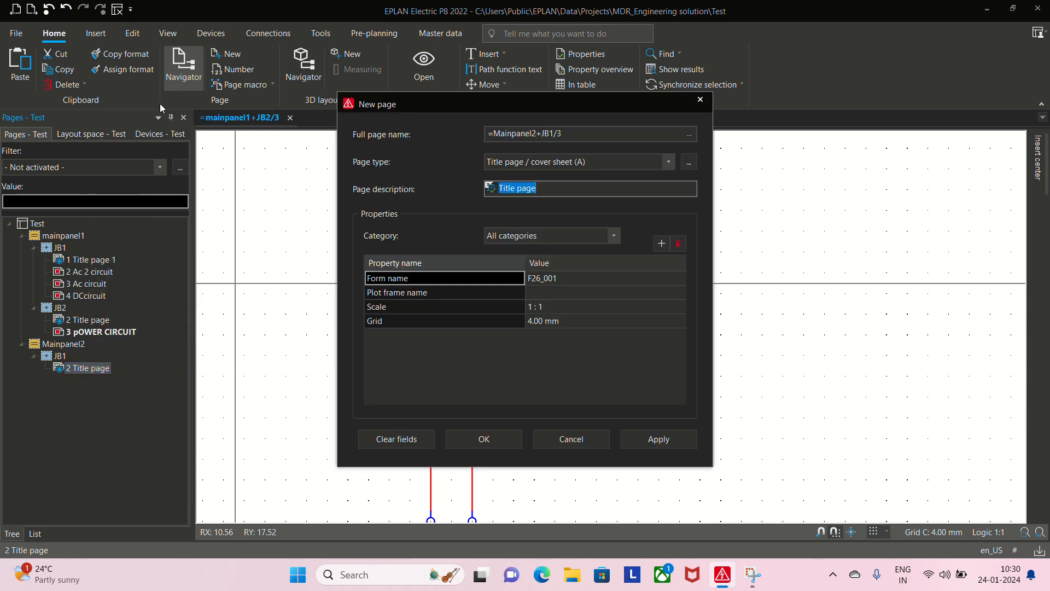
pyautogui.write('S')
pyautogui.write('POWER')
pyautogui.click(575, 164)
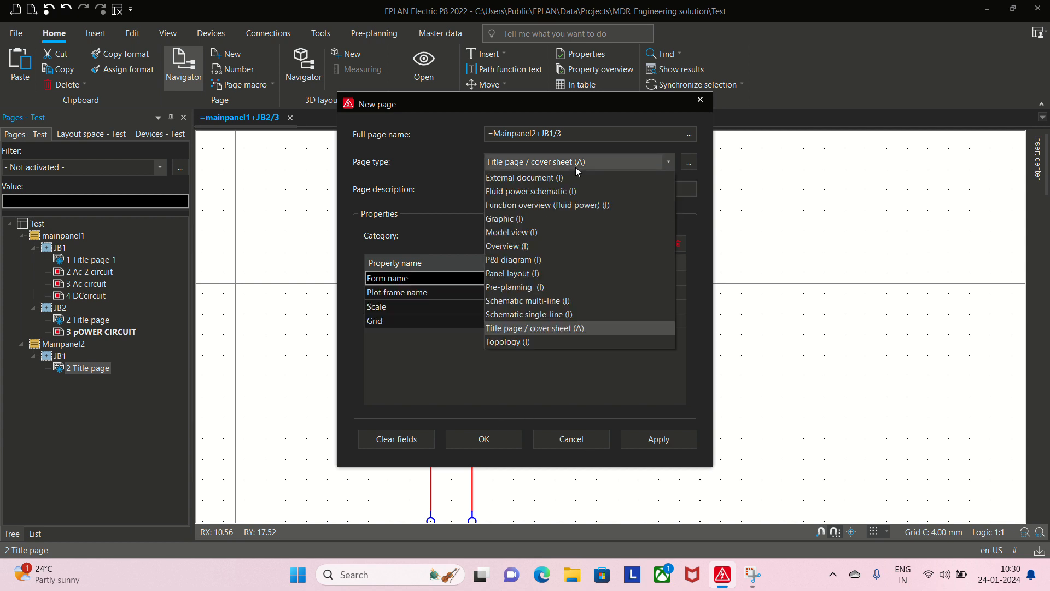
pyautogui.click(552, 314)
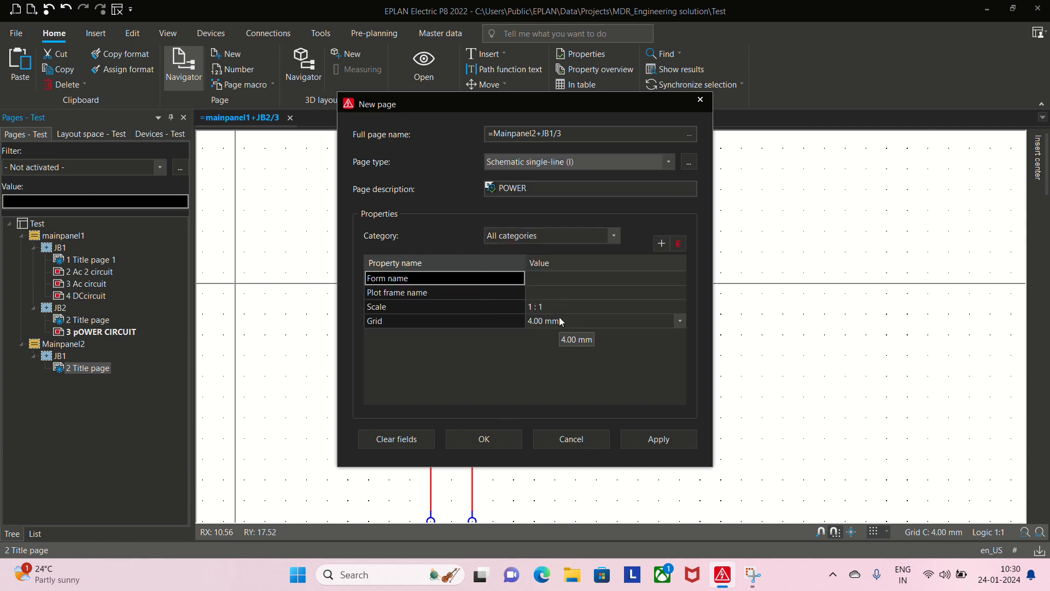
pyautogui.click(581, 162)
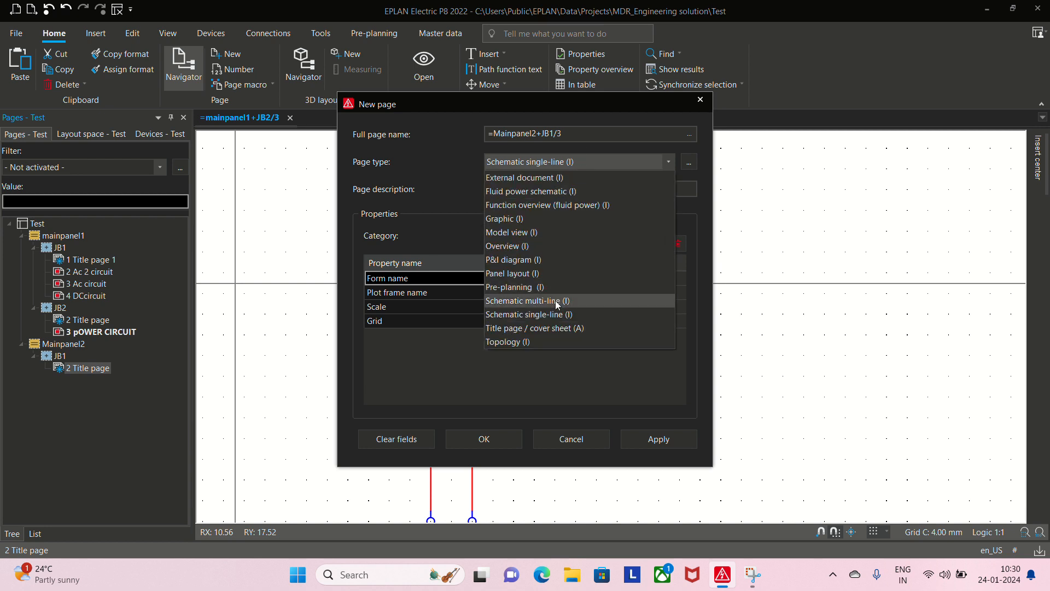
pyautogui.click(556, 300)
pyautogui.click(494, 446)
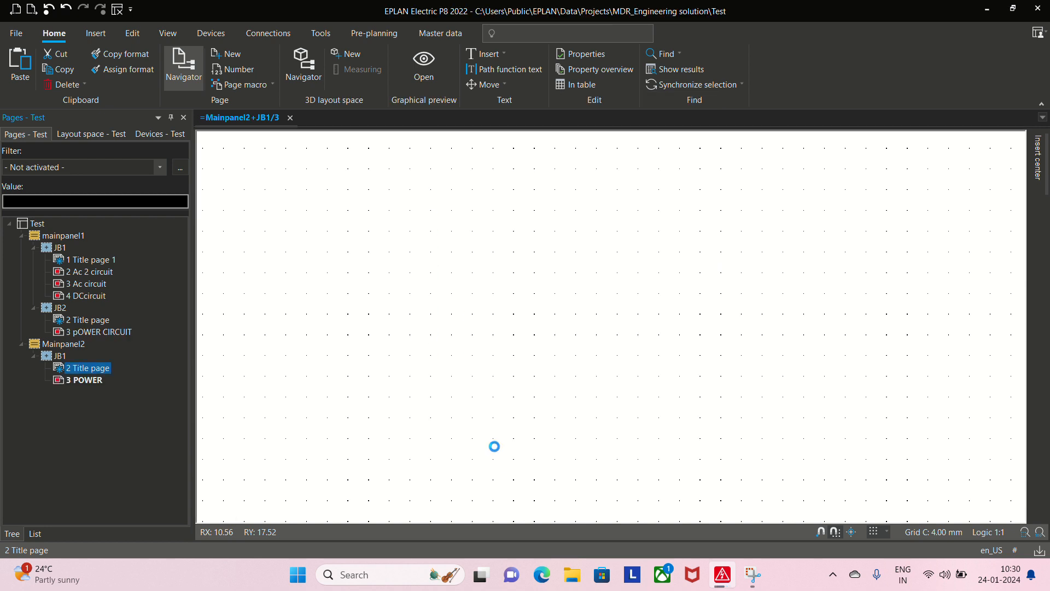
pyautogui.doubleClick(91, 378)
pyautogui.scroll(-1, 557, 367)
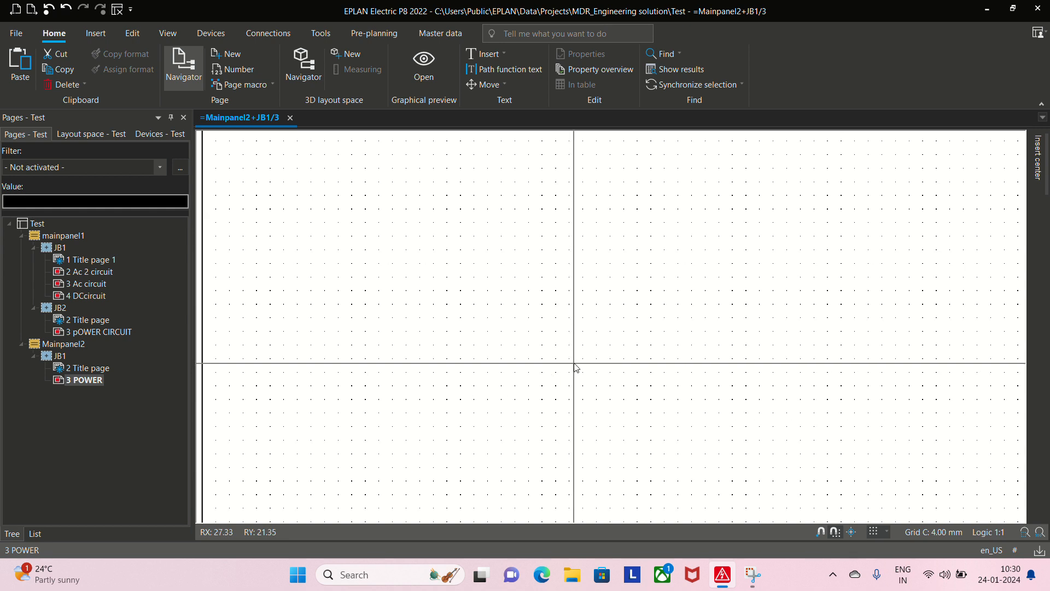
# Paste the copied F42 and F44 interruption points with terminals 4 and 5 onto Mainpanel2's POWER page
pyautogui.hotkey('ctrl', 'v')
pyautogui.click(493, 284)
pyautogui.press('Return')
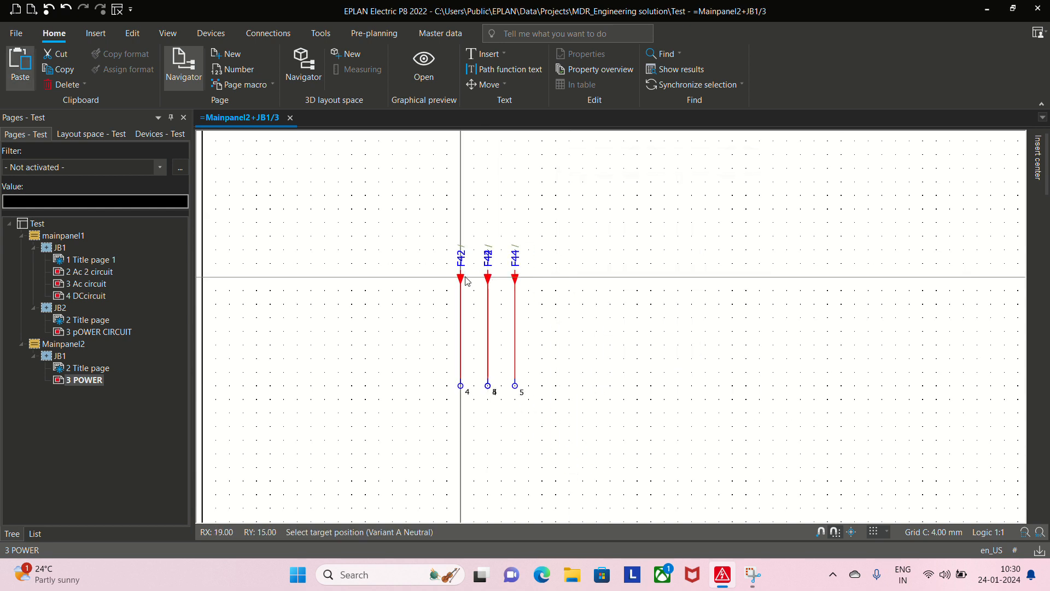
# Set the displayed DT of the F42 interruption point on Mainpanel2's POWER page to =mainpanel1+JB1-F42
pyautogui.doubleClick(485, 261)
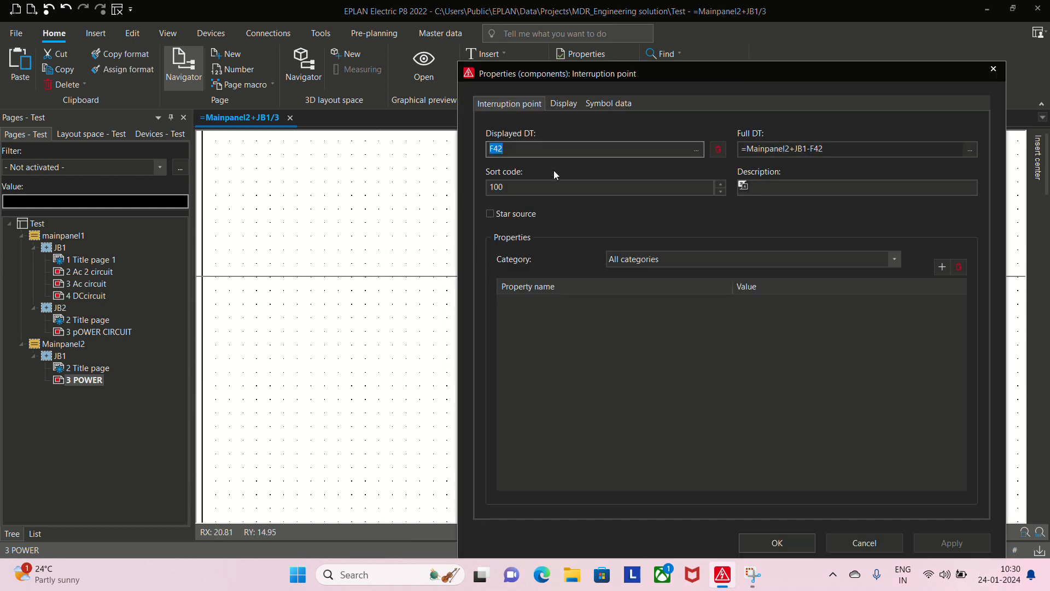
pyautogui.write('=mainpanel1+JB1-F42')
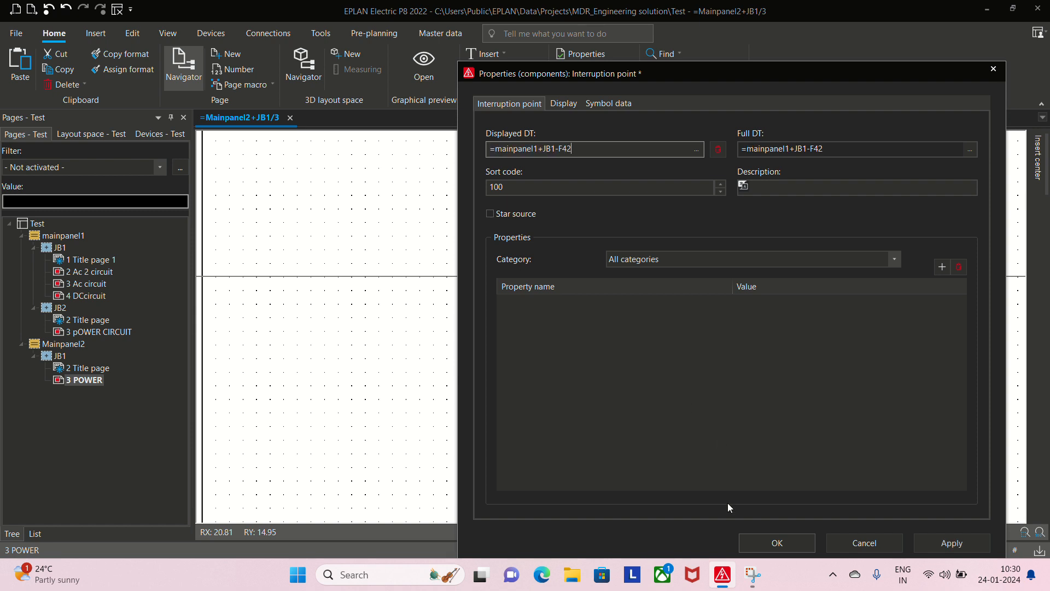
pyautogui.click(773, 544)
pyautogui.scroll(-1, 569, 323)
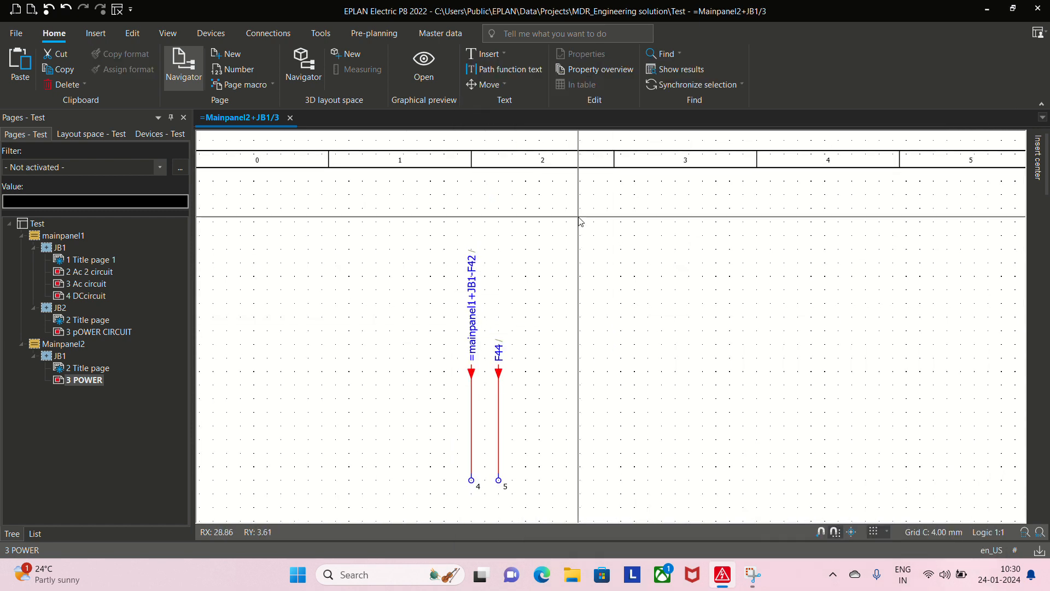
pyautogui.scroll(3, 509, 284)
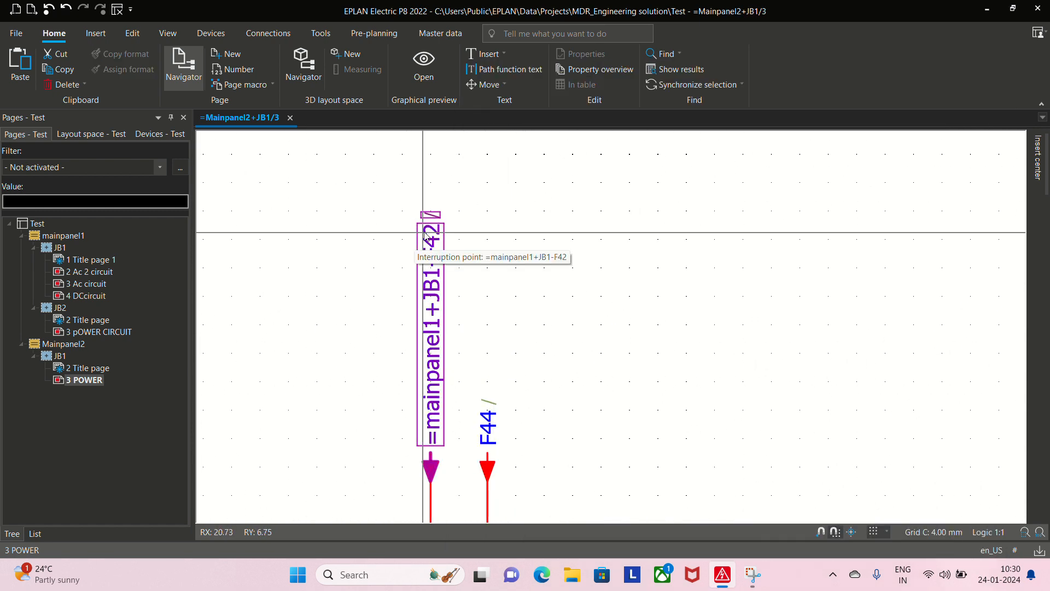
# Delete the F42 interruption point from mainpanel1's JB2 pOWER CIRCUIT page
pyautogui.click(98, 333)
pyautogui.scroll(-2, 453, 328)
pyautogui.scroll(3, 451, 361)
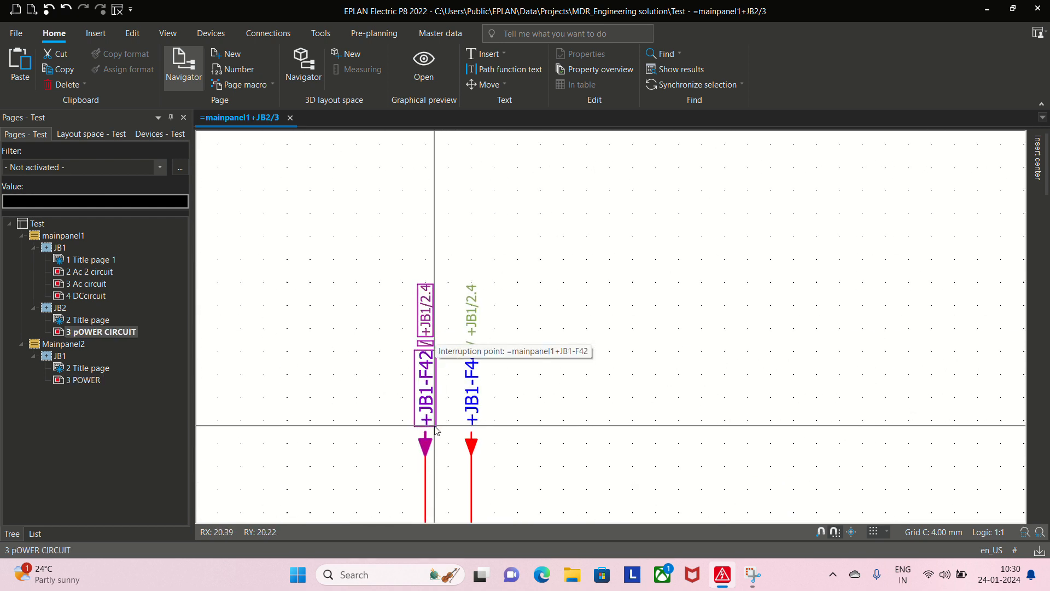
pyautogui.moveTo(443, 380); pyautogui.dragTo(526, 369, button='middle')
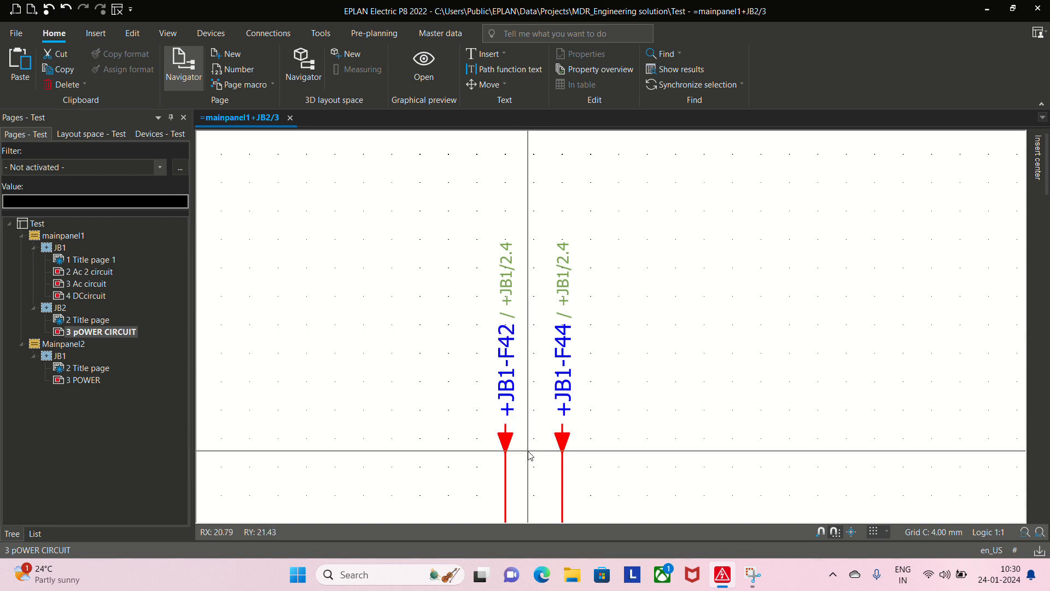
pyautogui.click(508, 411)
pyautogui.press('Delete')
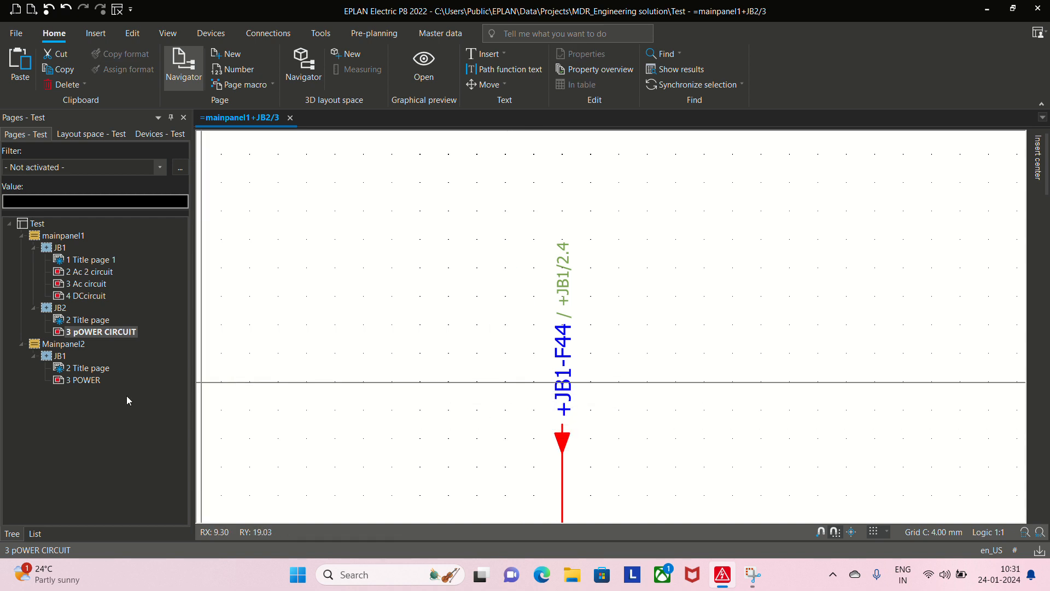
# Try +JB1-F42 as the displayed DT of the F42 interruption point on Mainpanel2's POWER page and undo it
pyautogui.click(82, 381)
pyautogui.scroll(-3, 611, 254)
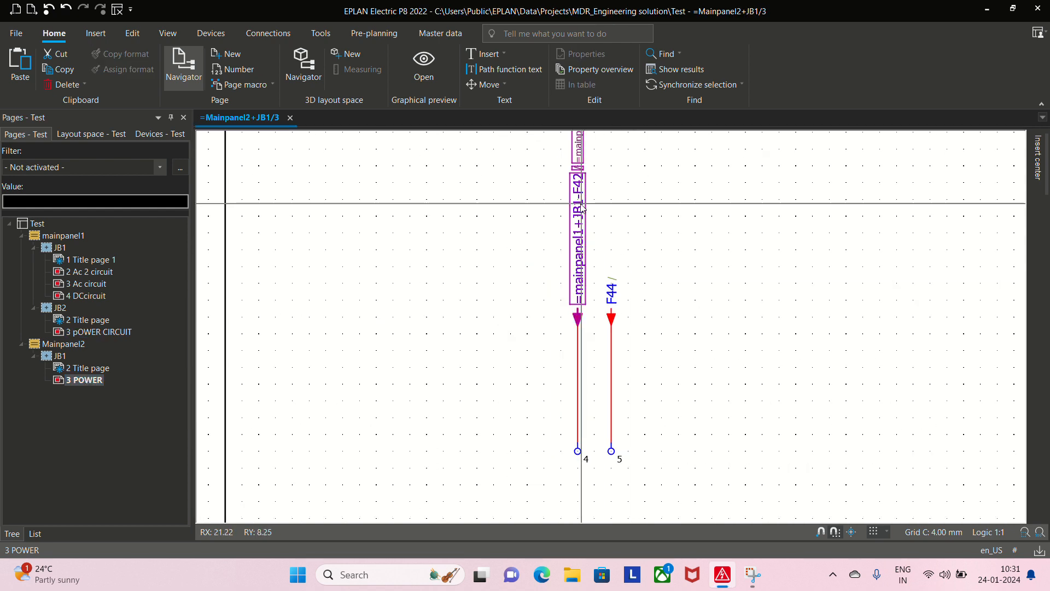
pyautogui.scroll(2, 566, 390)
pyautogui.click(557, 374)
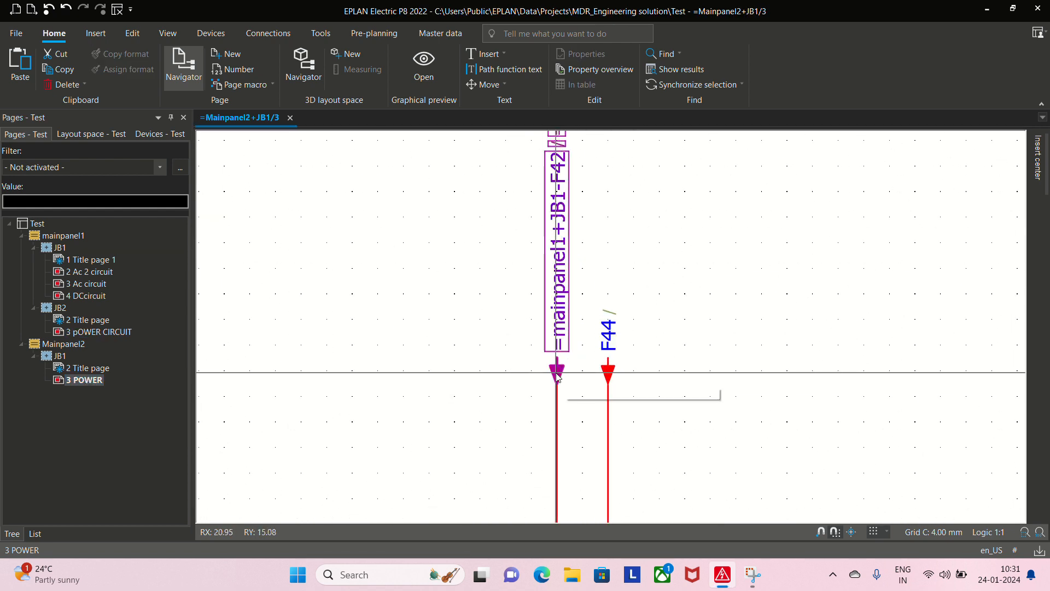
pyautogui.doubleClick(557, 374)
pyautogui.moveTo(537, 153); pyautogui.dragTo(494, 157)
pyautogui.press('Delete')
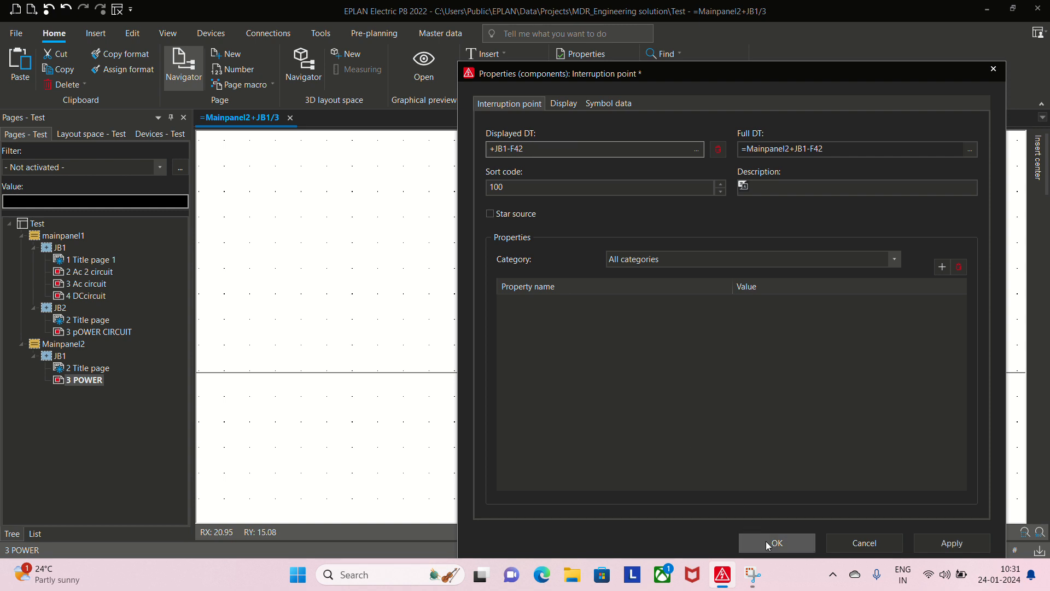
pyautogui.click(766, 542)
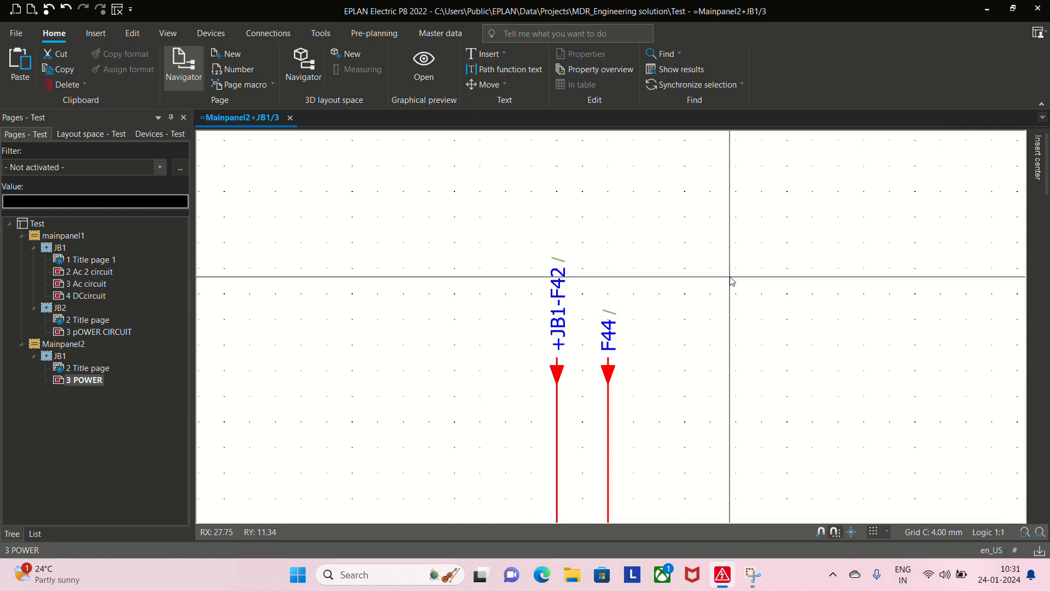
pyautogui.hotkey('ctrl', 'z')
pyautogui.scroll(-1, 666, 250)
pyautogui.moveTo(666, 251); pyautogui.dragTo(653, 353, button='middle')
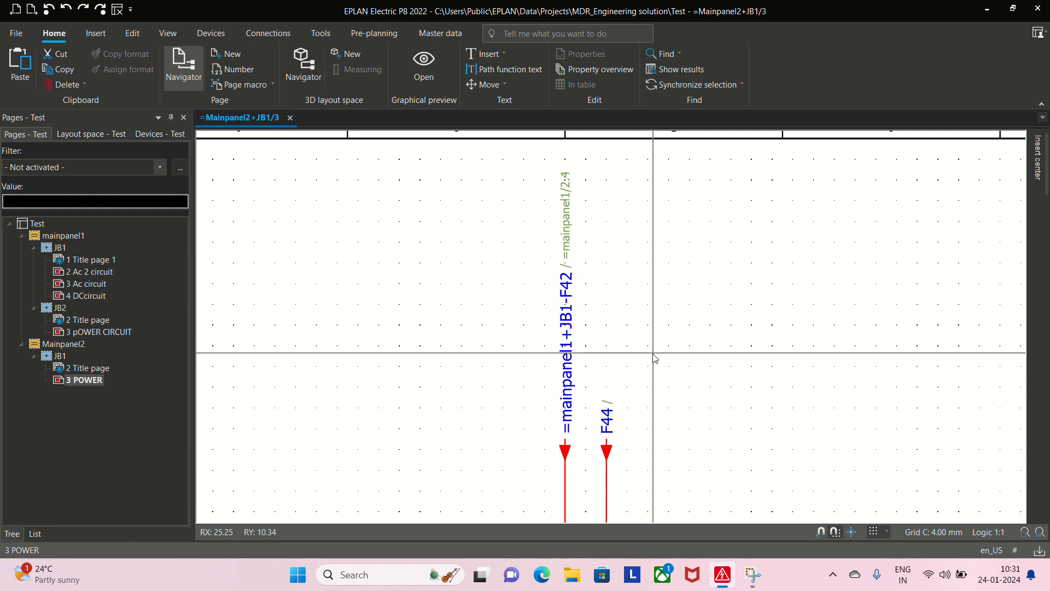
# Follow the F42 cross-reference to mainpanel1's JB1 page 2 and inspect the full DT of the F44 interruption point there
pyautogui.click(569, 441)
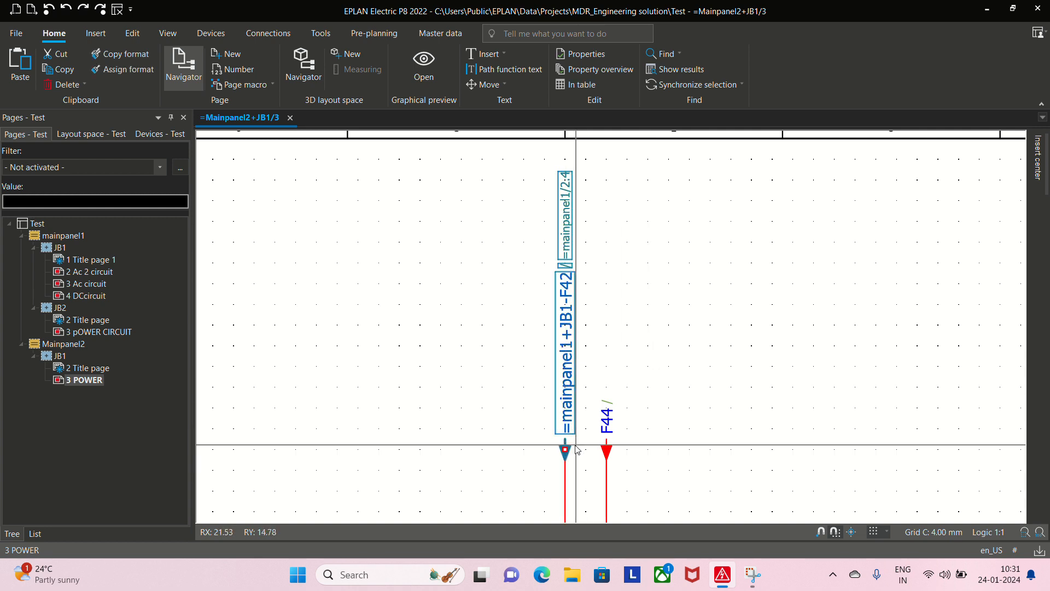
pyautogui.press('f')
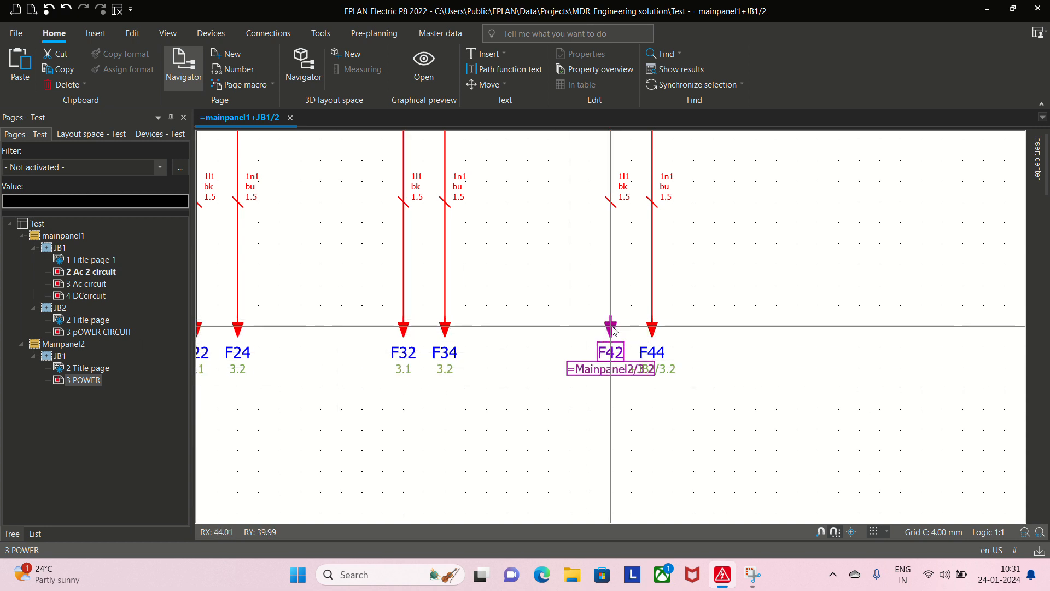
pyautogui.click(652, 329)
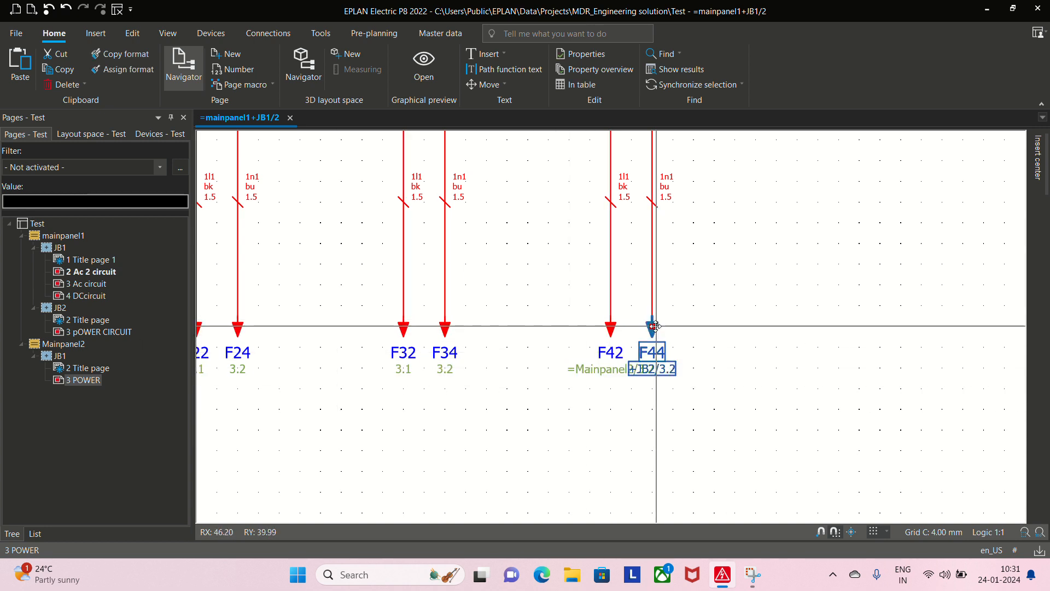
pyautogui.doubleClick(652, 328)
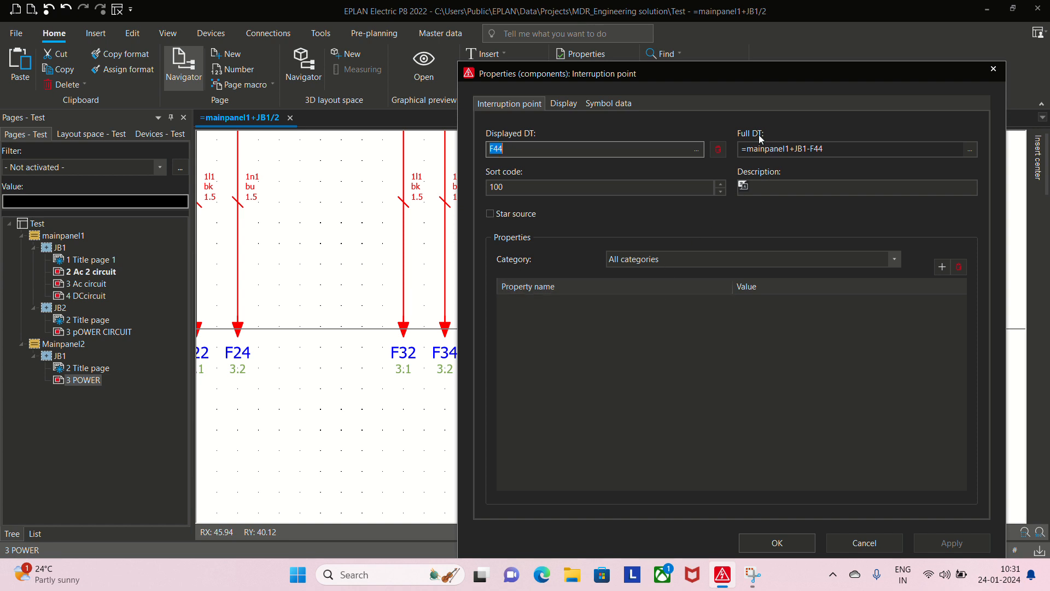
pyautogui.moveTo(833, 152); pyautogui.dragTo(736, 154)
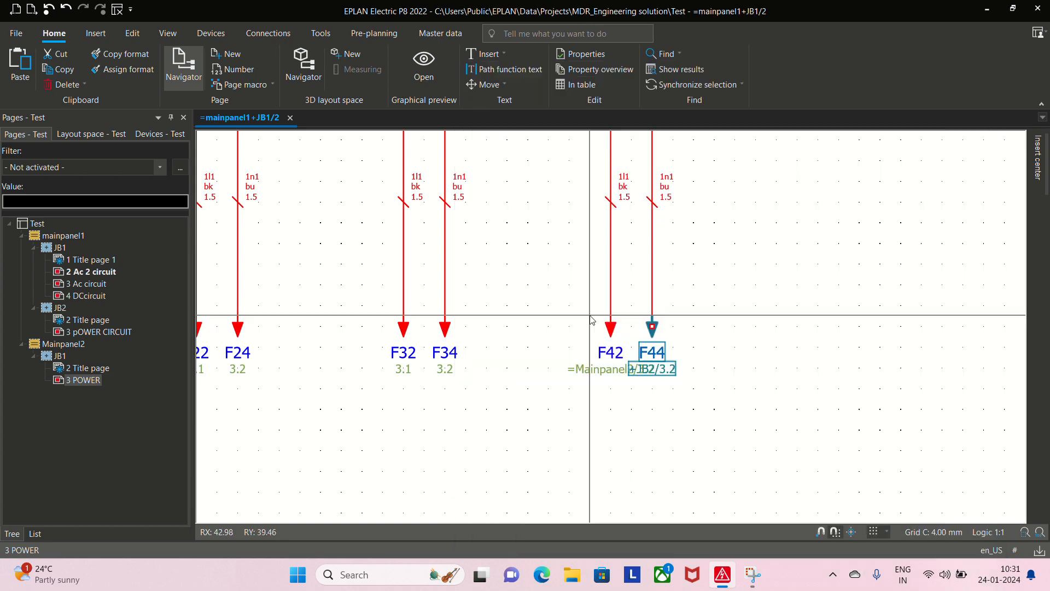
pyautogui.click(865, 542)
# Follow the F44 cross-reference to JB2's pOWER CIRCUIT page and check its displayed and full DT
pyautogui.press('f')
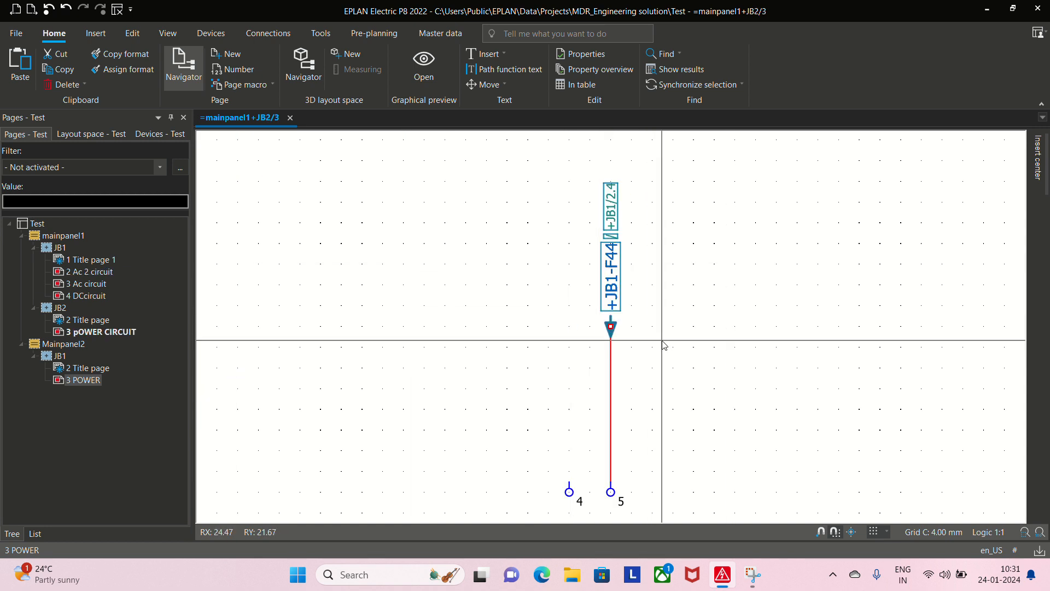
pyautogui.doubleClick(608, 326)
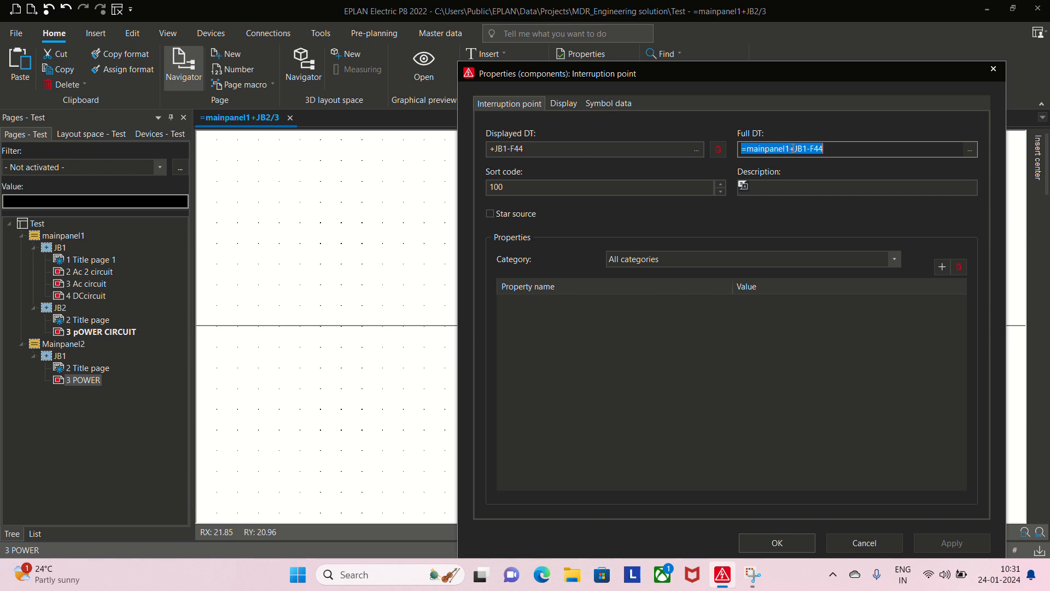
pyautogui.click(776, 542)
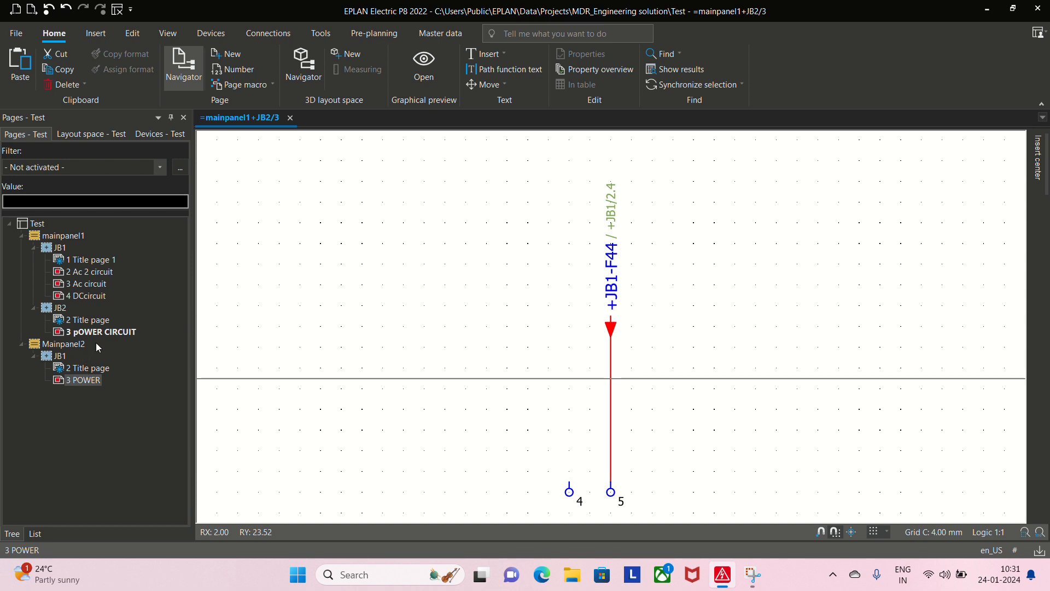
# Open Mainpanel2's POWER page and check the displayed and full DT of the F42 interruption point
pyautogui.doubleClick(79, 382)
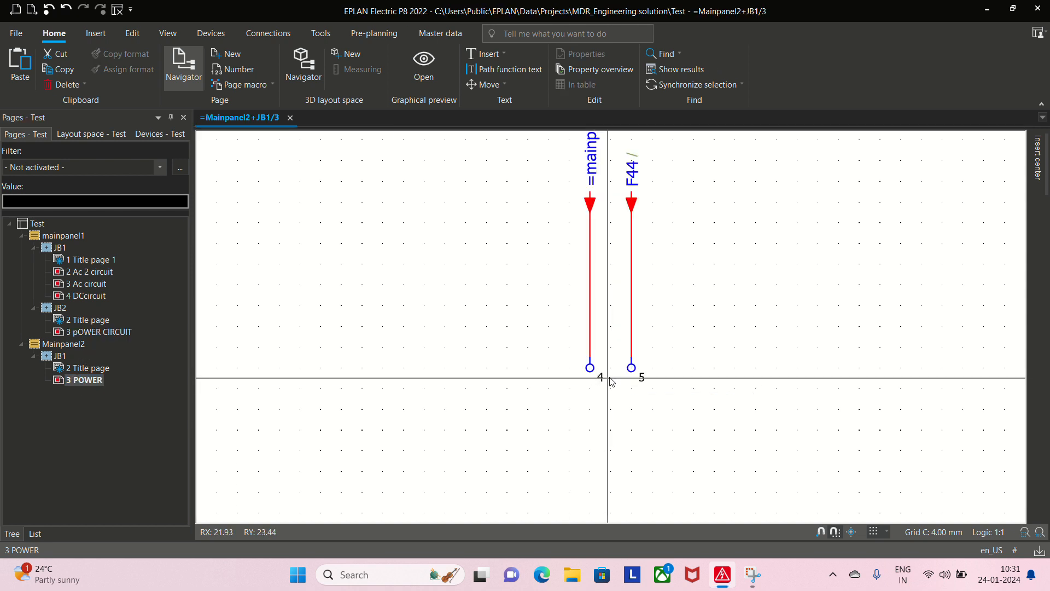
pyautogui.scroll(-3, 684, 273)
pyautogui.moveTo(677, 277); pyautogui.dragTo(677, 409, button='middle')
pyautogui.scroll(1, 677, 409)
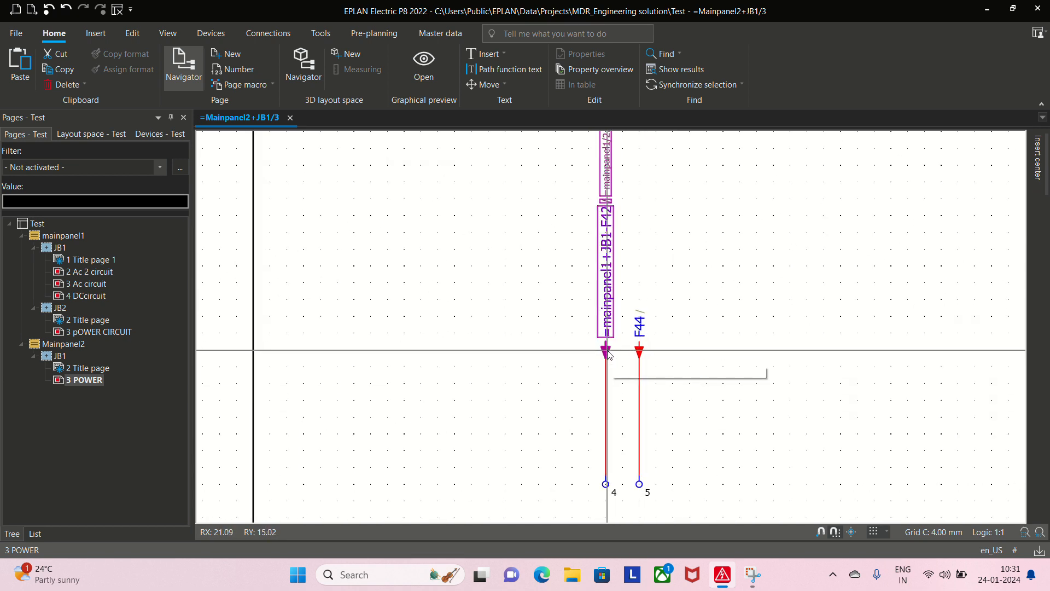
pyautogui.doubleClick(606, 350)
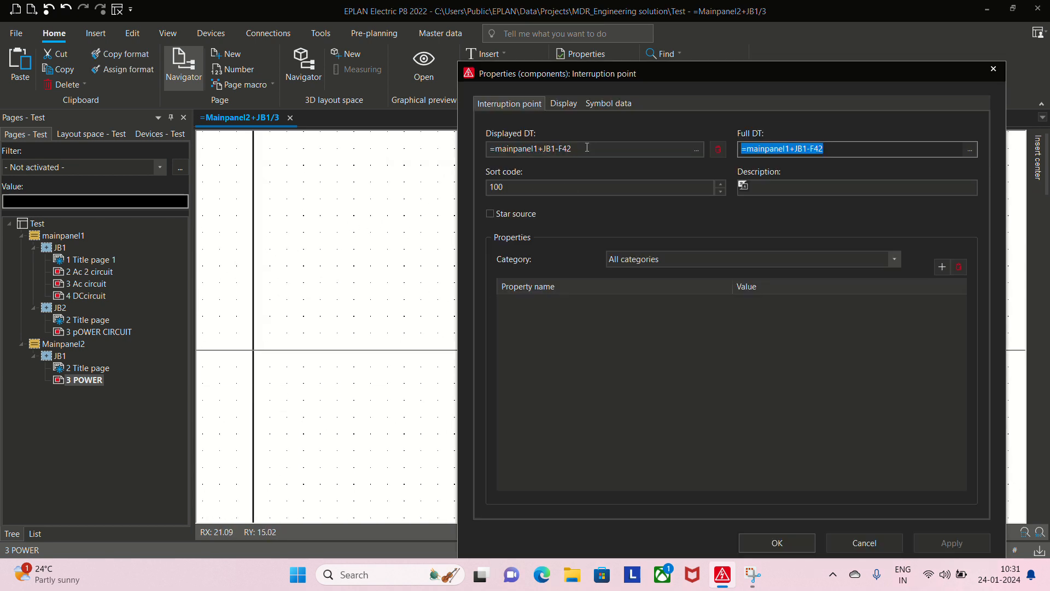
pyautogui.click(777, 542)
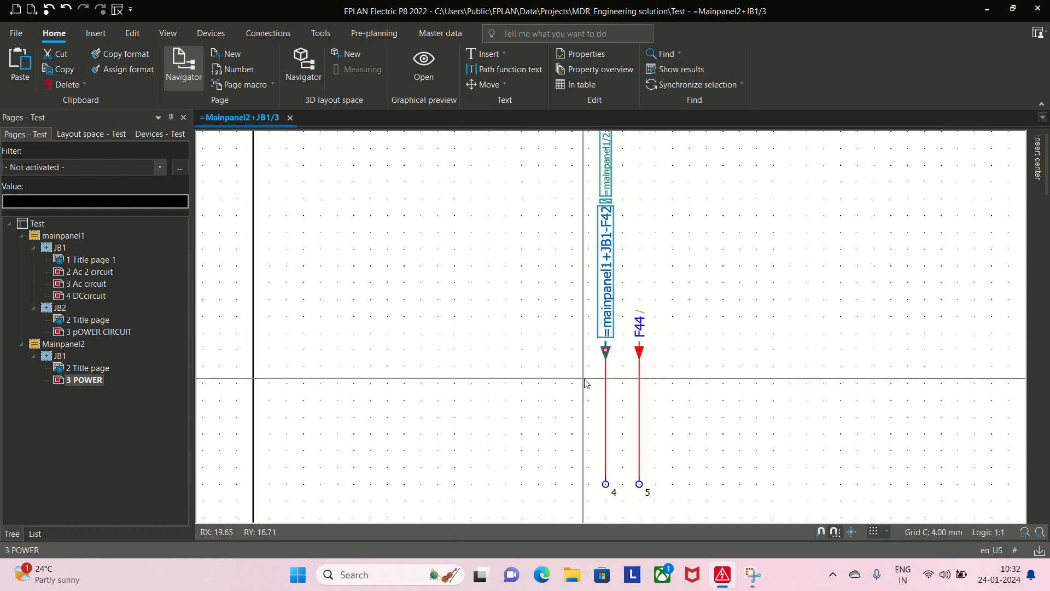
# Follow the F42 cross-reference to JB1's page 2 and examine the F44 interruption point there and on JB2's pOWER CIRCUIT page
pyautogui.moveTo(785, 352); pyautogui.dragTo(609, 441, button='middle')
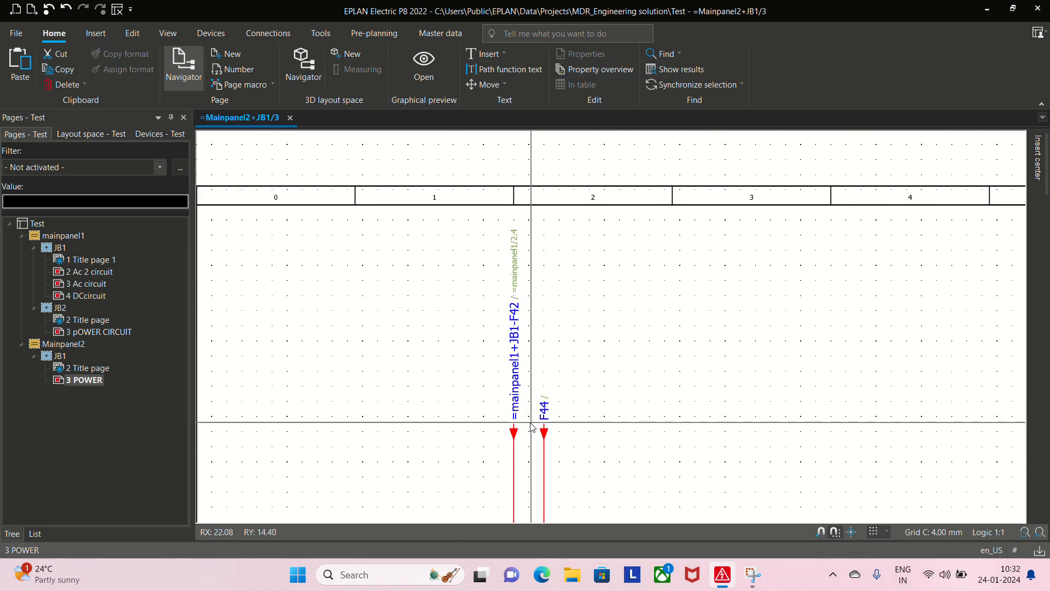
pyautogui.click(514, 432)
pyautogui.press('f')
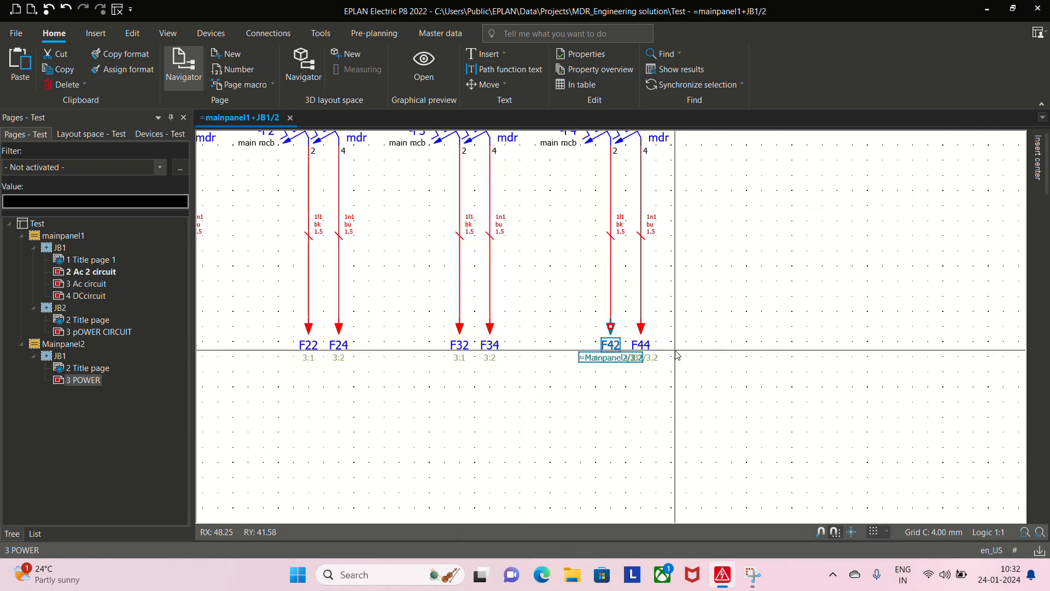
pyautogui.click(645, 327)
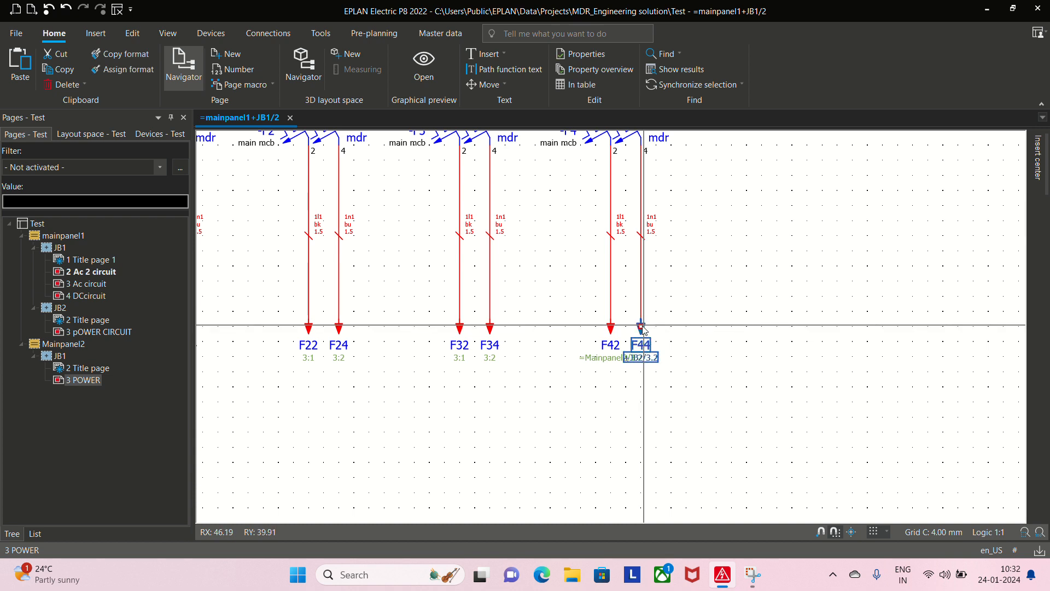
pyautogui.click(91, 332)
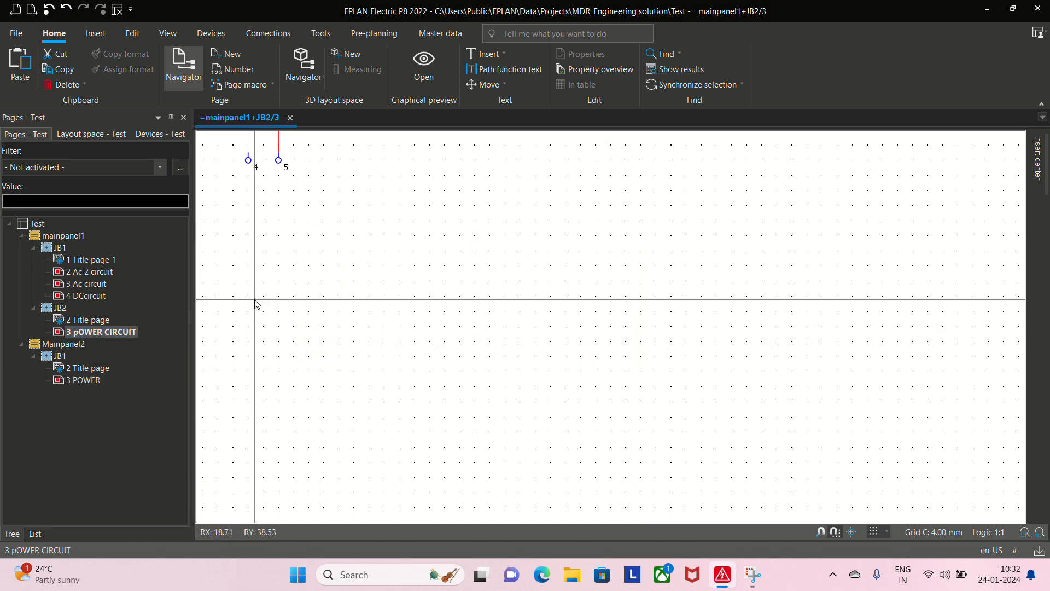
pyautogui.scroll(2, 404, 268)
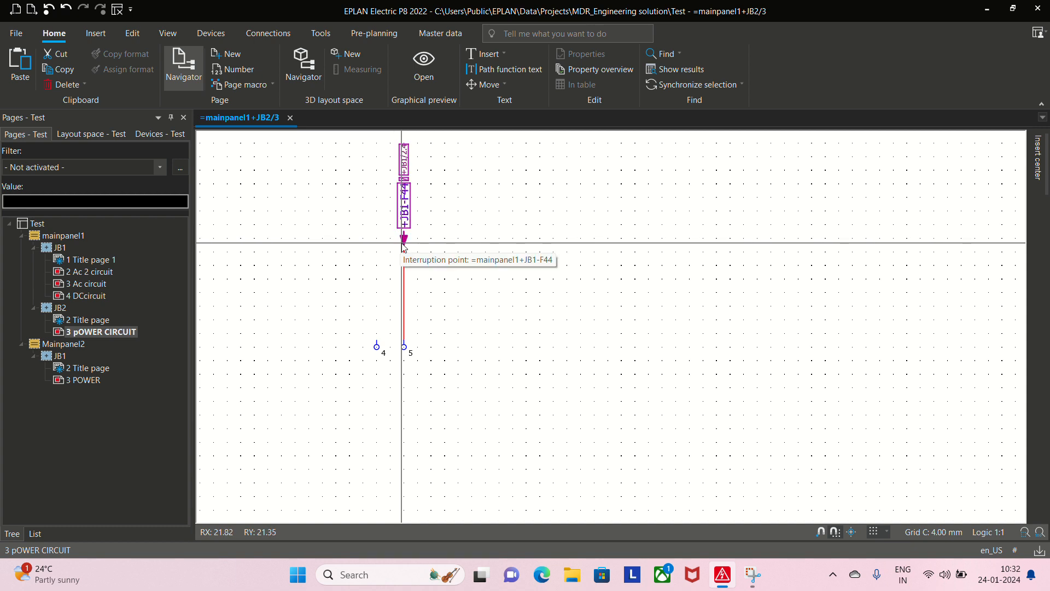
# Return to Mainpanel2's POWER page and check the displayed and full DT of the F44 interruption point
pyautogui.click(87, 381)
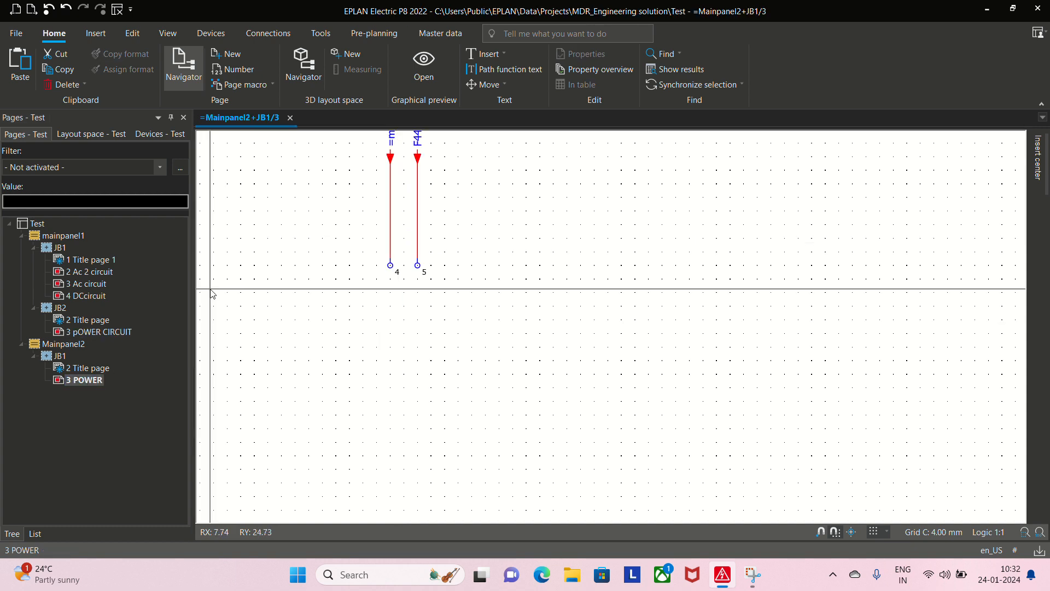
pyautogui.scroll(-3, 473, 312)
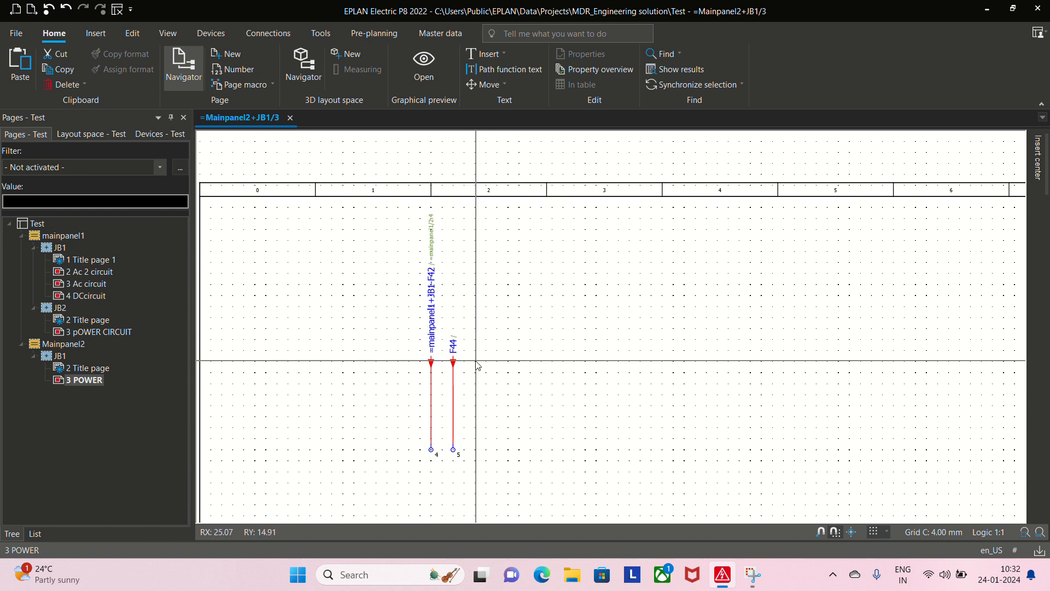
pyautogui.doubleClick(454, 365)
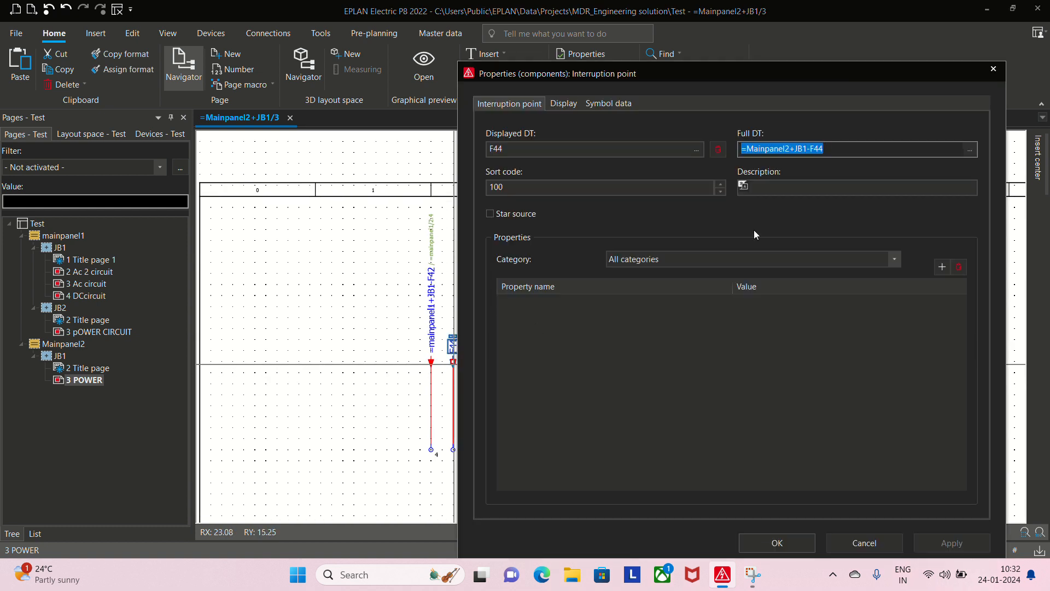
pyautogui.press('Return')
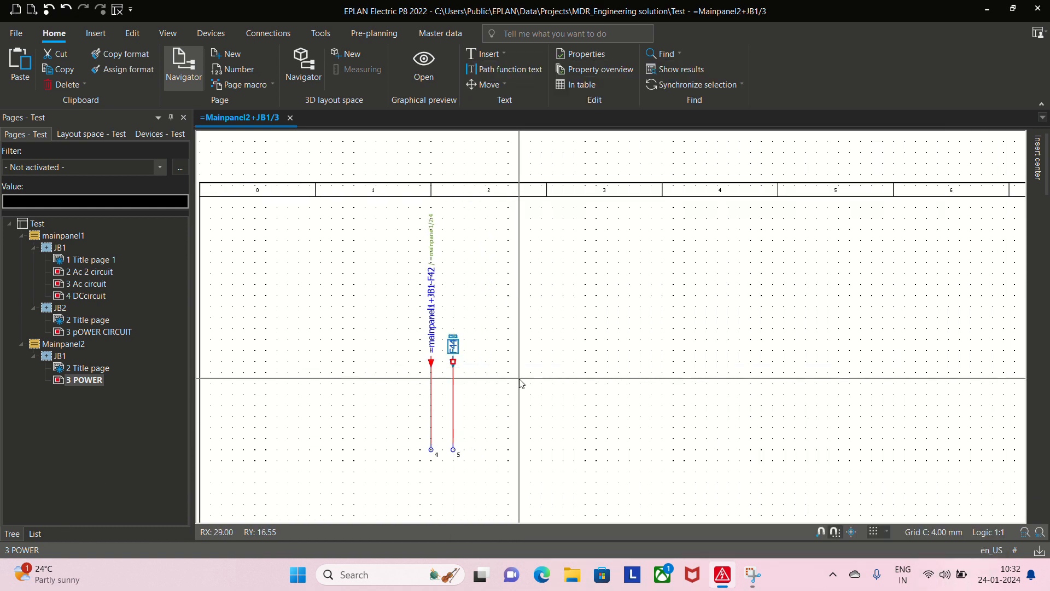
pyautogui.scroll(2, 466, 383)
pyautogui.scroll(1, 520, 443)
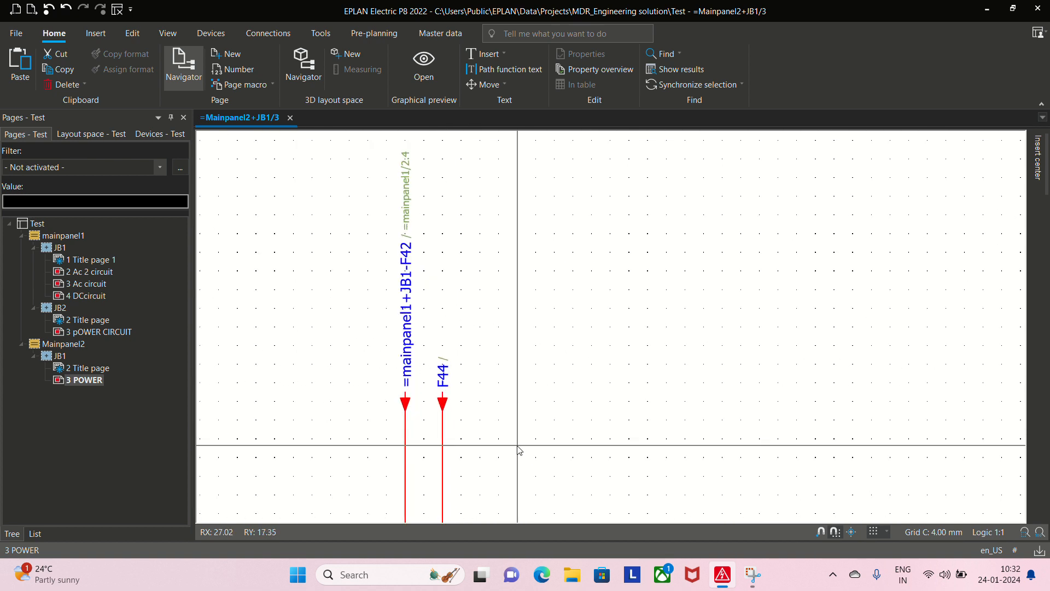
# Browse mainpanel1 JB1's existing interruption points from the F44 point's displayed DT, and close its properties without assigning one
pyautogui.doubleClick(444, 382)
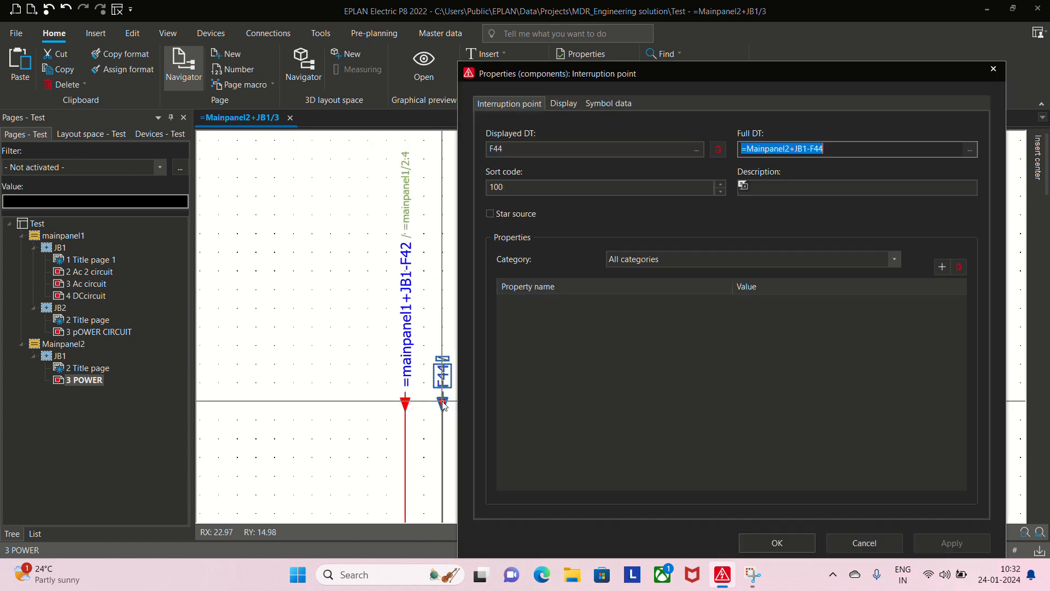
pyautogui.click(696, 151)
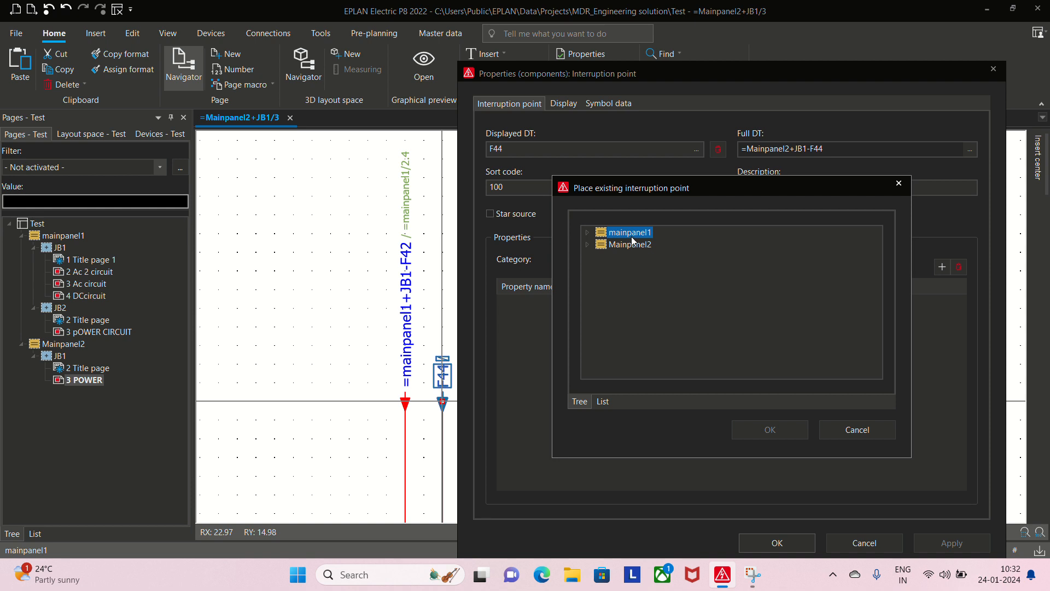
pyautogui.click(588, 234)
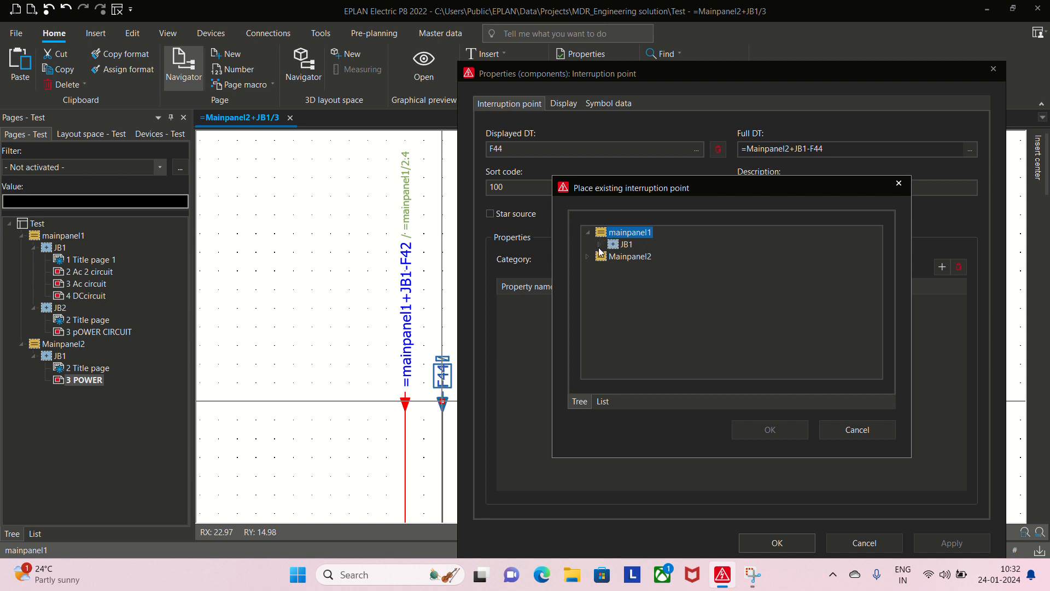
pyautogui.click(600, 246)
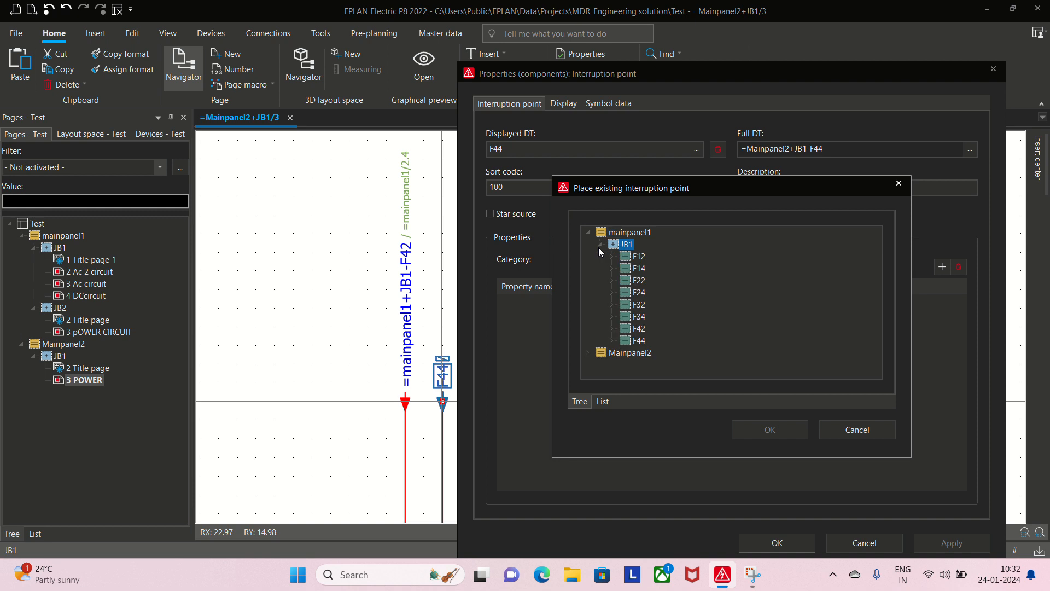
pyautogui.click(600, 245)
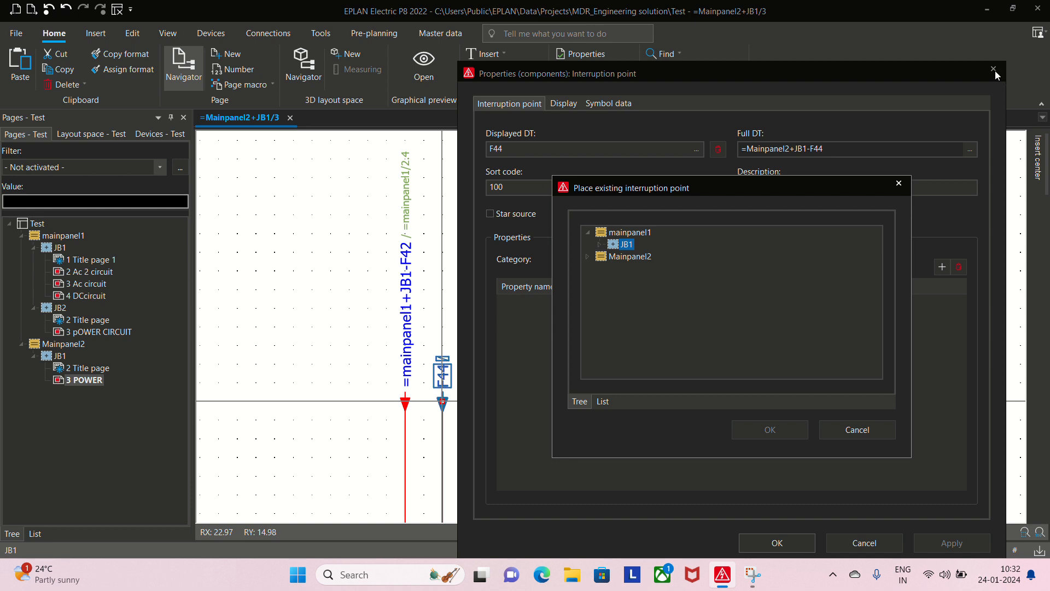
pyautogui.click(899, 184)
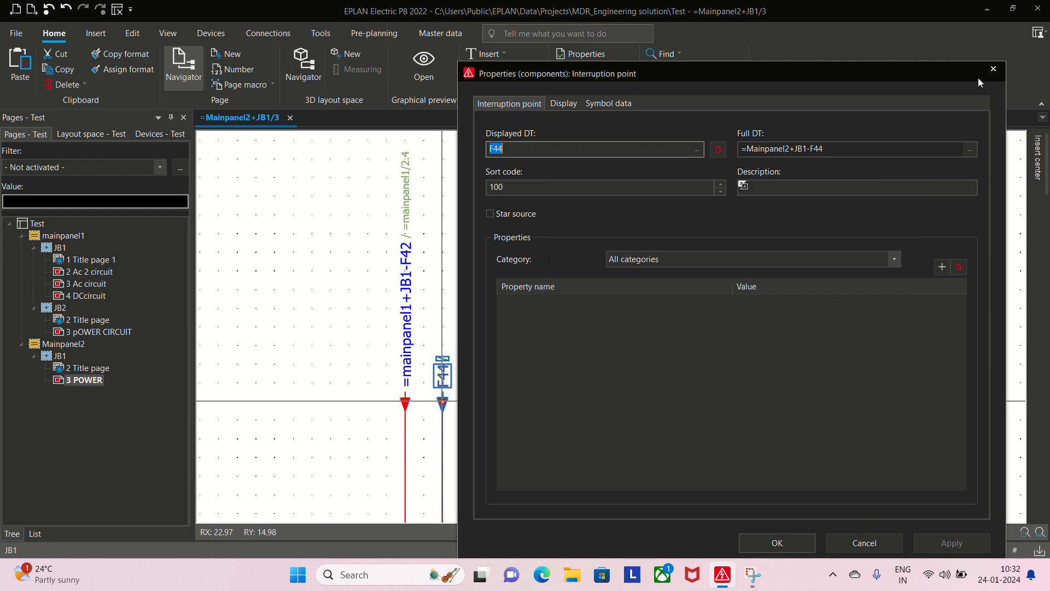
pyautogui.click(995, 70)
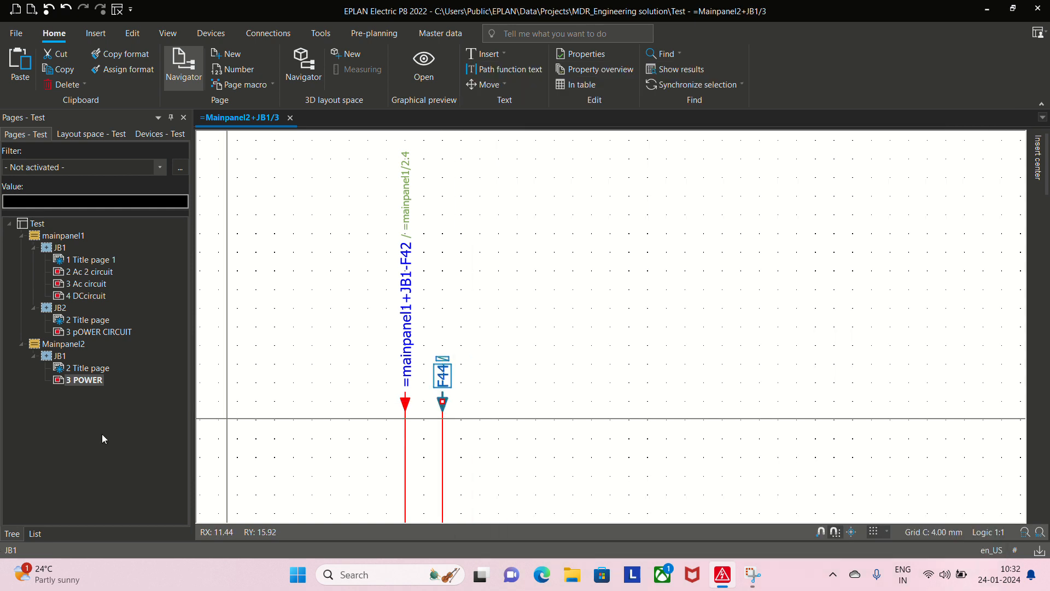
# Insert a downward-pointing interruption point with displayed DT SS beyond F44 on mainpanel1 JB1's Ac 2 circuit page
pyautogui.click(87, 296)
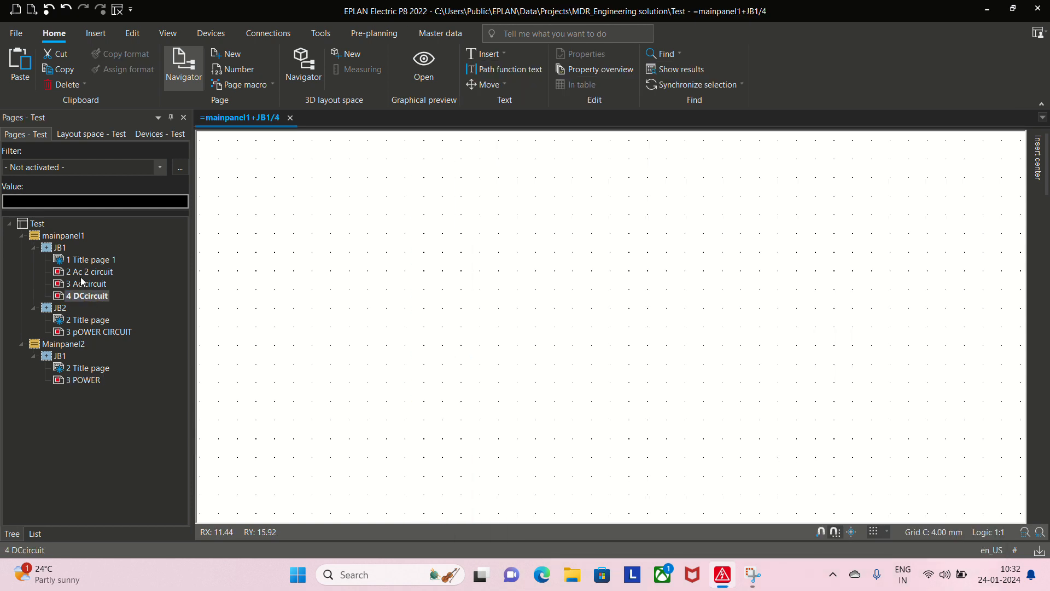
pyautogui.click(81, 274)
pyautogui.scroll(-5, 587, 331)
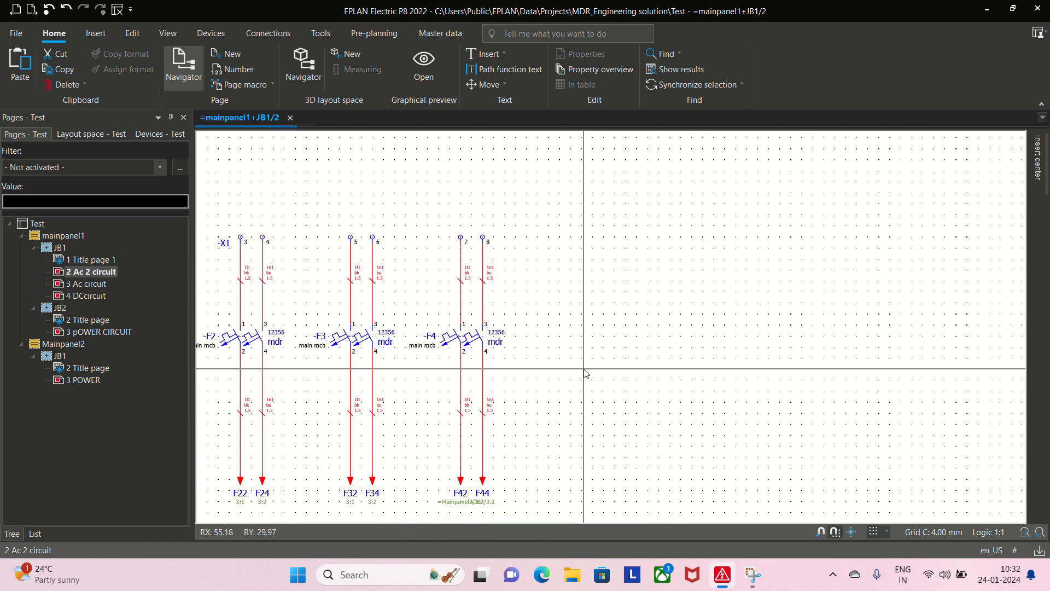
pyautogui.click(95, 33)
pyautogui.click(61, 84)
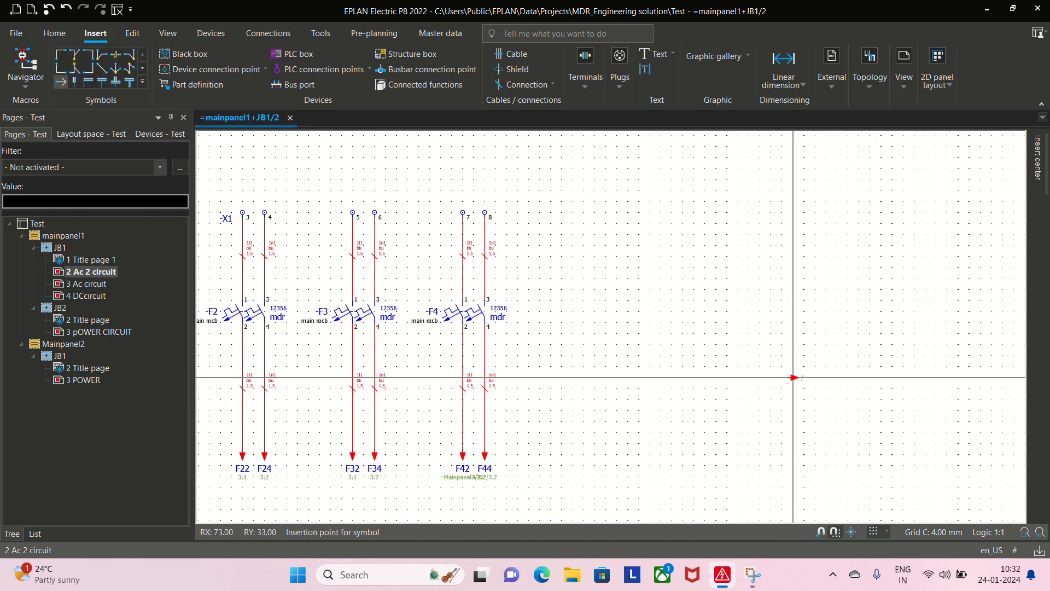
pyautogui.press('Tab')
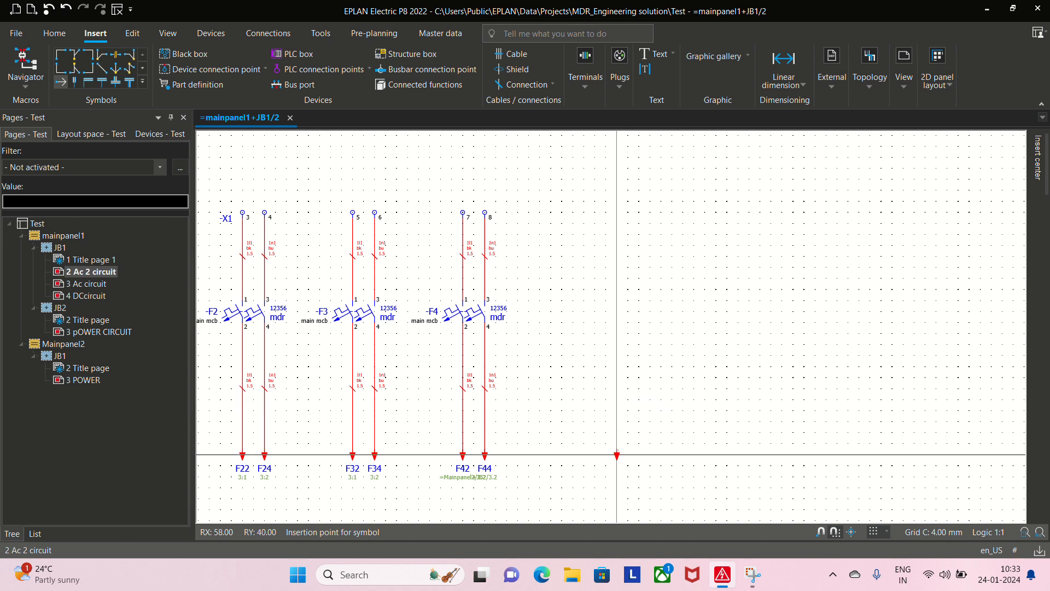
pyautogui.click(617, 454)
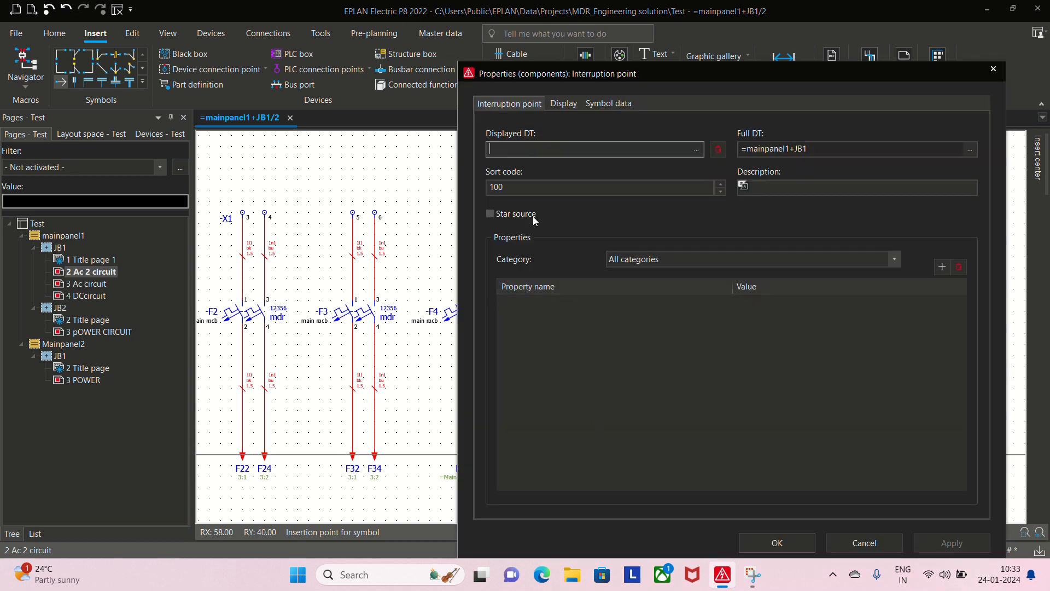
pyautogui.write('S5')
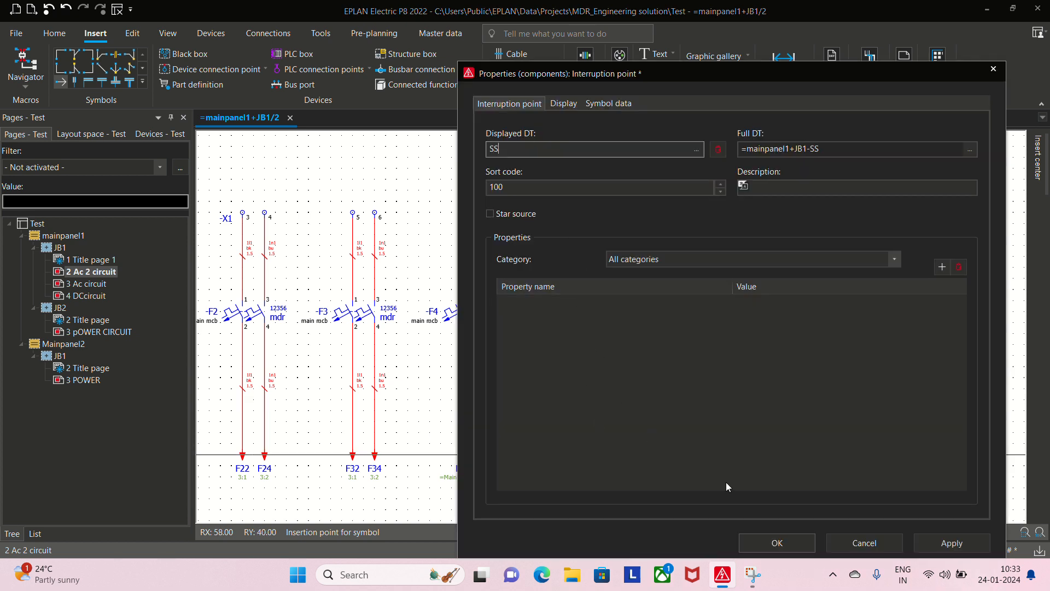
pyautogui.click(775, 542)
# Assign mainpanel1 JB1's existing SS interruption point to the F44 interruption point on Mainpanel2's POWER page
pyautogui.click(80, 380)
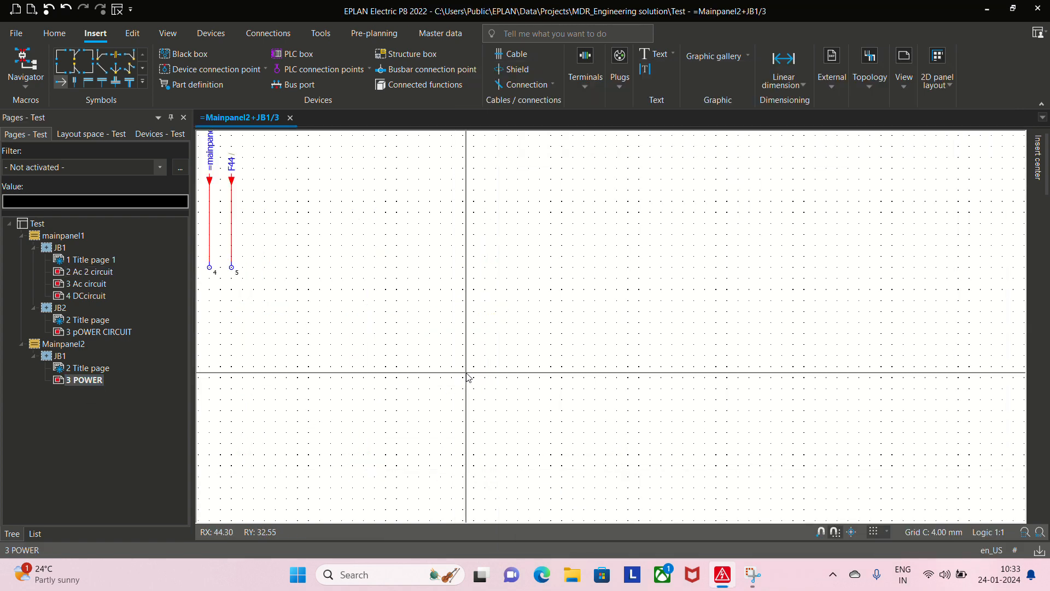
pyautogui.scroll(3, 416, 331)
pyautogui.doubleClick(418, 313)
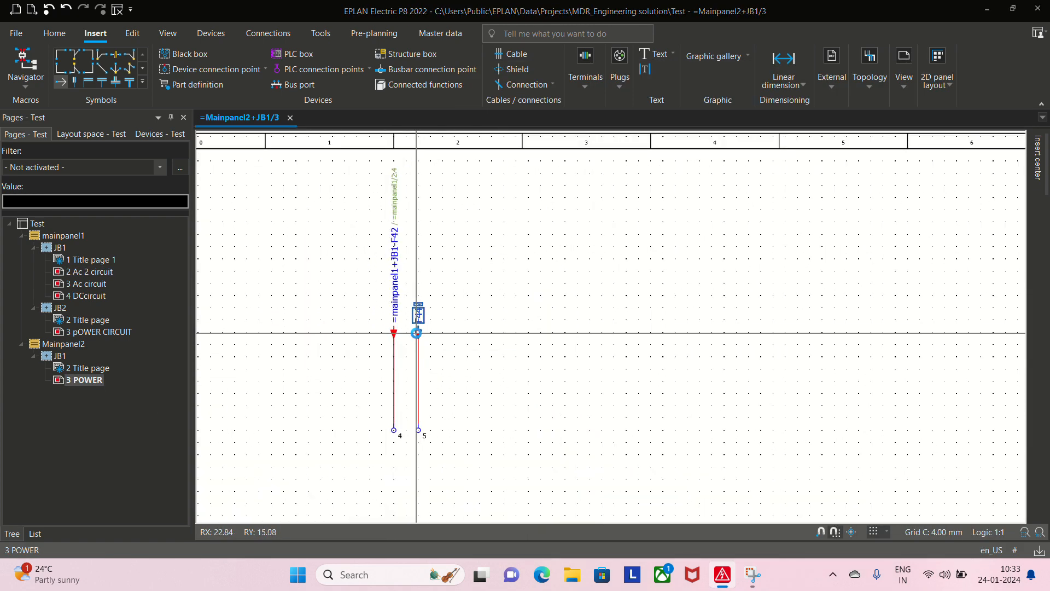
pyautogui.click(695, 148)
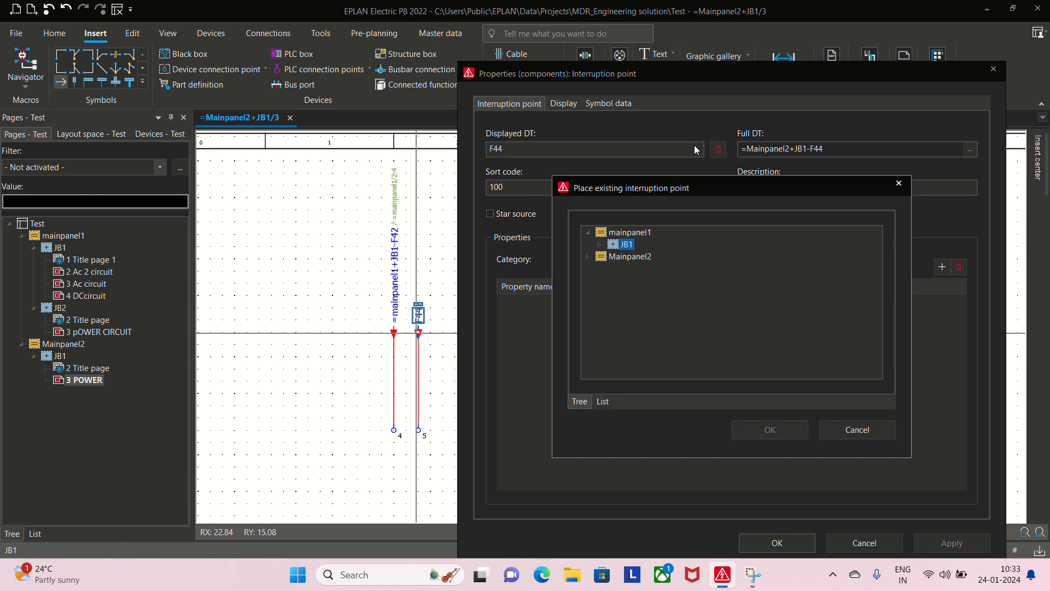
pyautogui.click(604, 242)
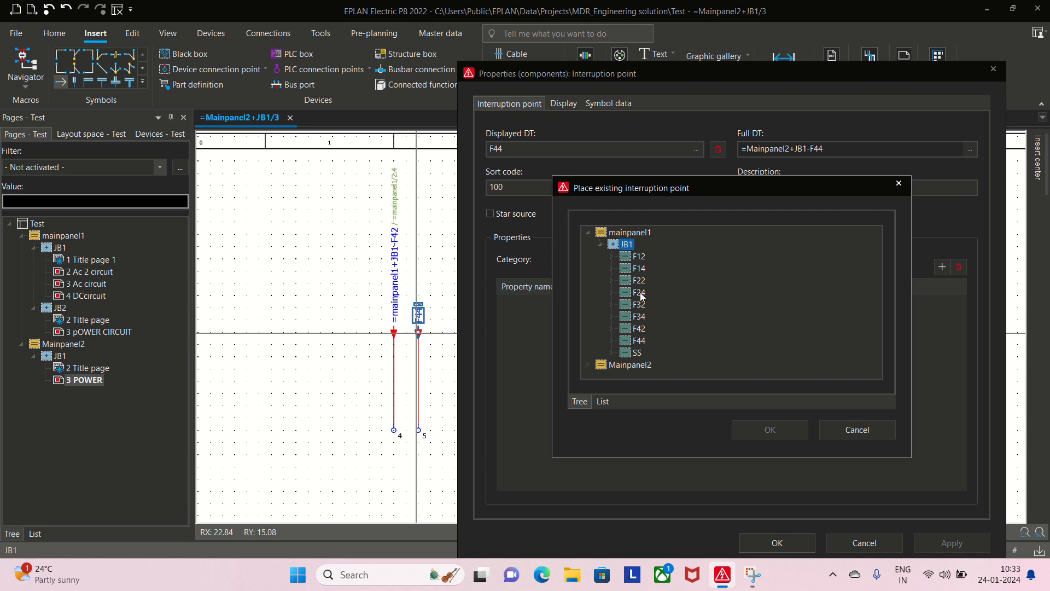
pyautogui.click(637, 353)
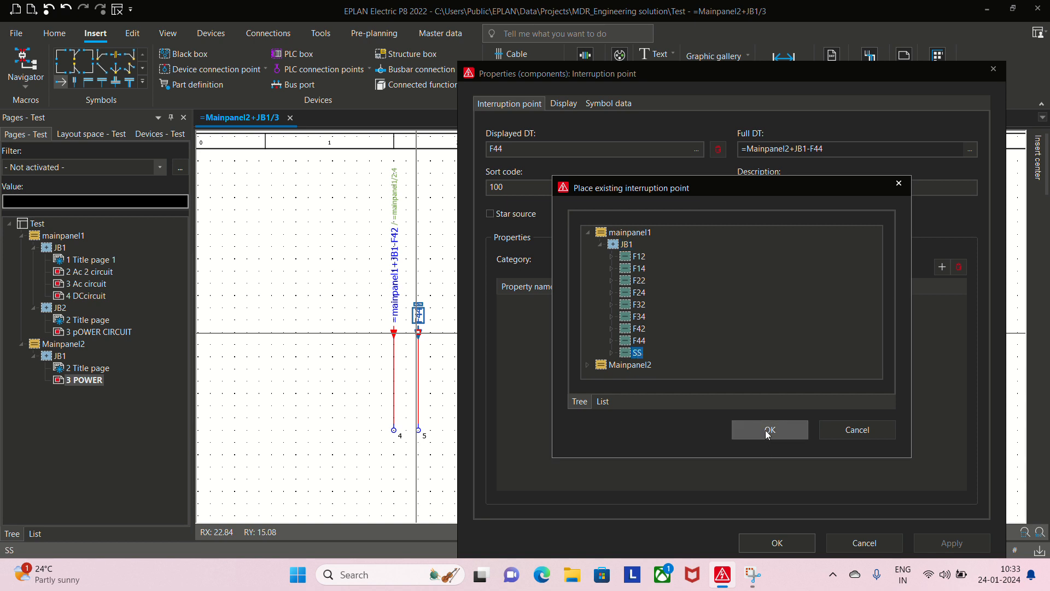
pyautogui.click(769, 430)
pyautogui.click(774, 544)
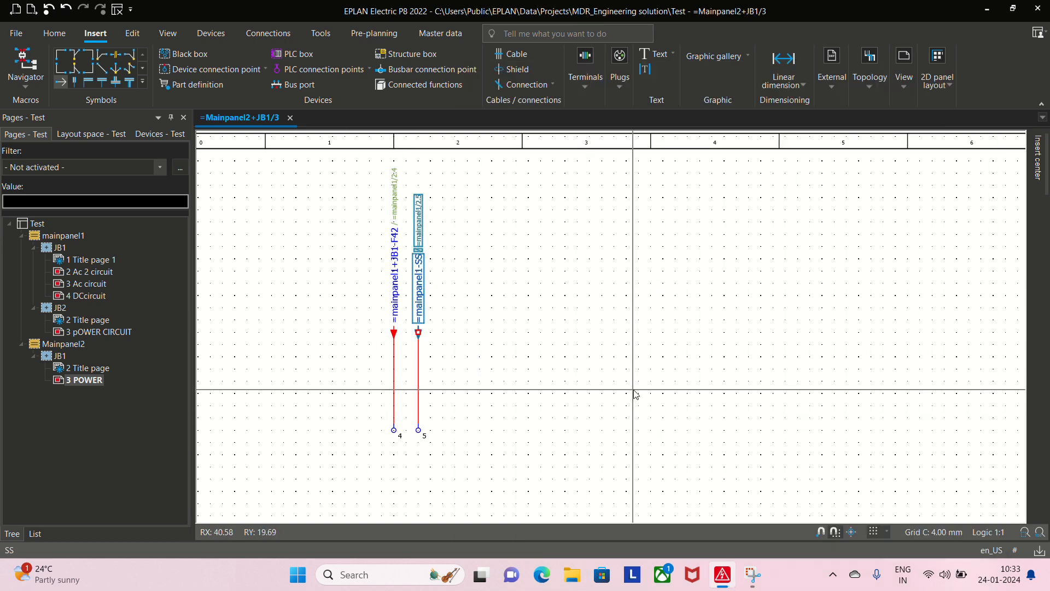
# Follow the SS interruption point's cross-reference from the POWER page to JB1's Ac 2 circuit page
pyautogui.scroll(2, 430, 279)
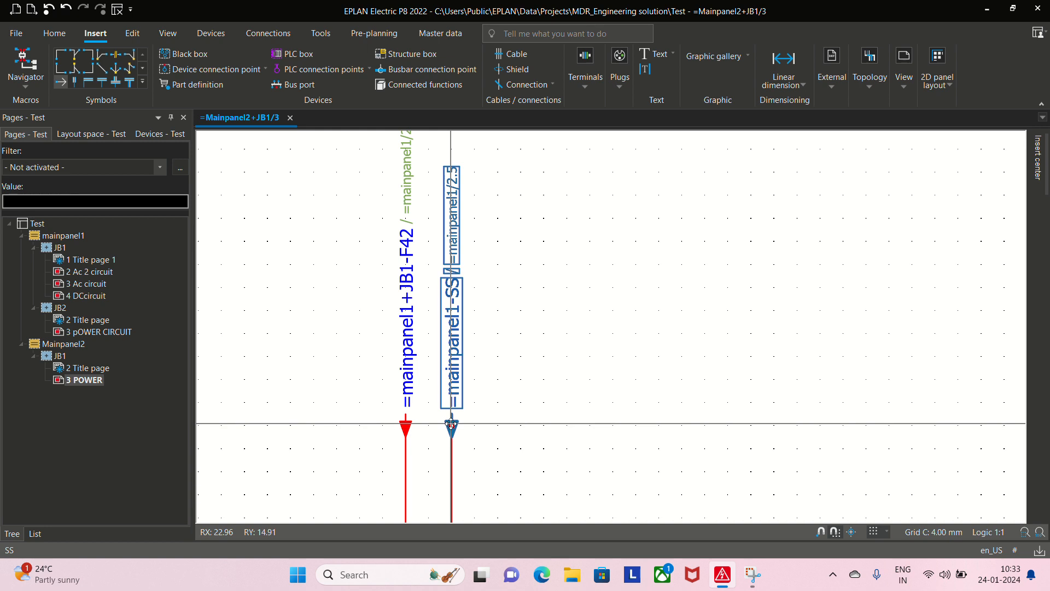
pyautogui.doubleClick(453, 402)
pyautogui.click(591, 323)
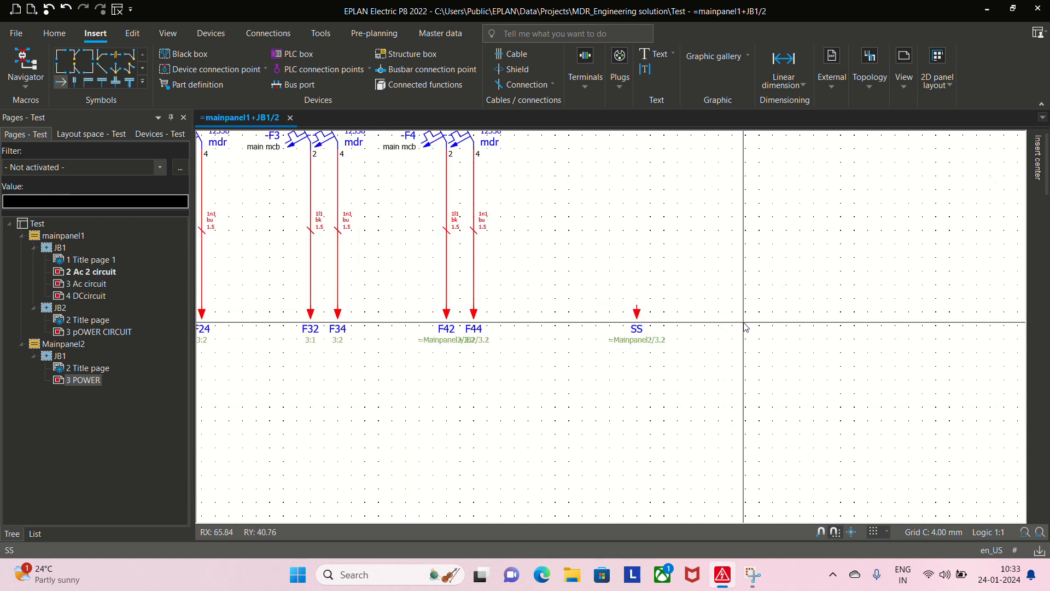
pyautogui.click(61, 81)
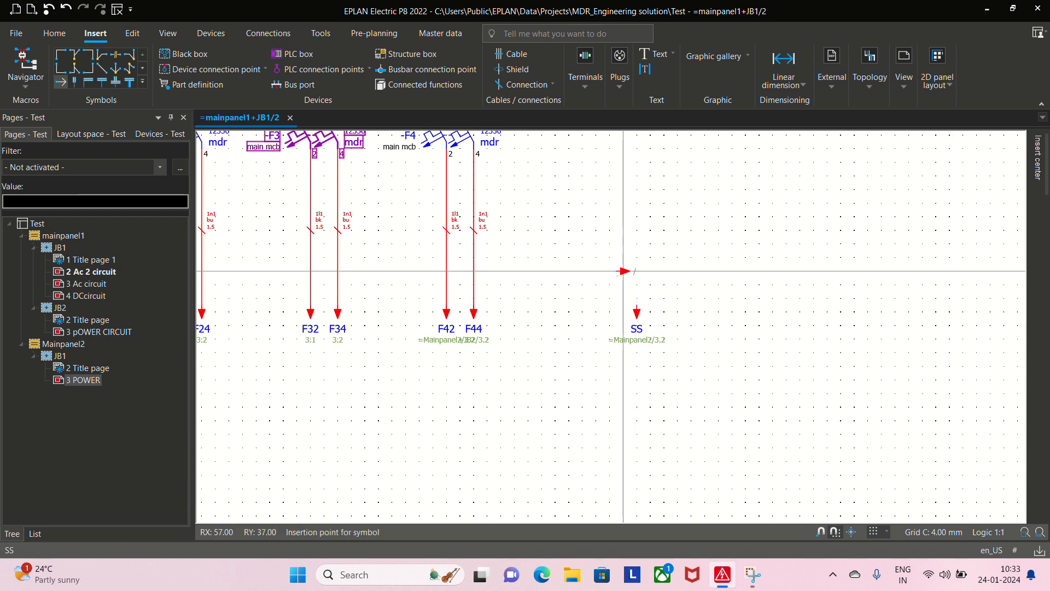
pyautogui.press('Tab')
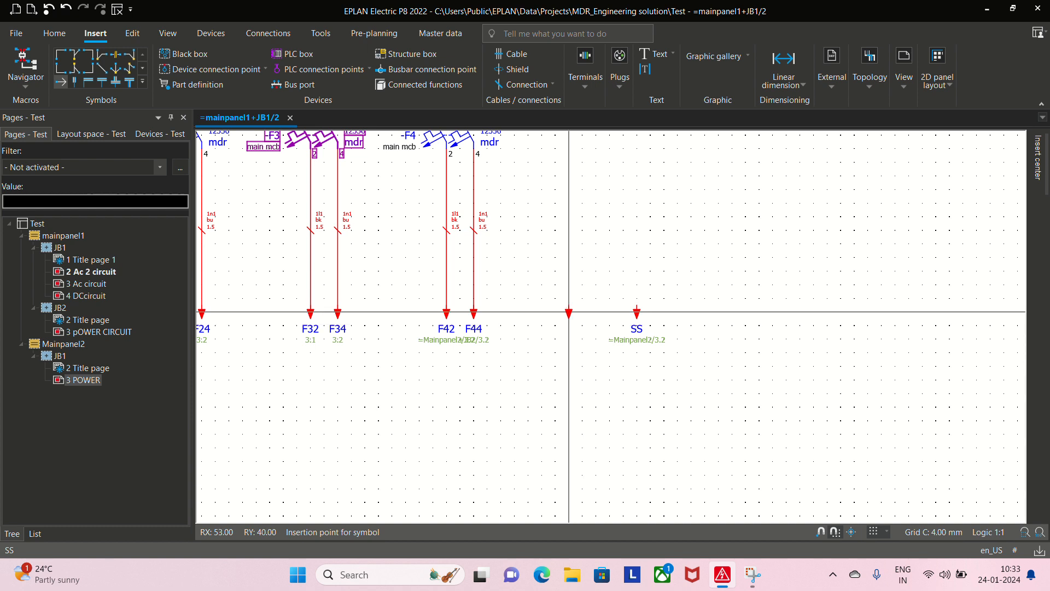
pyautogui.press('Tab')
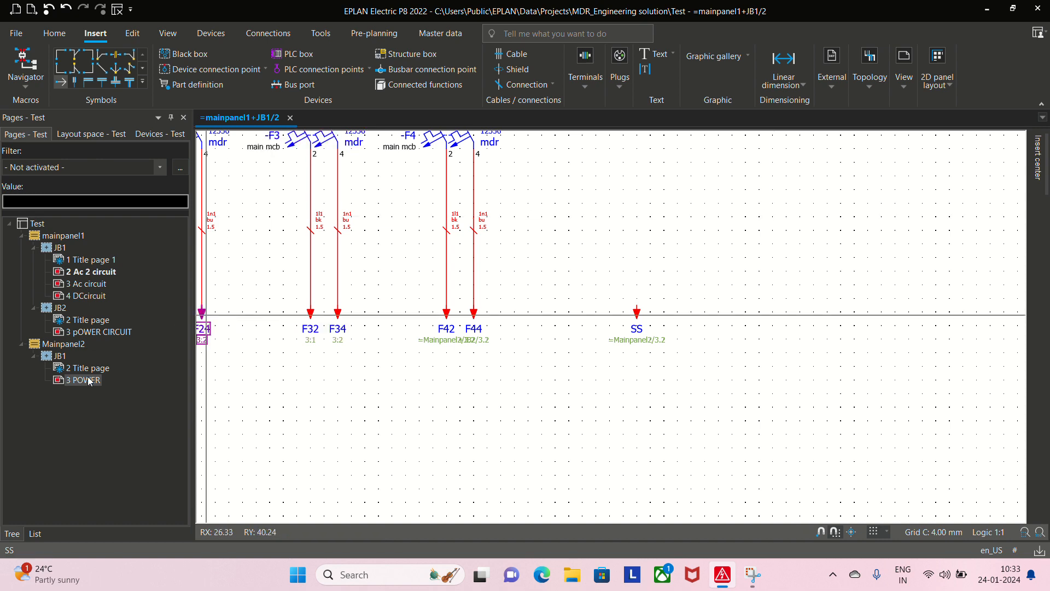
# Open JB2's pOWER CIRCUIT page and follow the F44 interruption point's cross-reference to JB1's Ac 2 circuit page
pyautogui.click(82, 332)
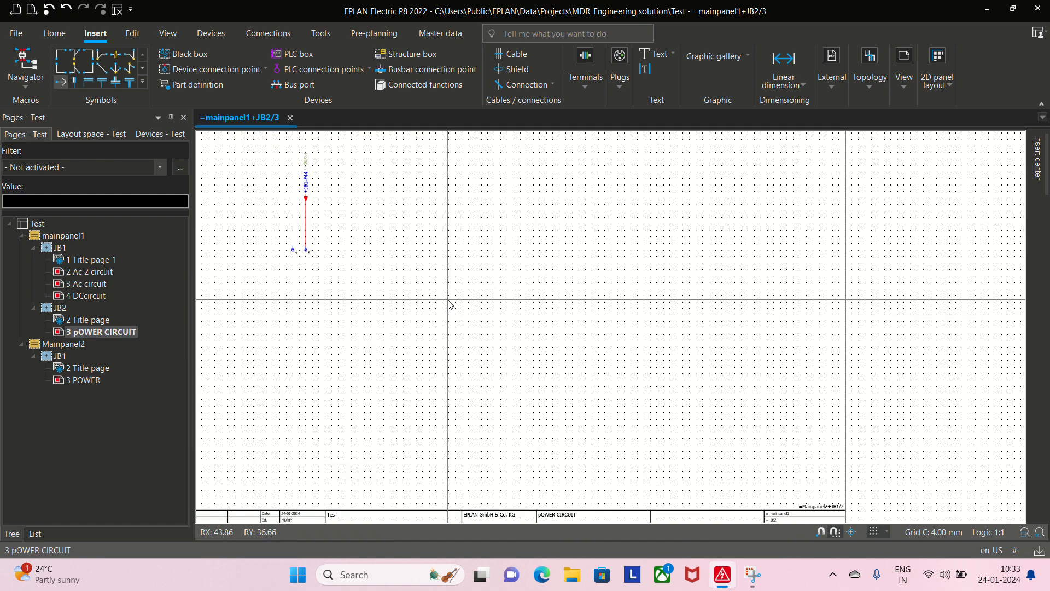
pyautogui.scroll(3, 284, 281)
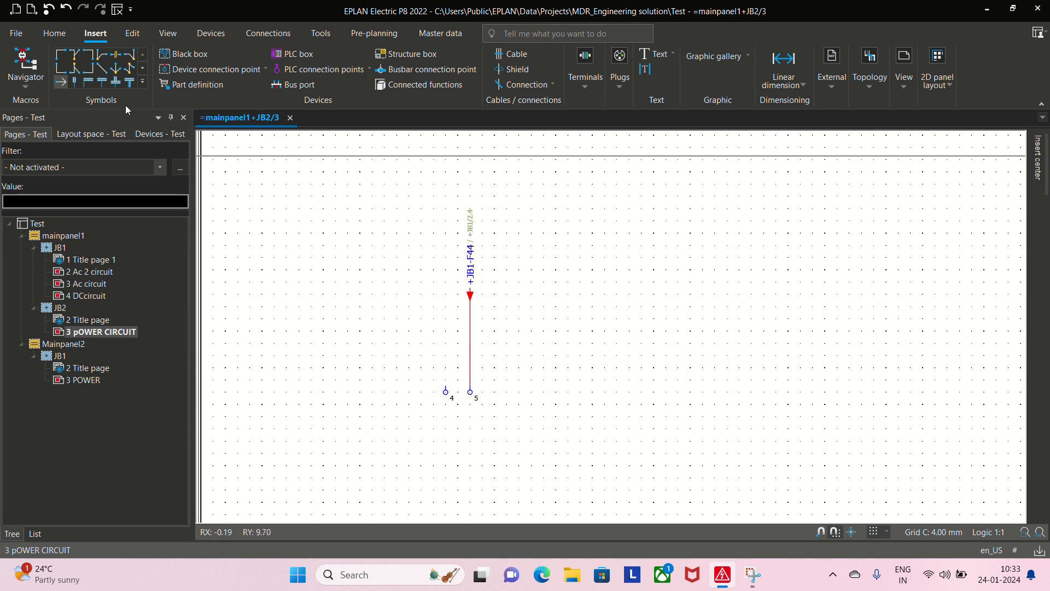
pyautogui.click(61, 82)
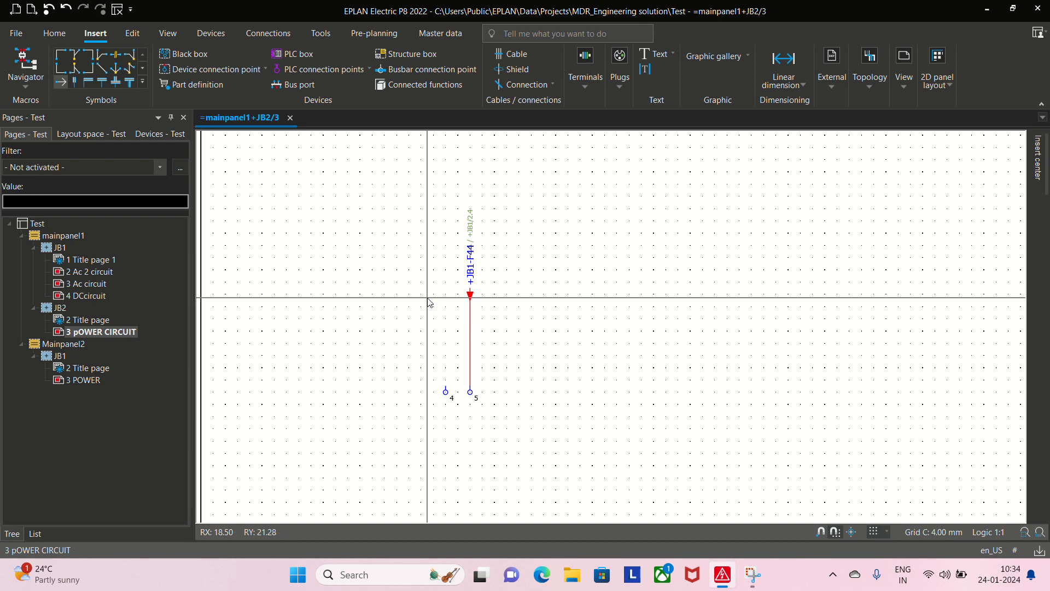
pyautogui.scroll(-5, 428, 302)
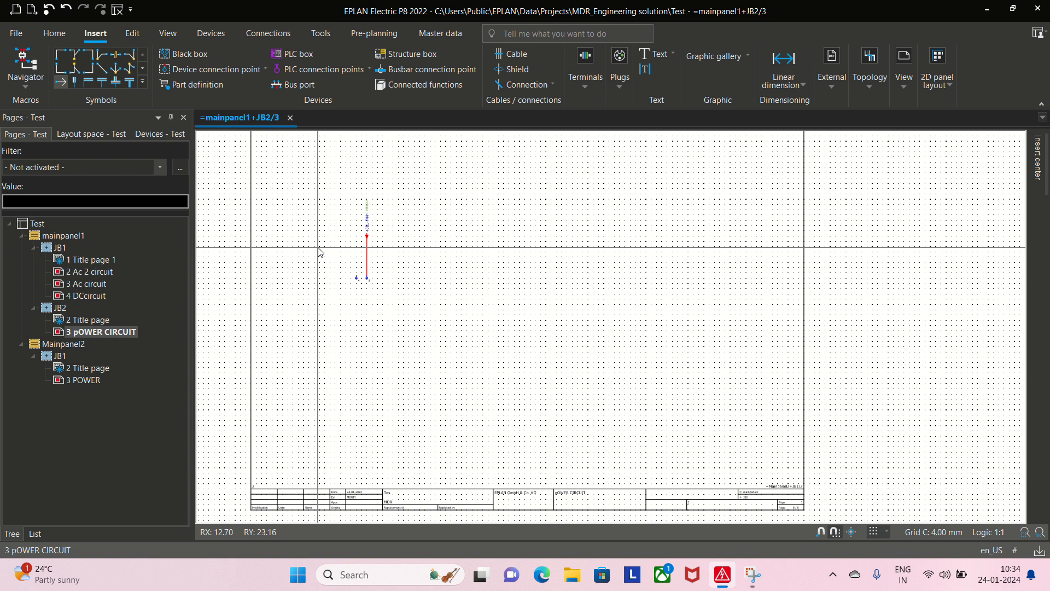
pyautogui.scroll(2, 329, 252)
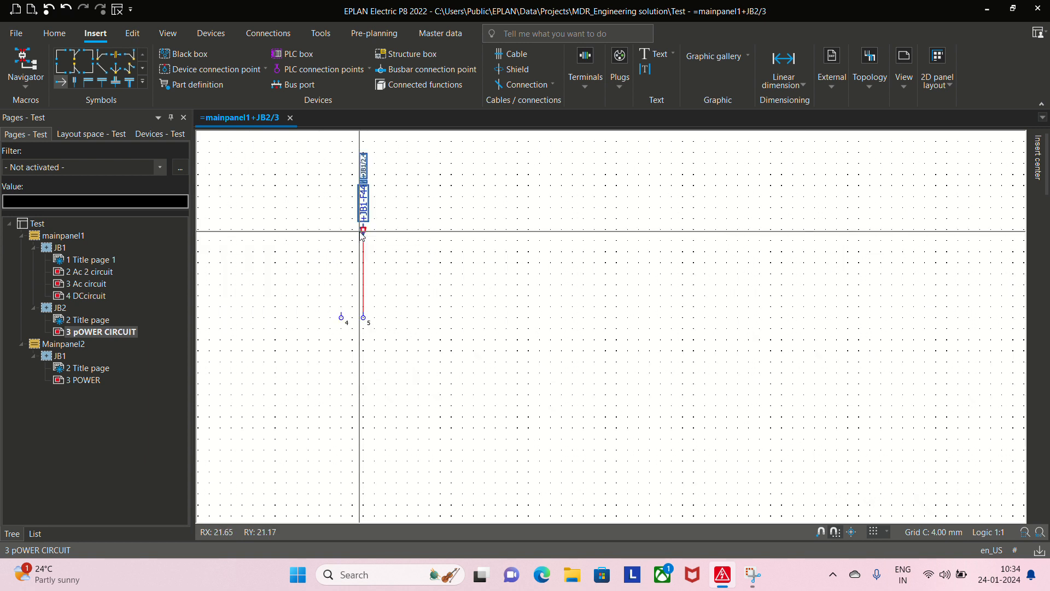
pyautogui.press('f')
# Set the property arrangement of all interruption points from F12 through SS on JB1's Ac 2 circuit page to Below, 90°
pyautogui.moveTo(332, 401); pyautogui.dragTo(446, 383, button='middle')
pyautogui.scroll(-1, 457, 325)
pyautogui.moveTo(370, 297); pyautogui.dragTo(920, 354)
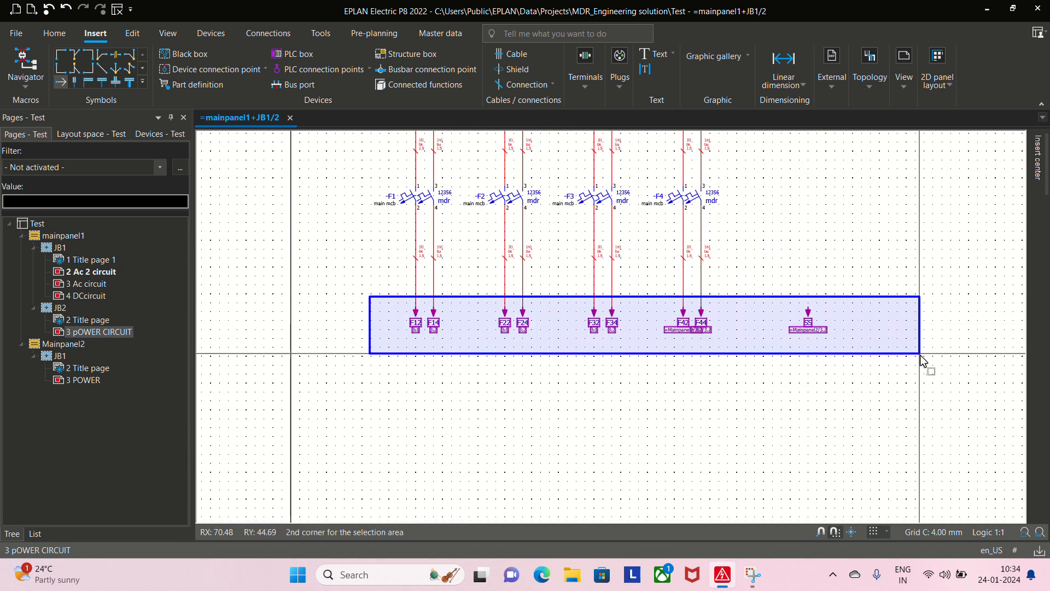
pyautogui.moveTo(921, 355); pyautogui.dragTo(922, 358)
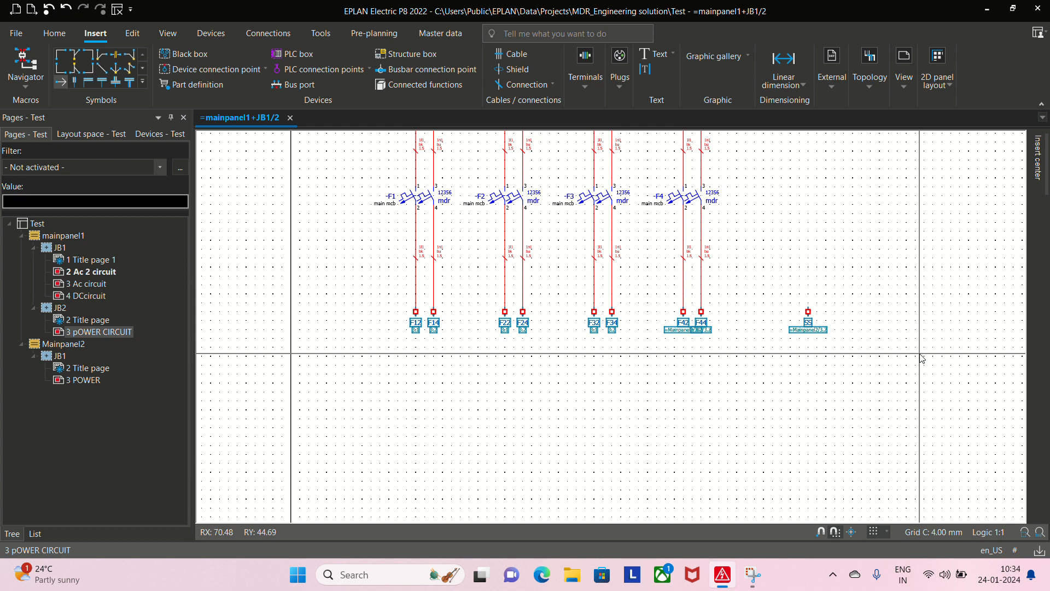
pyautogui.hotkey('ctrl', 'd')
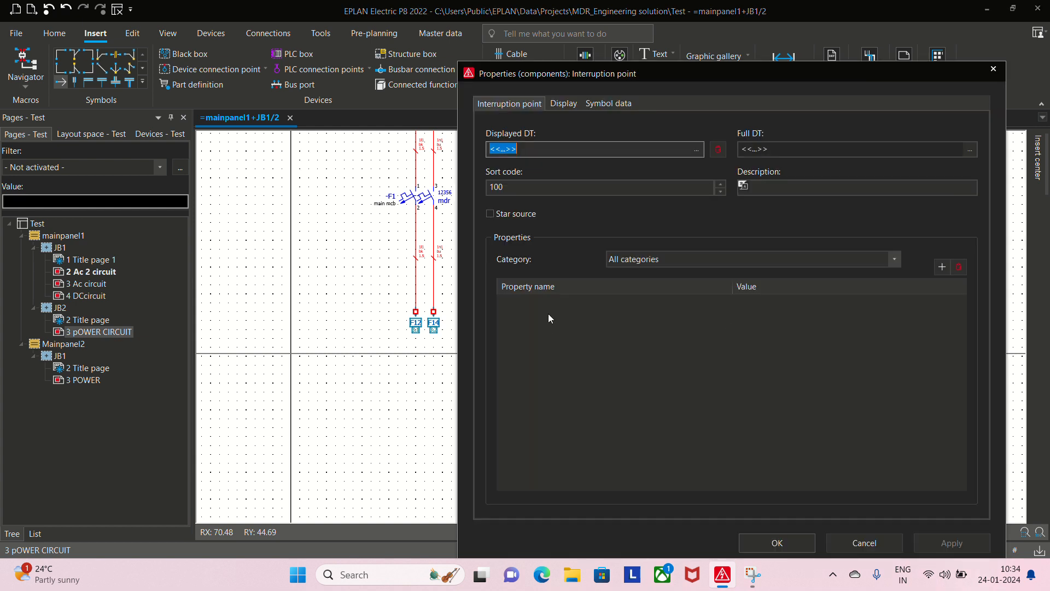
pyautogui.click(563, 104)
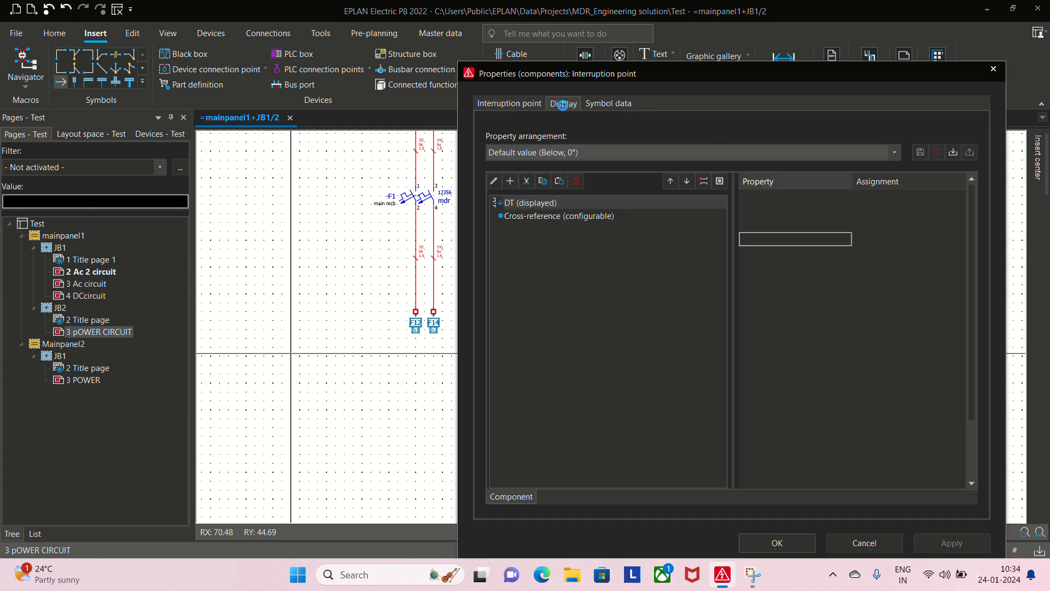
pyautogui.click(591, 153)
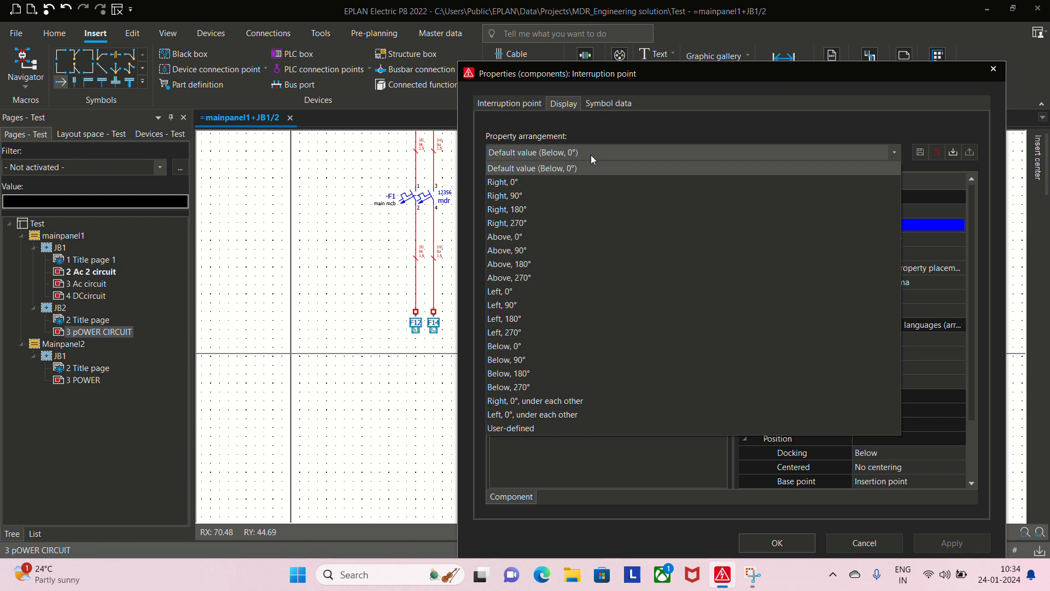
pyautogui.click(554, 359)
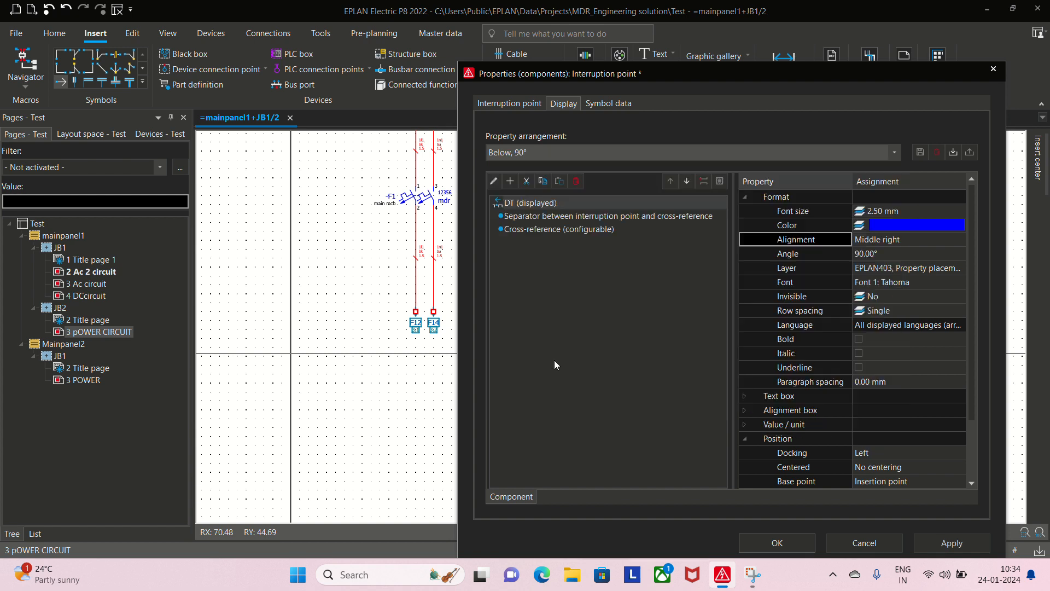
pyautogui.click(777, 543)
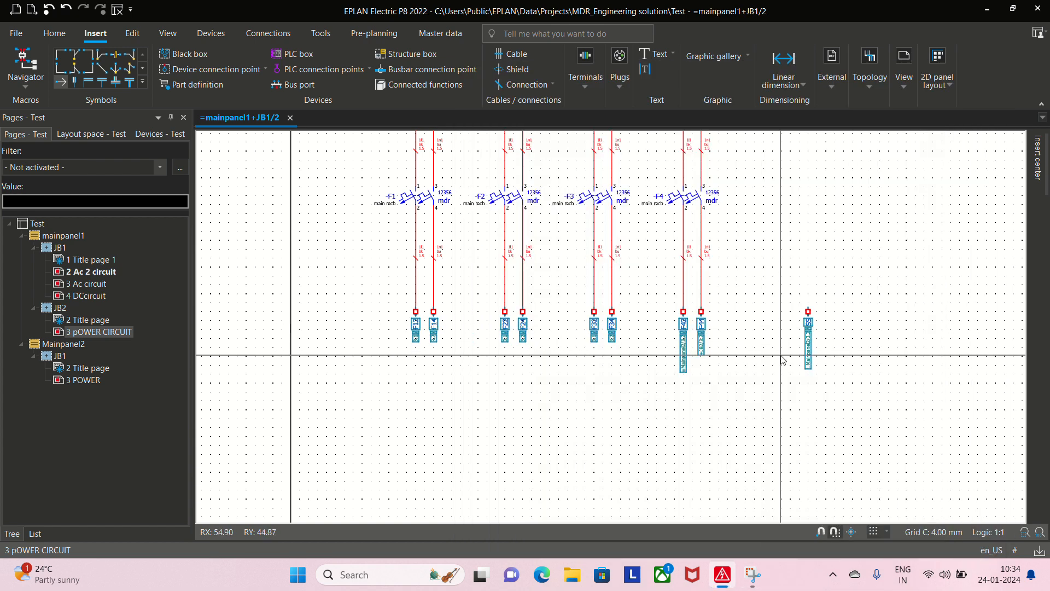
# Examine the interruption point labels, their cross-references and the circuits above them on JB1's Ac 2 circuit page
pyautogui.scroll(6, 453, 352)
pyautogui.scroll(-5, 452, 352)
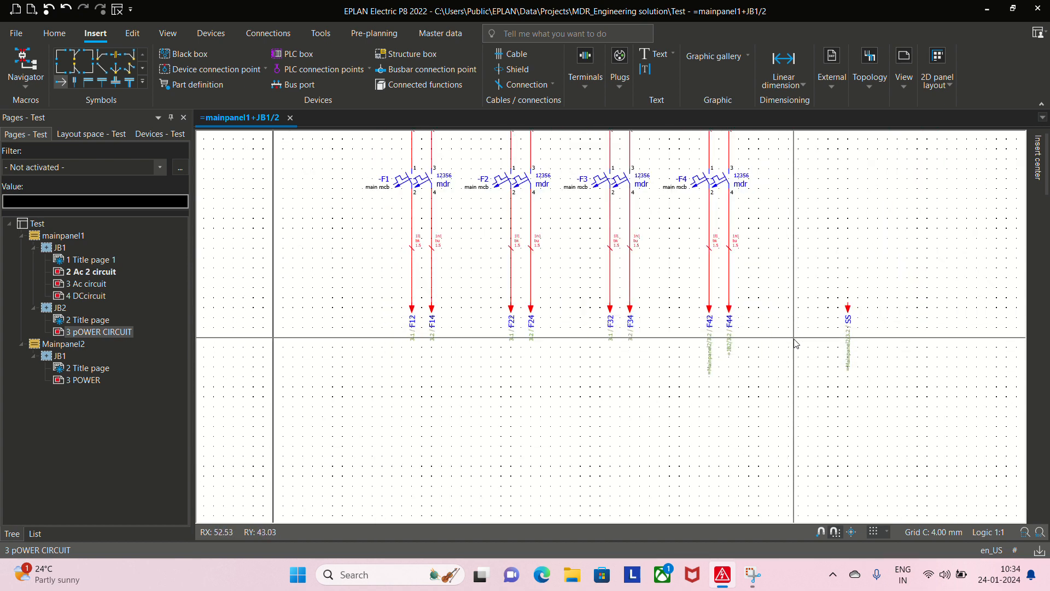
pyautogui.scroll(-2, 803, 315)
pyautogui.moveTo(802, 315); pyautogui.dragTo(636, 355, button='middle')
pyautogui.scroll(5, 532, 396)
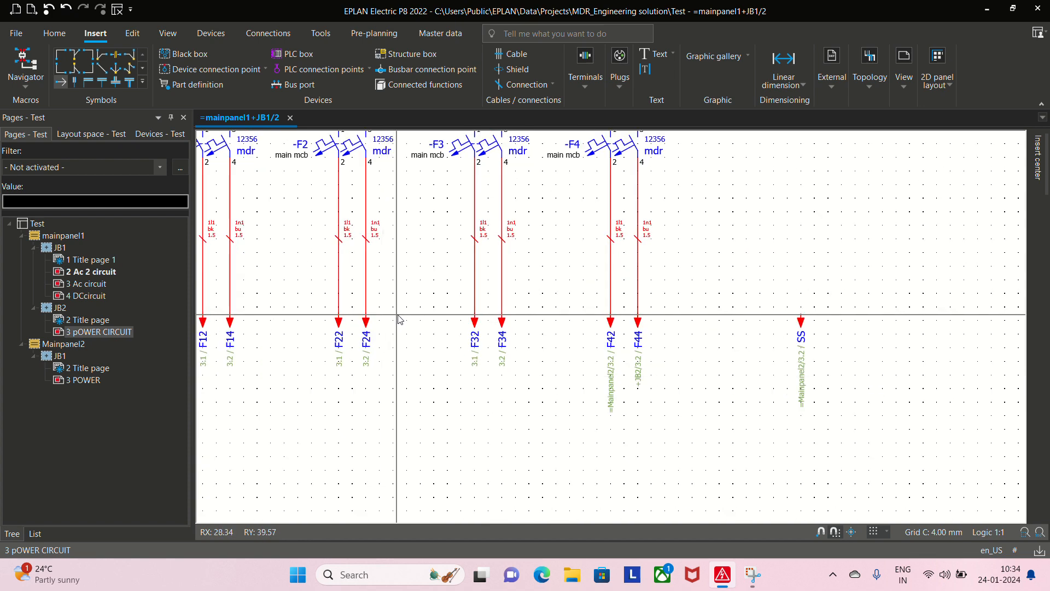
pyautogui.moveTo(399, 314); pyautogui.dragTo(450, 369, button='middle')
pyautogui.moveTo(405, 245); pyautogui.dragTo(493, 356, button='middle')
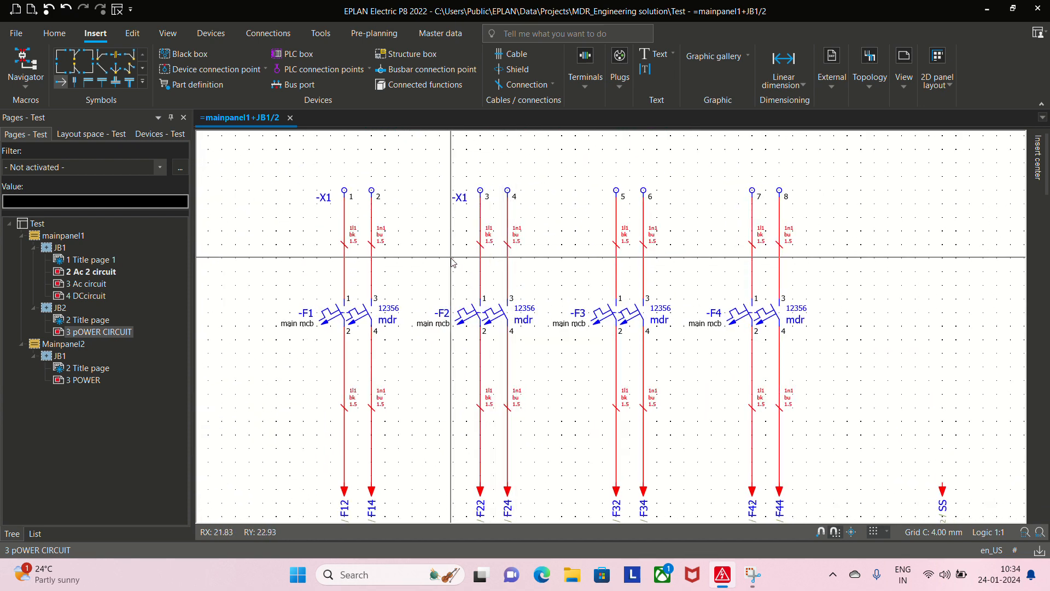
pyautogui.scroll(-3, 583, 317)
pyautogui.moveTo(789, 400); pyautogui.dragTo(614, 333, button='middle')
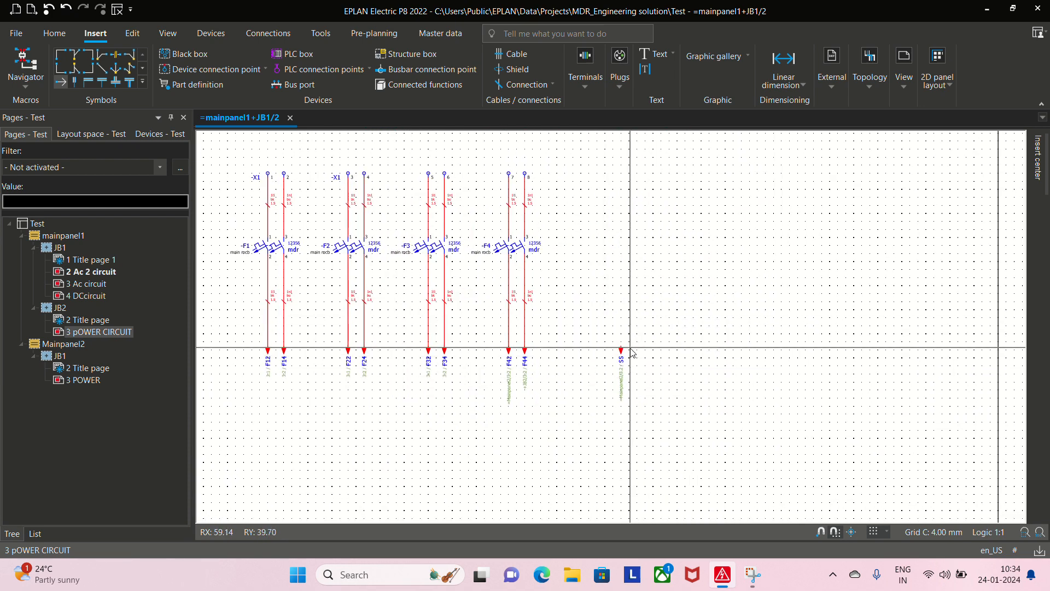
# Follow the SS interruption point's cross-reference to Mainpanel2's POWER page and view its two linked interruption points
pyautogui.press('f')
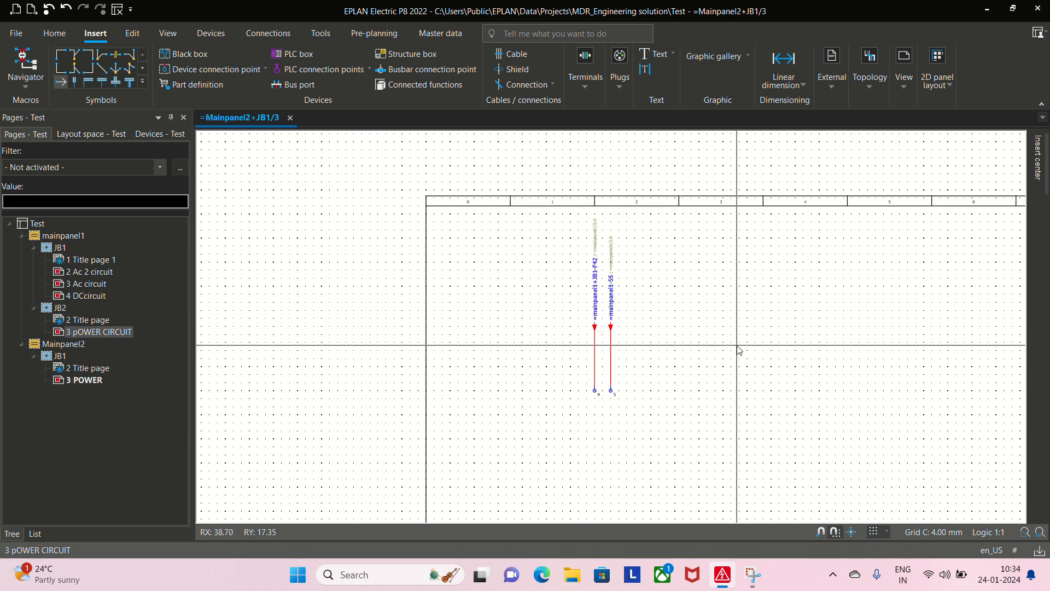
pyautogui.scroll(-1, 709, 345)
pyautogui.moveTo(710, 344); pyautogui.dragTo(546, 327, button='middle')
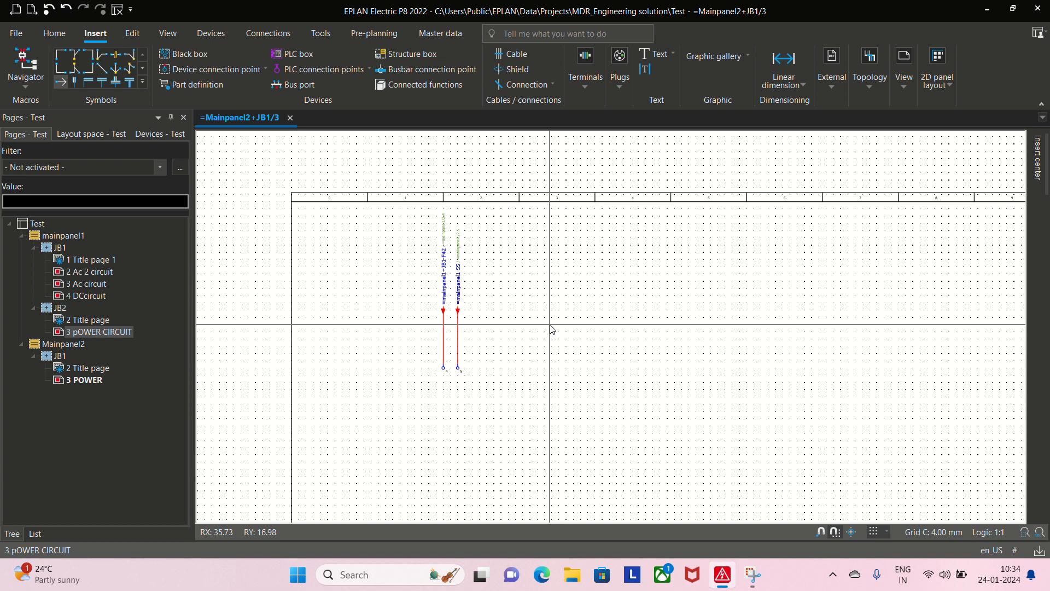
pyautogui.scroll(-1, 551, 328)
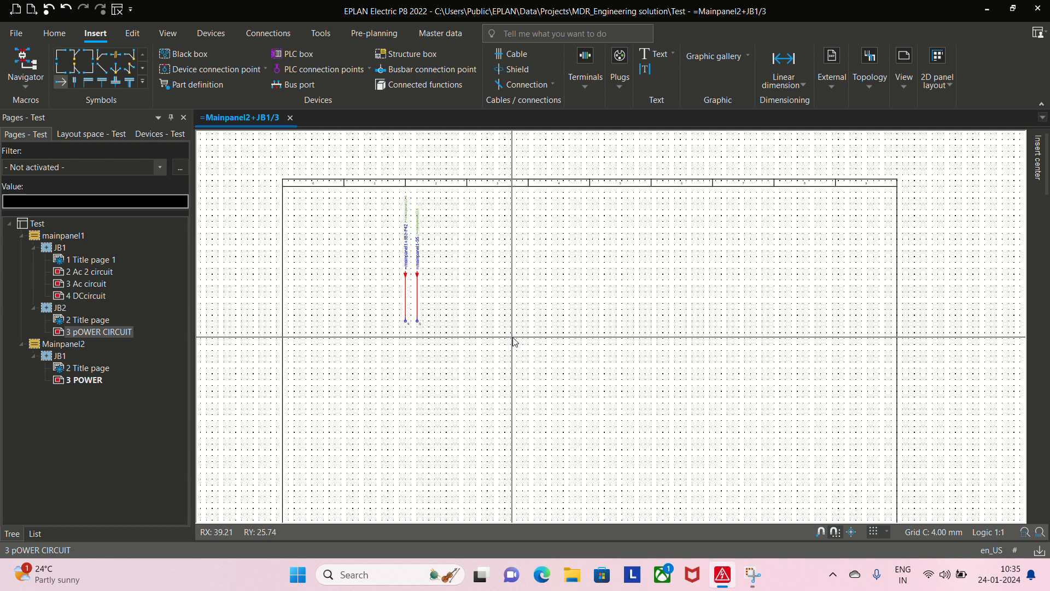
pyautogui.scroll(-1, 515, 341)
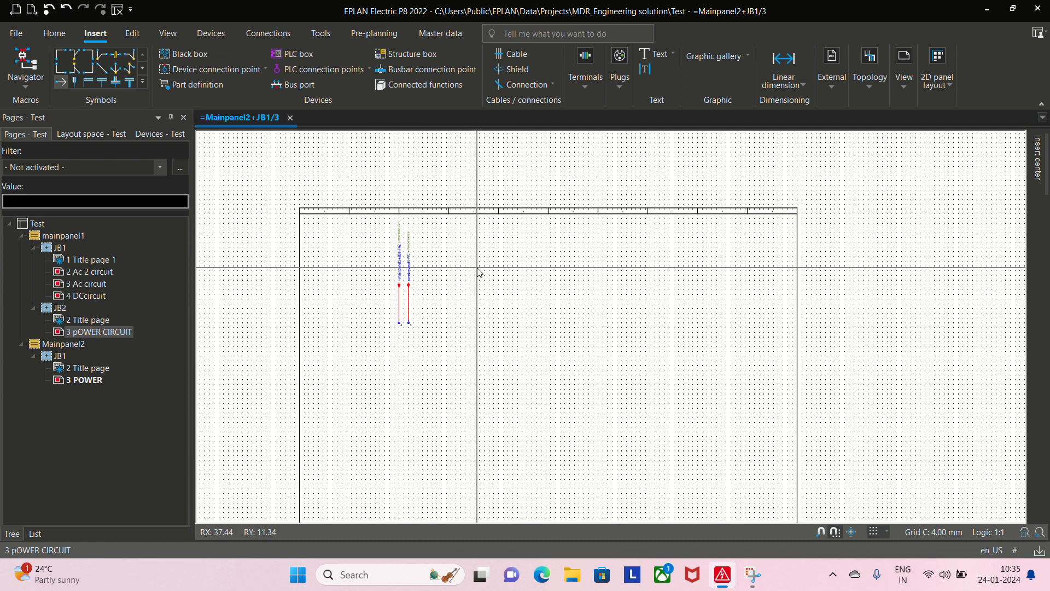